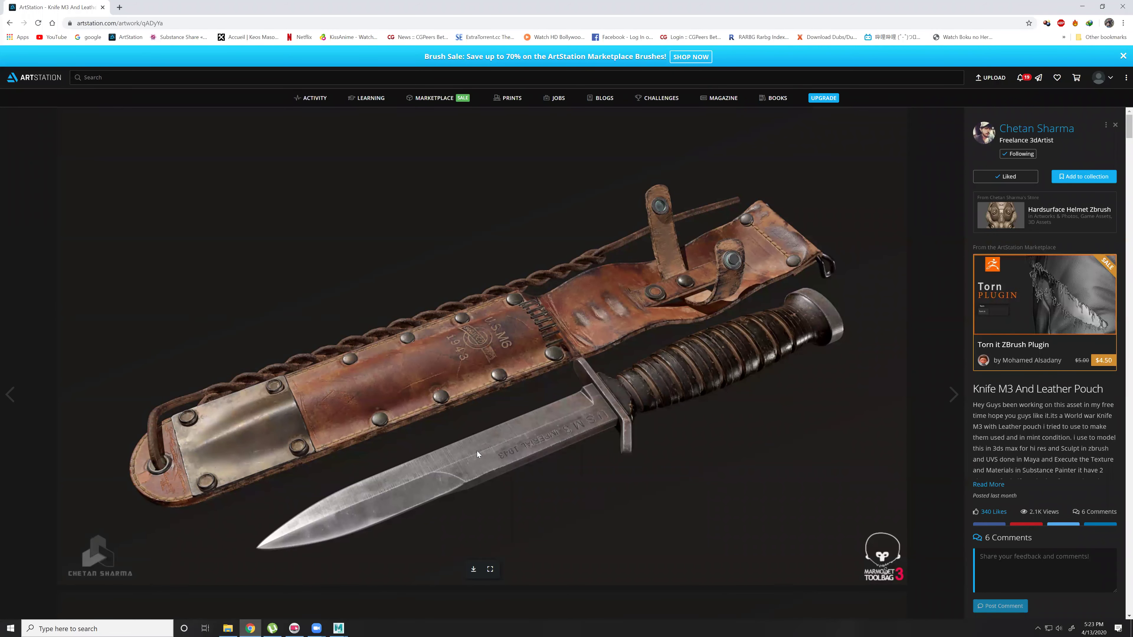
Download the first render of the unsheathed knife and pouch into the knife folder inside Online classes.
scroll(423, 485, down, 12)
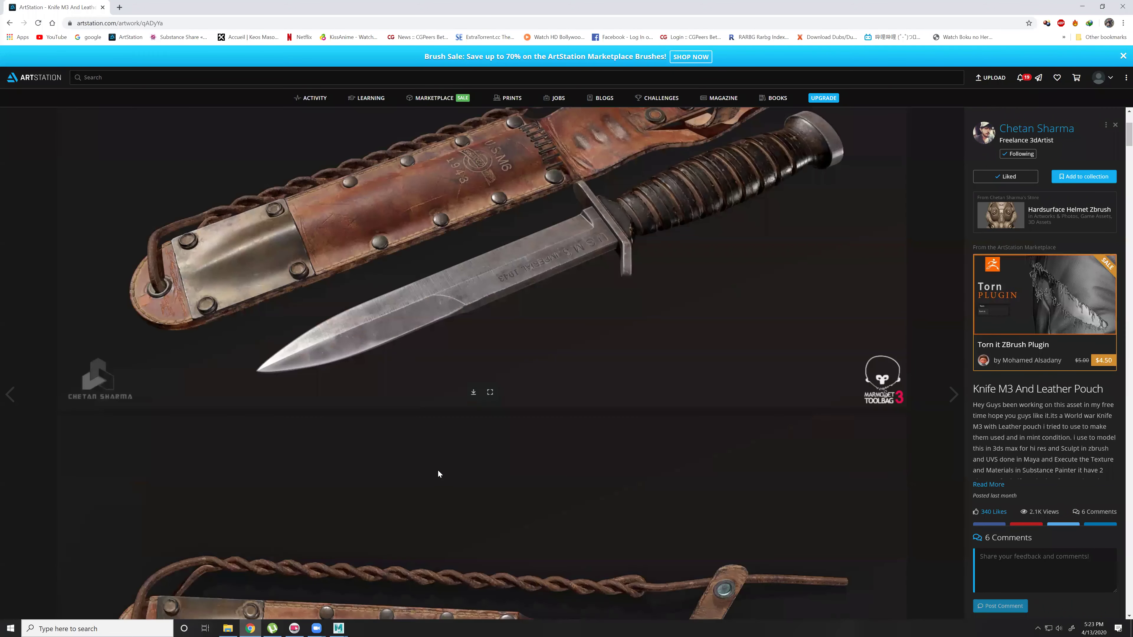
scroll(434, 429, down, 6)
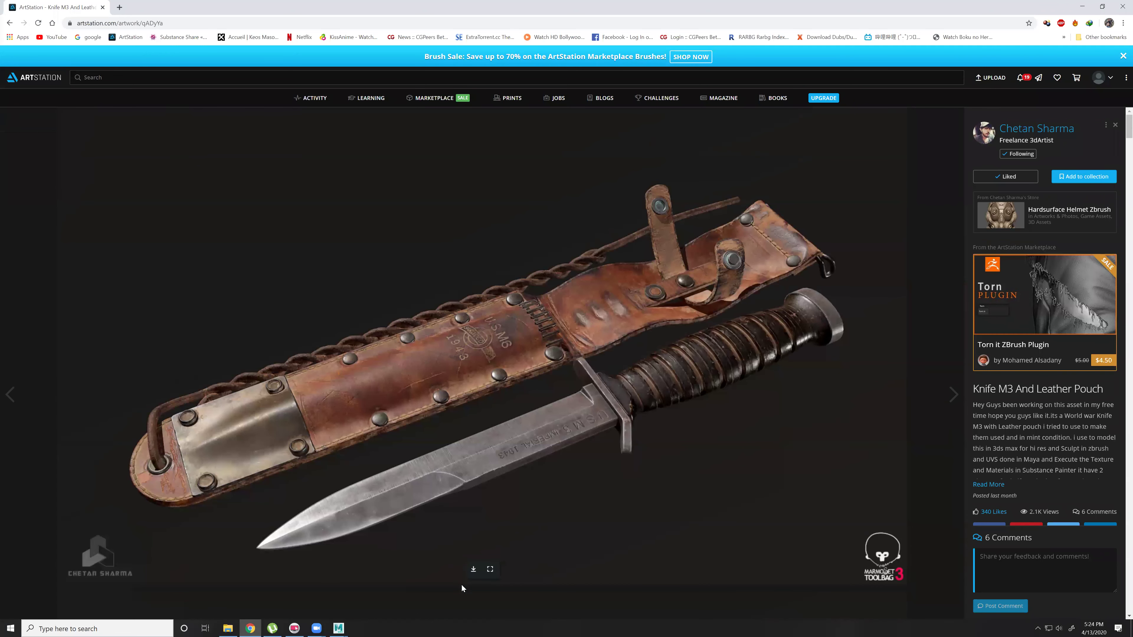
click(558, 286)
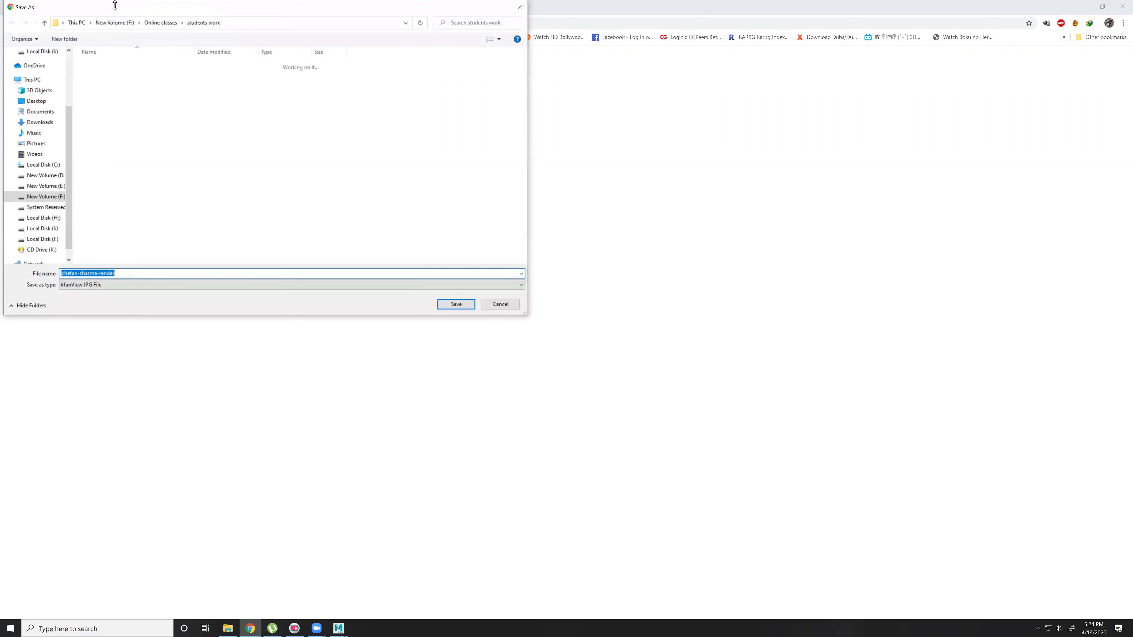
click(174, 23)
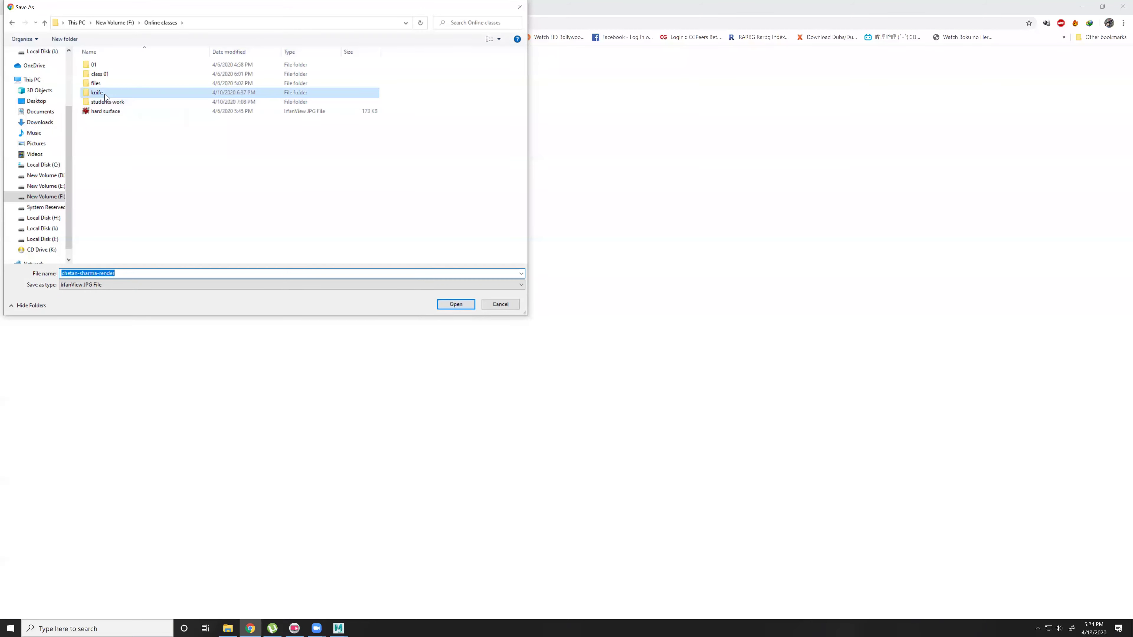
double_click(106, 94)
click(455, 304)
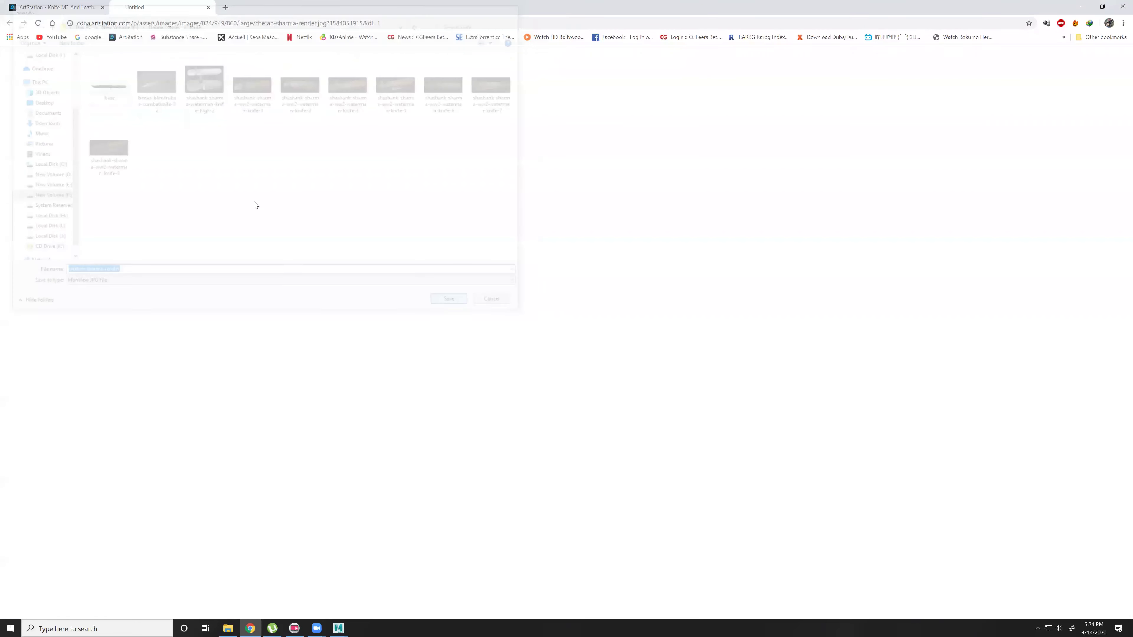
Download the second render, showing the pouch laid above the knife, into the same knife folder.
scroll(462, 320, down, 5)
scroll(462, 321, down, 8)
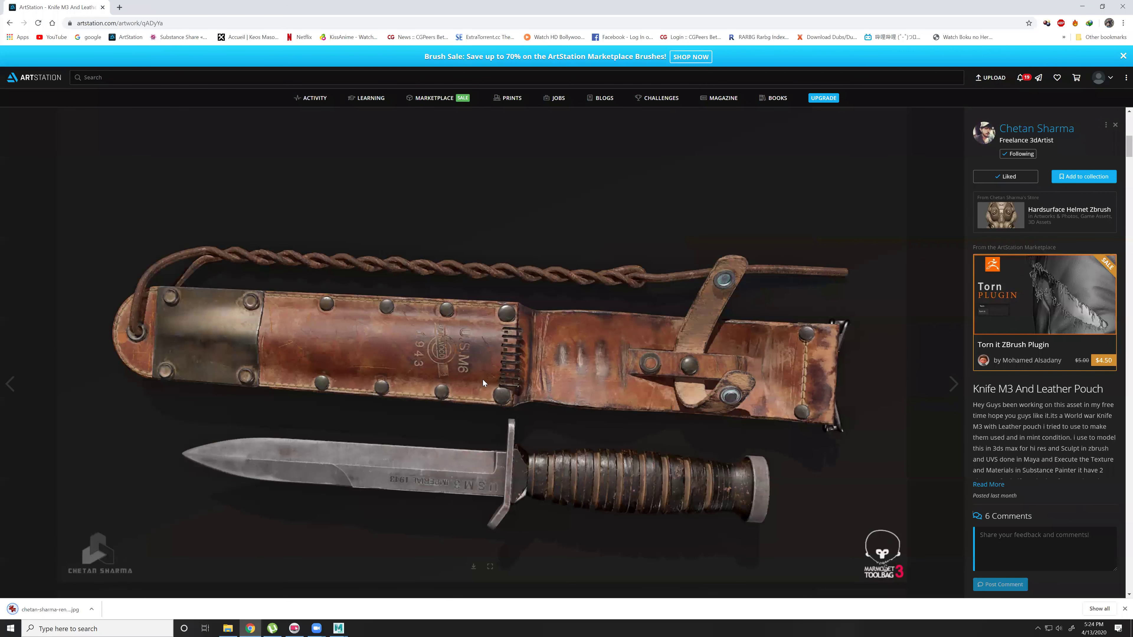
click(473, 352)
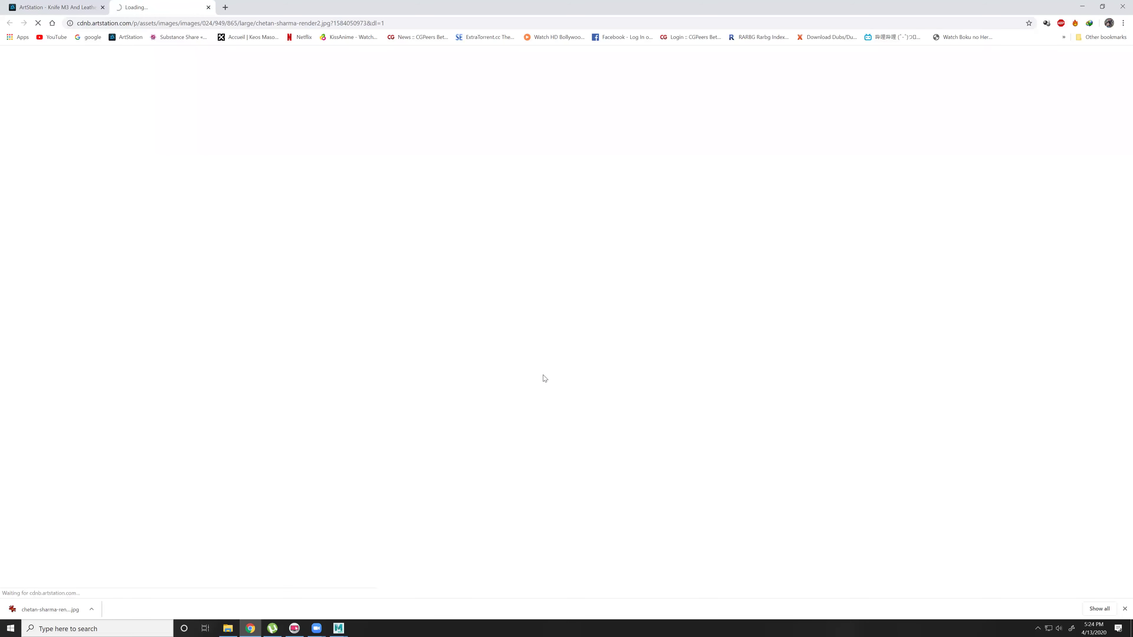
key(Return)
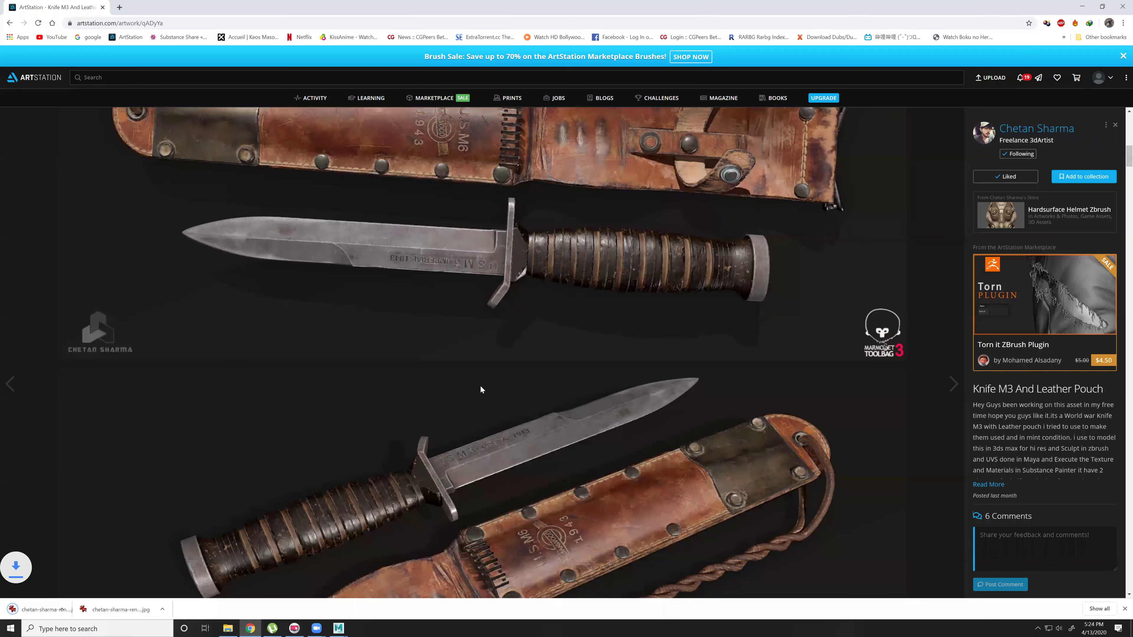
Download the two angled renders of the knife sheathed in its pouch into the knife folder.
scroll(480, 390, down, 10)
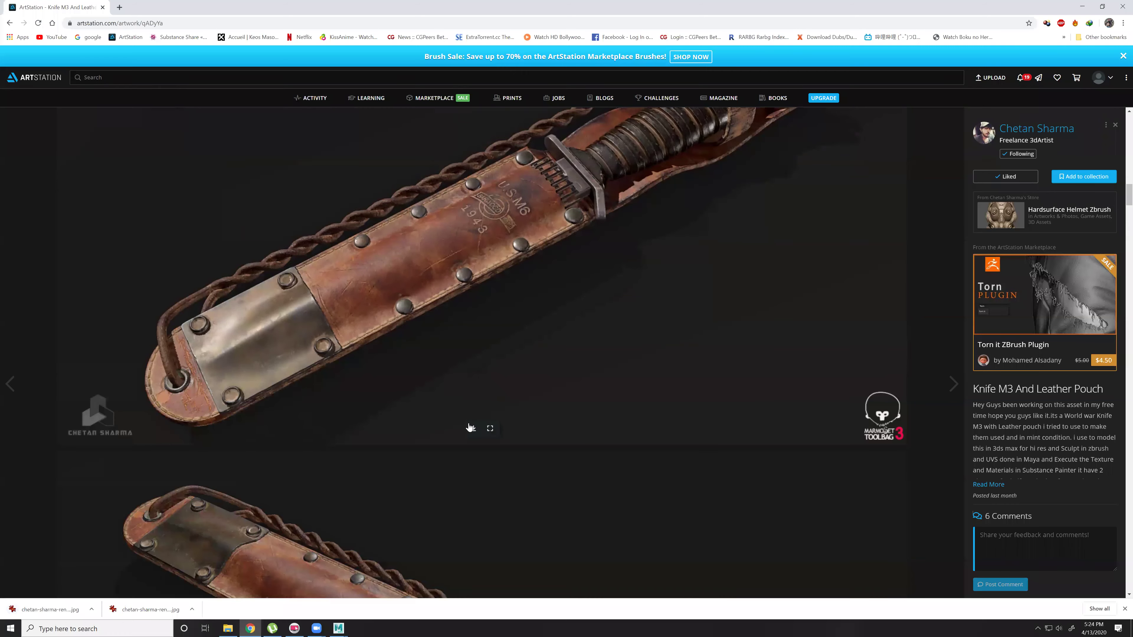
click(470, 428)
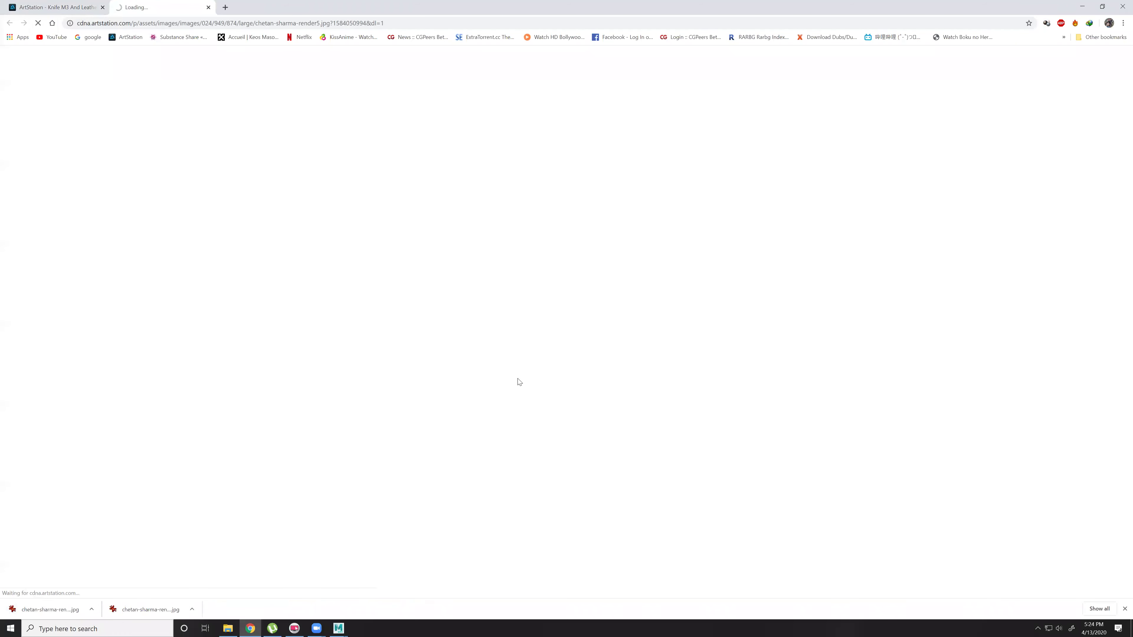
key(Return)
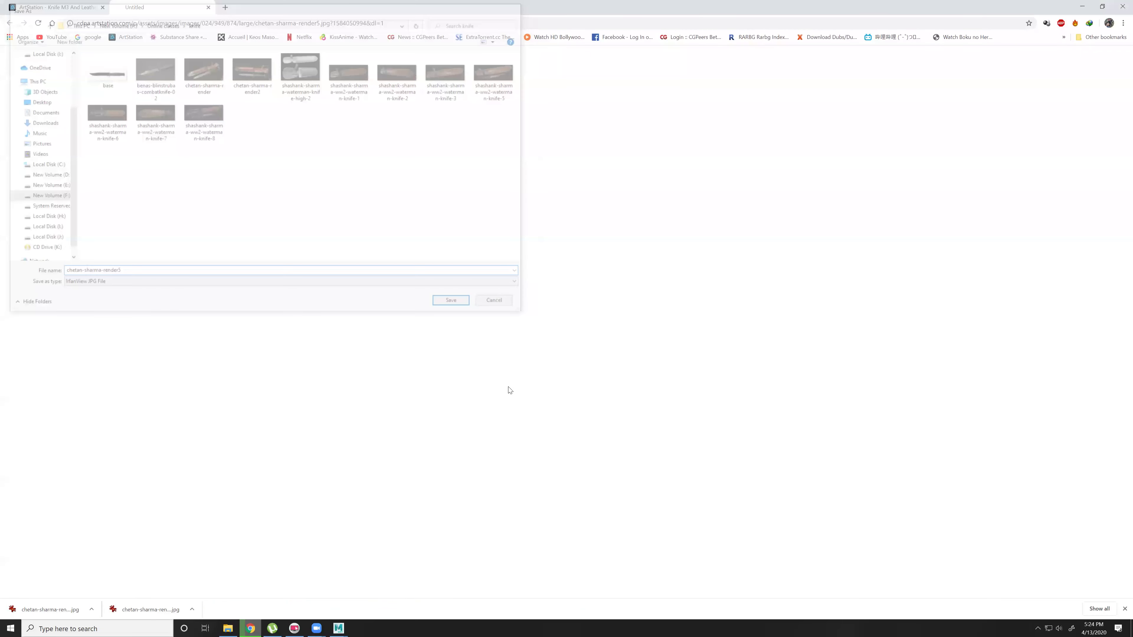
scroll(489, 404, down, 3)
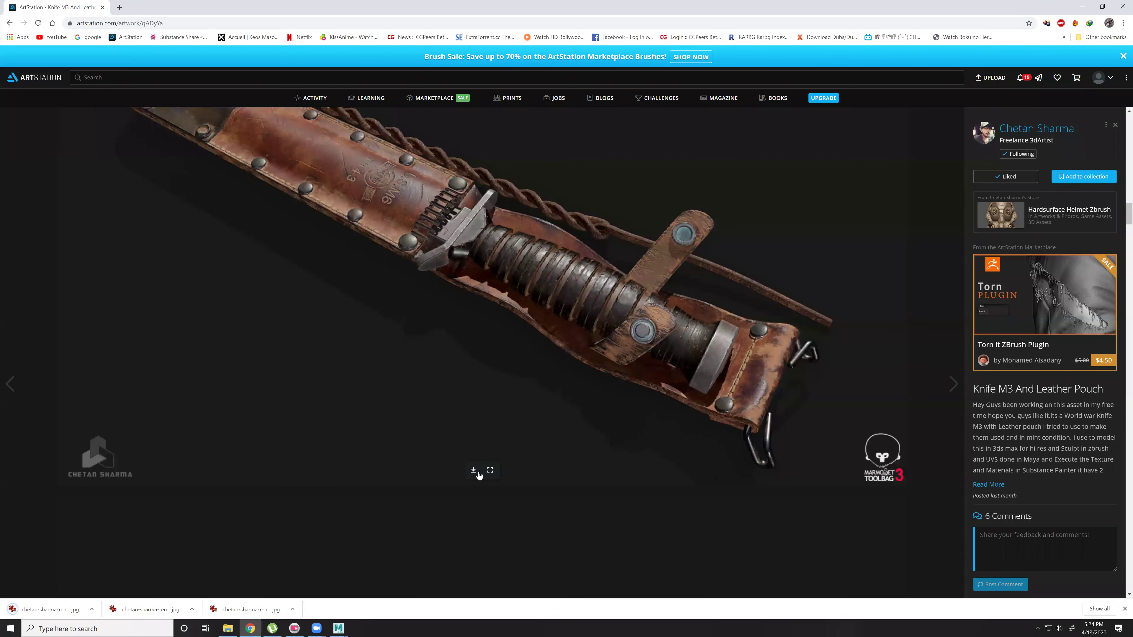
click(562, 407)
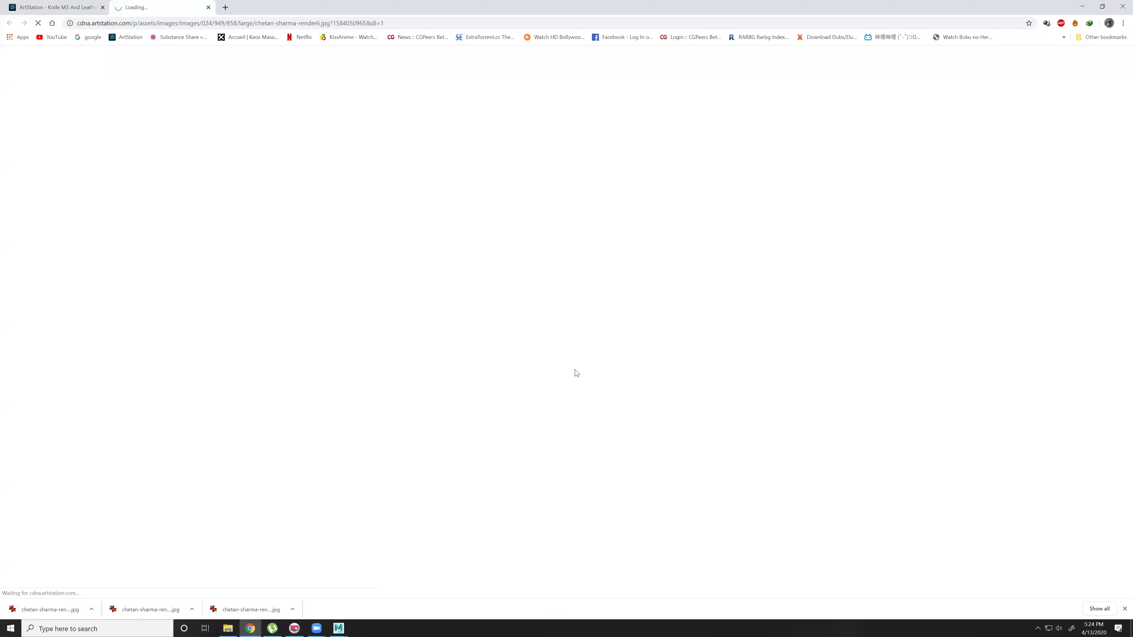
key(Return)
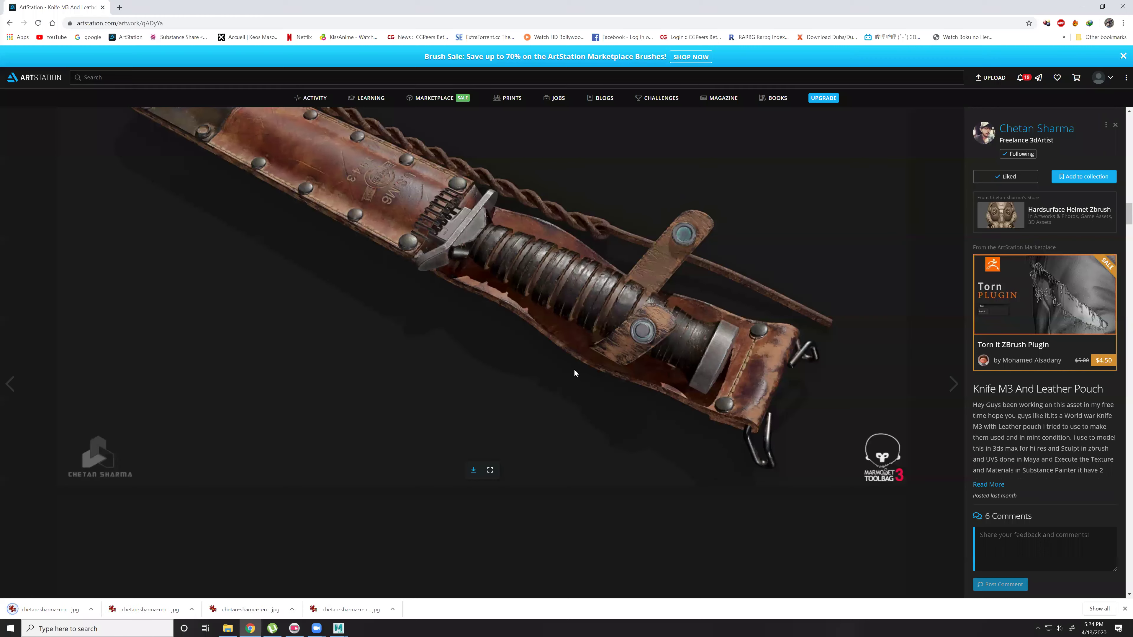
Download the angled back-view render of the pouch, with the knife lying behind it, into the knife folder.
scroll(573, 373, down, 10)
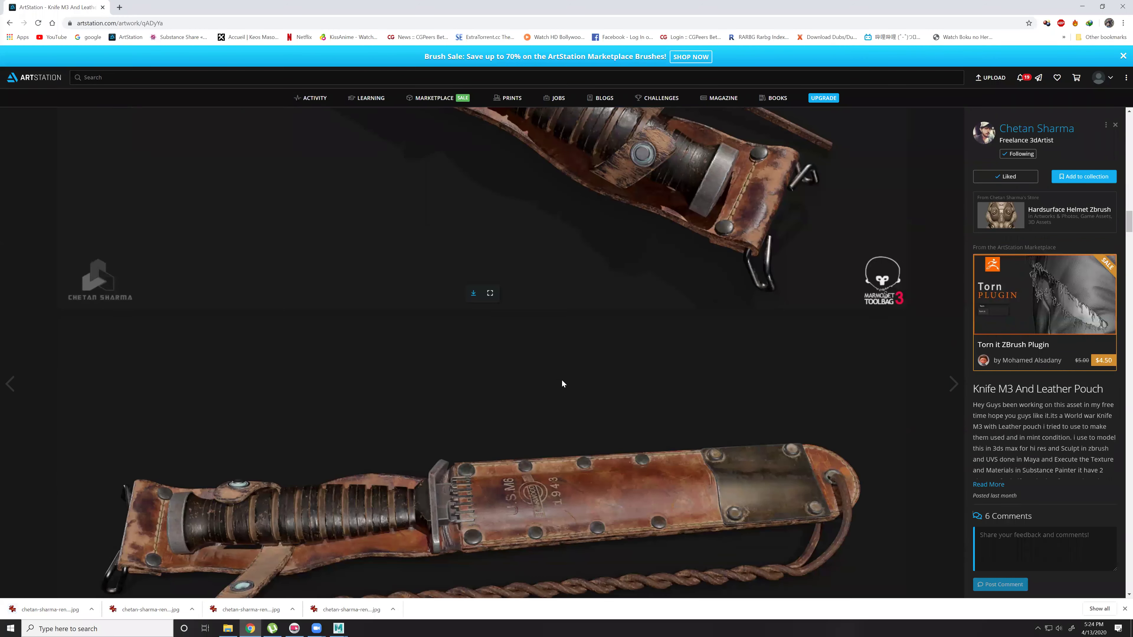
scroll(555, 380, down, 4)
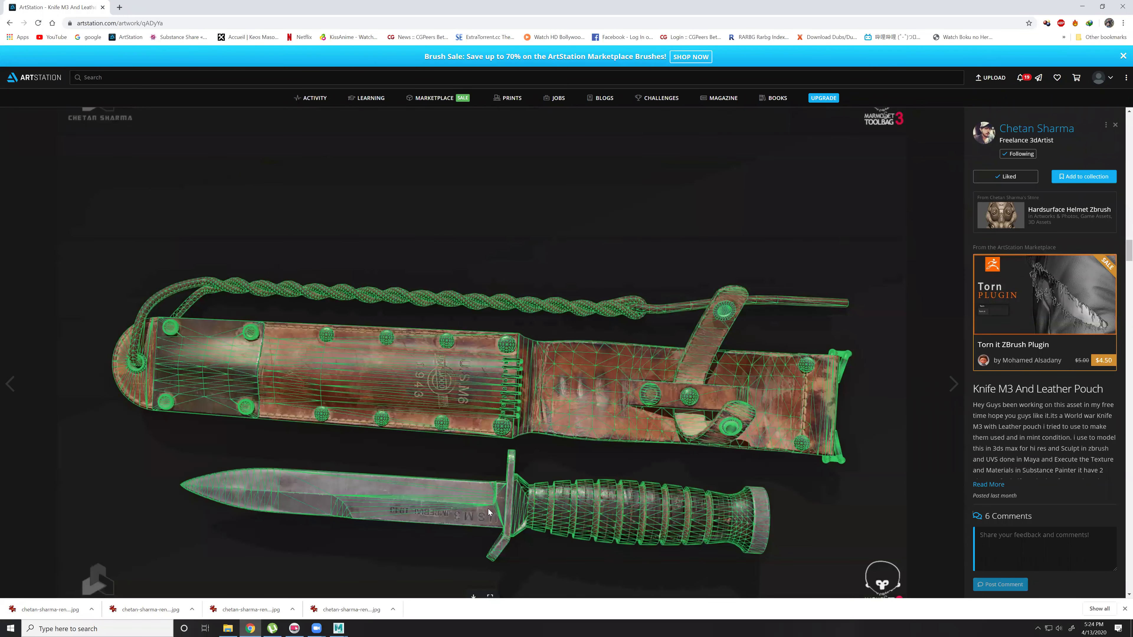
scroll(516, 474, down, 3)
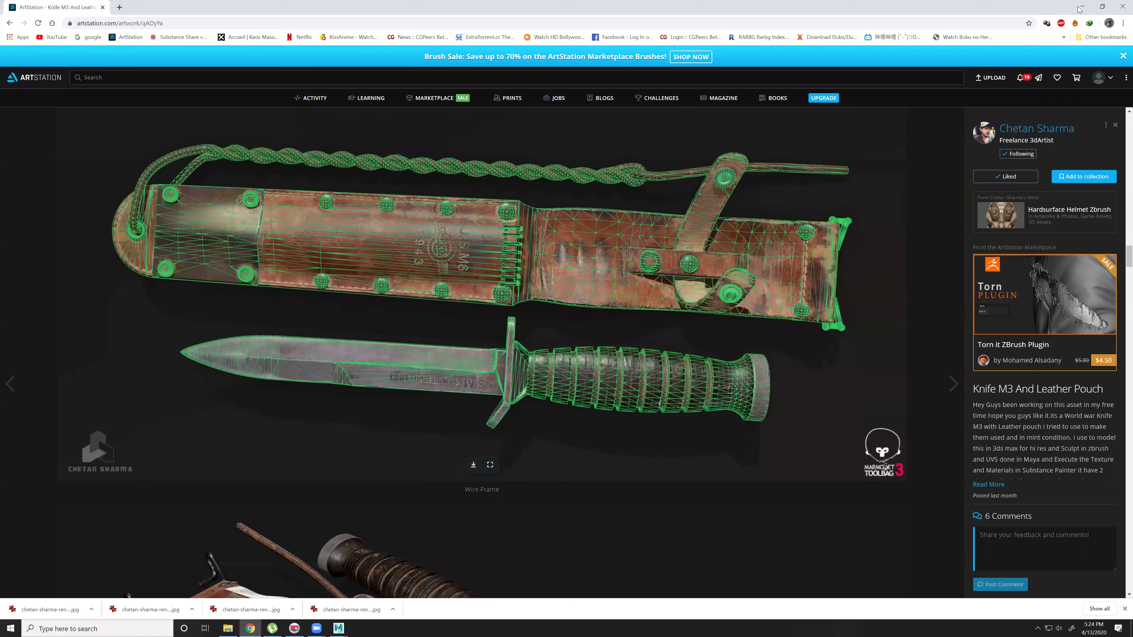
scroll(196, 230, down, 6)
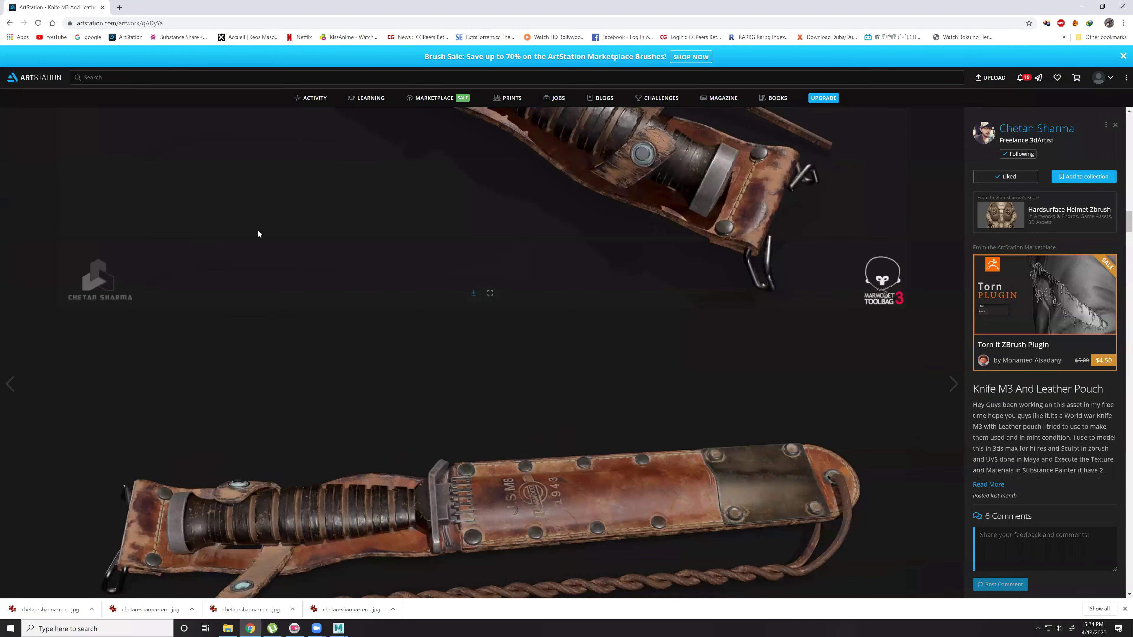
scroll(471, 354, down, 5)
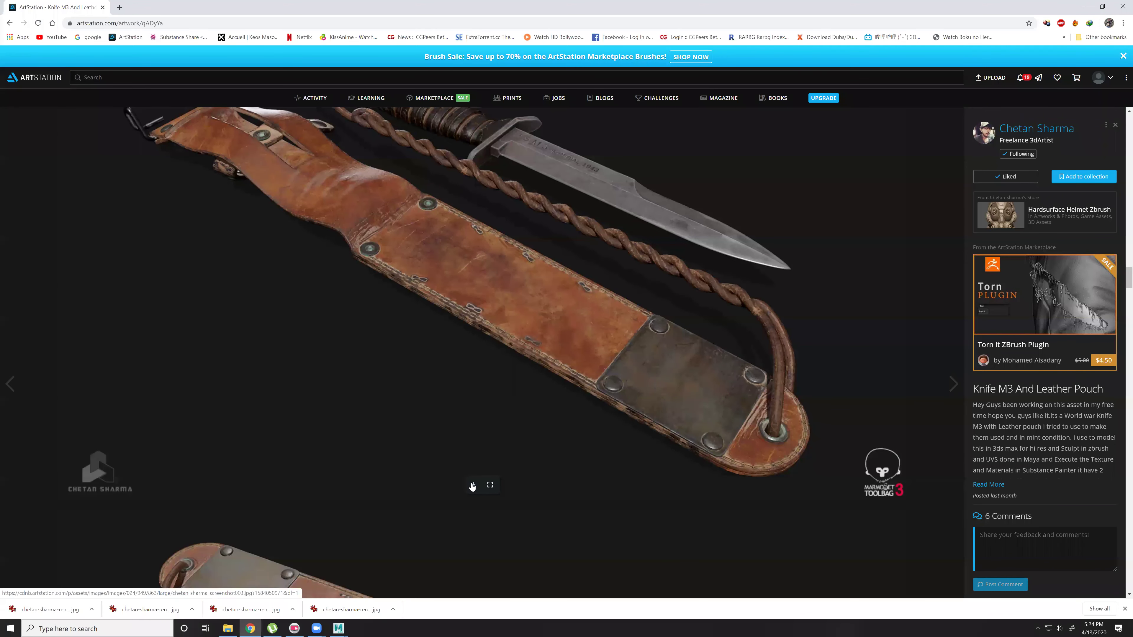
click(473, 485)
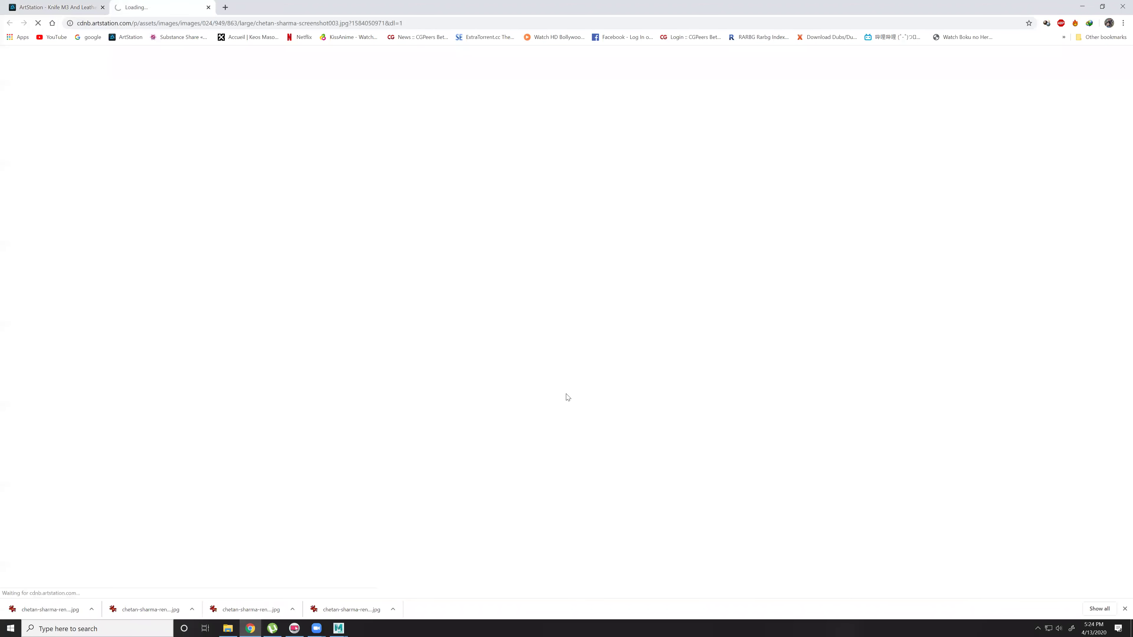
key(Return)
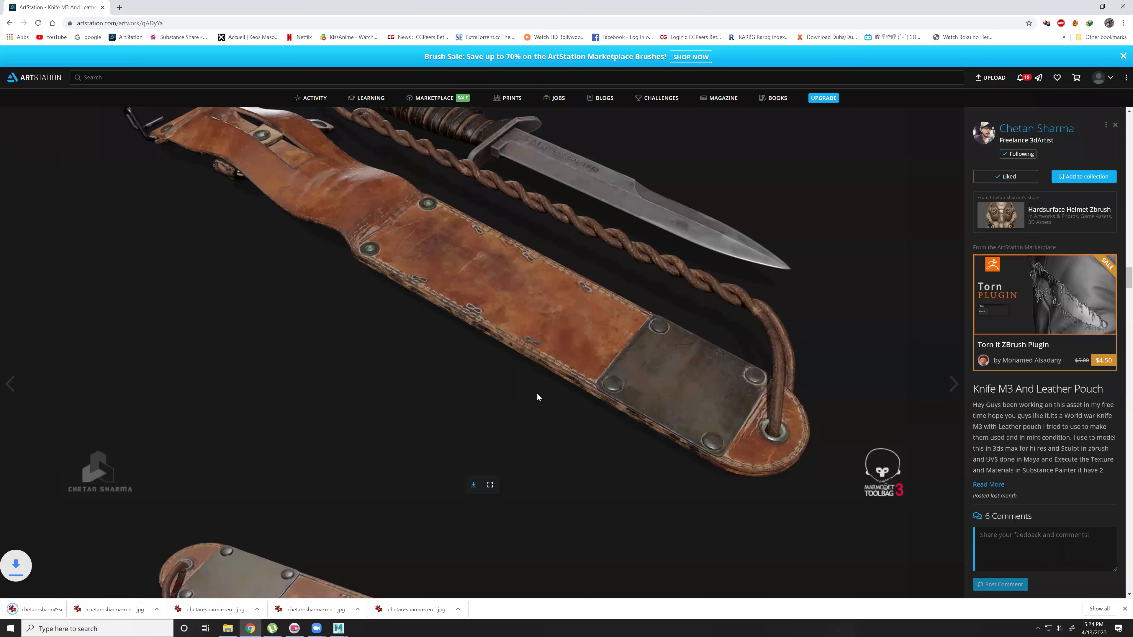
Download the back-view render of the pouch with the engraved blade in front of it.
scroll(530, 400, down, 5)
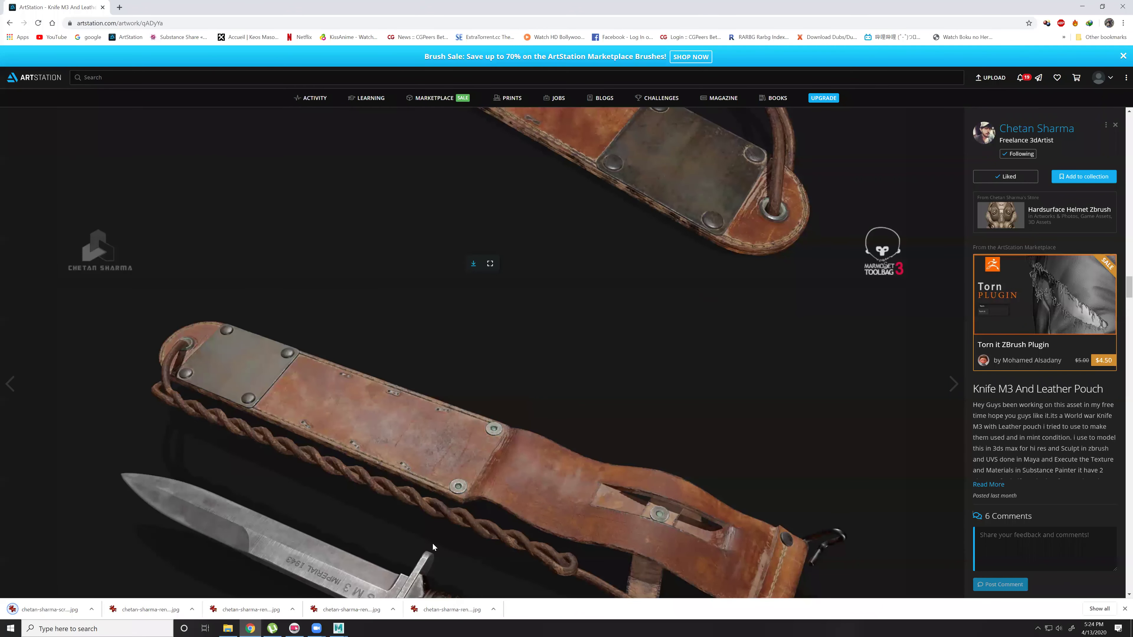
scroll(428, 538, down, 3)
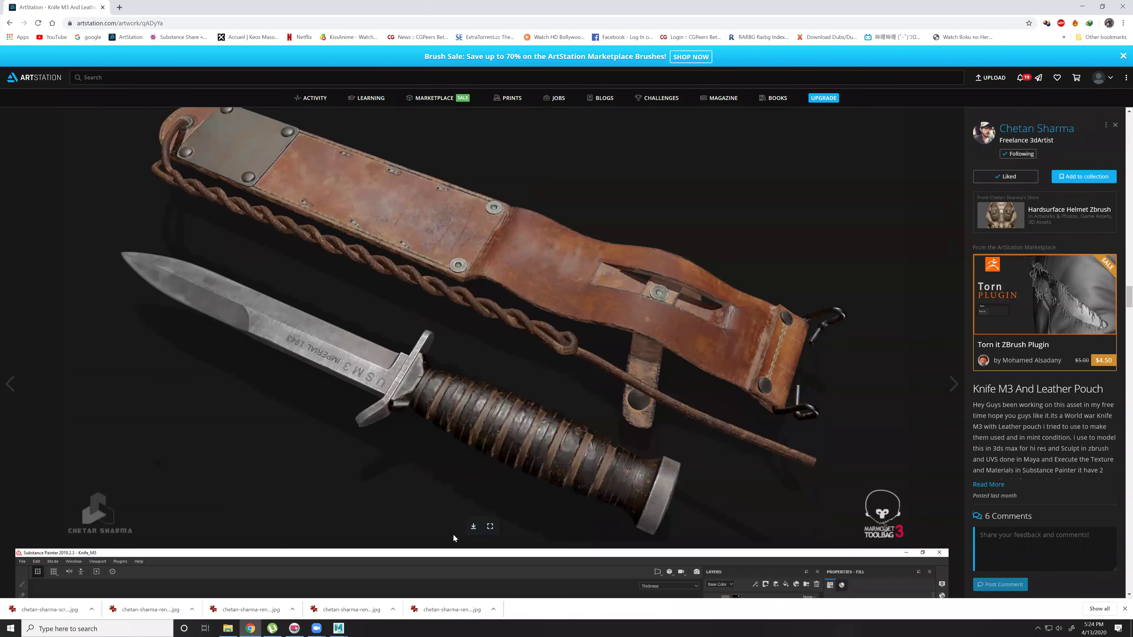
click(472, 526)
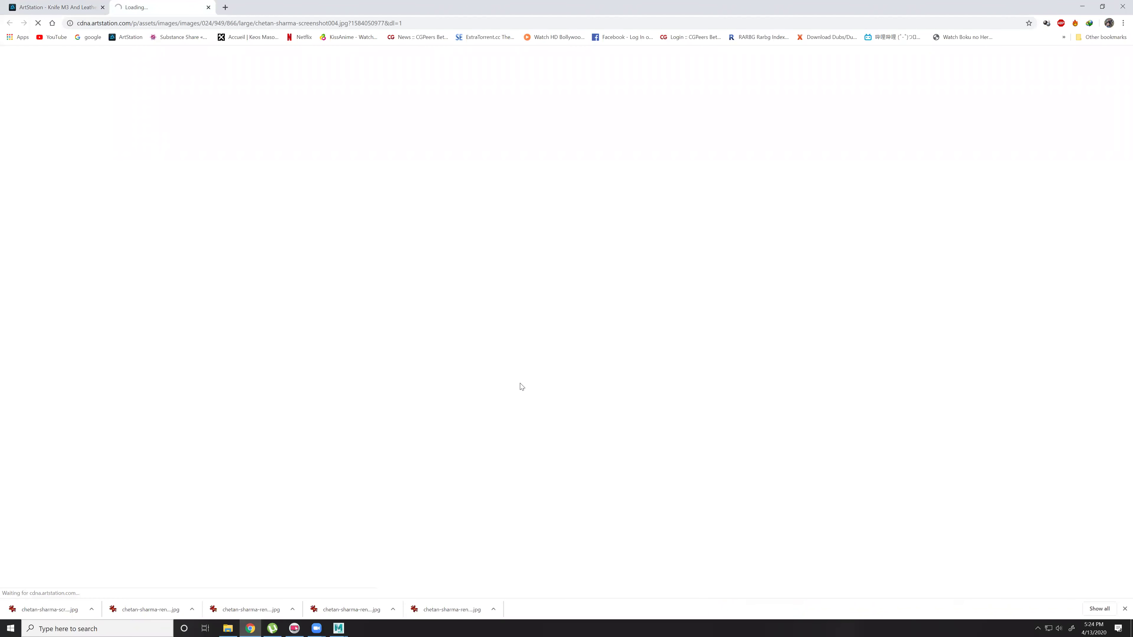
key(Return)
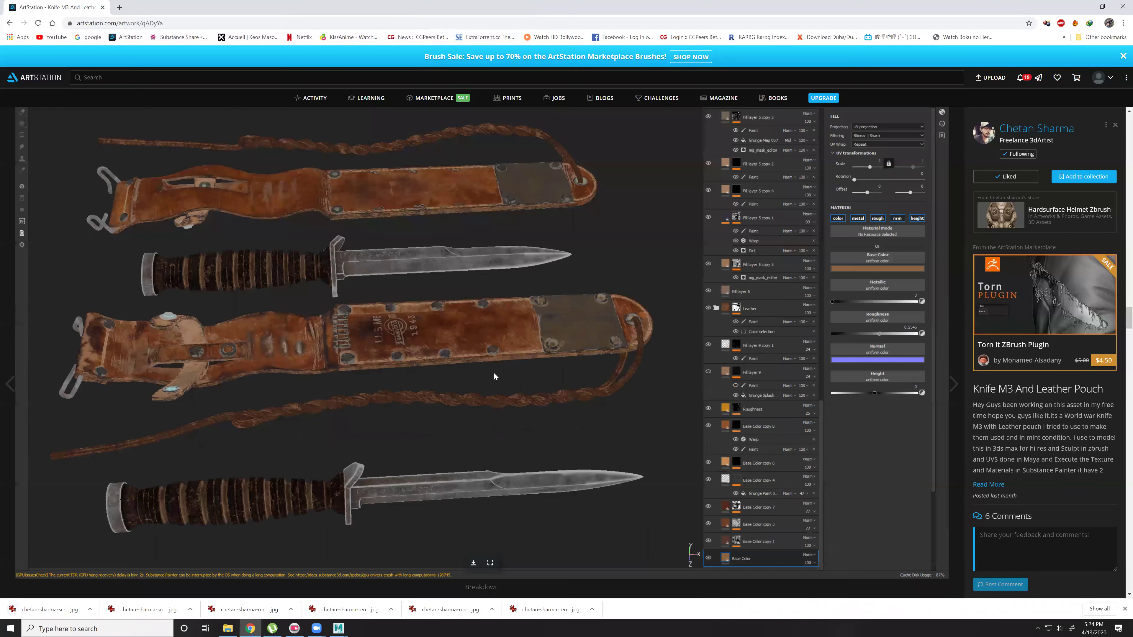
Look through the texture breakdown and handle close-ups, and switch to the knife scene in Maya.
scroll(492, 375, down, 3)
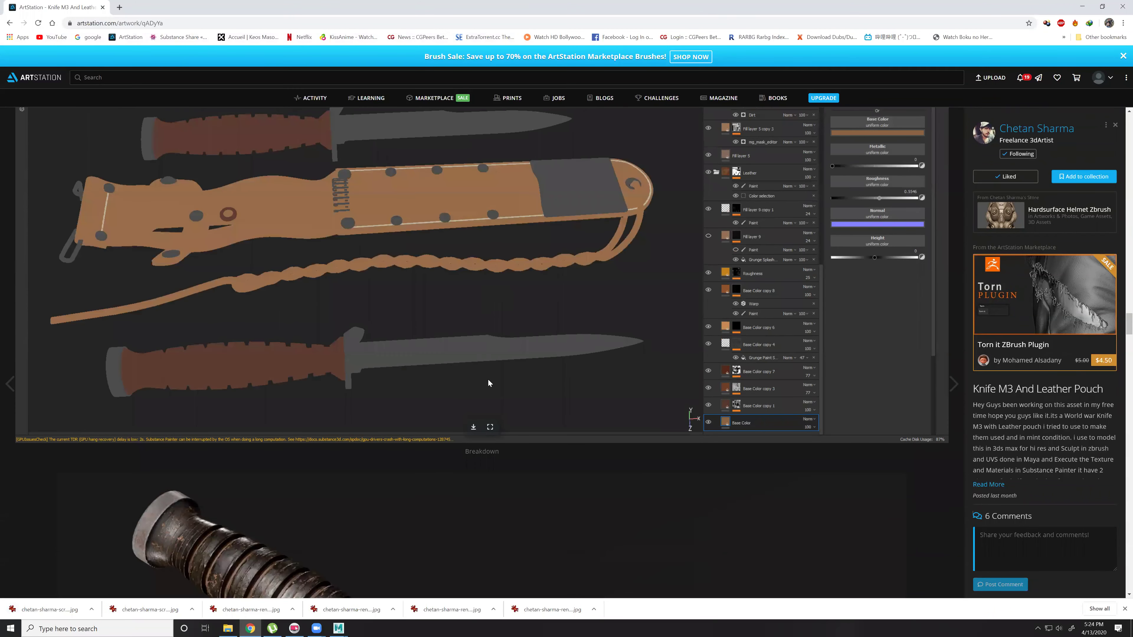
scroll(482, 384, down, 8)
scroll(480, 379, down, 6)
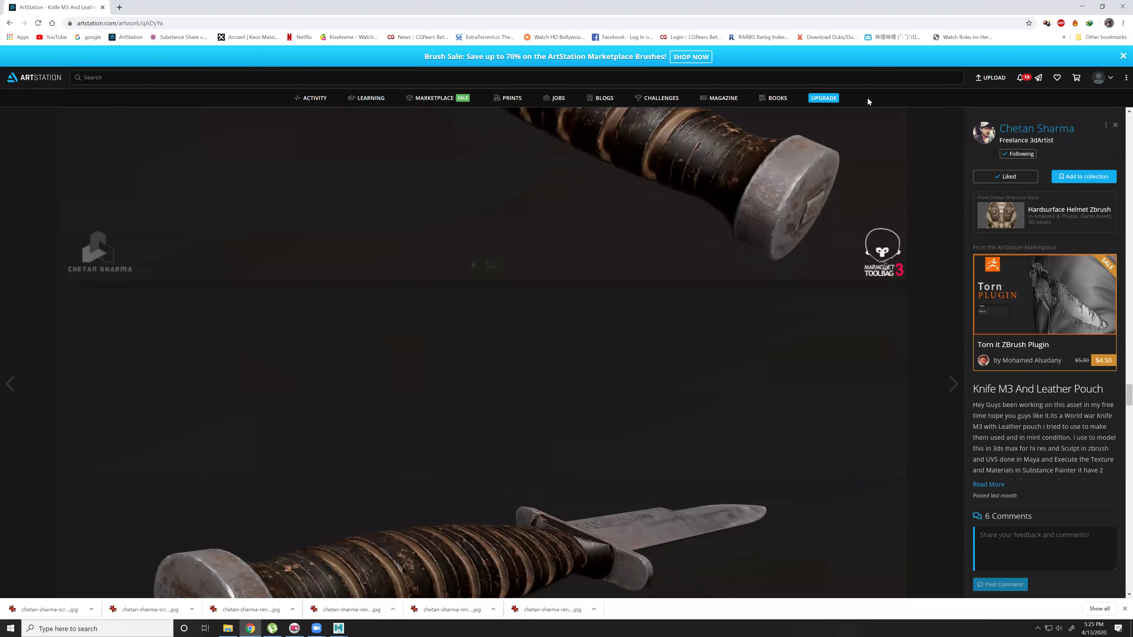
click(1076, 11)
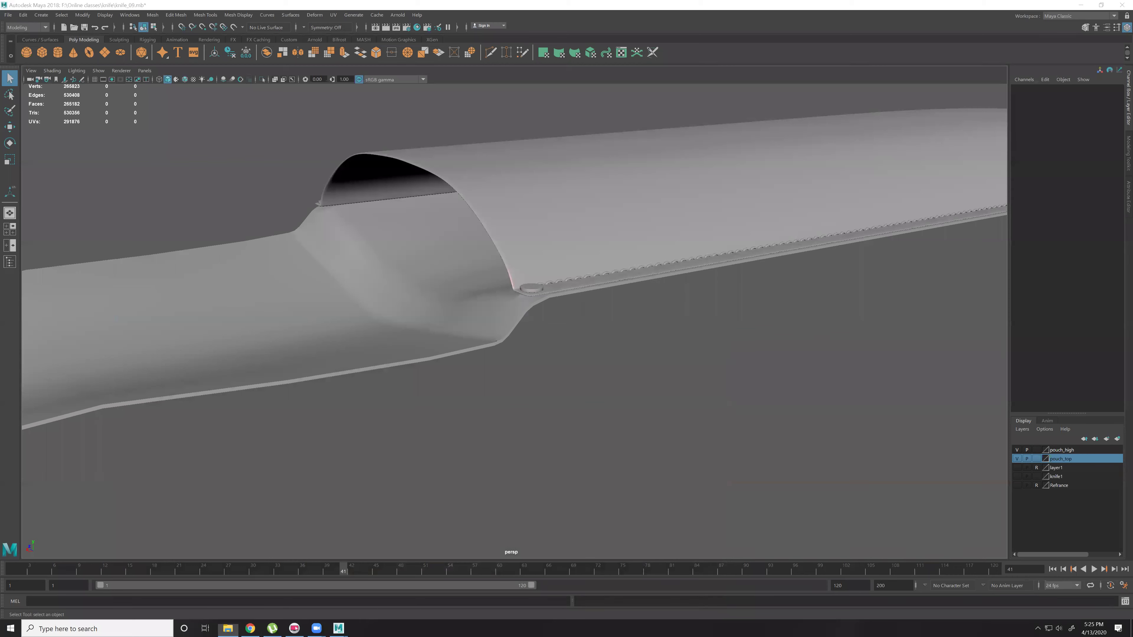
Inspect the pouch's base piece around the sheath opening with the smooth preview, and return it to unsmoothed display.
key(alt+x)
alt+drag(587, 351, 480, 350)
click(10, 80)
click(419, 300)
scroll(427, 306, down, 3)
alt+drag(427, 306, 562, 334)
click(595, 367)
scroll(395, 271, up, 3)
click(394, 273)
key(3)
click(428, 355)
scroll(433, 355, up, 3)
alt+drag(440, 348, 573, 367)
click(576, 358)
key(1)
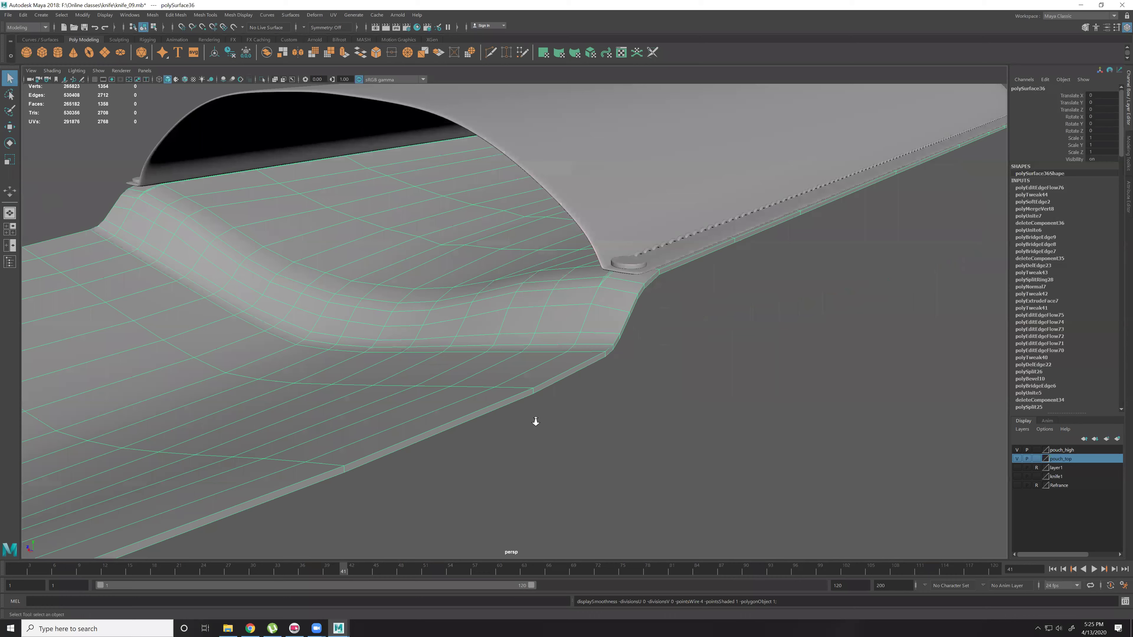
Select and delete the strip of side faces forming the thickness along the pouch base piece's outer border.
scroll(536, 420, up, 4)
alt+drag(538, 421, 680, 434)
alt+drag(353, 329, 287, 224)
key(F11)
double_click(341, 151)
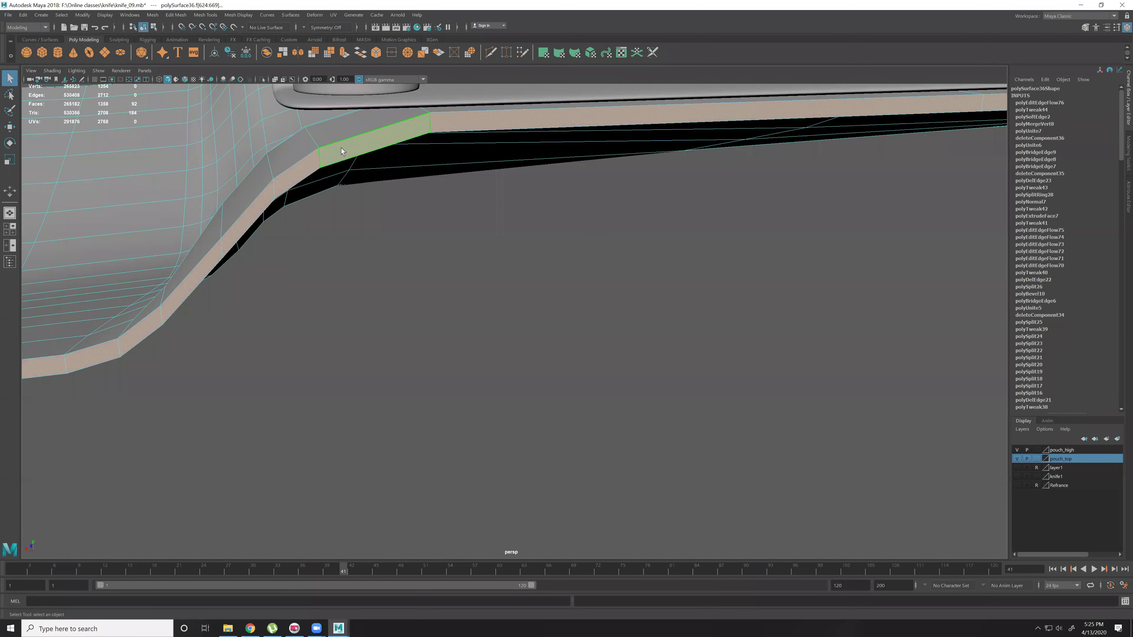
key(Delete)
Try deleting the connected faces of the pouch base piece, and undo the deletion.
double_click(414, 165)
key(Delete)
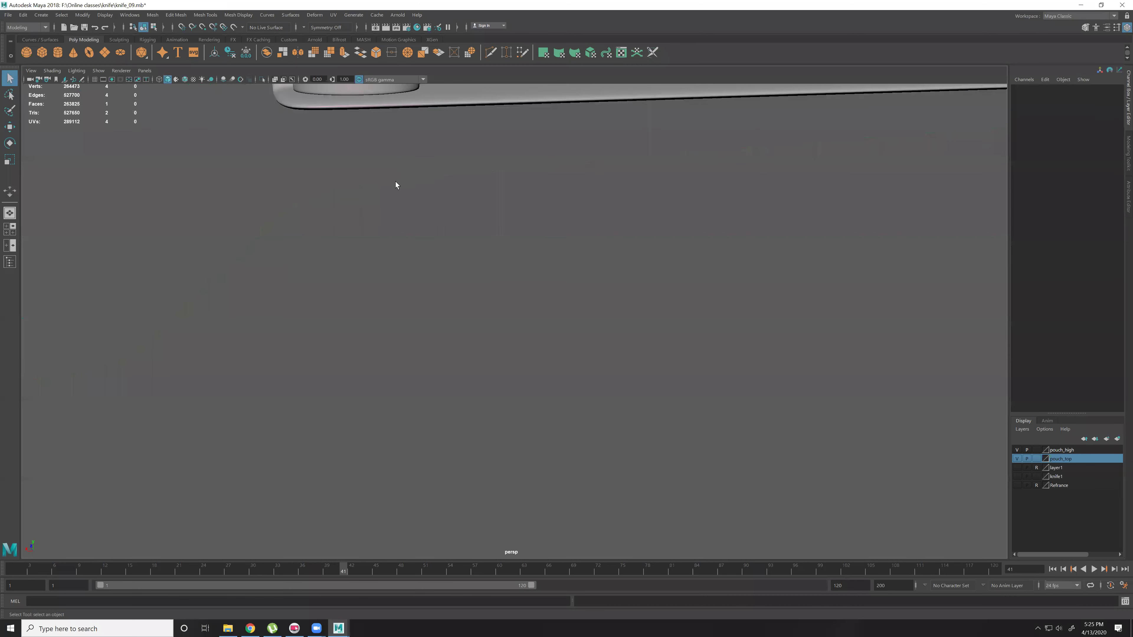
key(ctrl+z)
Delete the narrow strip of thickness faces lining the inside of the slot in the pouch base piece.
scroll(636, 212, down, 8)
alt+middle_drag(637, 211, 650, 218)
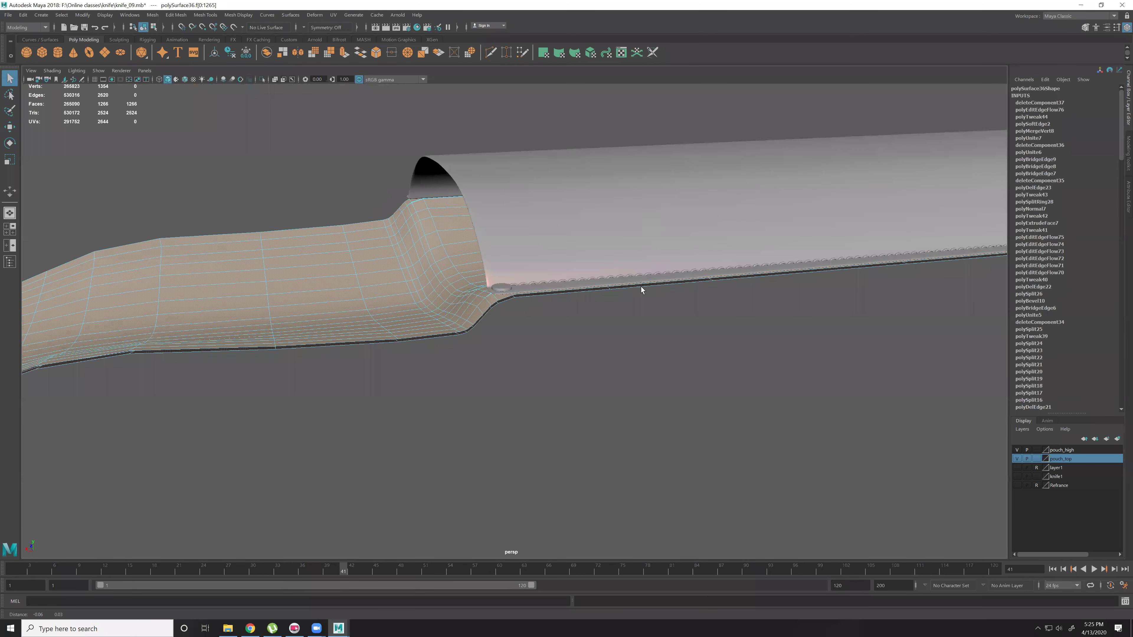
scroll(641, 287, up, 8)
alt+middle_drag(641, 287, 744, 456)
click(757, 494)
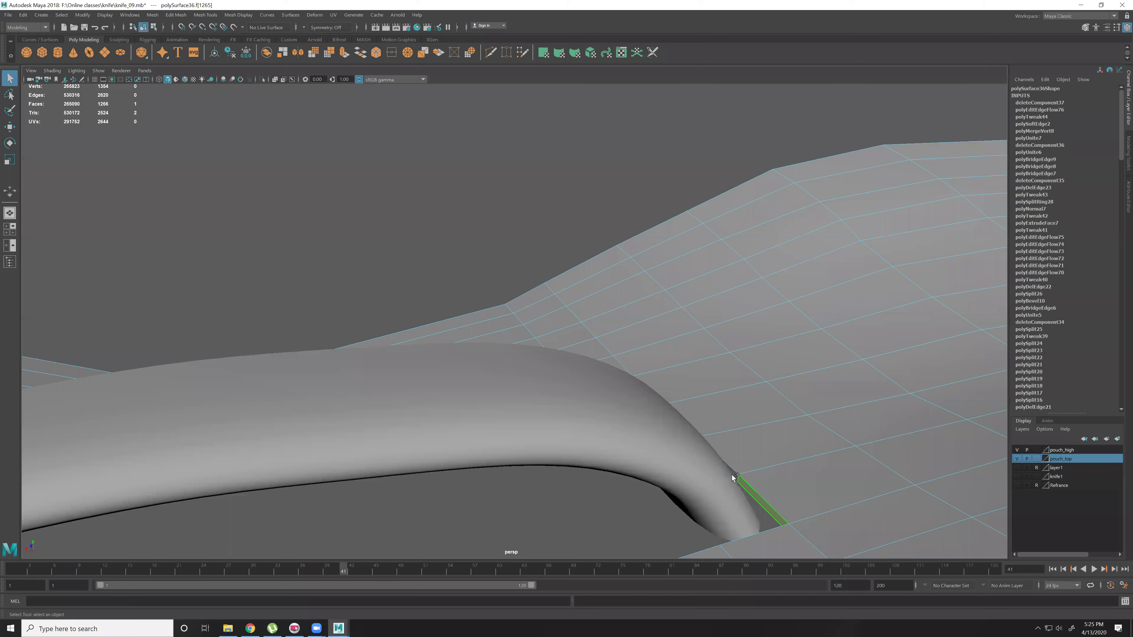
key(Delete)
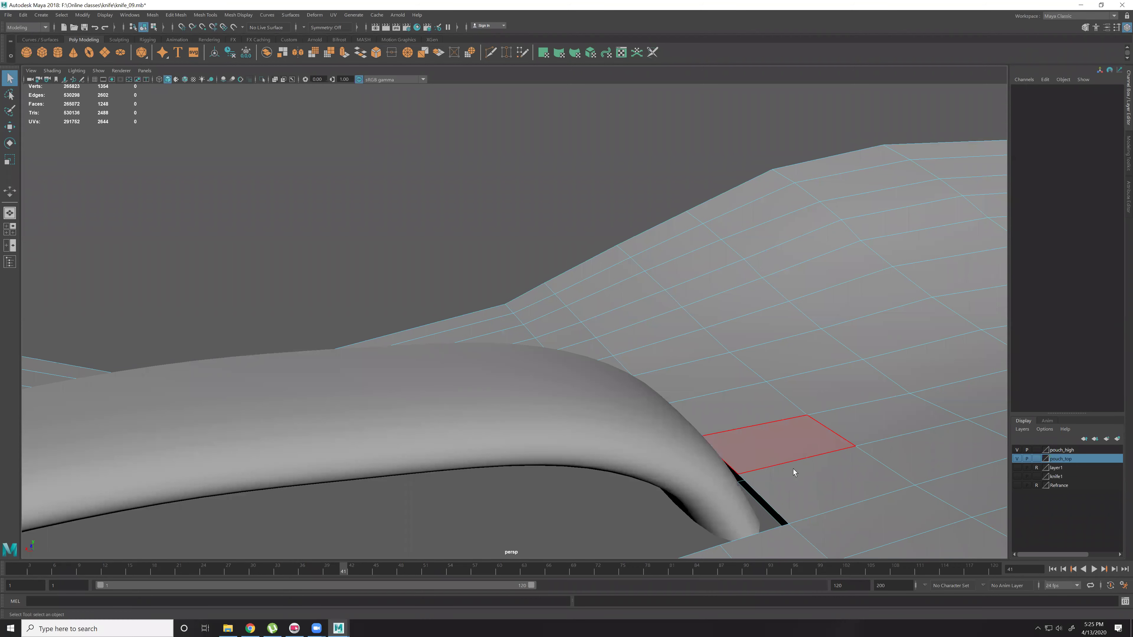
Select and delete one of the pouch base piece's two separated face shells, keeping a single layer.
alt+right_drag(794, 472, 705, 367)
alt+drag(705, 367, 645, 298)
double_click(645, 299)
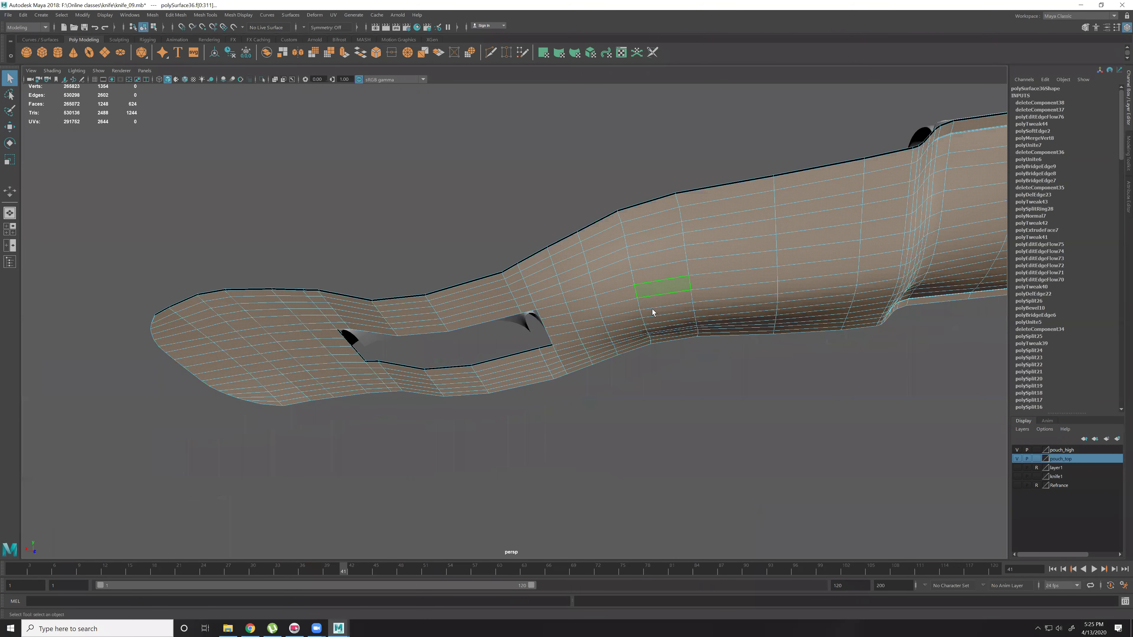
key(Delete)
alt+drag(916, 295, 686, 251)
alt+middle_drag(856, 287, 804, 294)
alt+right_drag(804, 294, 794, 339)
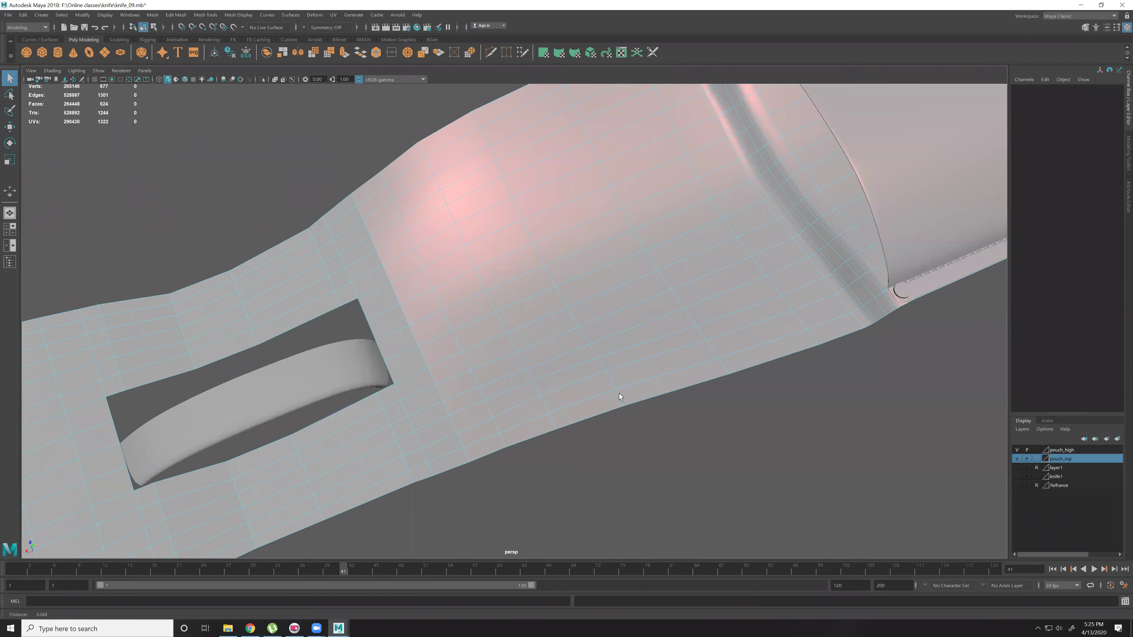
alt+drag(700, 382, 606, 339)
mouse_move(662, 373)
alt+mouse_down()
mouse_move(683, 372)
mouse_move(645, 374)
alt+mouse_up()
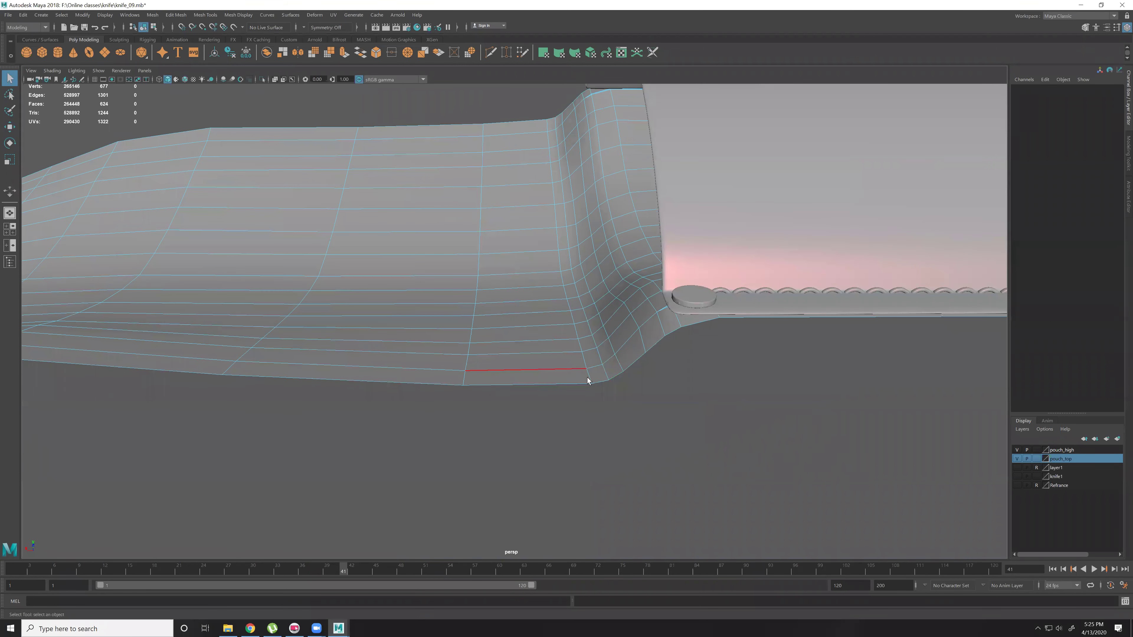
Delete the surplus edge loops crossing the base piece at the bend near the sheath opening.
click(589, 378)
shift+double_click(619, 364)
shift+right_drag(631, 293, 628, 416)
key(ctrl+z)
shift+right_drag(610, 362, 533, 424)
Move the edge loop at the start of the bend slightly away from the sheath opening.
right_drag(597, 338, 596, 299)
key(q)
double_click(599, 355)
key(w)
drag(525, 235, 500, 236)
Nudge the neighbouring edge loop on the bend slightly away from the sheath opening to even the spacing.
double_click(602, 270)
alt+drag(539, 222, 620, 283)
double_click(646, 283)
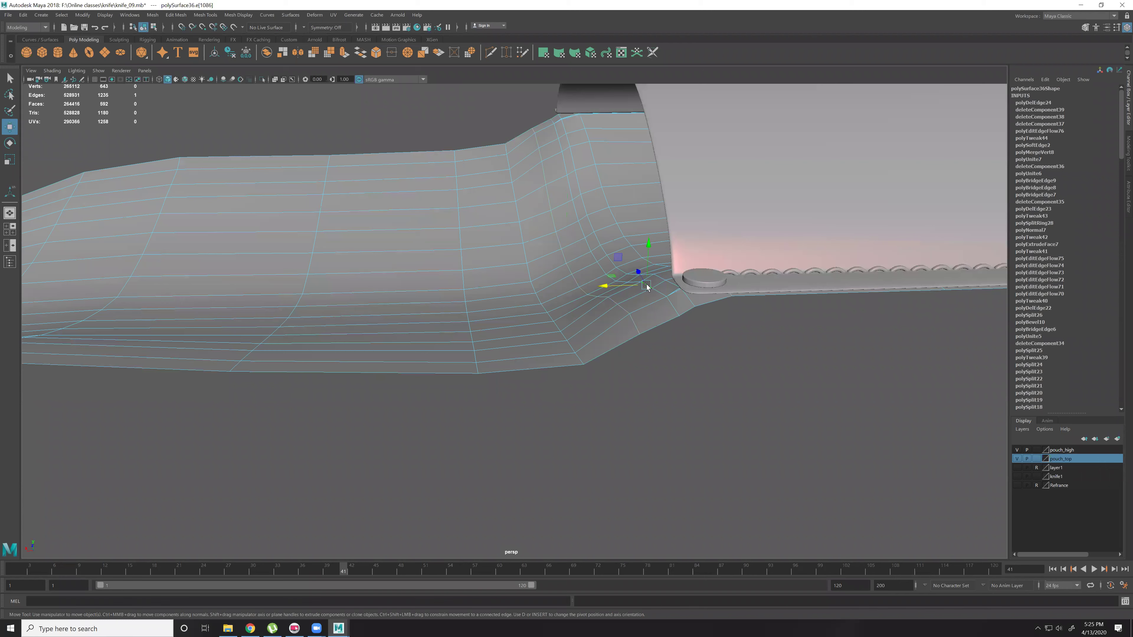
drag(550, 220, 546, 220)
key(ctrl+z)
shift+click(673, 307)
drag(548, 218, 545, 218)
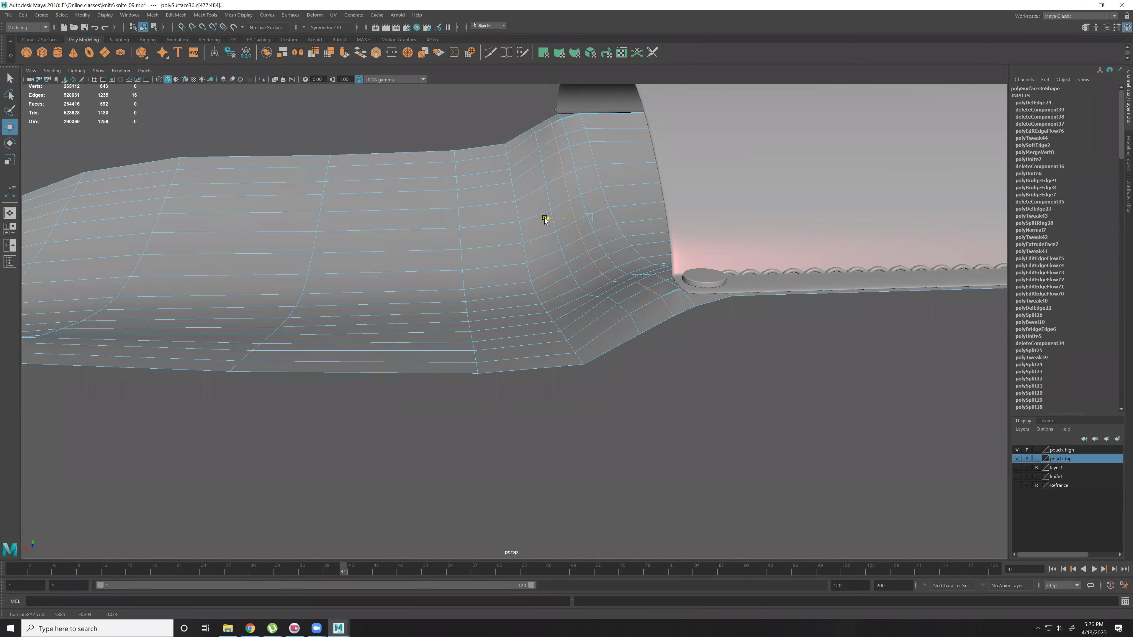
drag(588, 177, 589, 178)
key(ctrl+z)
Inspect the simplified bend of the base piece with the smooth preview, and return it to unsmoothed display.
right_drag(577, 298, 739, 207)
key(3)
click(734, 431)
alt+drag(439, 237, 491, 345)
scroll(460, 280, down, 5)
click(502, 321)
key(1)
click(603, 343)
scroll(554, 371, up, 4)
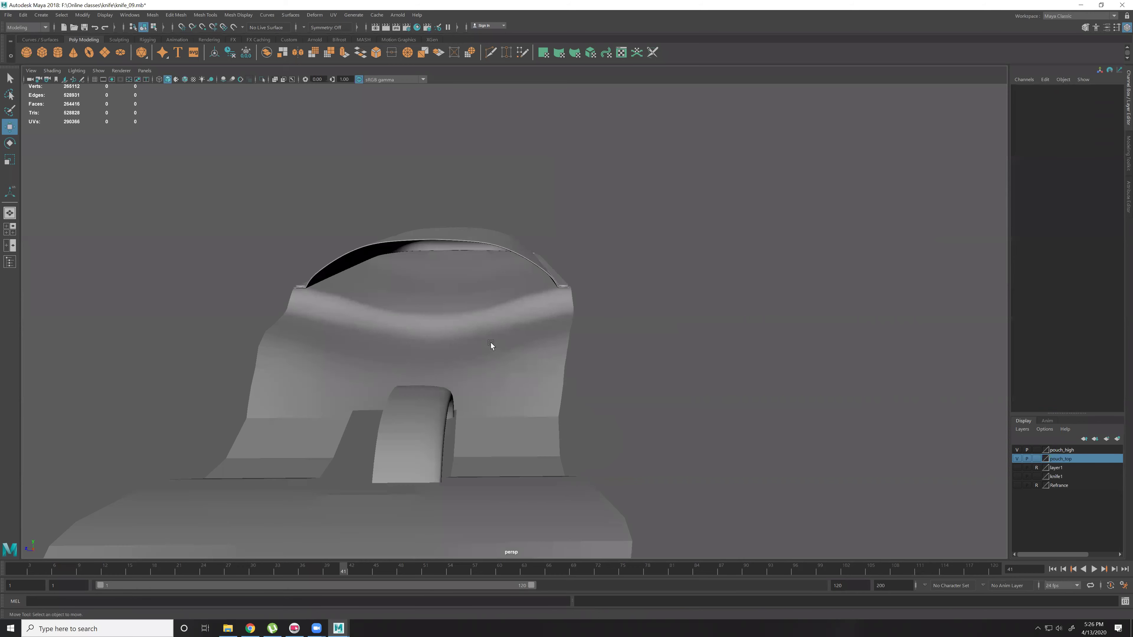
Select and delete the lengthwise centre strip of faces between the rounded sheath end and the slot.
click(514, 350)
scroll(524, 304, down, 4)
alt+drag(524, 302, 587, 288)
right_drag(588, 288, 589, 306)
click(615, 304)
shift+double_click(649, 297)
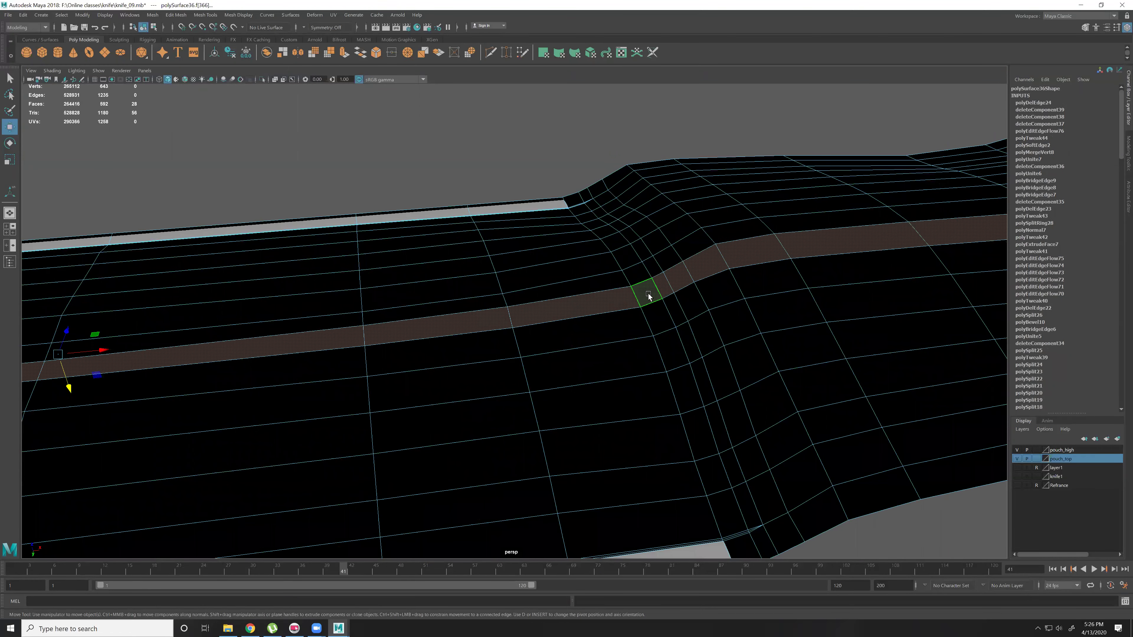
key(Delete)
Try deleting the remaining connected faces of the base piece, and undo the deletion.
double_click(806, 353)
key(Delete)
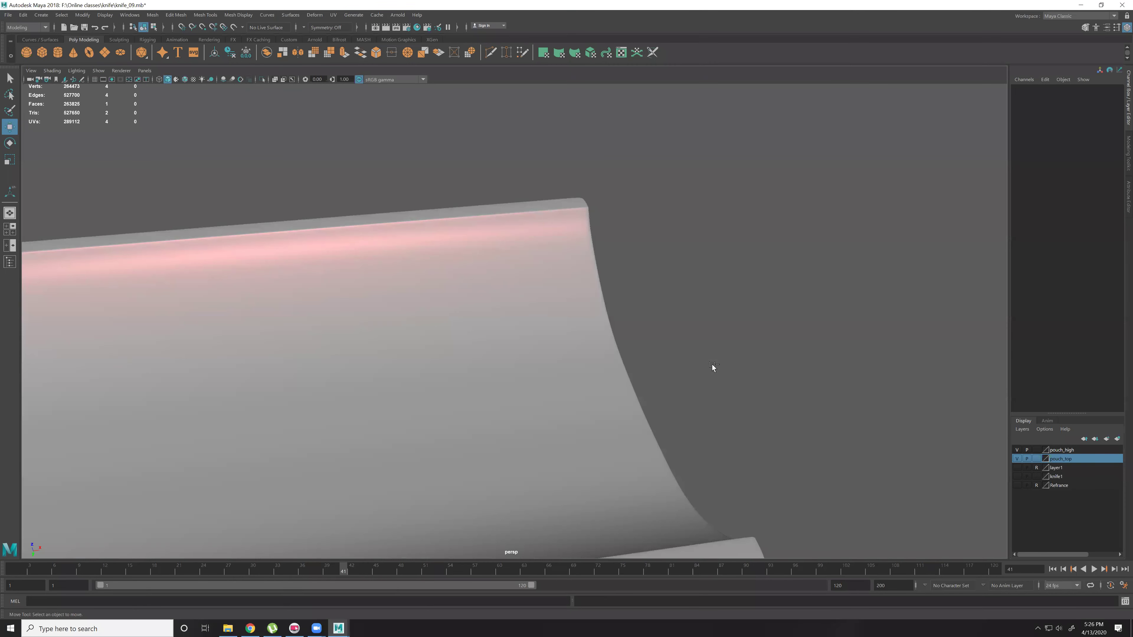
key(ctrl+z)
Delete the centre strip of faces beyond the slot, and remove one lengthwise half of the base piece.
alt+right_drag(529, 361, 316, 346)
alt+middle_drag(317, 345, 437, 334)
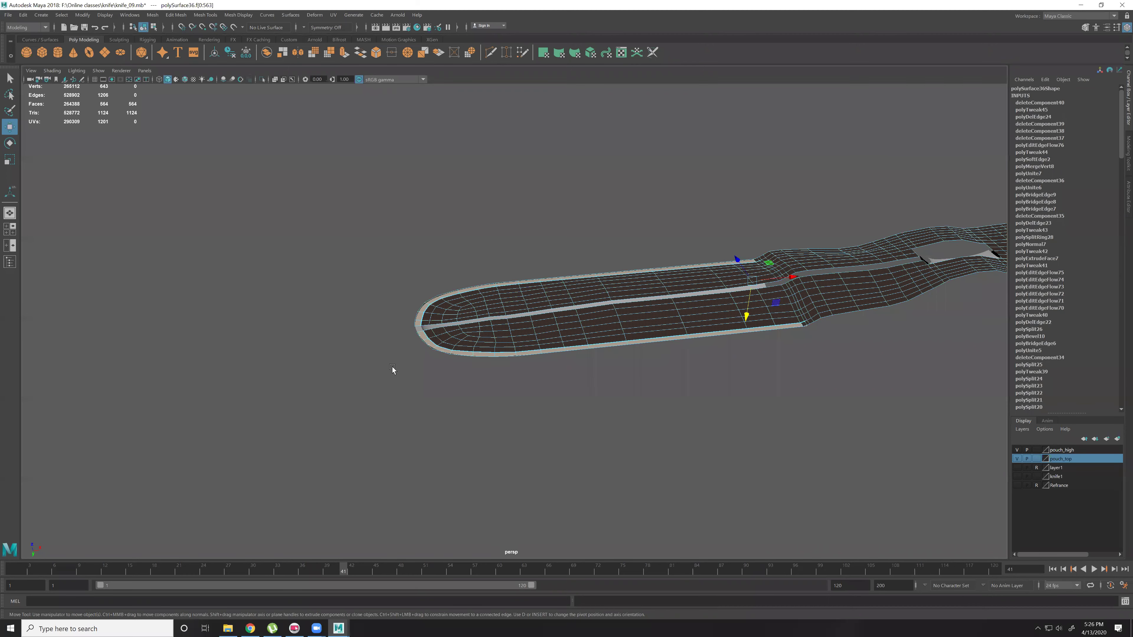
alt+drag(358, 353, 350, 338)
alt+right_drag(404, 333, 593, 439)
alt+middle_drag(593, 439, 431, 375)
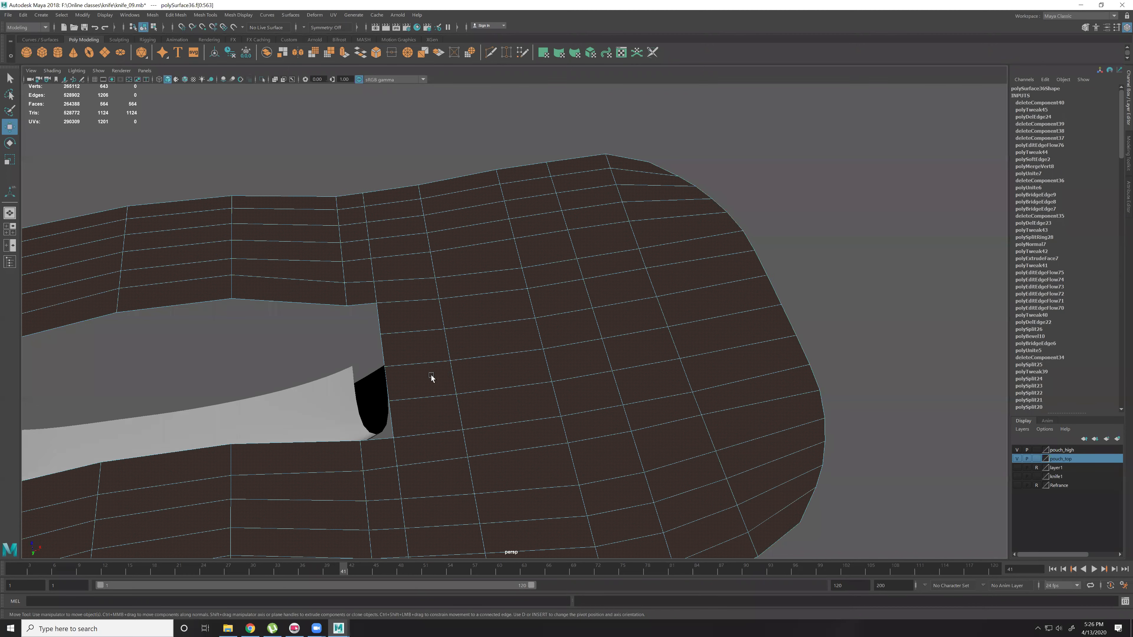
shift+double_click(499, 370)
key(Delete)
double_click(605, 426)
key(Delete)
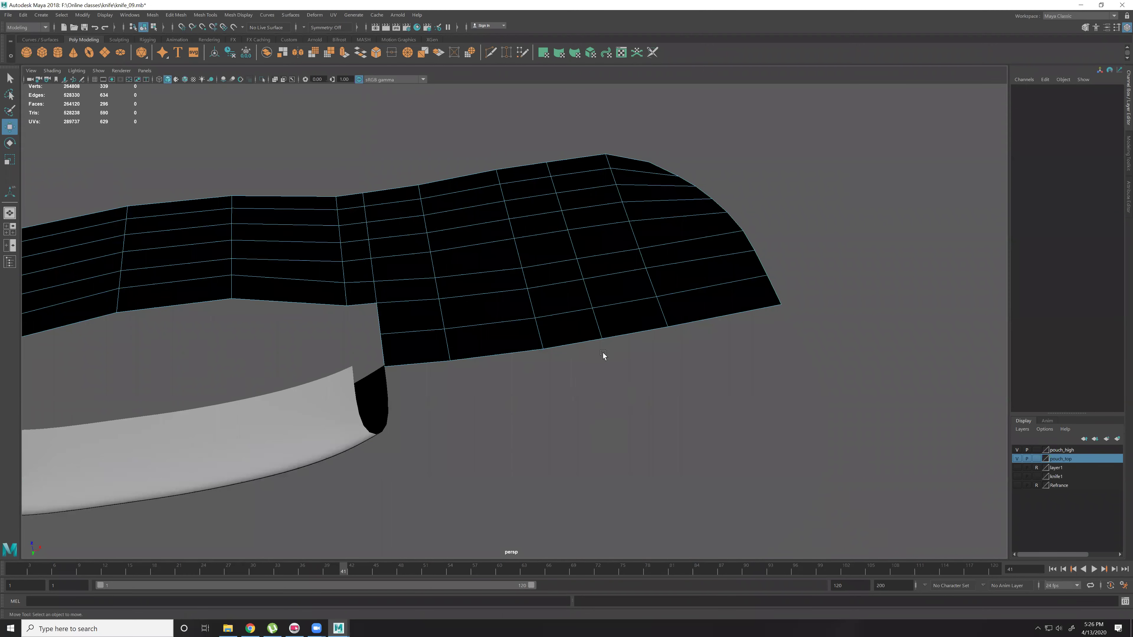
Examine the remaining half of the base piece along its length and check which of its faces are connected.
alt+right_drag(603, 356, 418, 283)
alt+middle_drag(418, 283, 897, 296)
alt+right_drag(451, 401, 609, 382)
alt+middle_drag(609, 382, 739, 351)
alt+drag(698, 362, 748, 347)
alt+right_drag(748, 347, 790, 377)
alt+drag(790, 377, 467, 361)
alt+drag(447, 293, 442, 283)
double_click(440, 282)
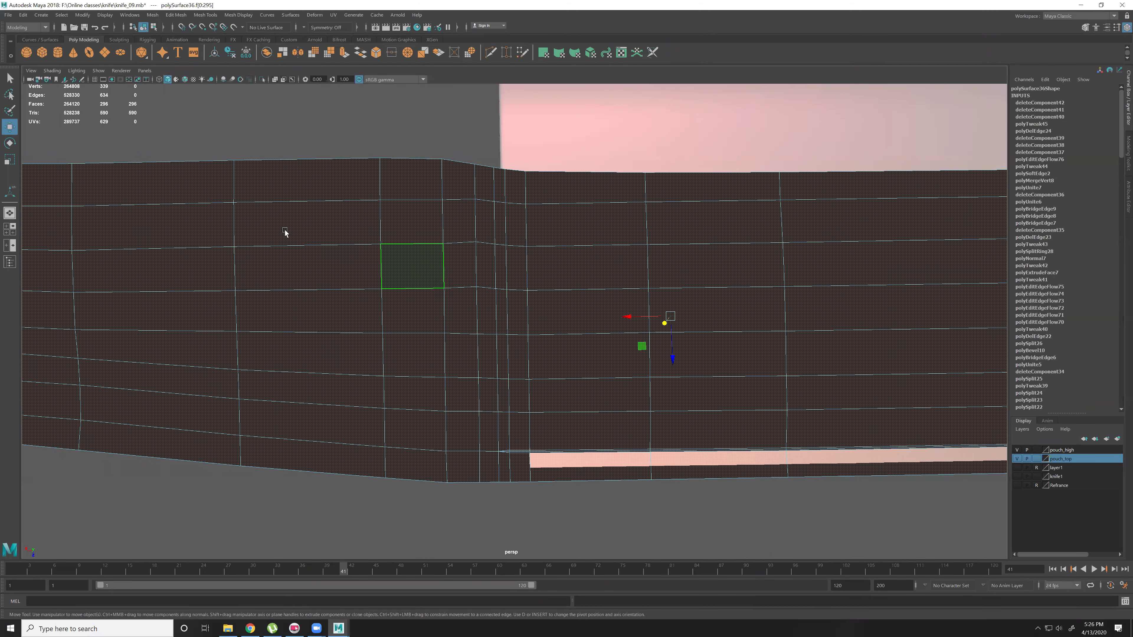
key(F8)
Turn on two-sided lighting in the viewport and inspect both sides of the half base piece.
alt+drag(445, 210, 369, 141)
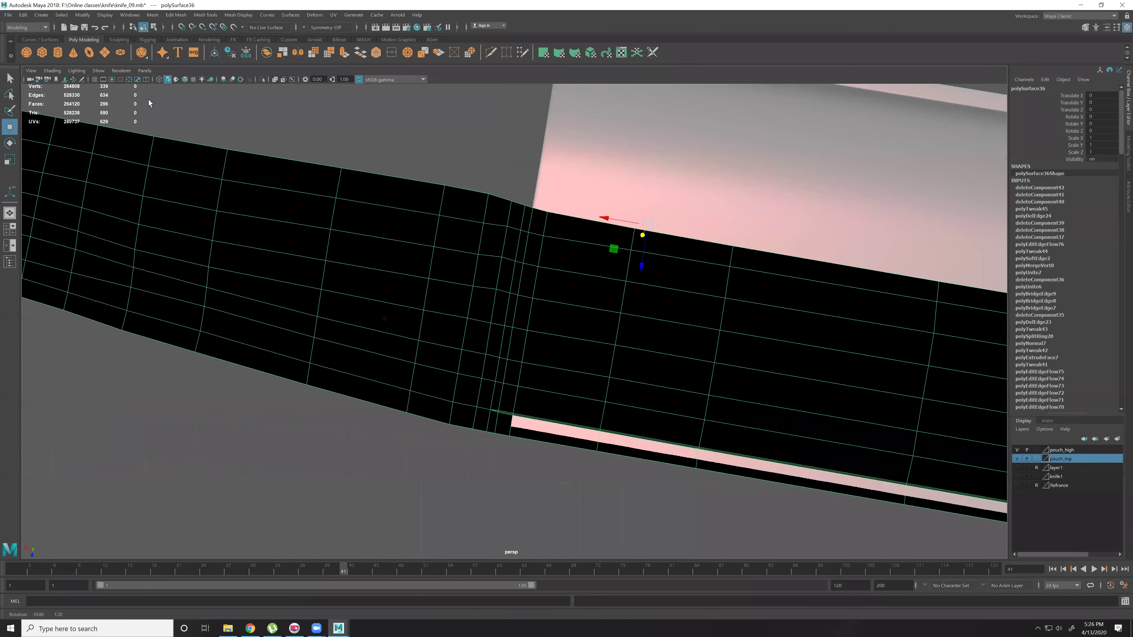
alt+drag(149, 102, 95, 84)
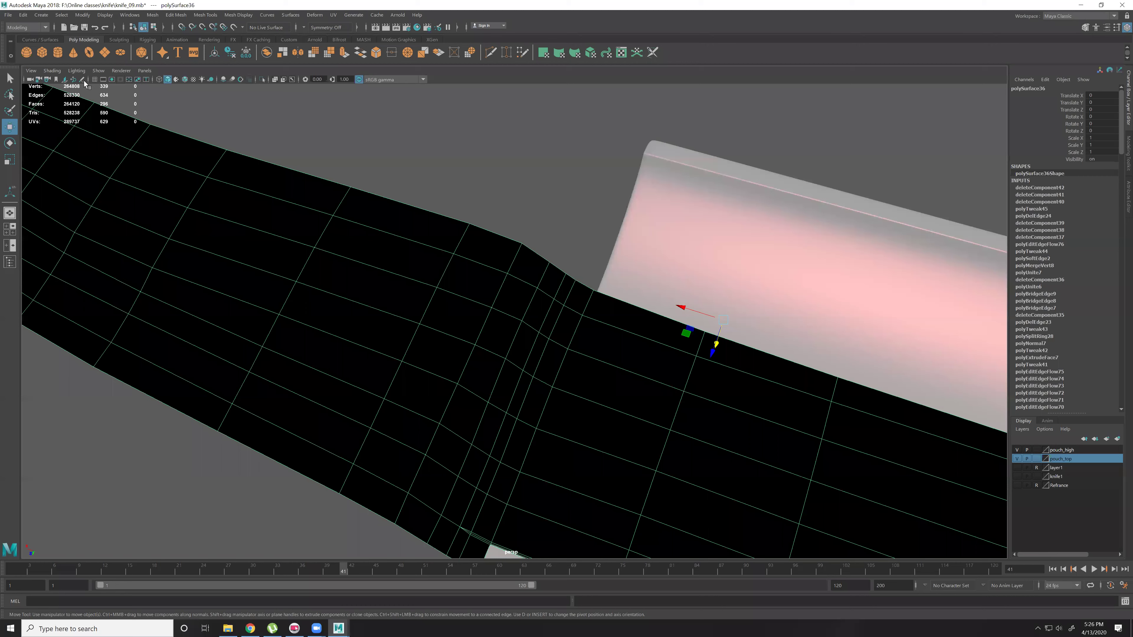
click(80, 72)
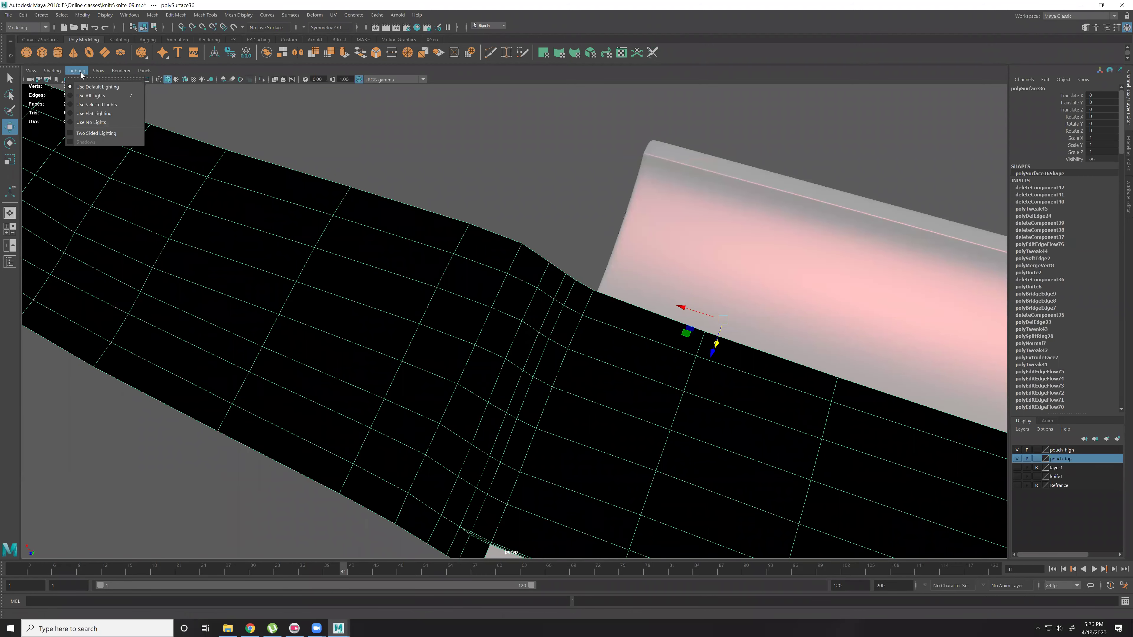
click(86, 136)
alt+drag(574, 373, 425, 307)
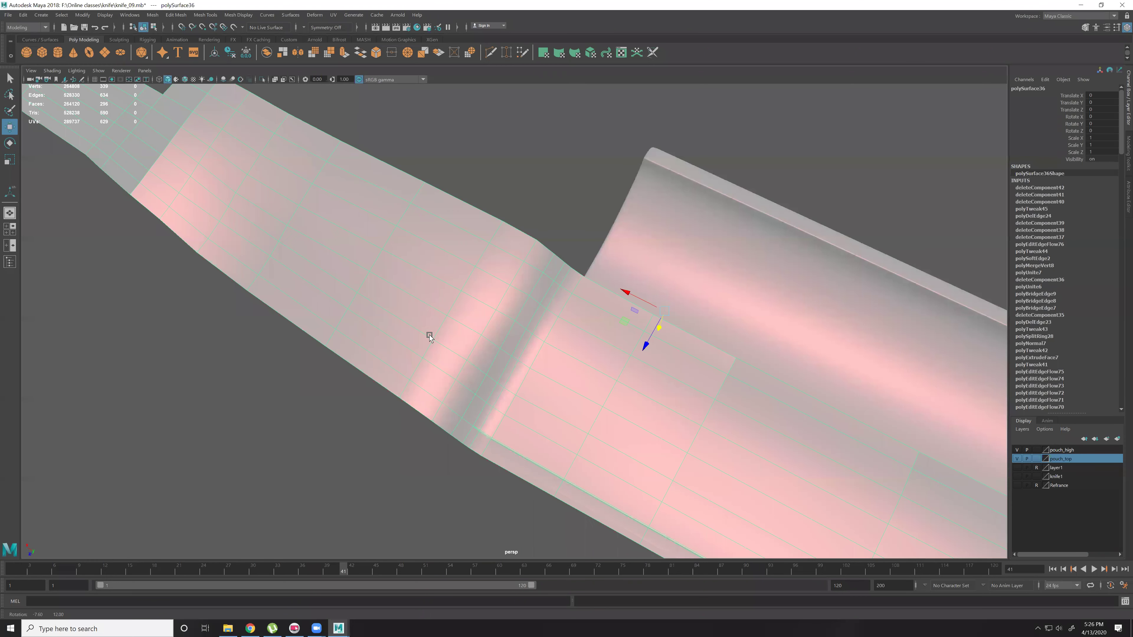
alt+right_drag(535, 369, 434, 233)
alt+drag(434, 233, 622, 364)
alt+middle_drag(622, 364, 455, 251)
alt+middle_drag(602, 338, 558, 309)
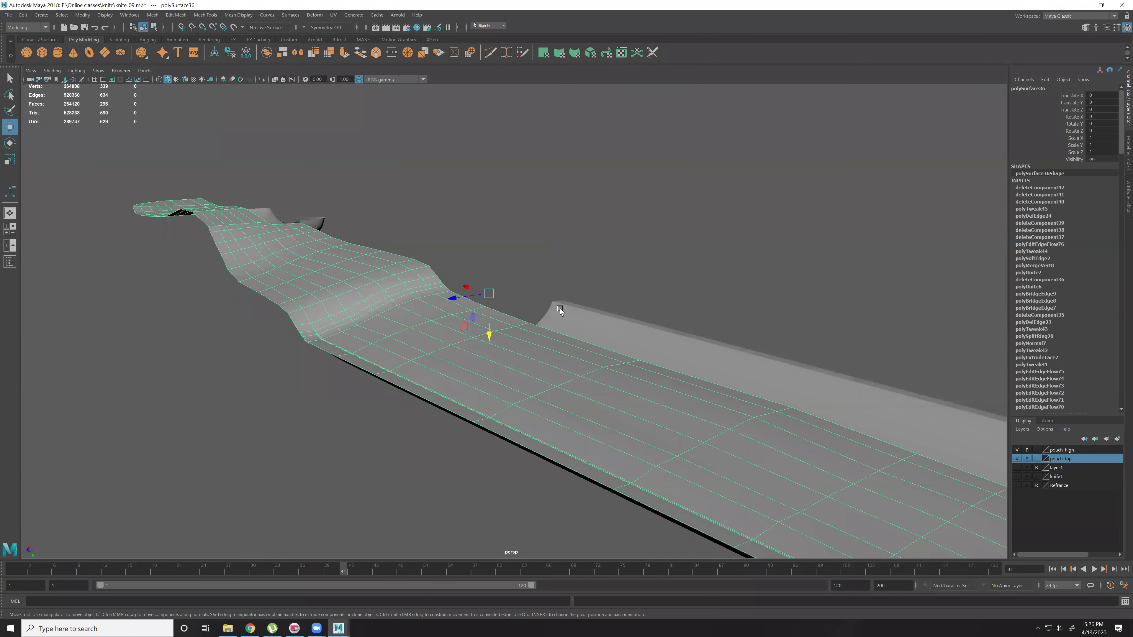
alt+right_drag(591, 336, 530, 312)
alt+drag(530, 312, 569, 319)
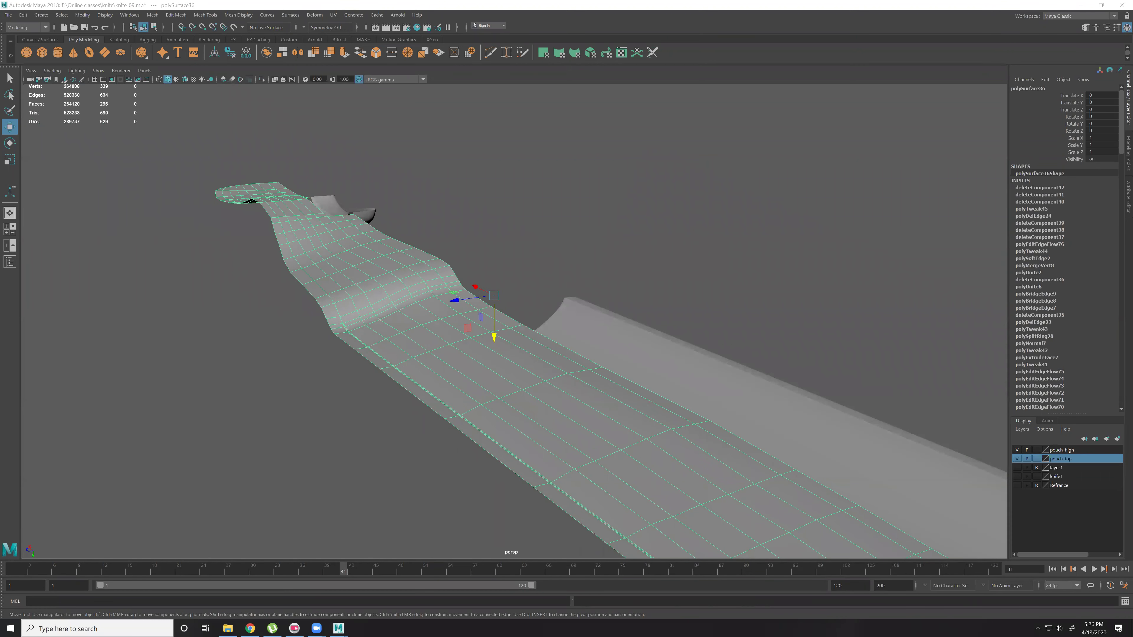
alt+drag(467, 324, 625, 441)
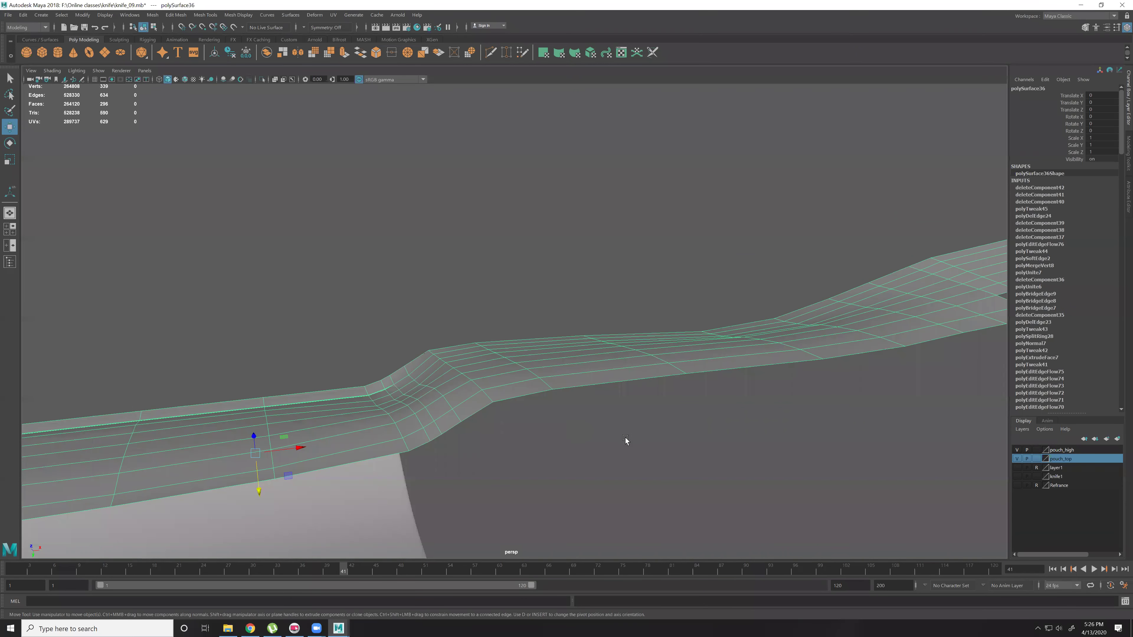
Select an edge loop along the half base piece and examine the surface's curvature from the side.
alt+drag(687, 219, 586, 360)
right_drag(586, 360, 599, 307)
double_click(600, 308)
key(f)
alt+drag(600, 309, 385, 290)
alt+middle_drag(386, 291, 642, 236)
alt+drag(641, 238, 570, 319)
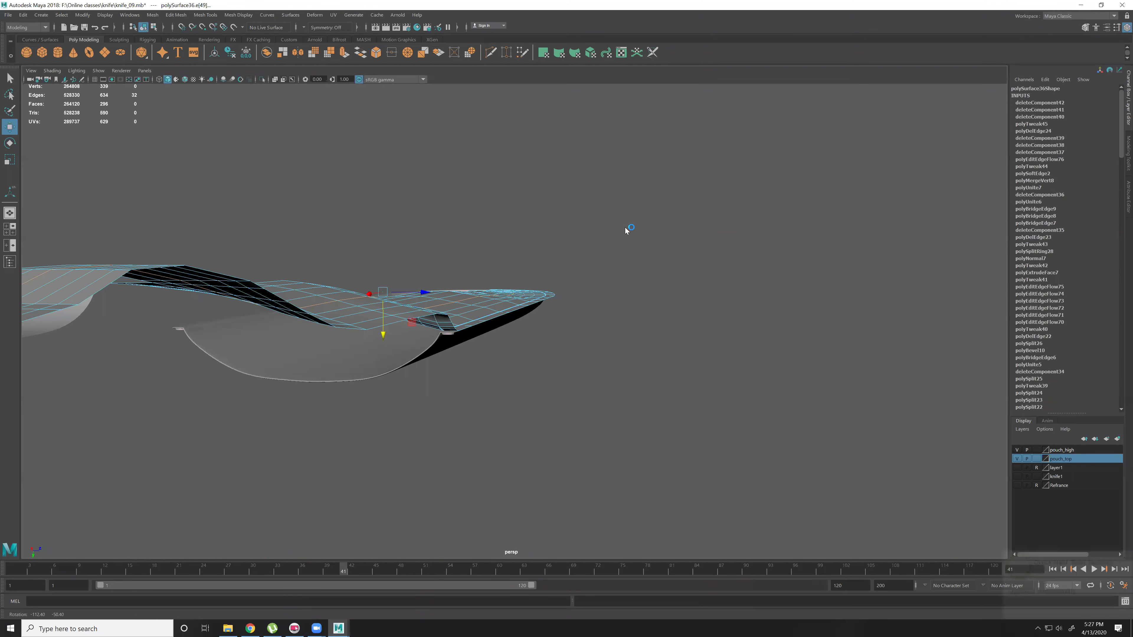
Inspect the rounded sheath end of the half base piece with the smooth preview, and return it to unsmoothed display.
right_drag(626, 231, 653, 205)
key(3)
click(645, 296)
alt+middle_drag(535, 255, 642, 346)
scroll(642, 346, up, 5)
alt+drag(642, 347, 634, 149)
alt+middle_drag(791, 328, 727, 229)
alt+drag(726, 229, 671, 223)
click(671, 223)
key(1)
Raise a vertex on the base piece's sheath area slightly using soft selection with an adjusted falloff, and show the smooth preview.
right_drag(688, 202, 687, 203)
click(680, 207)
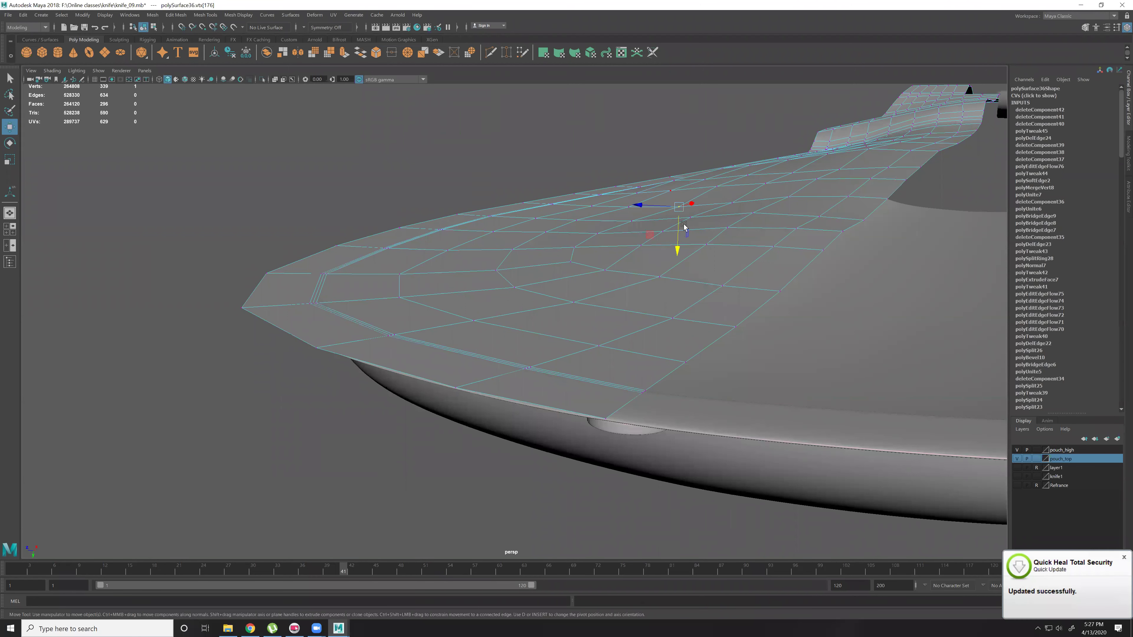
key(b)
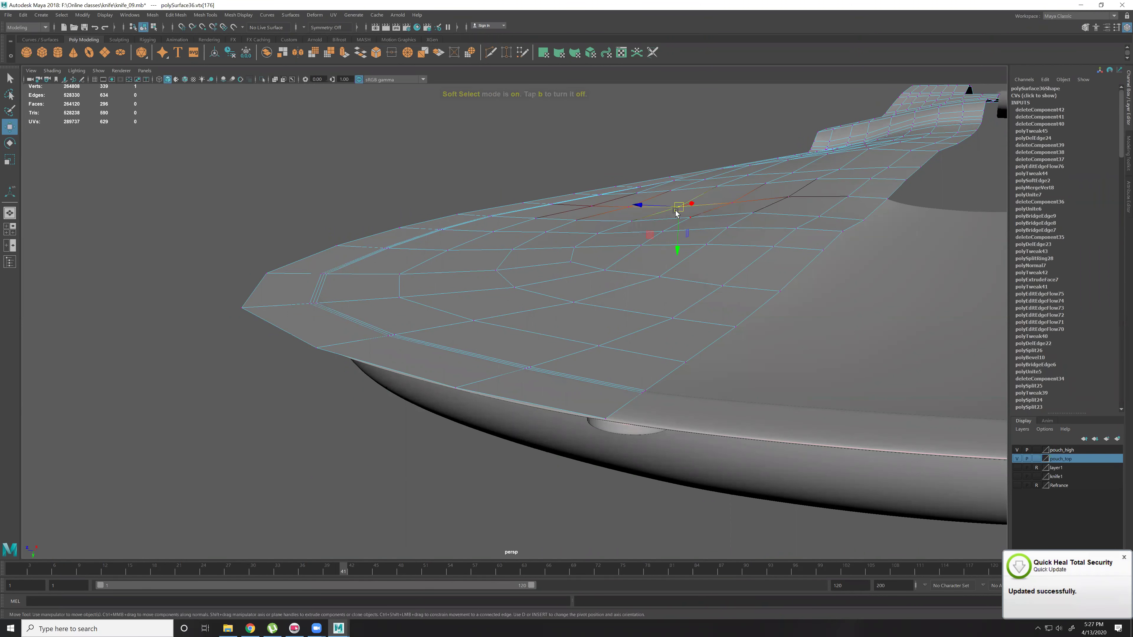
middle_drag(733, 190, 797, 180)
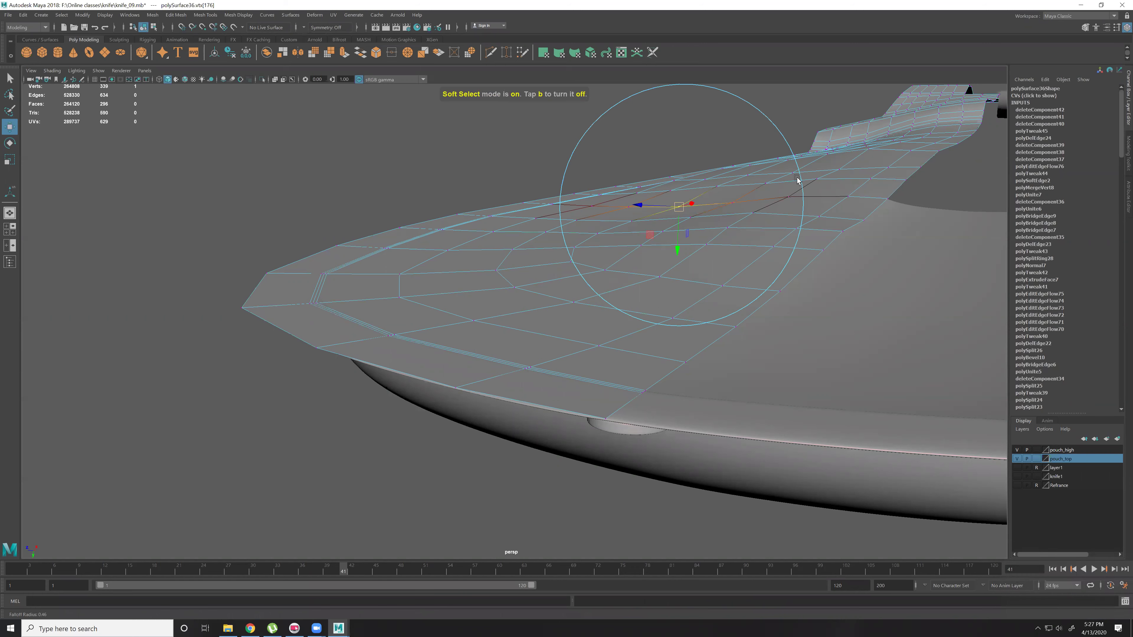
drag(677, 248, 677, 245)
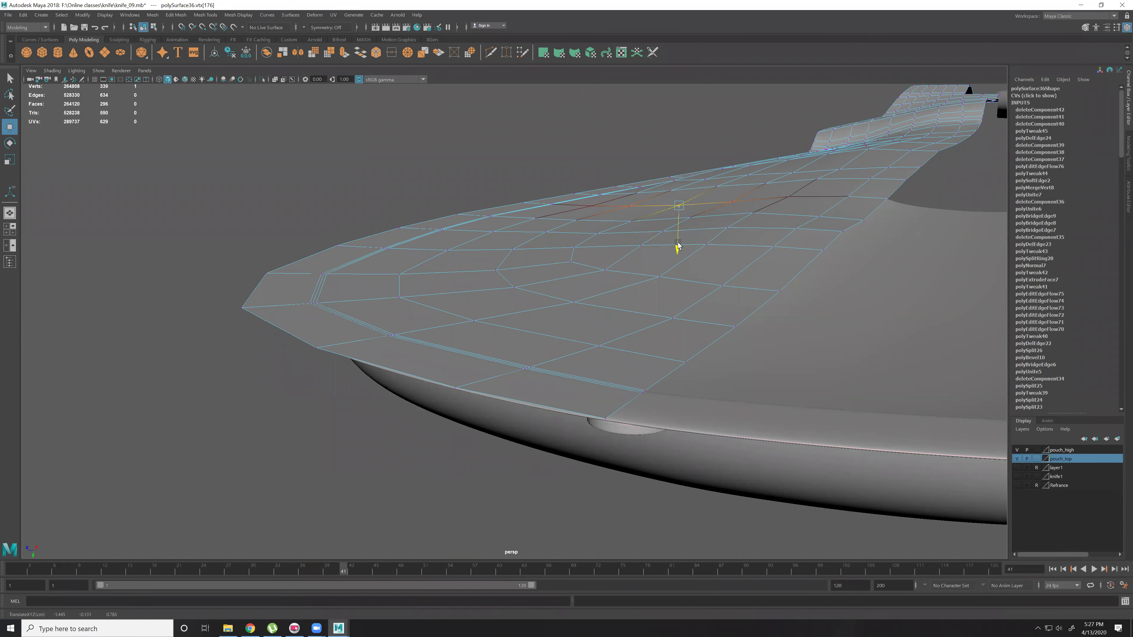
alt+right_drag(702, 258, 753, 202)
key(3)
right_drag(678, 292, 509, 218)
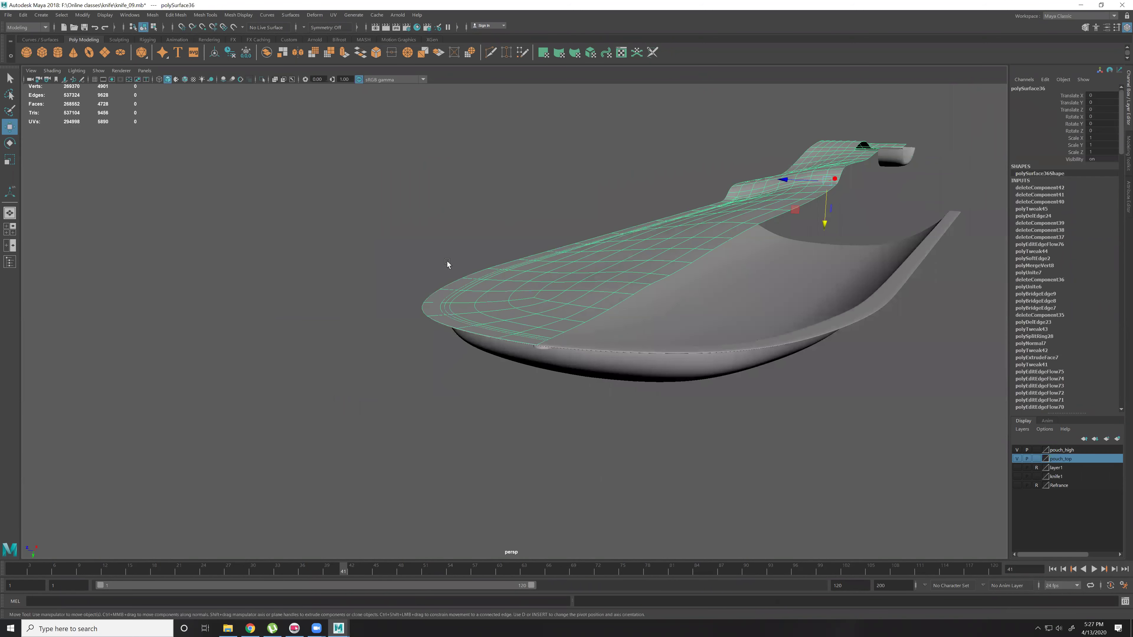
Turn off two-sided lighting and inspect the front and back sides of the half base piece.
click(447, 263)
click(75, 71)
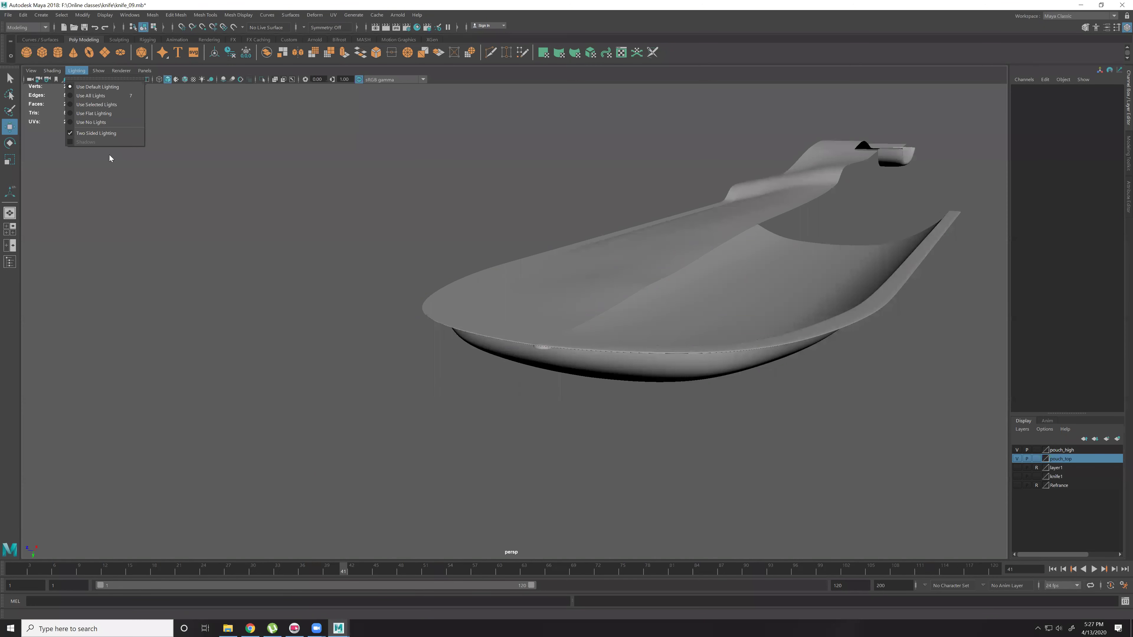
click(101, 132)
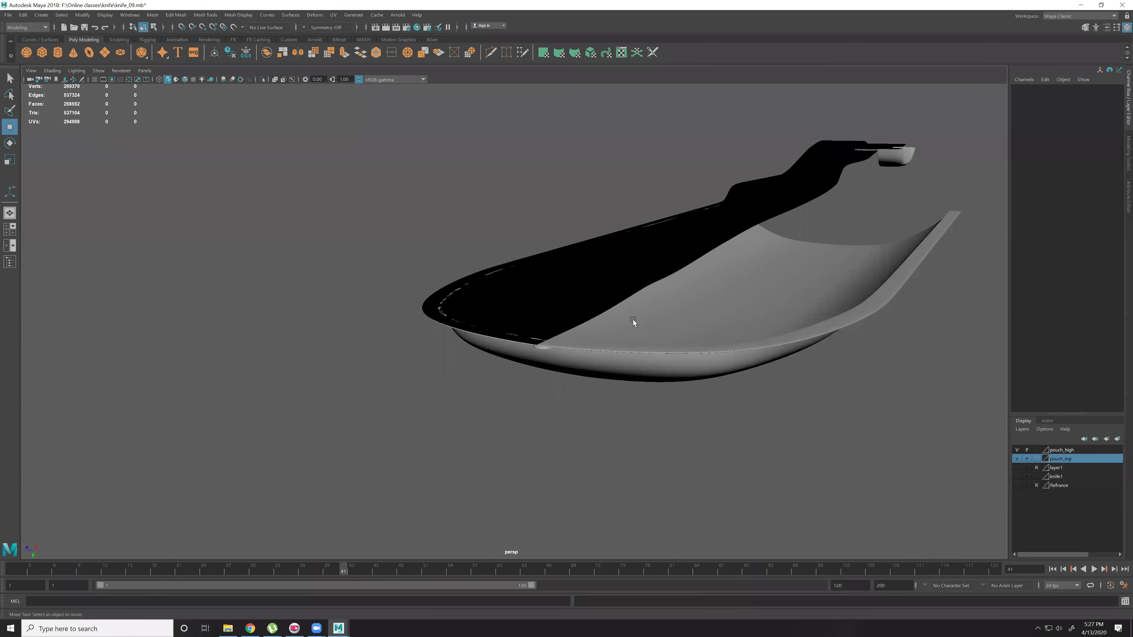
click(569, 284)
alt+right_drag(766, 356, 543, 283)
alt+drag(544, 284, 776, 325)
alt+middle_drag(787, 317, 815, 280)
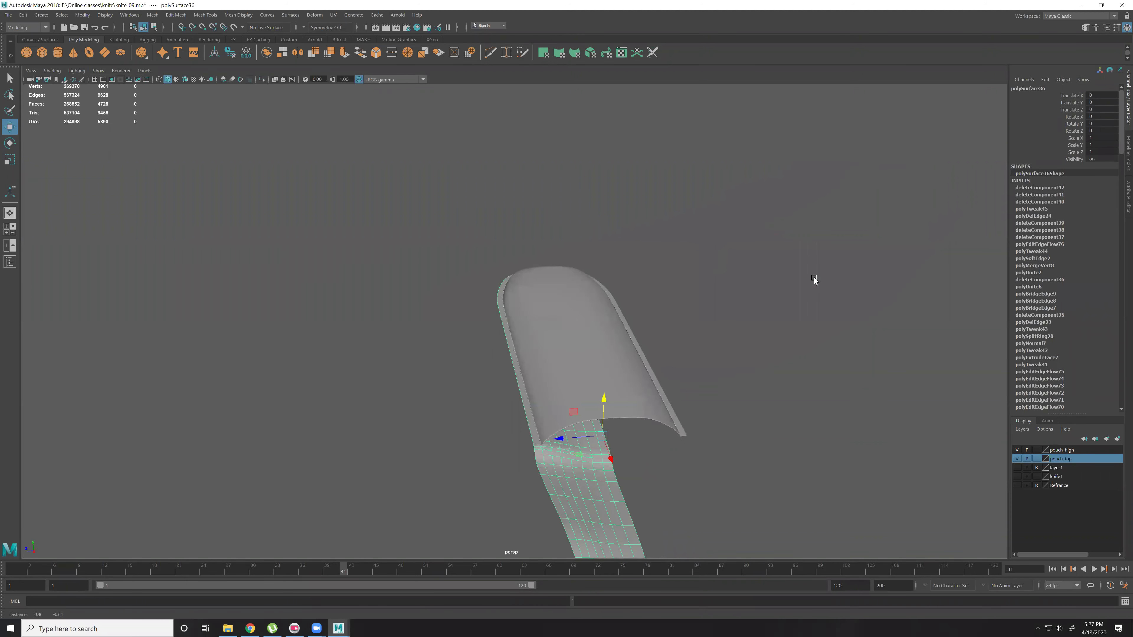
scroll(580, 258, down, 3)
click(364, 237)
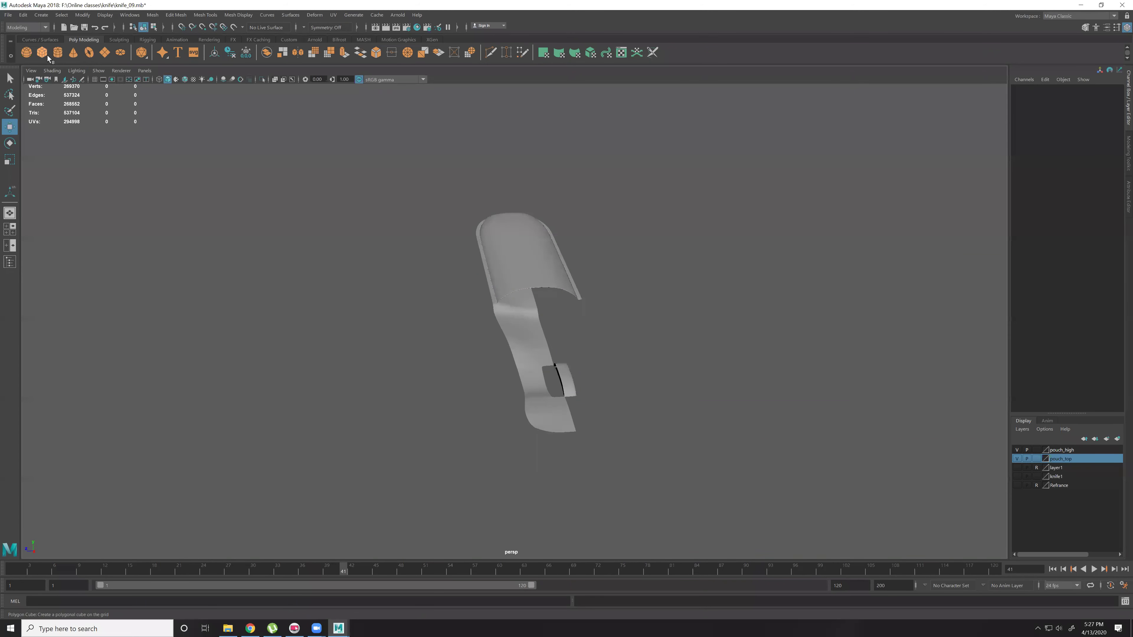
Create a polygon cube and move it about 13 units along Z, clear of the pouch.
click(42, 52)
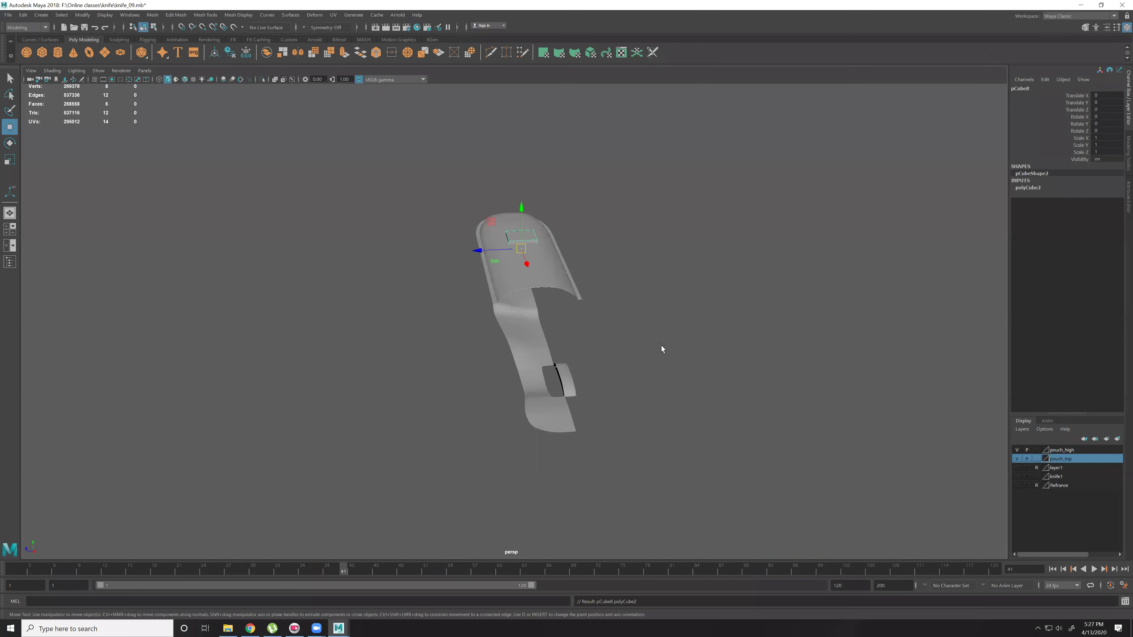
drag(487, 249, 107, 267)
key(r)
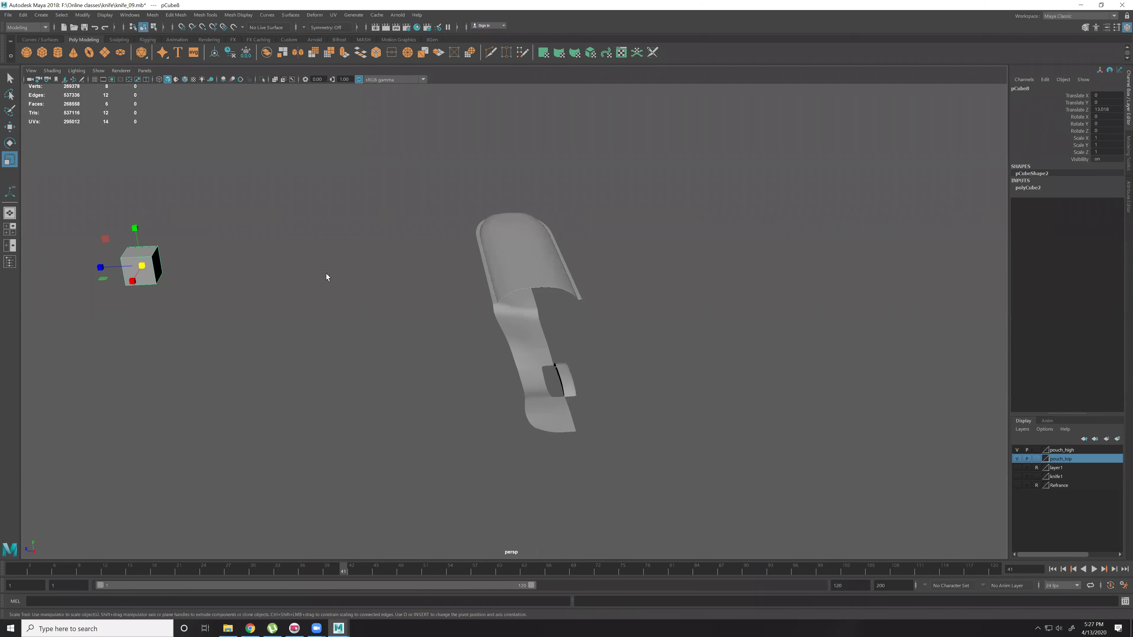
key(w)
alt+middle_drag(325, 274, 553, 295)
alt+right_drag(553, 295, 719, 382)
scroll(705, 381, up, 3)
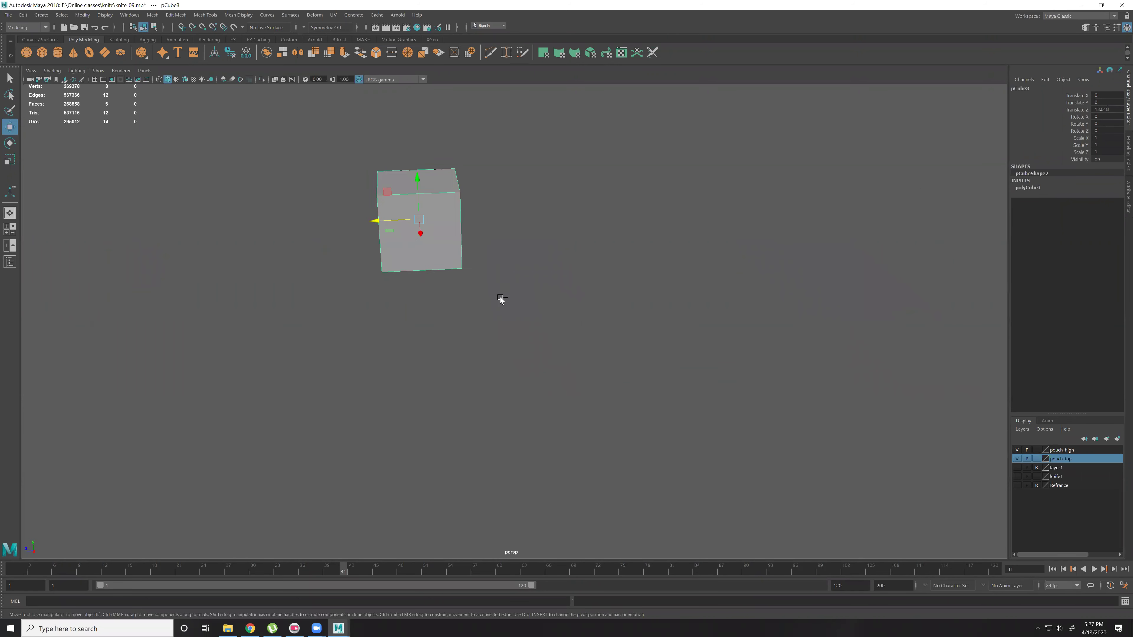
Split the cube in two with an edge loop around its middle.
right_drag(444, 238, 426, 199)
click(424, 194)
ctrl+right_drag(537, 181, 575, 261)
ctrl+right_drag(696, 390, 694, 388)
mouse_move(465, 243)
alt+right_down()
mouse_move(521, 306)
mouse_move(567, 330)
alt+right_up()
alt+middle_drag(566, 330, 662, 312)
alt+drag(663, 313, 655, 321)
alt+right_drag(655, 322, 644, 352)
Select the faces of one half of the cube and reverse their normals.
right_drag(763, 333, 794, 307)
alt+right_drag(642, 292, 621, 327)
alt+drag(620, 326, 521, 217)
alt+middle_drag(520, 217, 642, 234)
alt+right_drag(642, 234, 697, 310)
click(697, 304)
shift+click(728, 143)
alt+drag(928, 312, 357, 223)
key(f)
alt+drag(665, 298, 478, 450)
shift+click(478, 450)
shift+click(478, 450)
alt+right_drag(637, 370, 597, 374)
alt+drag(596, 374, 633, 420)
shift+right_drag(553, 220, 742, 269)
alt+right_drag(713, 286, 637, 316)
alt+drag(637, 316, 626, 375)
Select and delete one face of the cube to open up its inside.
right_drag(526, 325, 693, 253)
click(687, 285)
alt+drag(683, 312, 535, 352)
click(523, 265)
right_drag(542, 273, 556, 314)
click(556, 314)
key(Delete)
Examine the opened cube's normal and reversed faces, and select the large outer face on the non-reversed half.
right_drag(742, 264, 743, 264)
click(731, 277)
alt+right_drag(687, 295, 584, 328)
alt+drag(584, 328, 657, 331)
alt+right_drag(657, 331, 714, 320)
click(356, 253)
alt+middle_drag(356, 253, 646, 271)
alt+drag(647, 271, 597, 242)
click(591, 246)
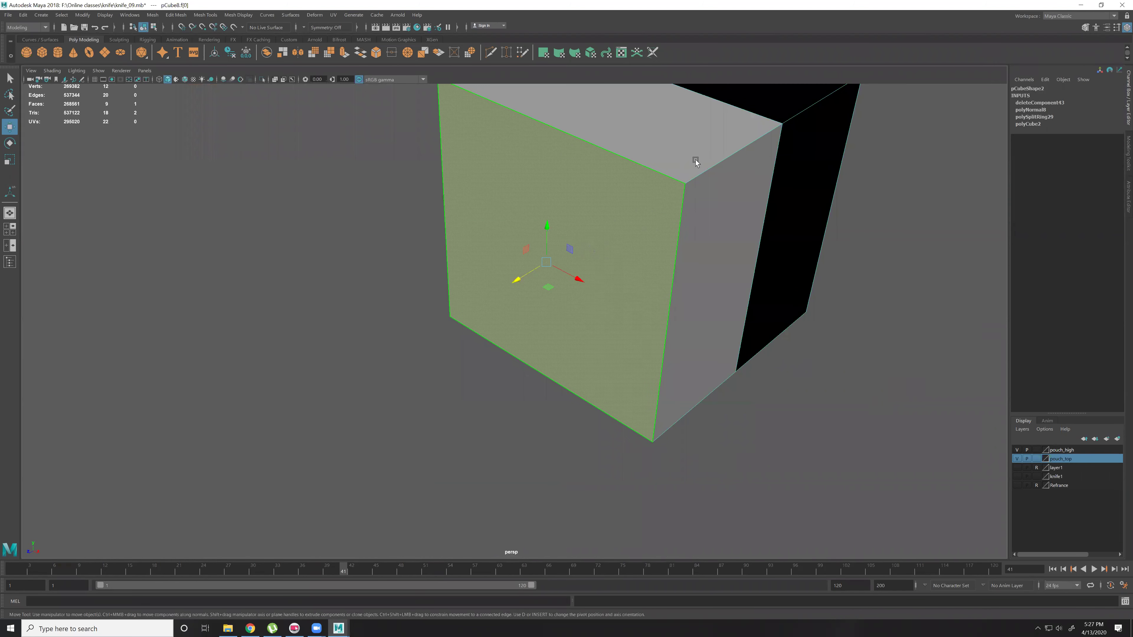
Delete the selected large outer face so the cube is open at both ends, and look over the viewport lighting options.
key(Delete)
alt+drag(766, 308, 548, 246)
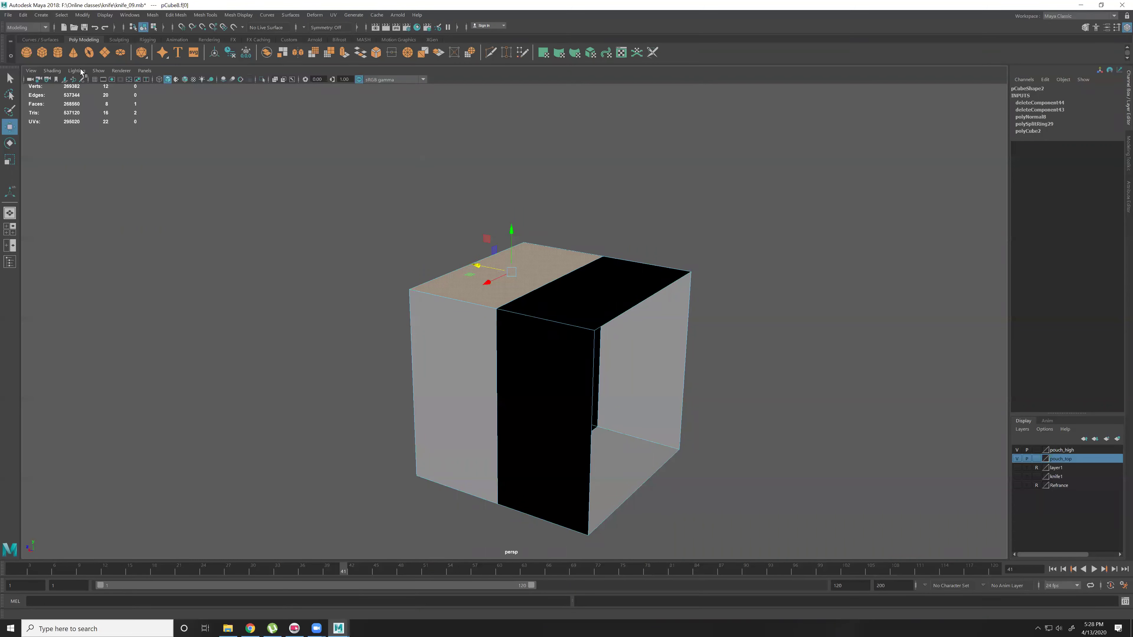
alt+drag(515, 366, 446, 337)
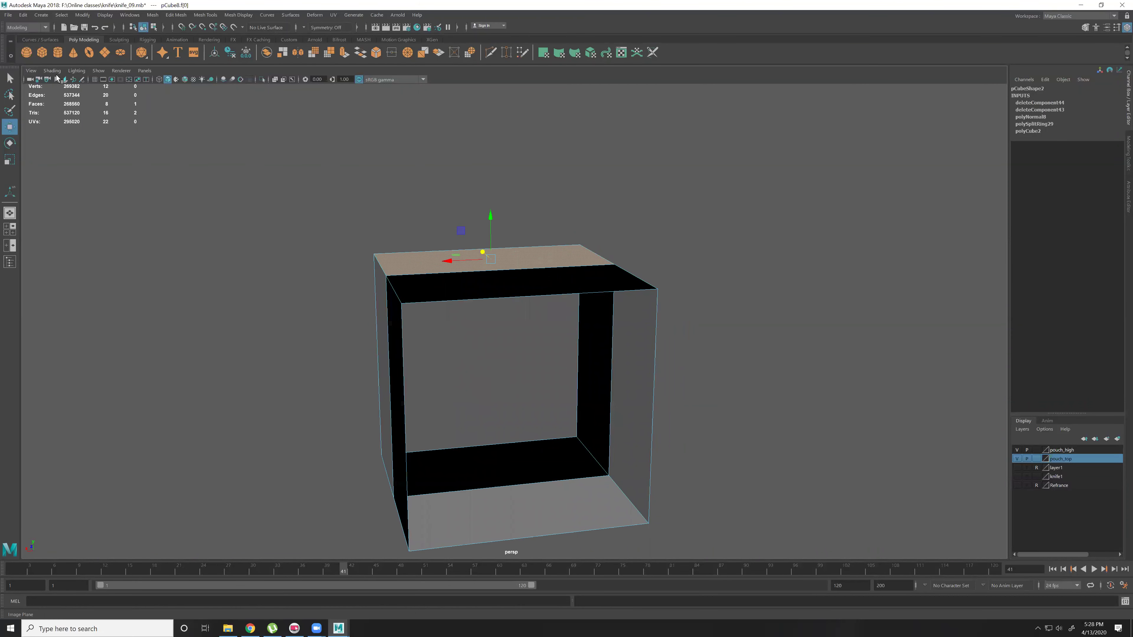
click(73, 73)
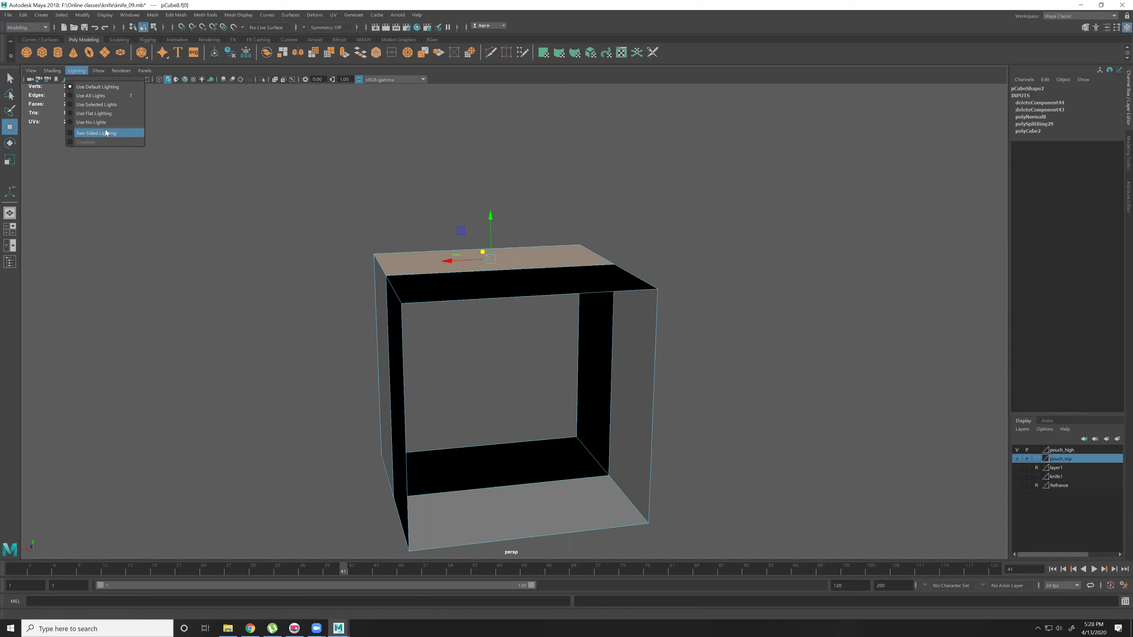
click(850, 324)
Select the top and far side faces of the cube's black half and reverse their normals.
alt+drag(630, 319, 750, 348)
scroll(525, 263, up, 2)
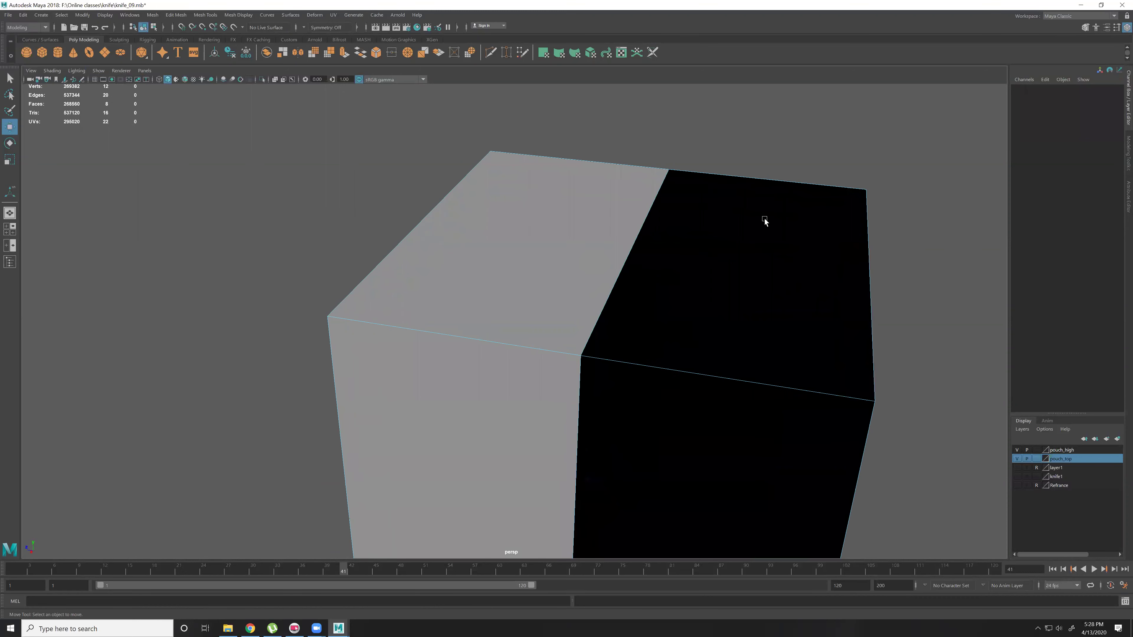
alt+right_drag(764, 222, 614, 291)
alt+drag(614, 291, 518, 313)
click(559, 343)
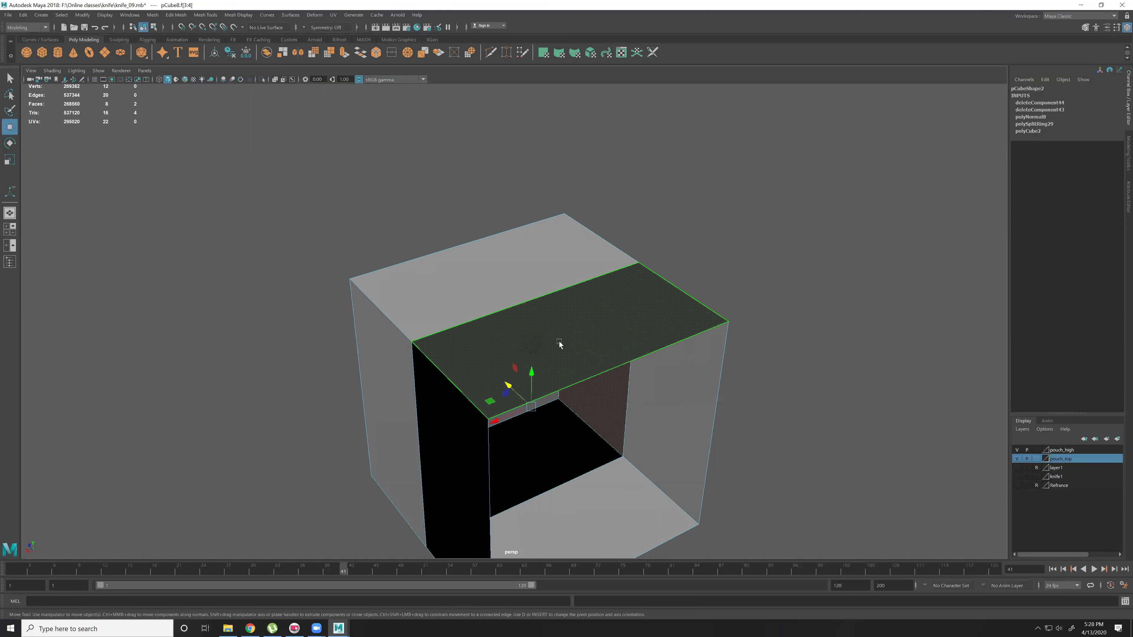
shift+right_drag(589, 288, 815, 360)
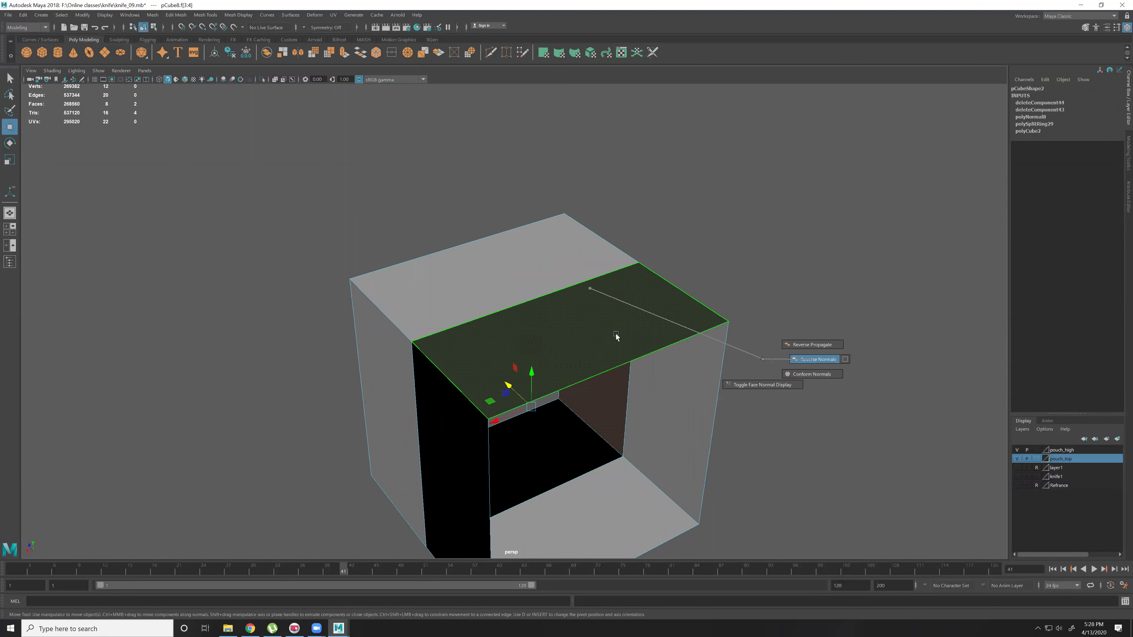
scroll(607, 348, up, 2)
click(633, 294)
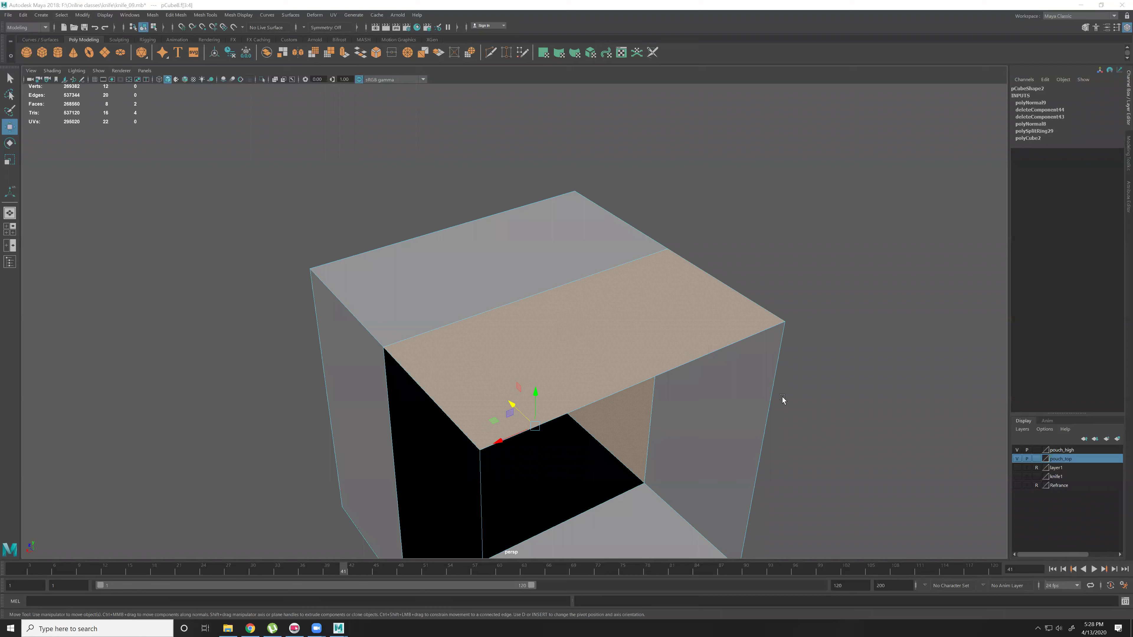
alt+right_drag(782, 396, 736, 366)
alt+drag(736, 366, 537, 336)
Flip the normals of the same two faces back and return the cube to object selection.
right_drag(537, 345, 569, 334)
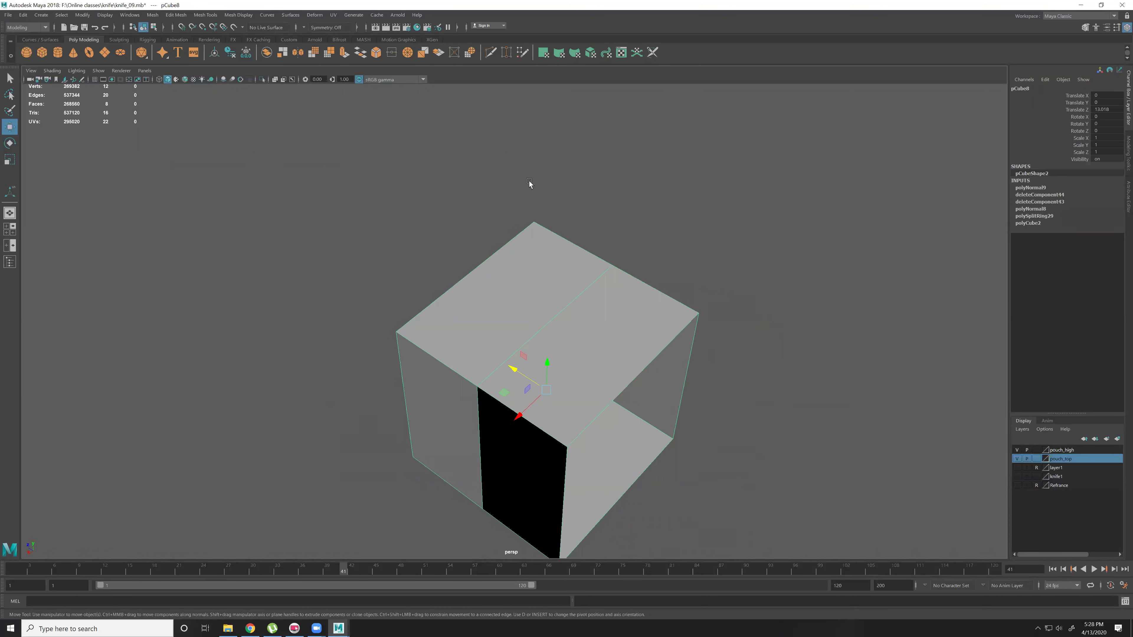
click(662, 369)
key(ctrl+z)
key(ctrl+z)
right_drag(561, 297, 792, 357)
key(F8)
click(589, 316)
key(F8)
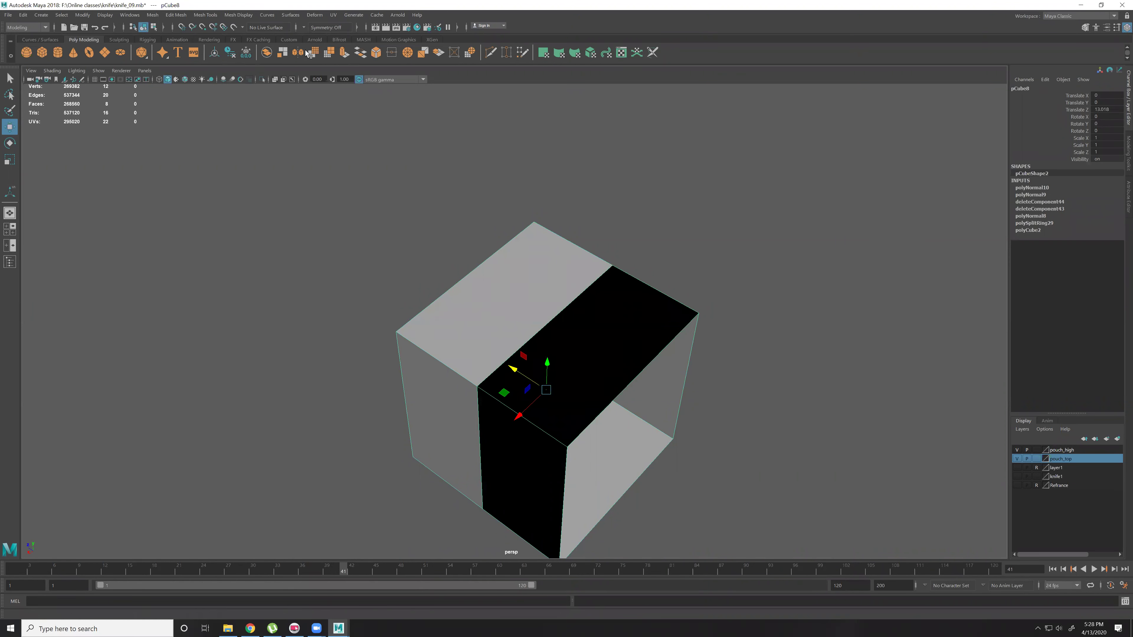
Open the UV Editor for the cube, shrink its window beside the model, and frame the UV shells.
click(621, 53)
scroll(374, 235, down, 2)
alt+middle_drag(331, 271, 533, 203)
drag(556, 67, 691, 6)
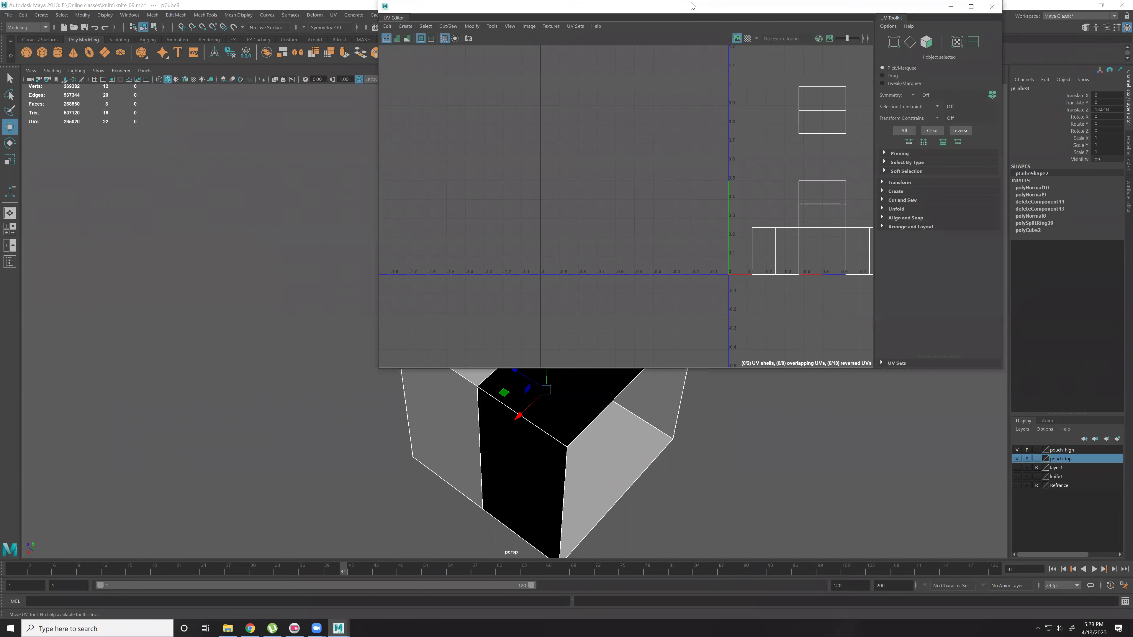
drag(428, 6, 486, 81)
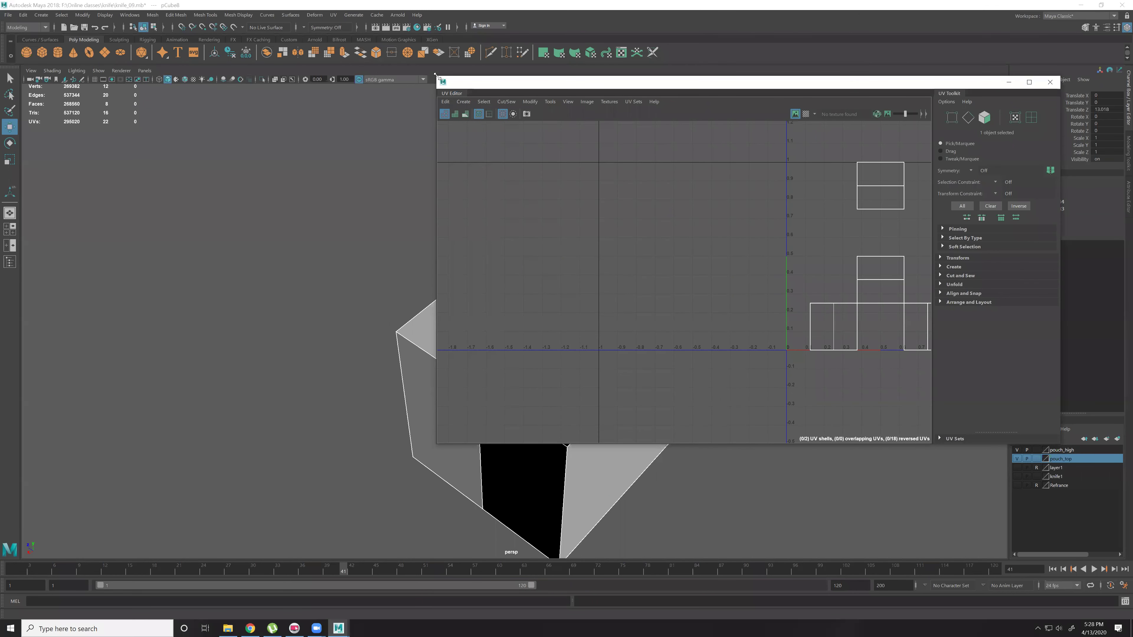
drag(436, 75, 760, 95)
alt+middle_drag(918, 284, 827, 246)
scroll(827, 245, up, 5)
scroll(880, 291, up, 3)
alt+middle_drag(777, 218, 839, 264)
scroll(896, 286, down, 3)
Select all the cube's faces and apply a camera-based UV projection.
right_drag(598, 298, 601, 324)
double_click(601, 324)
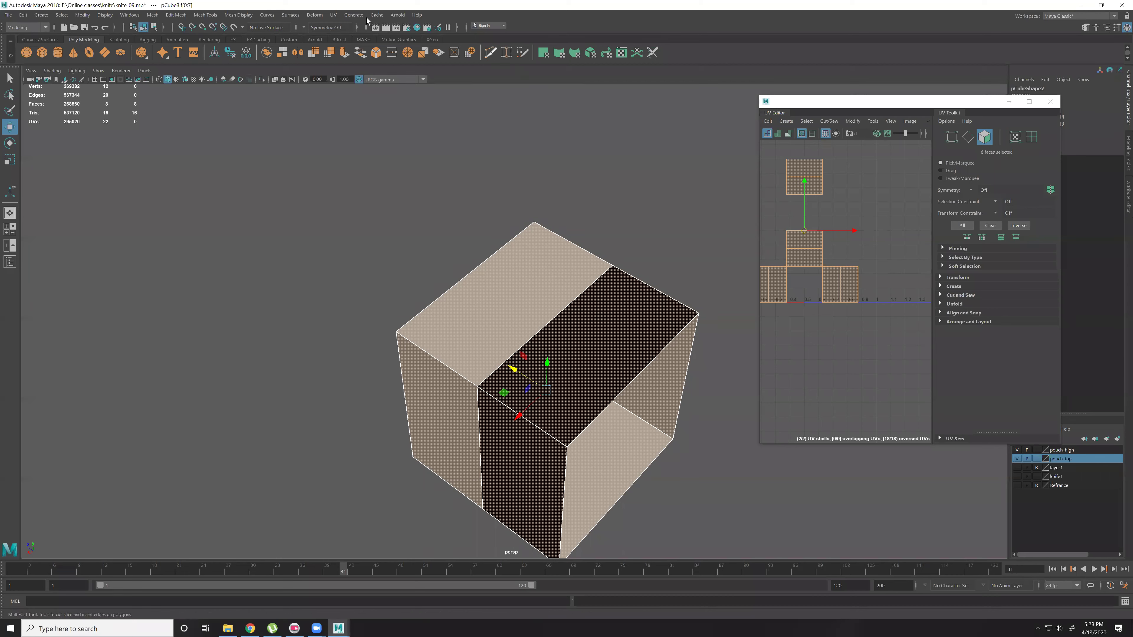
click(333, 15)
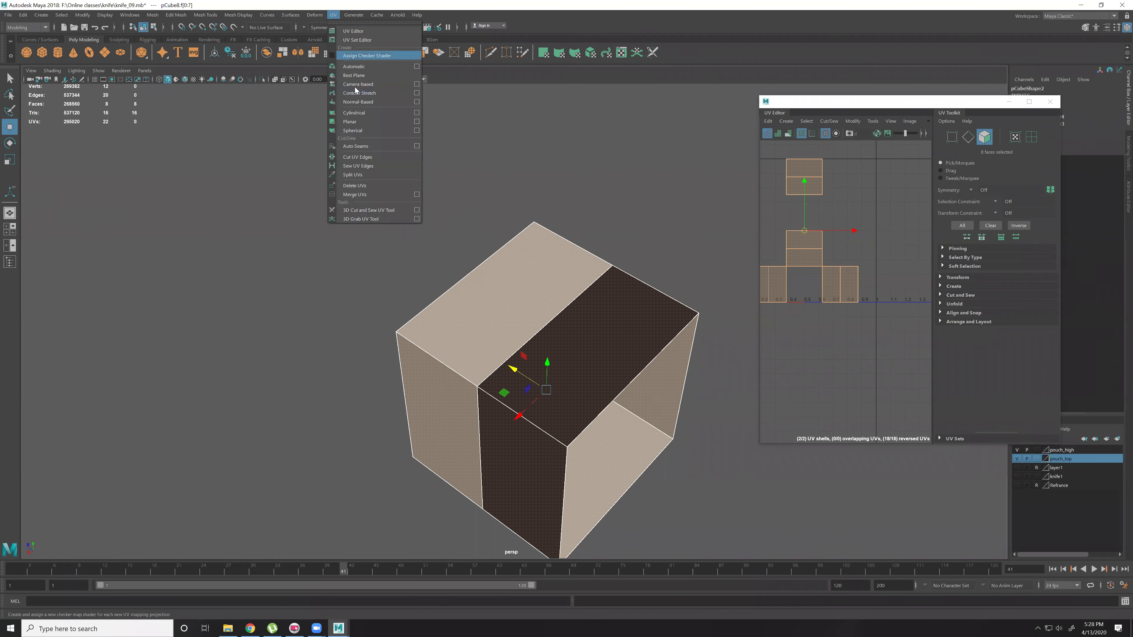
click(364, 83)
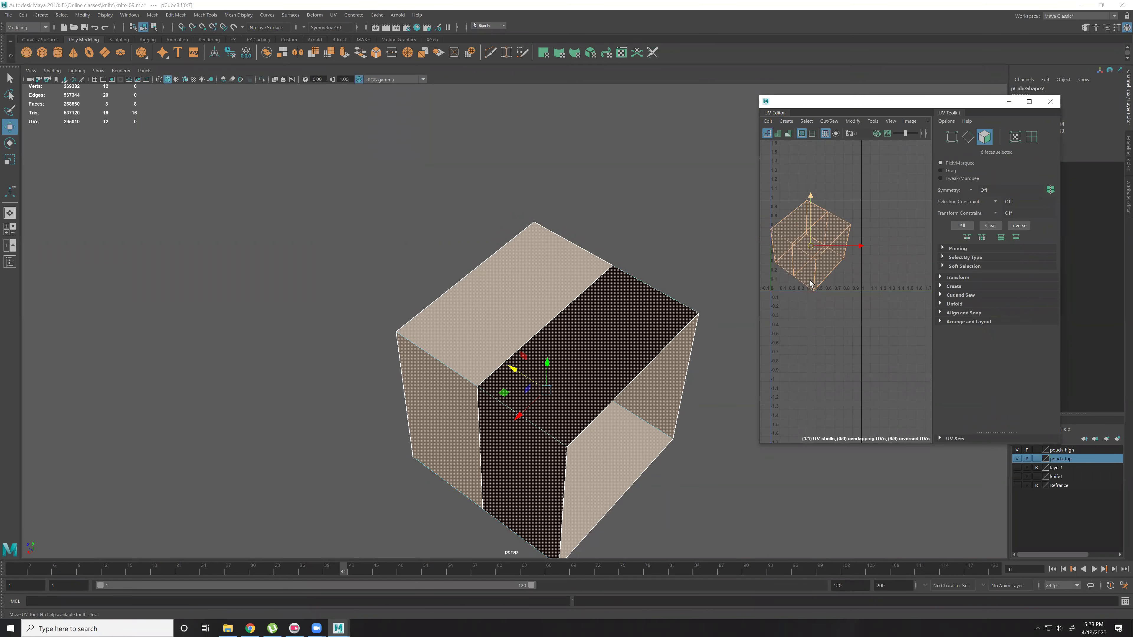
Cut the UVs along two edges bordering the black top face and move the larger UV shell away from the cut piece.
click(801, 252)
shift+click(836, 223)
key(ctrl+x)
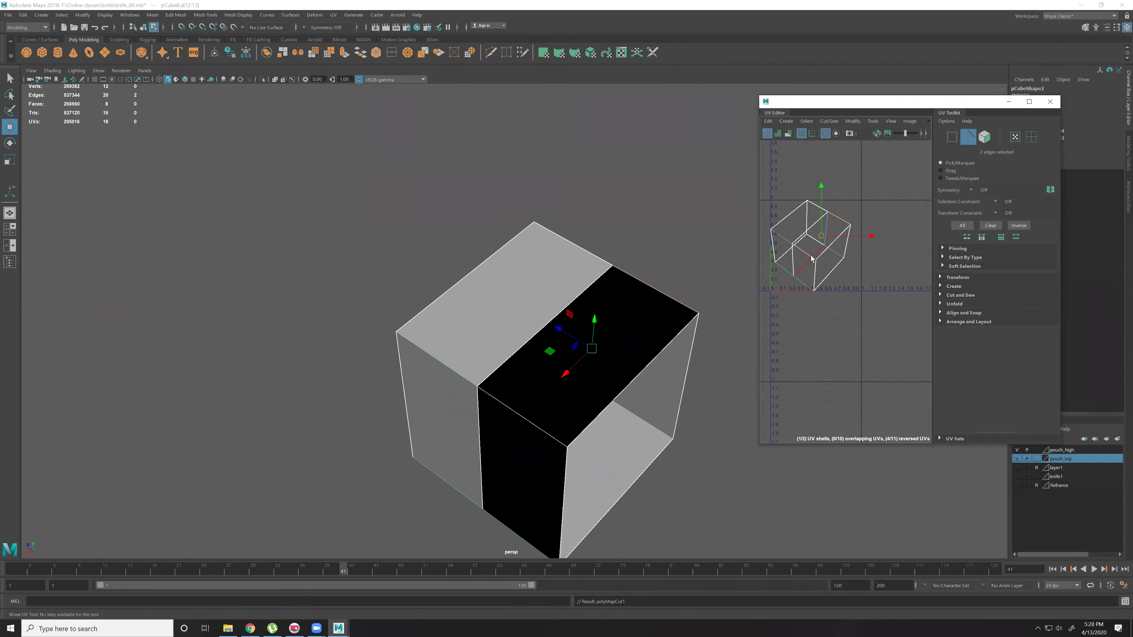
ctrl+right_drag(811, 259, 814, 249)
drag(812, 251, 844, 300)
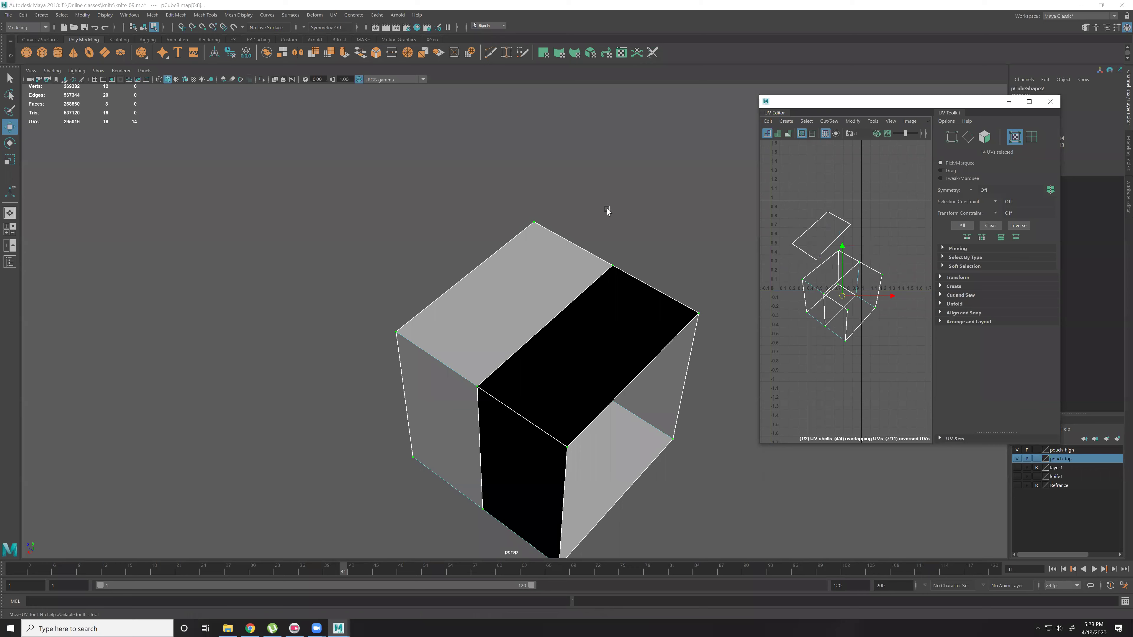
Return to object selection and apply automatic UV mapping to the whole cube.
key(F8)
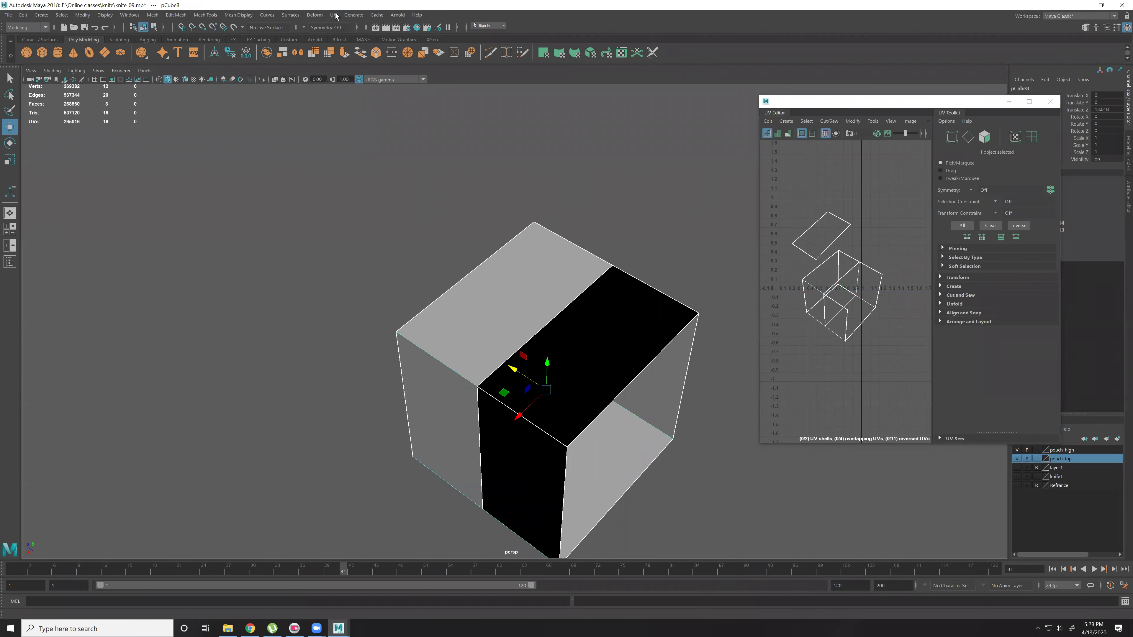
click(334, 15)
click(352, 65)
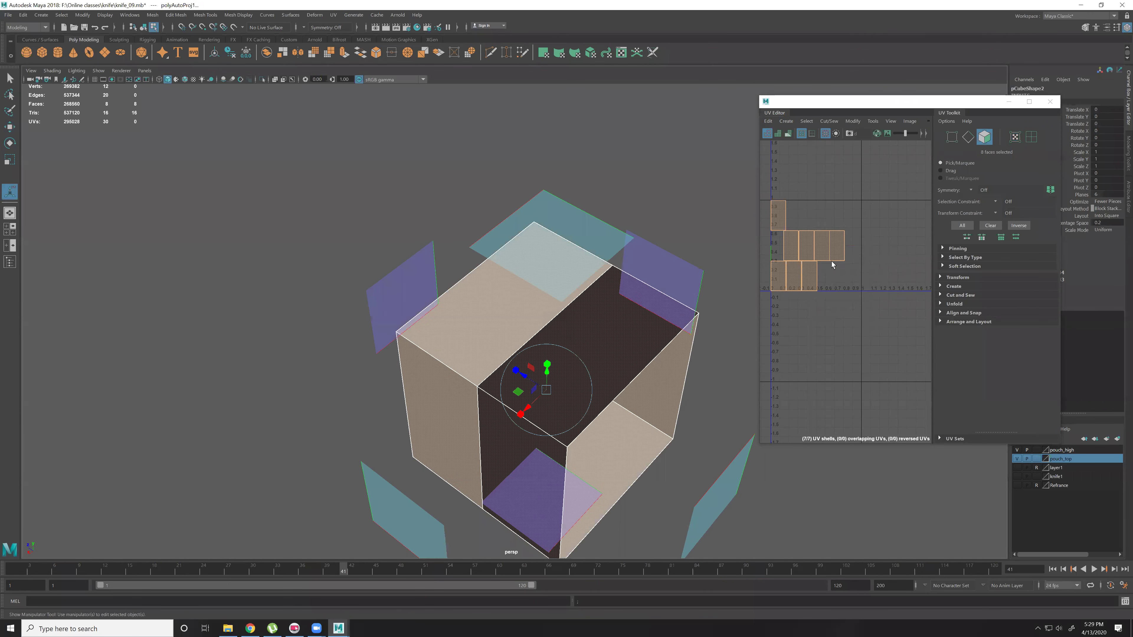
Select all the cube's UVs and run Layout, accepting the fix for non-manifold geometry.
right_drag(831, 262, 785, 260)
scroll(780, 218, down, 2)
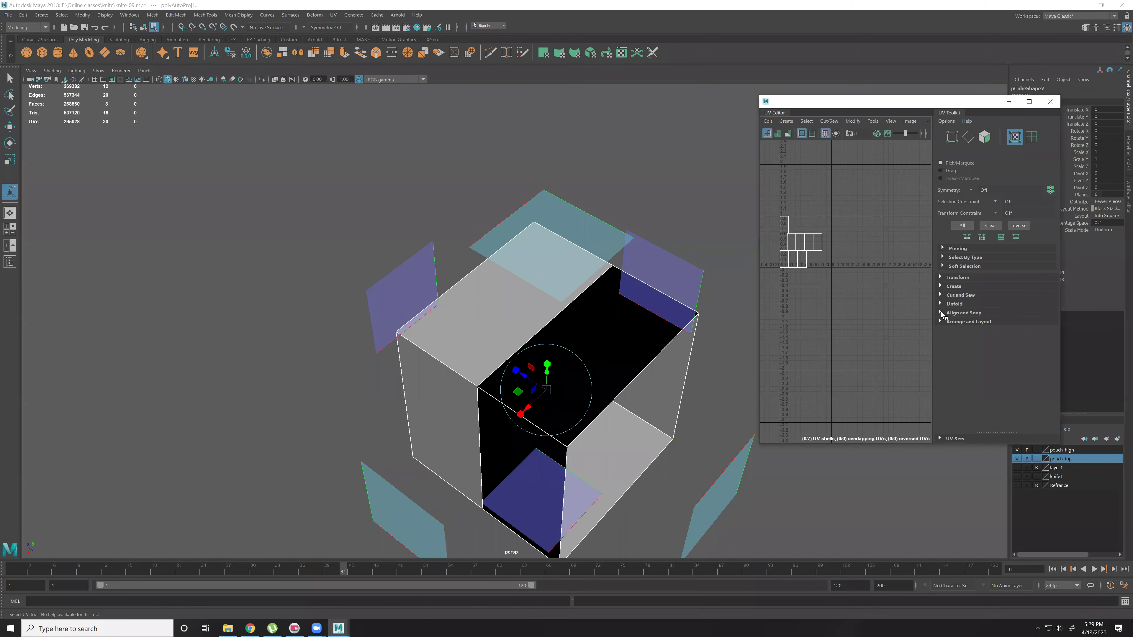
drag(941, 312, 940, 313)
shift+right_drag(819, 204, 656, 357)
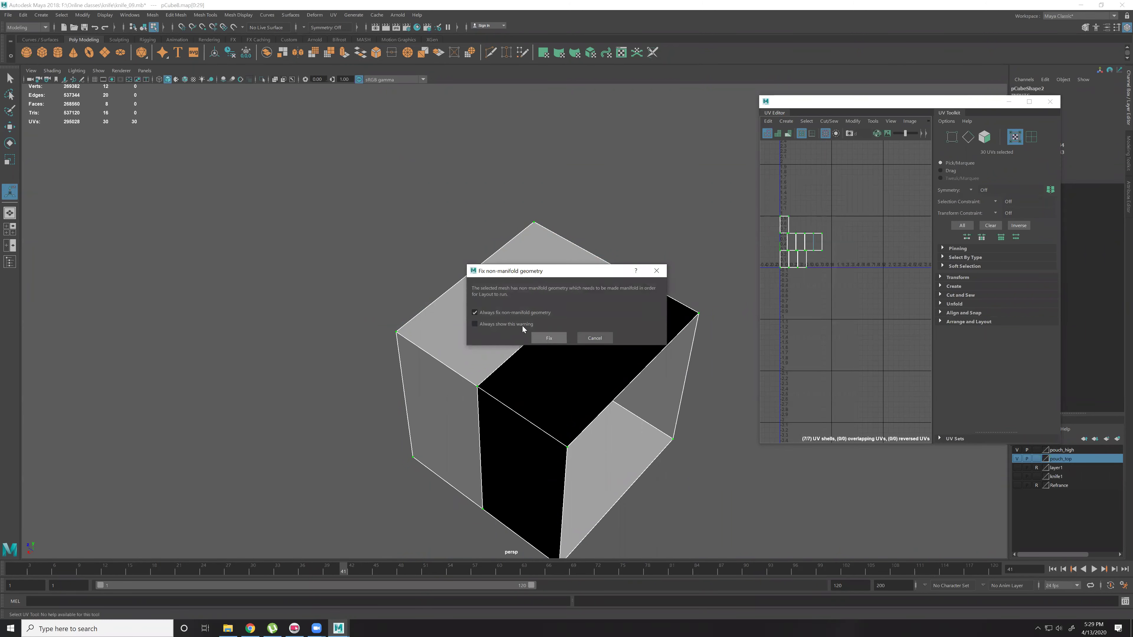
click(558, 341)
scroll(634, 291, down, 2)
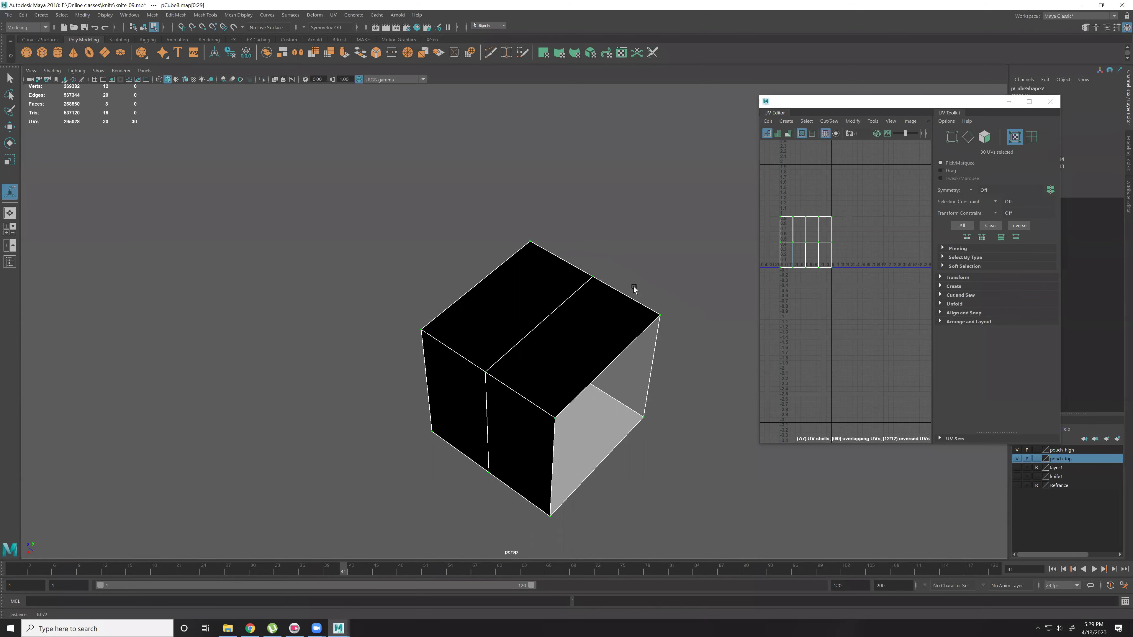
Select the faces around one half of the cube, reverse their normals, and return to object selection.
right_drag(634, 291, 652, 273)
alt+drag(614, 331, 647, 331)
right_drag(518, 268, 502, 324)
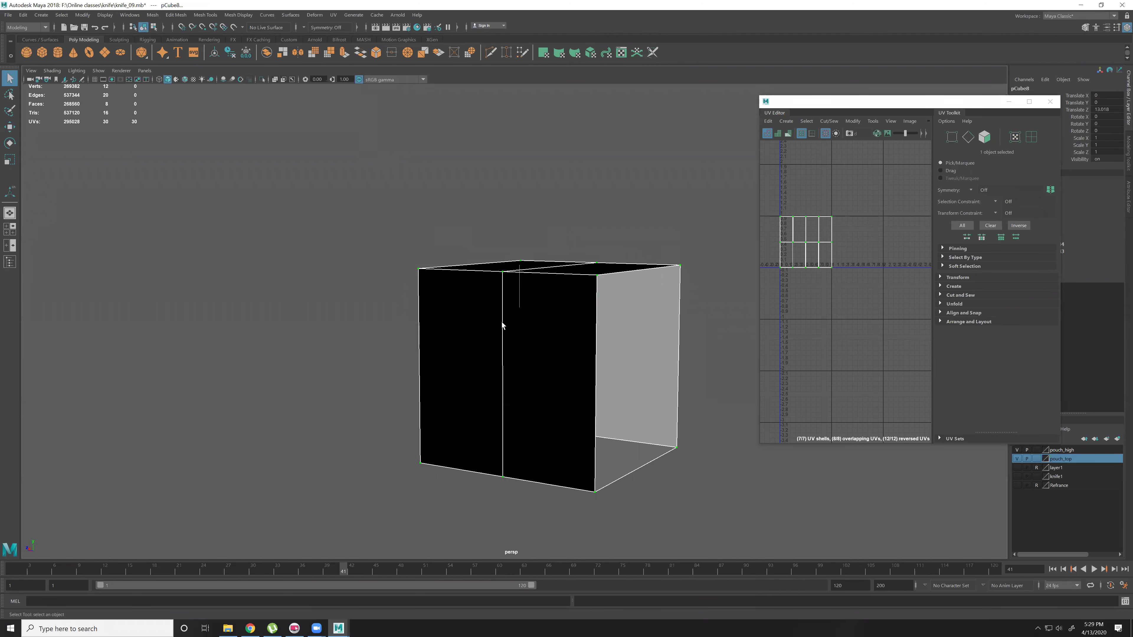
click(483, 320)
alt+drag(519, 268, 514, 285)
shift+click(514, 285)
alt+drag(628, 268, 515, 263)
shift+click(547, 366)
alt+drag(546, 375, 642, 328)
shift+click(488, 368)
shift+right_drag(465, 269, 606, 312)
key(w)
alt+drag(647, 355, 521, 335)
right_drag(520, 335, 528, 327)
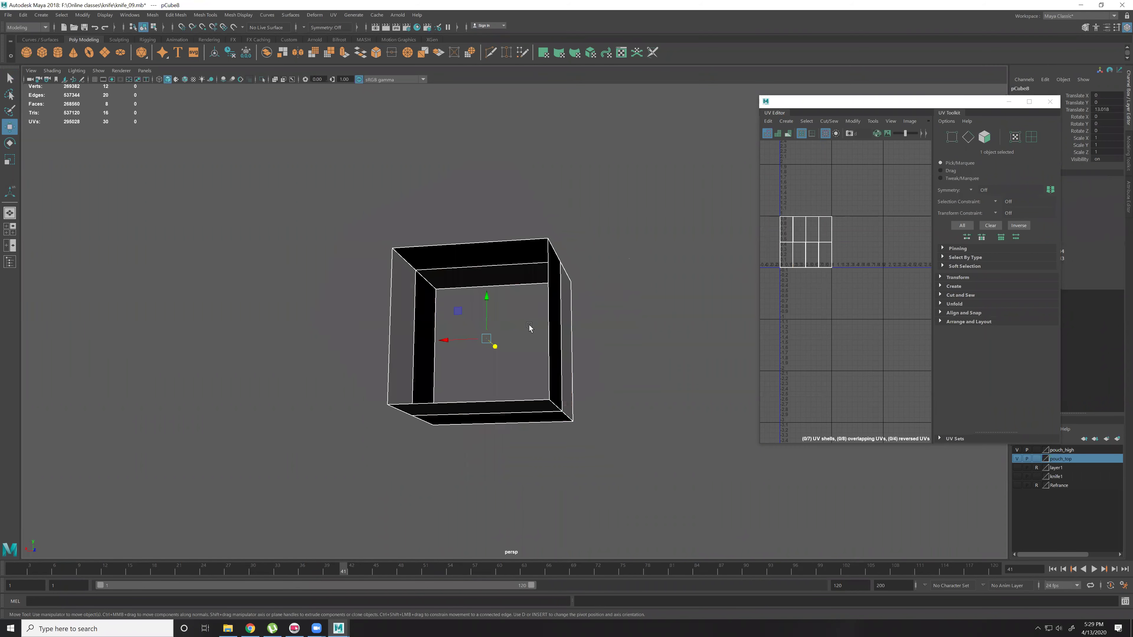
Assign a new Blinn material to the cube, minimize the UV Editor, and show the material's attributes.
click(528, 326)
alt+drag(528, 326, 465, 269)
click(474, 295)
right_drag(494, 270, 556, 500)
click(1009, 102)
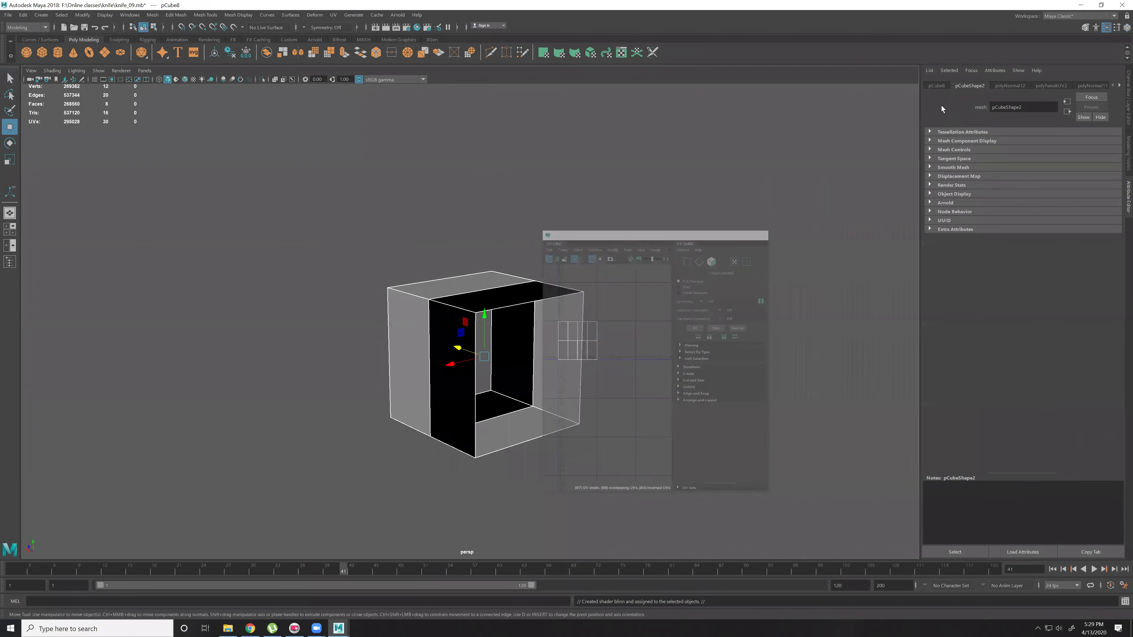
click(937, 85)
right_drag(491, 331, 493, 544)
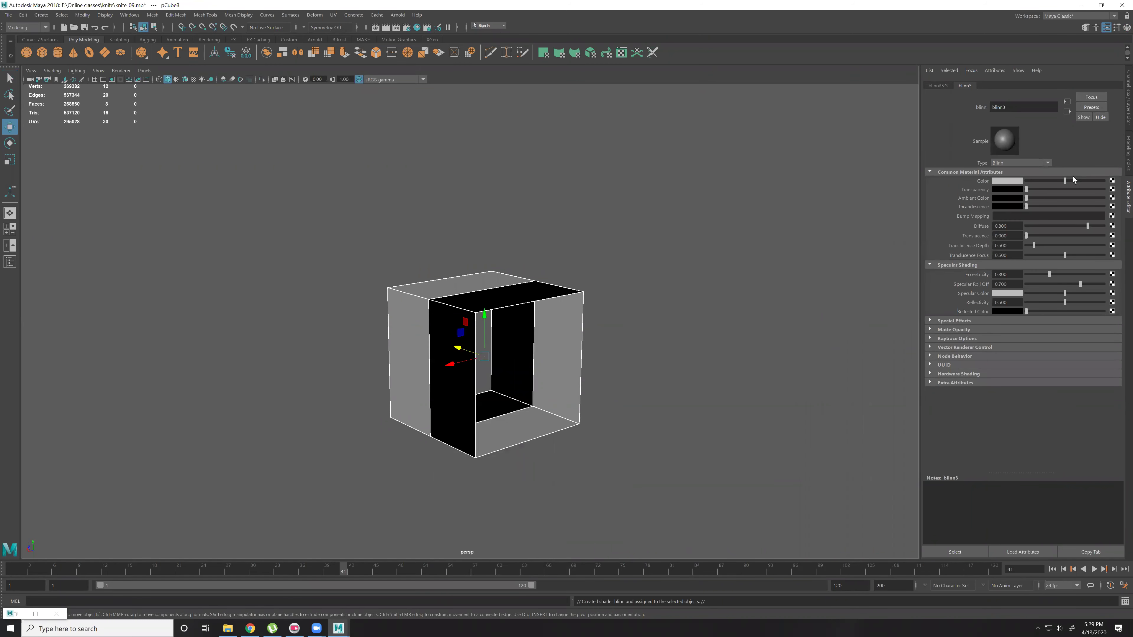
Connect a File texture to the Blinn material's color and start browsing for its image.
click(1112, 181)
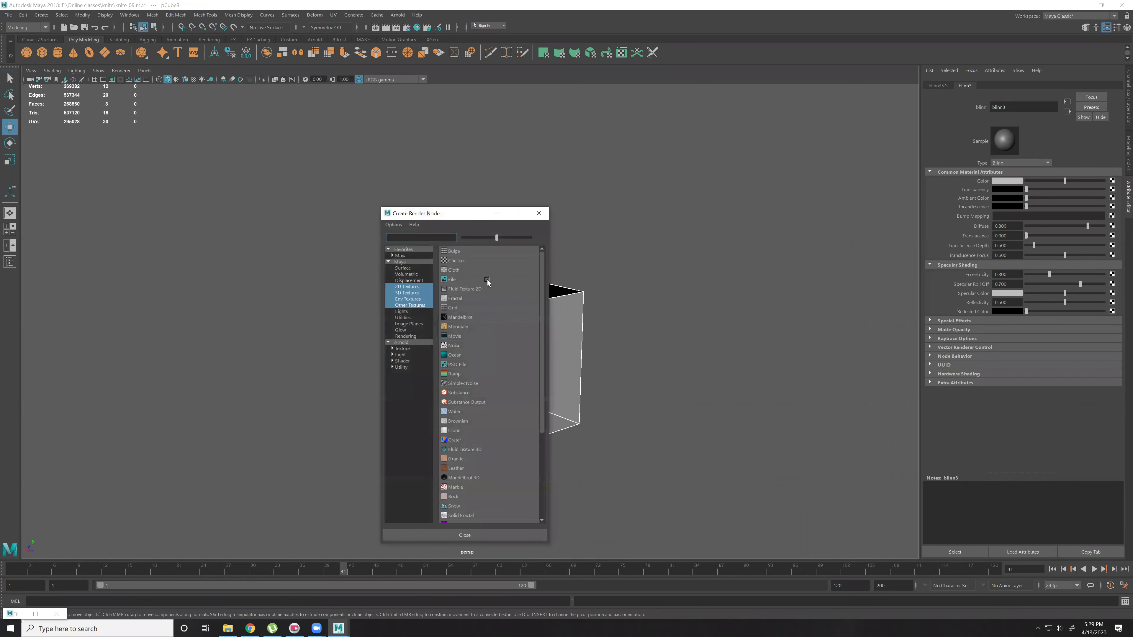
click(487, 280)
click(1114, 202)
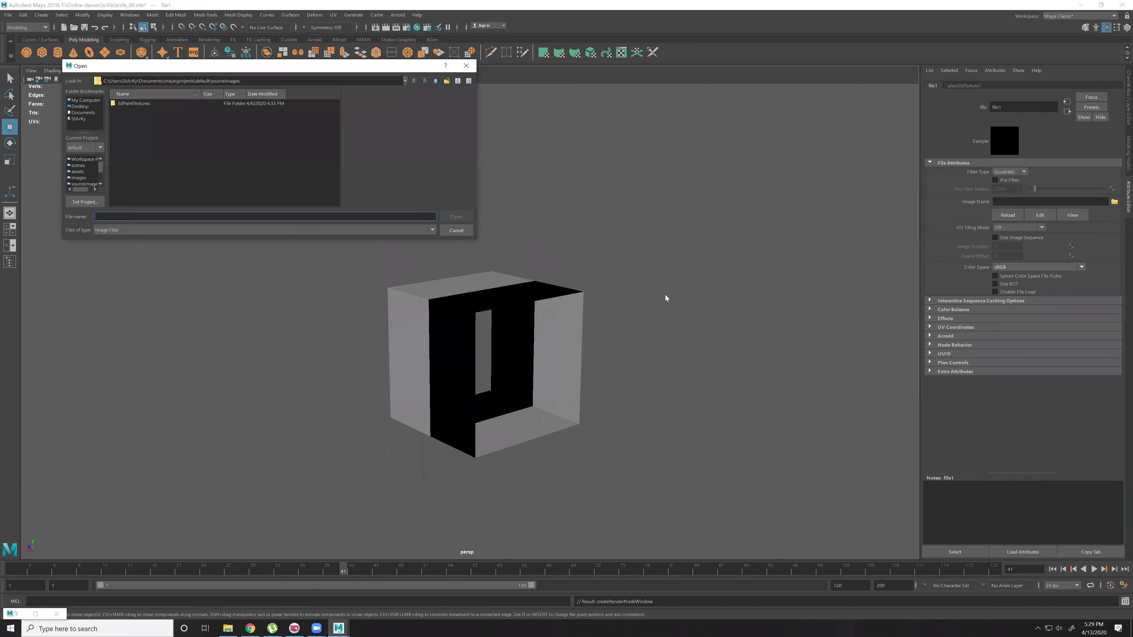
Load the waterman-knife-high-2 JPG render from F:\Online classes\knife as the file texture's image.
click(228, 629)
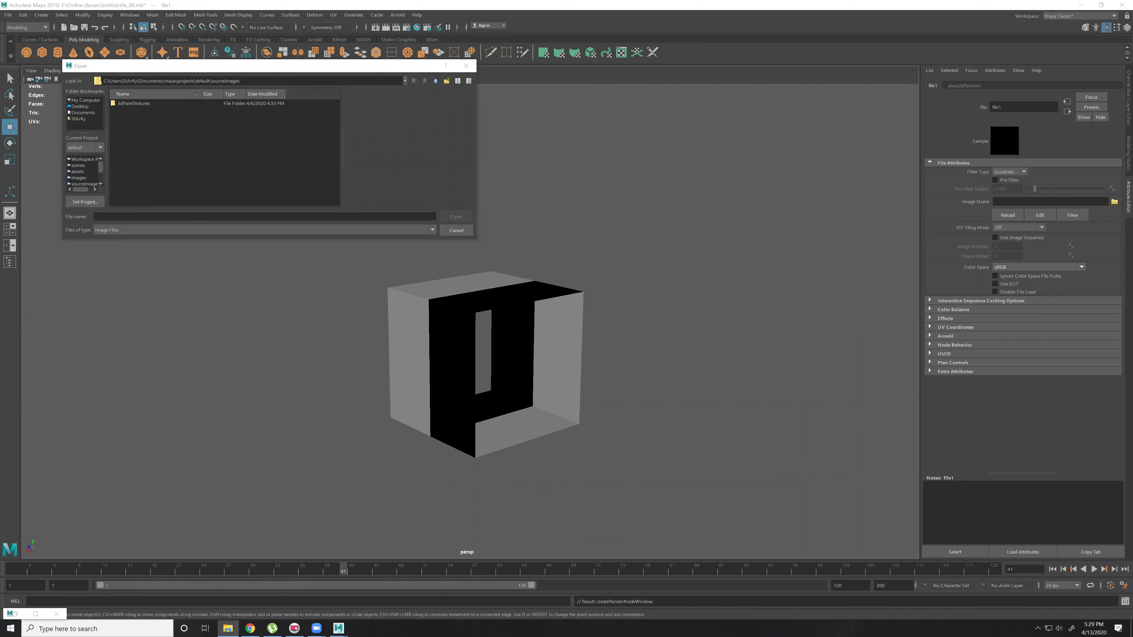
click(214, 215)
text(F:\Online classes\knife)
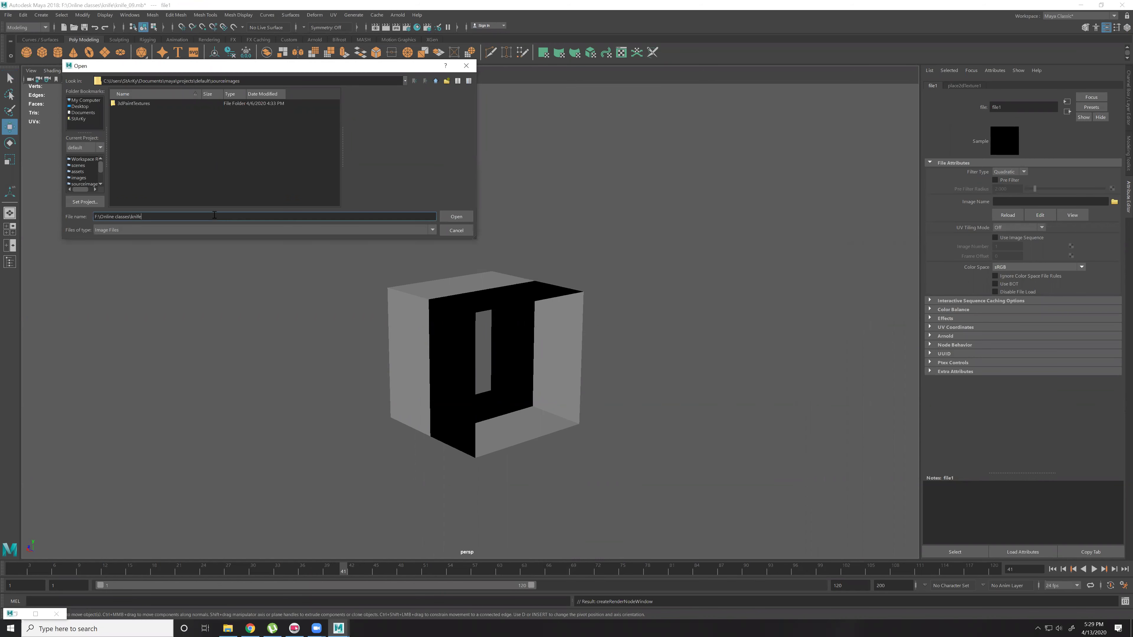
key(Return)
click(149, 111)
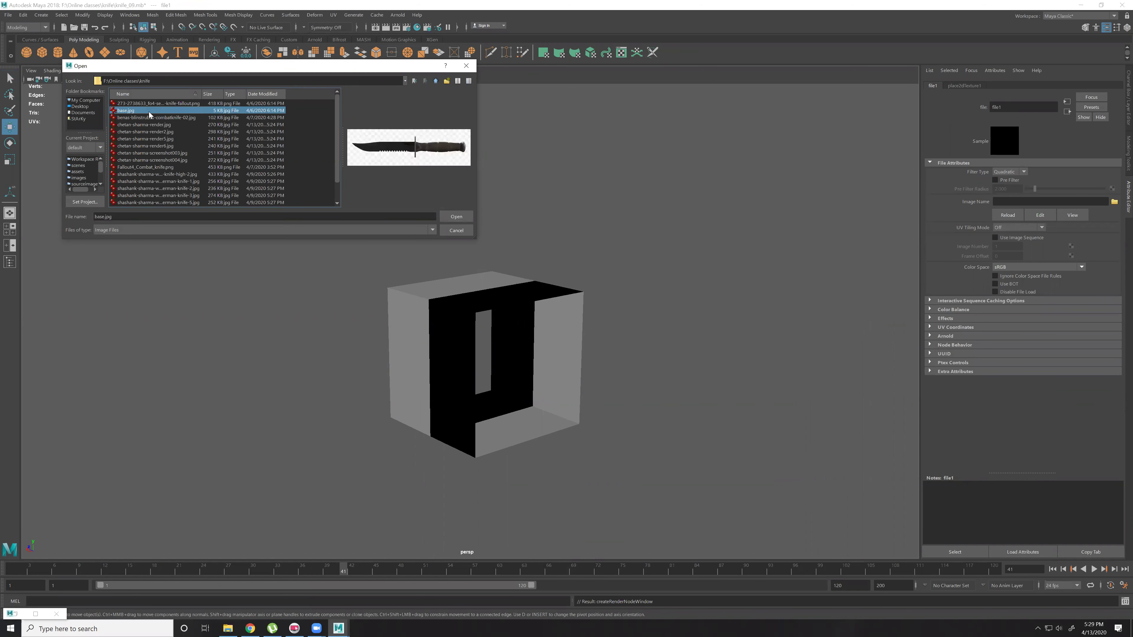
click(165, 139)
click(196, 174)
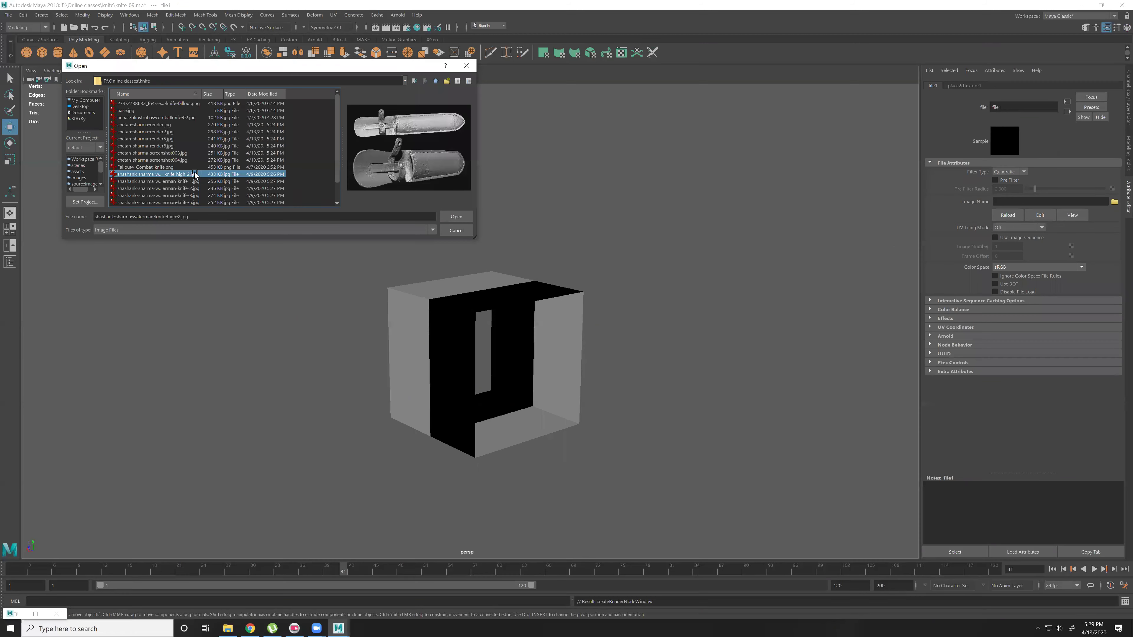
double_click(196, 174)
Switch the viewport to textured display, select the cube, and examine how the image appears on its normal and reversed faces.
alt+drag(498, 285, 516, 346)
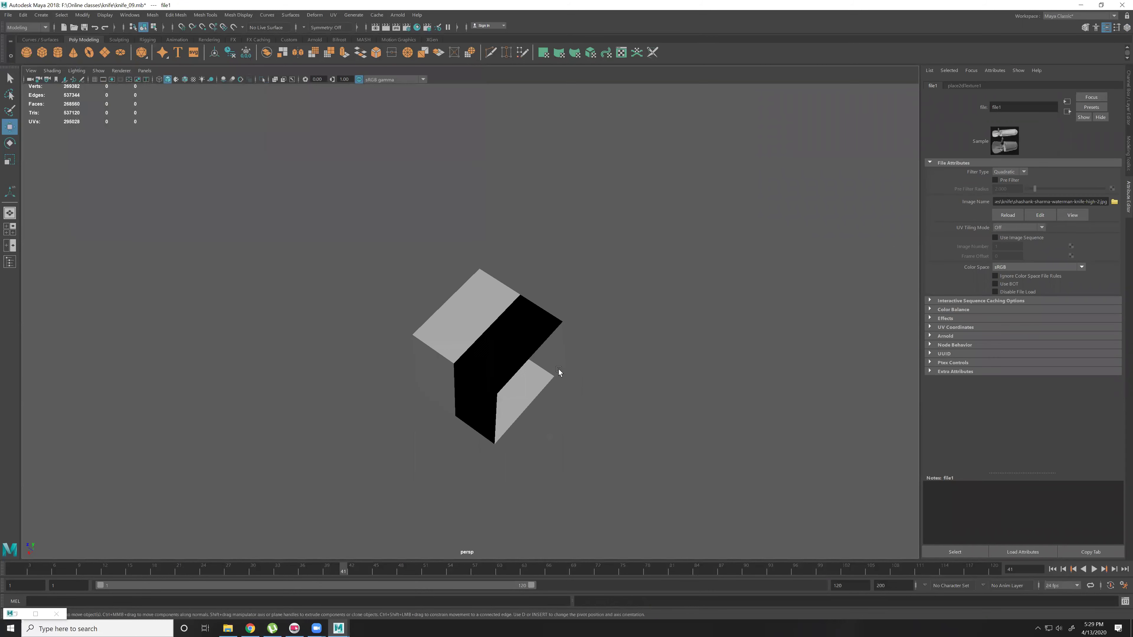
key(6)
click(426, 288)
alt+drag(425, 287, 394, 283)
alt+right_drag(394, 283, 548, 361)
alt+drag(548, 361, 598, 340)
click(766, 377)
alt+drag(704, 401, 716, 480)
alt+drag(535, 357, 440, 291)
scroll(446, 286, up, 4)
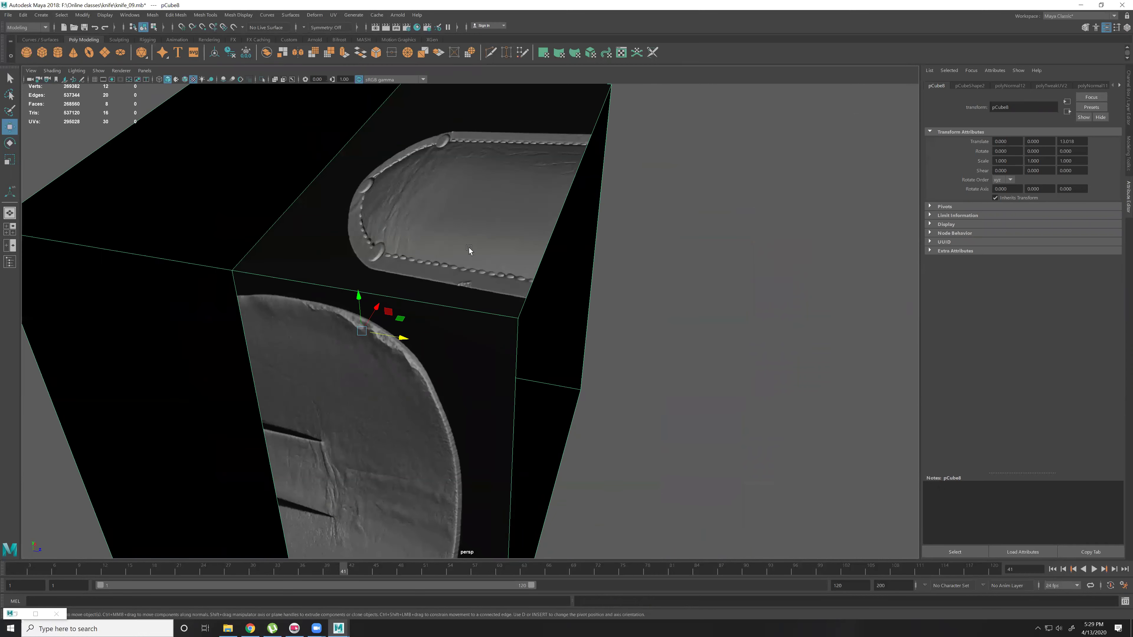
Select the textured inner wall face showing the strap and button, and reverse its normals.
right_drag(469, 247, 471, 285)
click(475, 272)
alt+drag(566, 295, 677, 266)
shift+click(799, 343)
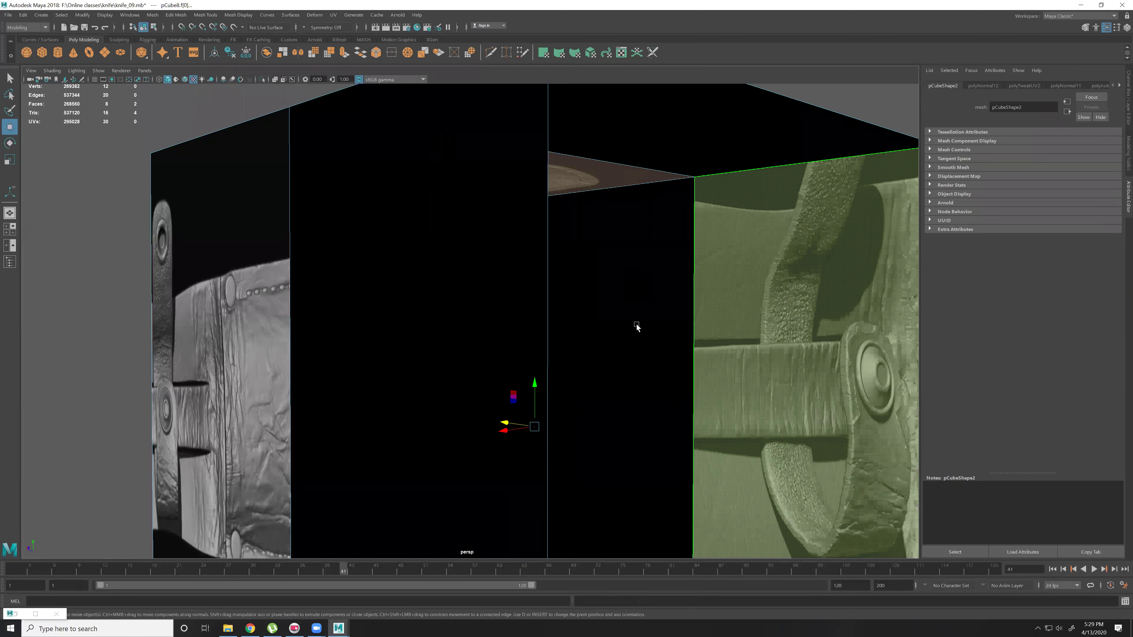
scroll(625, 312, down, 5)
click(608, 291)
shift+right_drag(608, 293, 753, 350)
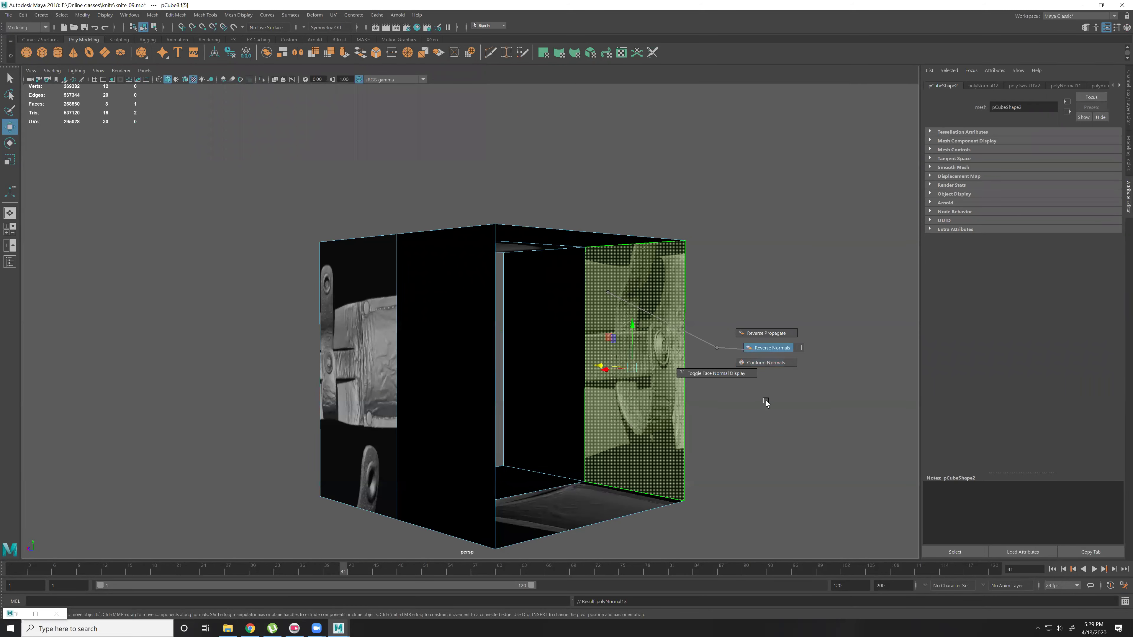
Reverse the normals of the test cube's remaining inverted faces one after another.
shift+right_drag(766, 403, 766, 402)
alt+drag(765, 402, 463, 344)
alt+drag(382, 381, 413, 400)
scroll(352, 324, up, 4)
click(311, 285)
shift+right_drag(311, 285, 394, 344)
alt+drag(395, 339, 665, 374)
click(665, 374)
shift+right_drag(665, 375, 731, 445)
alt+drag(667, 433, 306, 395)
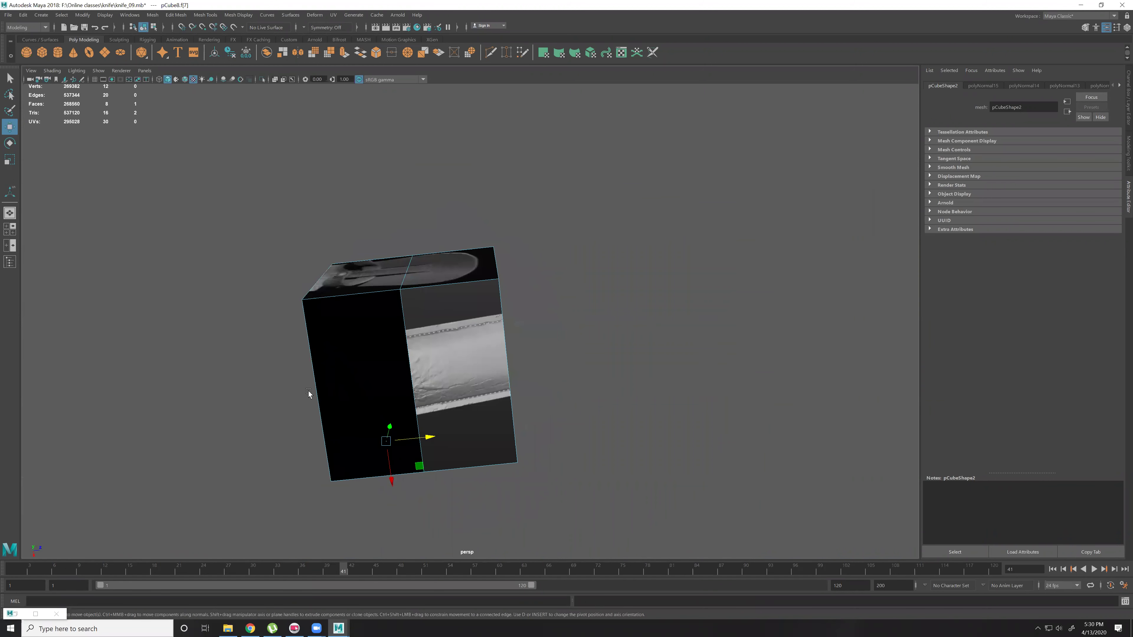
click(344, 376)
shift+right_drag(344, 377, 561, 410)
alt+drag(561, 410, 425, 374)
Return the cube to object mode and examine how the knife image maps onto its outer faces from several angles.
right_drag(424, 372, 533, 315)
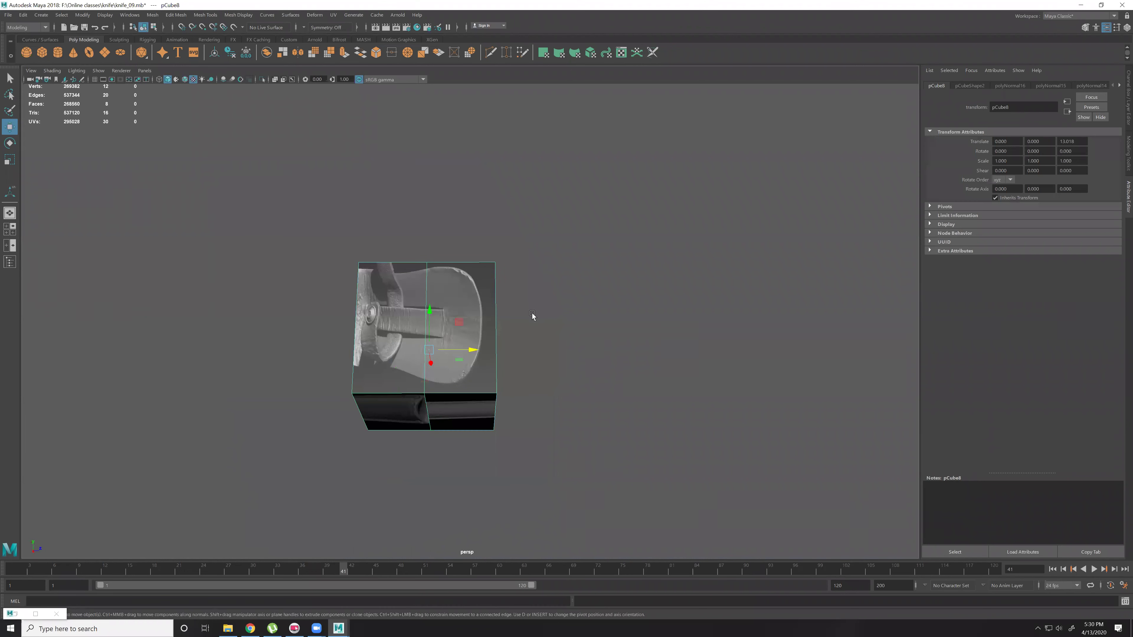
scroll(573, 425, up, 5)
alt+drag(573, 425, 620, 418)
click(575, 429)
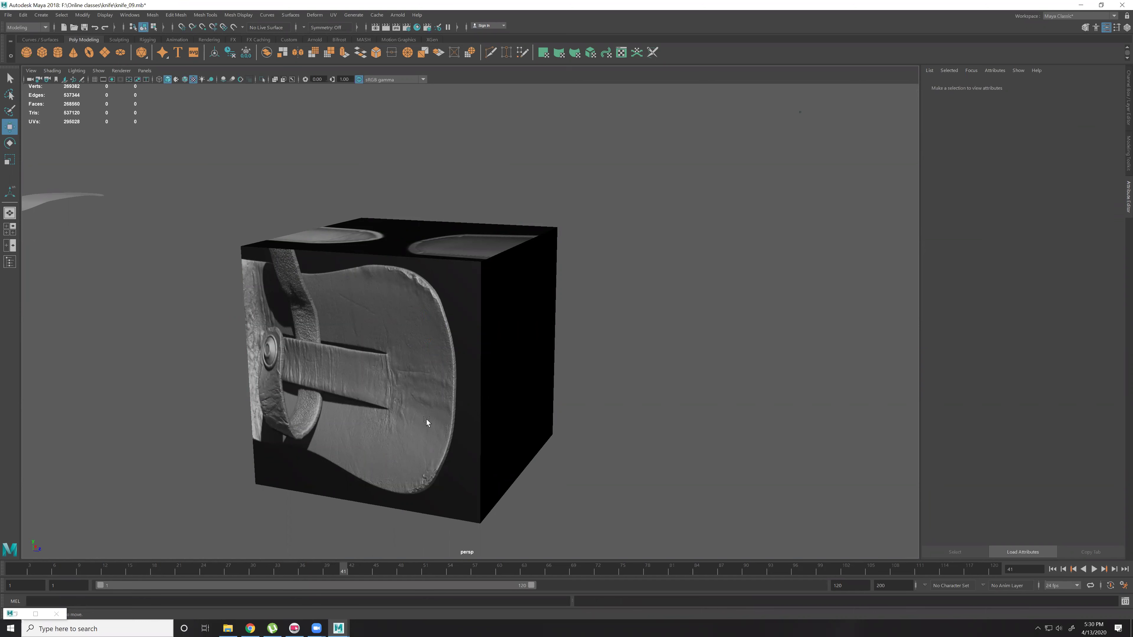
alt+drag(549, 423, 578, 384)
alt+middle_drag(578, 385, 448, 291)
click(533, 357)
alt+right_drag(582, 384, 283, 173)
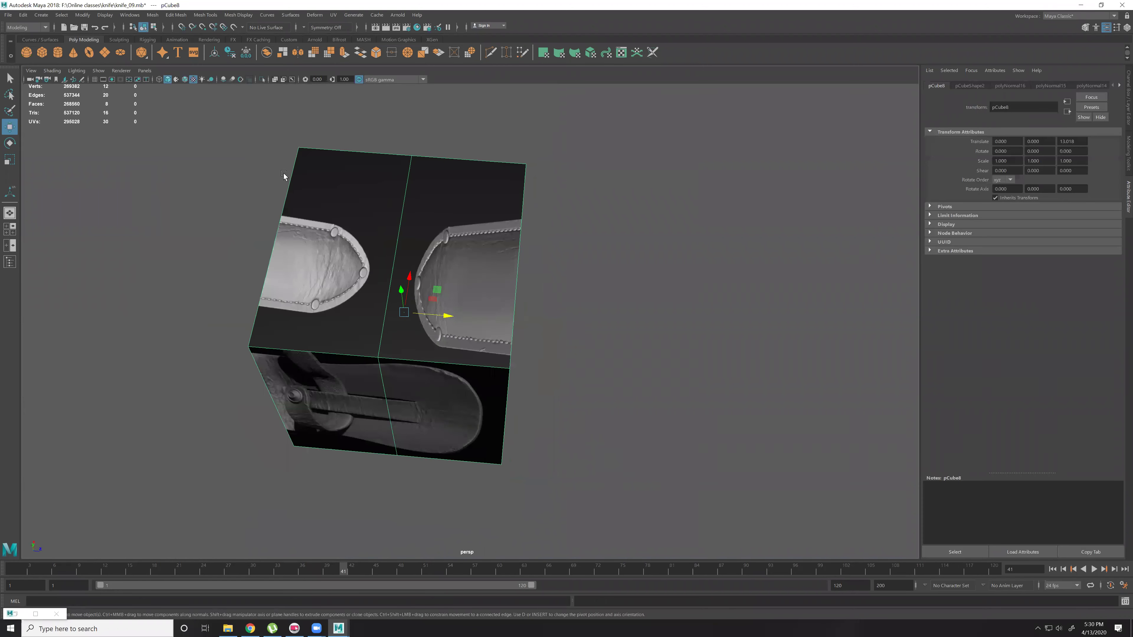
Switch the viewport to untextured shaded display and examine the cube's outer faces and open side.
key(5)
alt+right_drag(627, 359, 553, 344)
alt+drag(624, 361, 569, 367)
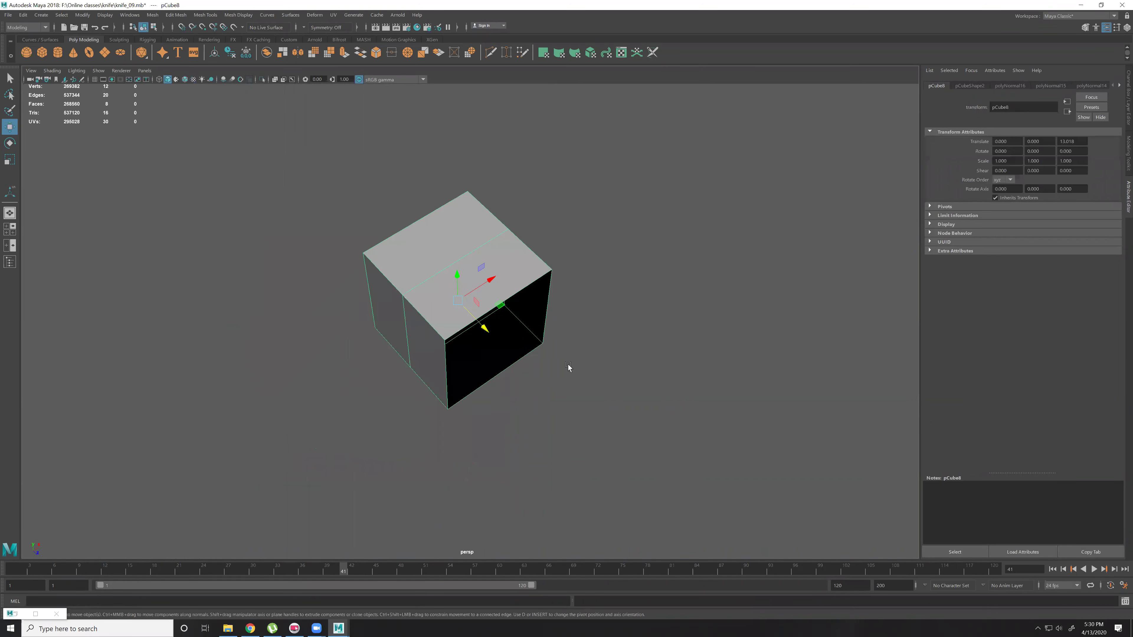
alt+right_drag(569, 367, 669, 339)
alt+drag(669, 339, 635, 327)
alt+right_drag(635, 326, 669, 313)
alt+drag(646, 312, 578, 306)
alt+right_drag(577, 304, 414, 246)
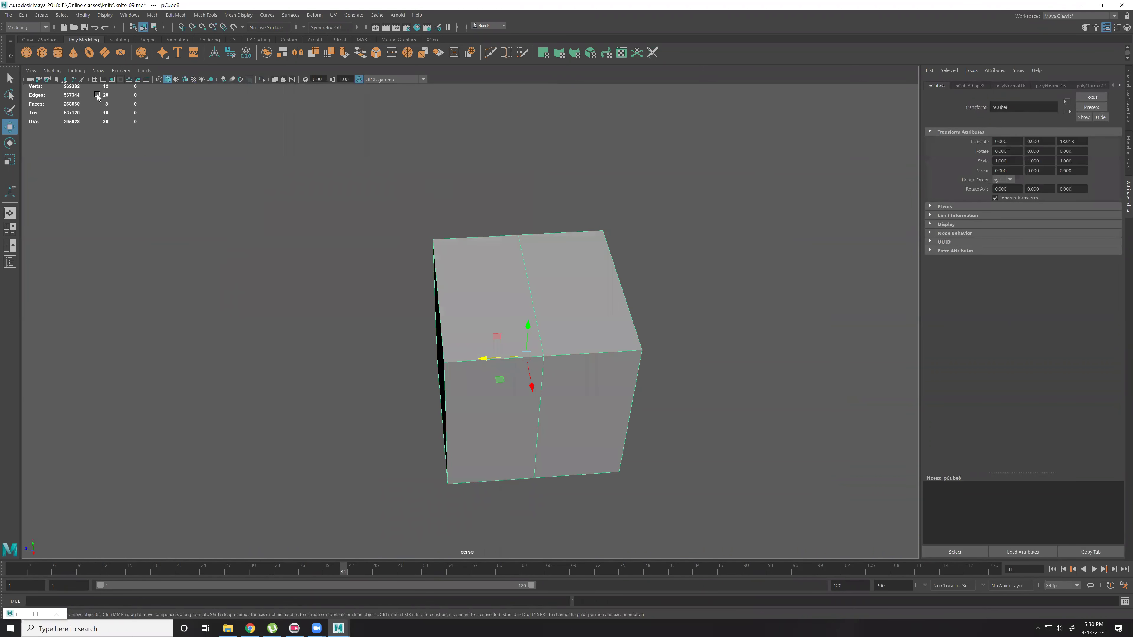
Toggle Two Sided Lighting on and off again, and compare how the cube's inner faces are shaded.
click(84, 71)
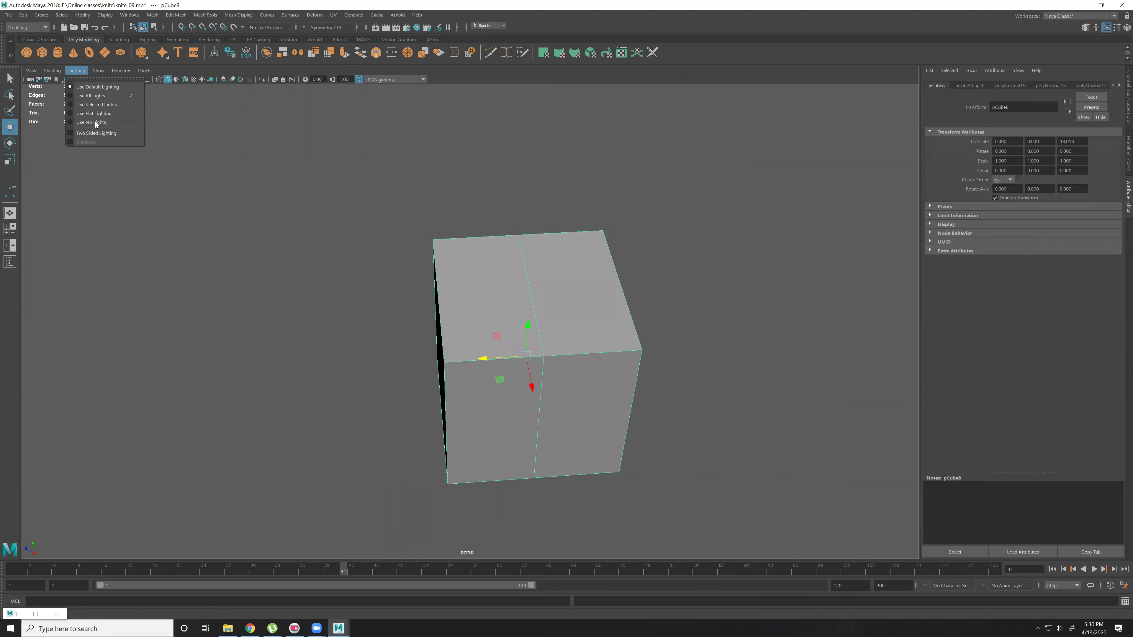
click(109, 136)
click(669, 308)
alt+right_drag(671, 348, 749, 370)
alt+drag(660, 362, 552, 335)
scroll(552, 335, down, 8)
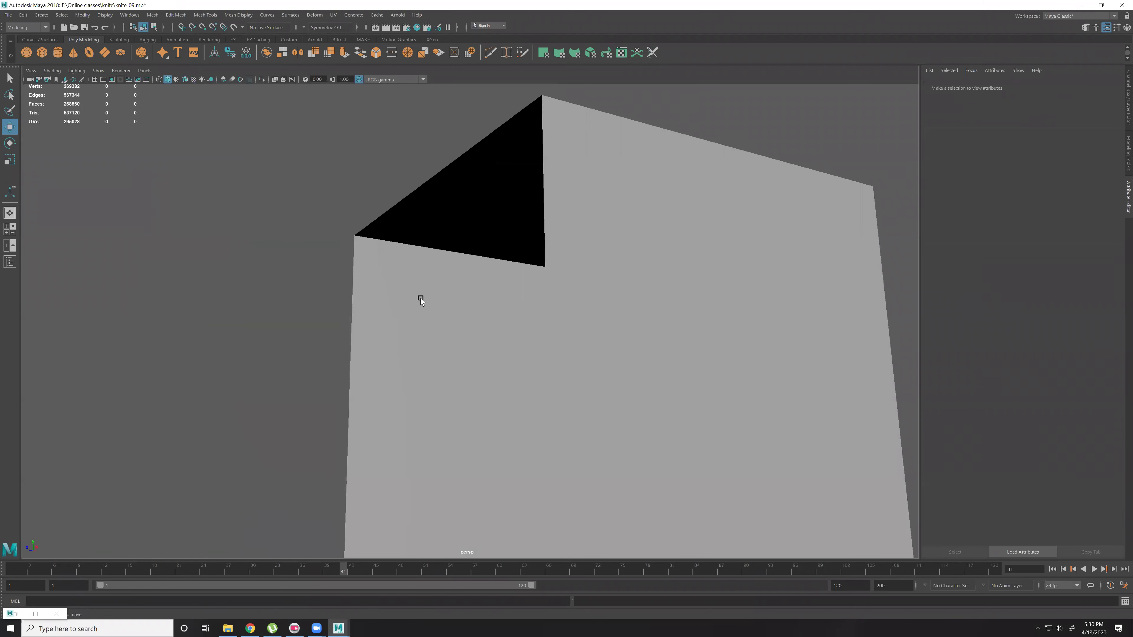
click(484, 341)
click(76, 71)
click(91, 132)
alt+drag(570, 443, 536, 313)
scroll(536, 316, down, 5)
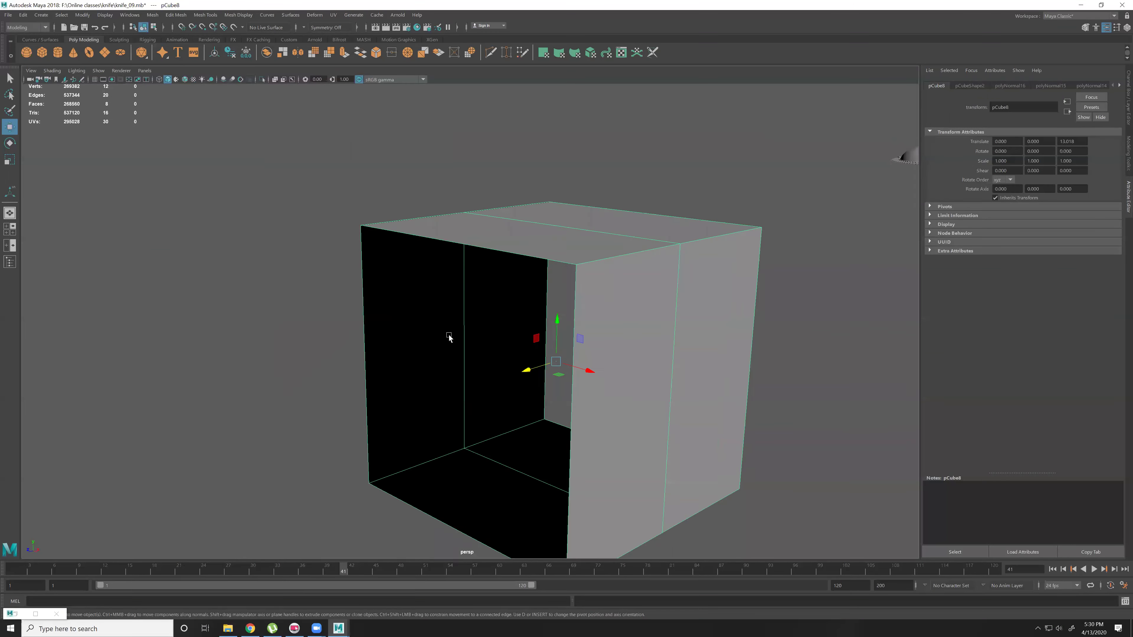
alt+drag(450, 335, 470, 353)
Delete the test cube, bring the whole model back into view, and frame the pouch's strap piece.
key(Delete)
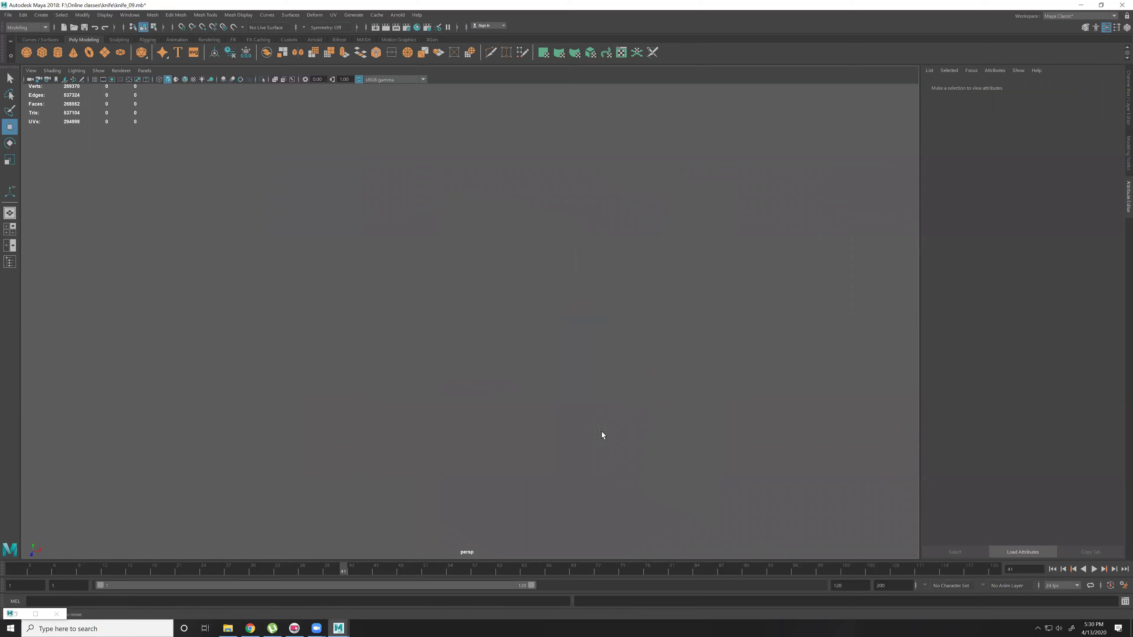
key(a)
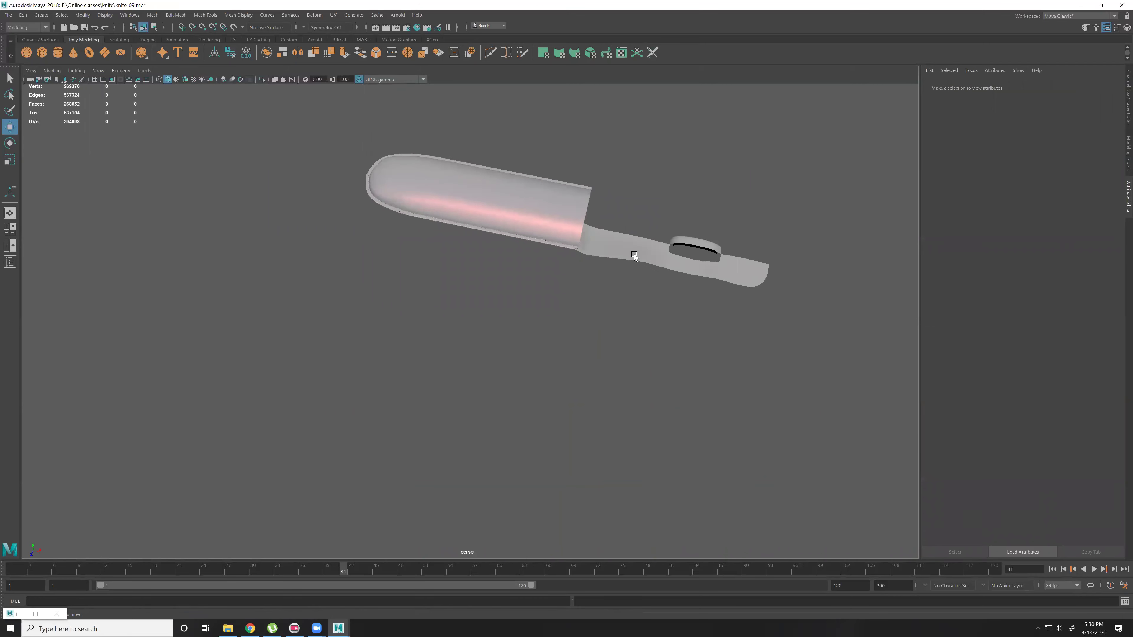
click(634, 255)
key(f)
Select the pouch base surface and turn on Two Sided Lighting in the perspective viewport.
alt+drag(610, 379, 463, 315)
scroll(614, 309, up, 4)
click(616, 333)
alt+drag(616, 333, 673, 364)
click(411, 330)
click(64, 79)
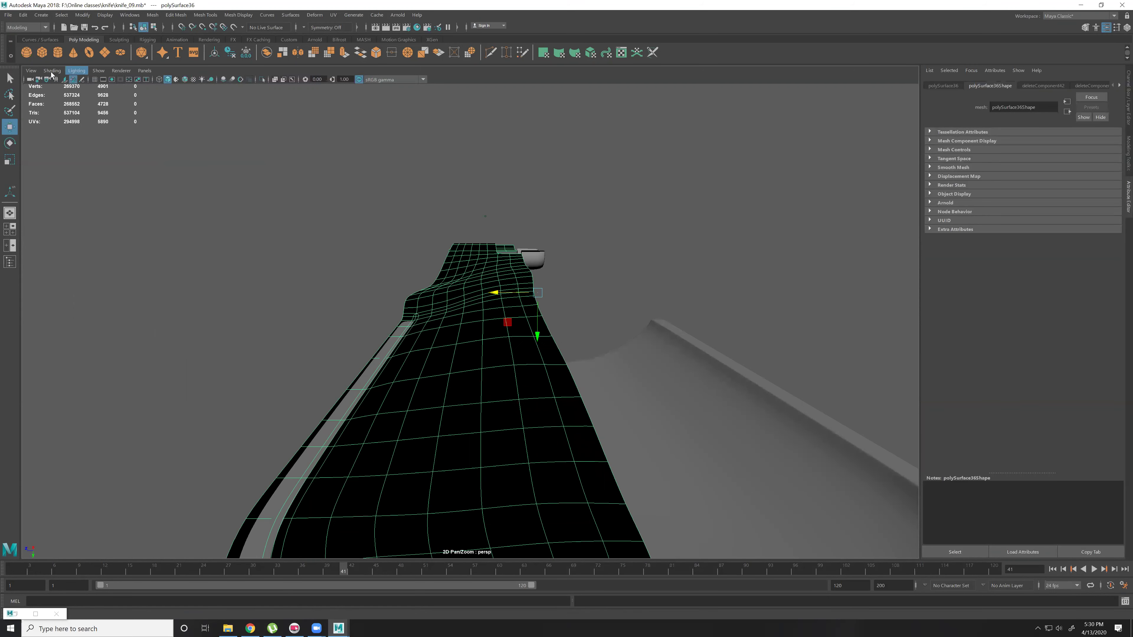
click(52, 70)
mouse_move(77, 71)
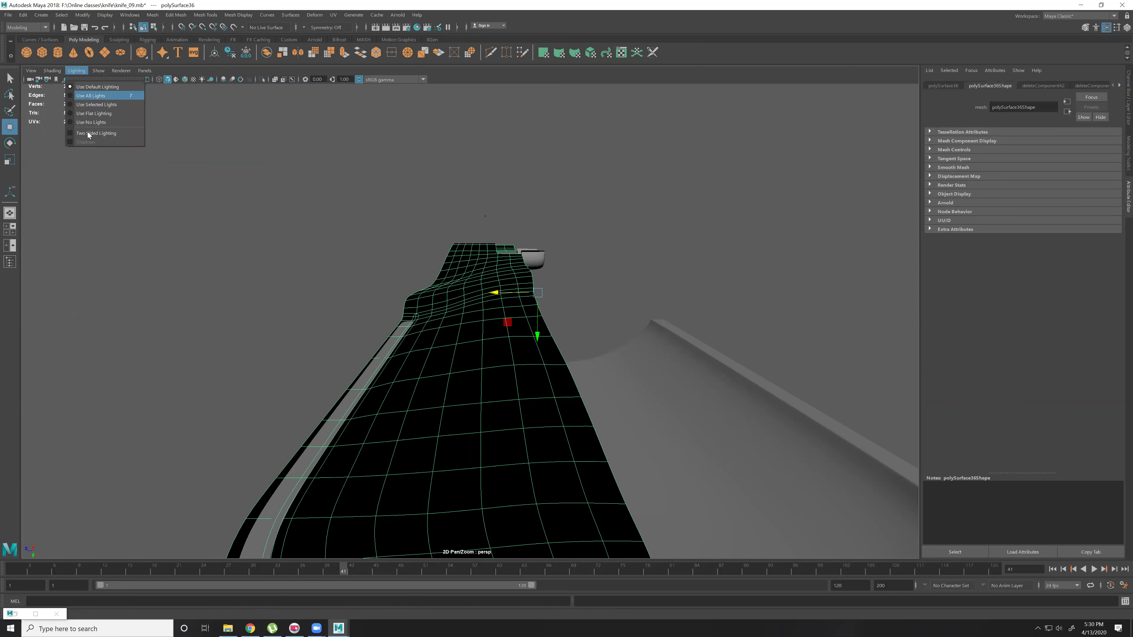
alt+drag(448, 350, 321, 315)
click(321, 317)
alt+drag(554, 368, 698, 301)
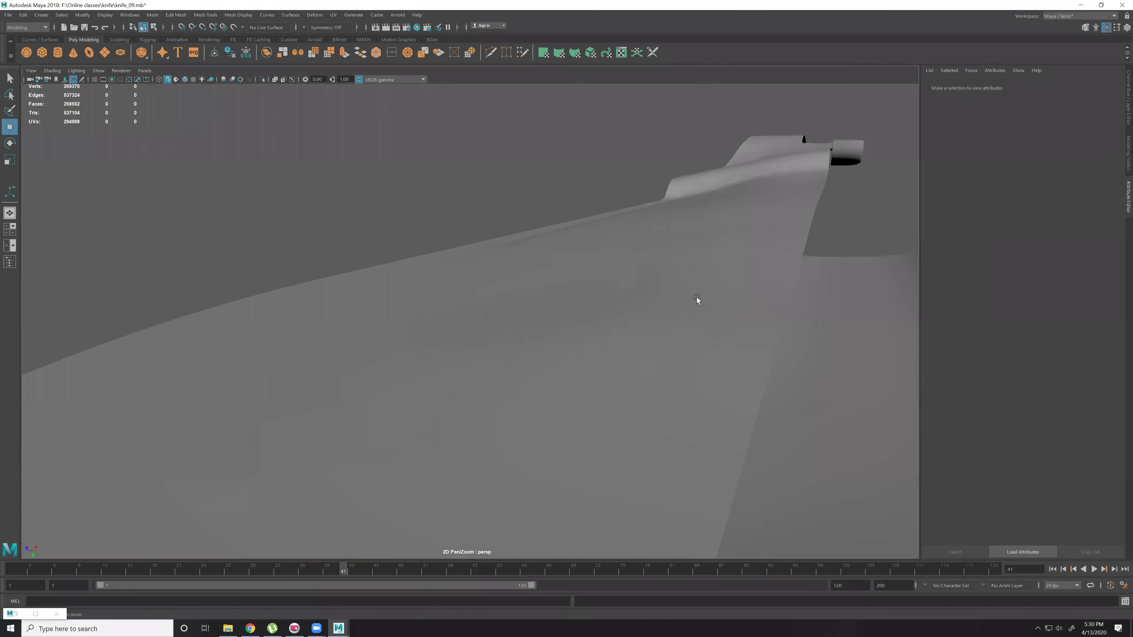
Preview the pouch base surface with smoothing and return it to the unsmoothed display.
click(694, 242)
key(1)
key(3)
key(1)
Examine the base surface's side profile along the pouch and strap in the front view.
key(space)
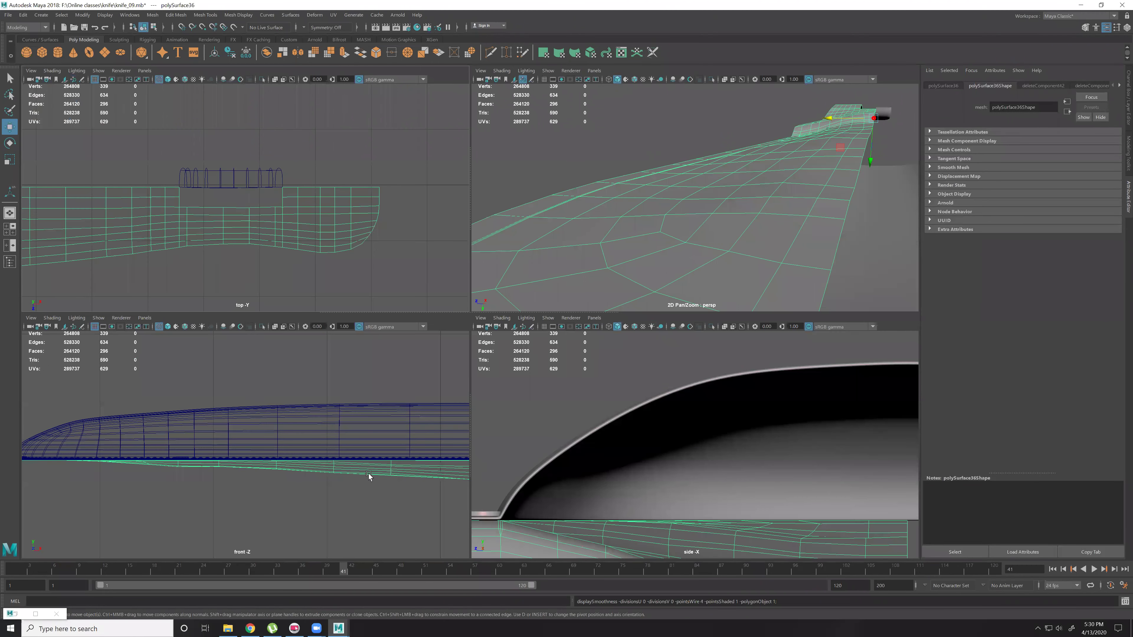
key(space)
scroll(515, 288, up, 10)
scroll(587, 379, down, 10)
scroll(628, 409, up, 8)
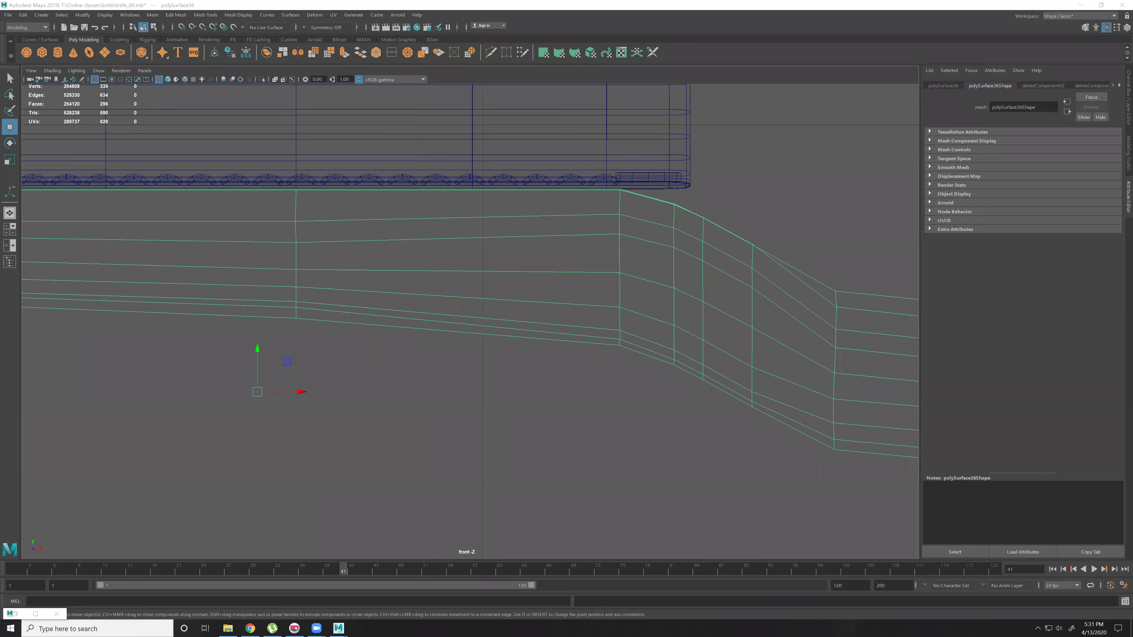
scroll(430, 346, down, 10)
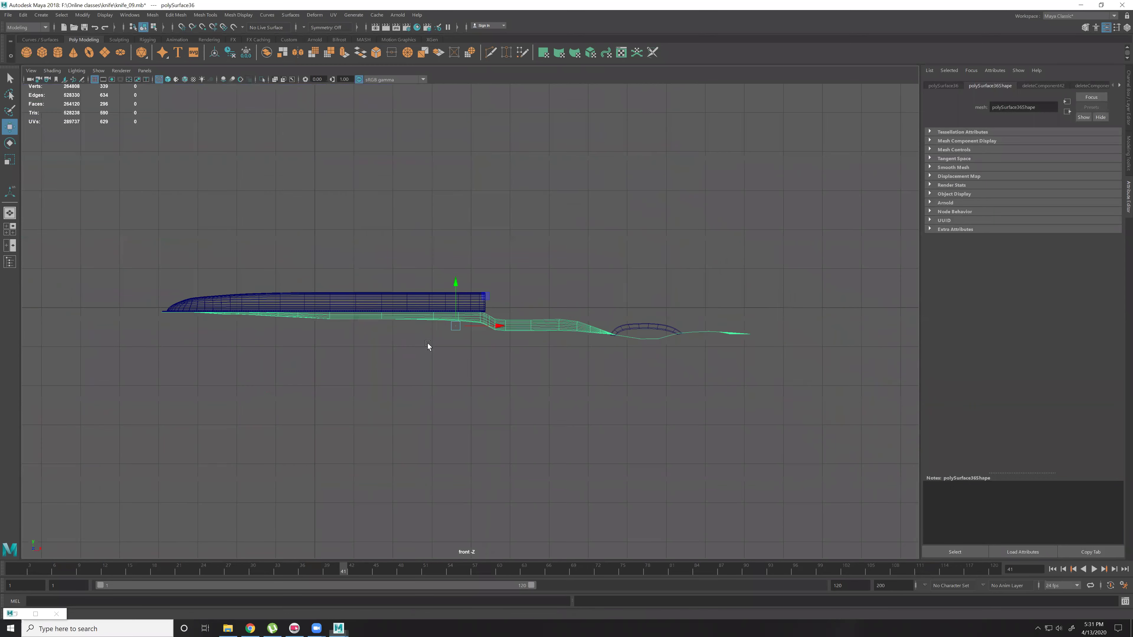
scroll(551, 445, up, 6)
scroll(432, 302, up, 5)
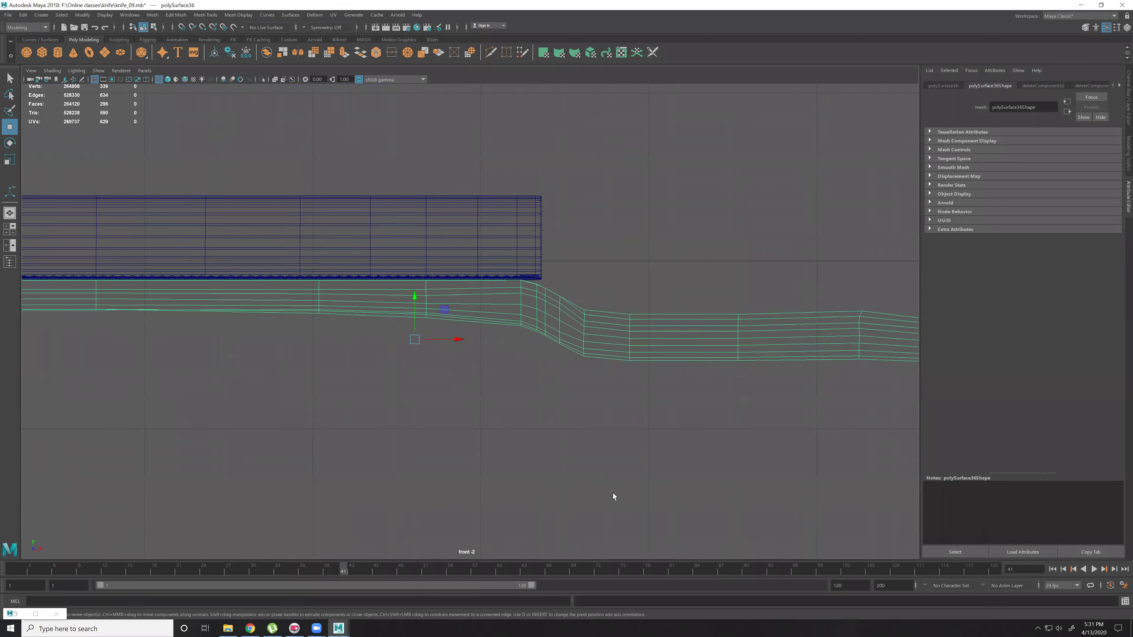
Put the base surface in vertex mode and lower a vertex on its open centre edge in the front view.
key(space)
key(space)
alt+drag(714, 254, 610, 191)
key(F9)
click(652, 206)
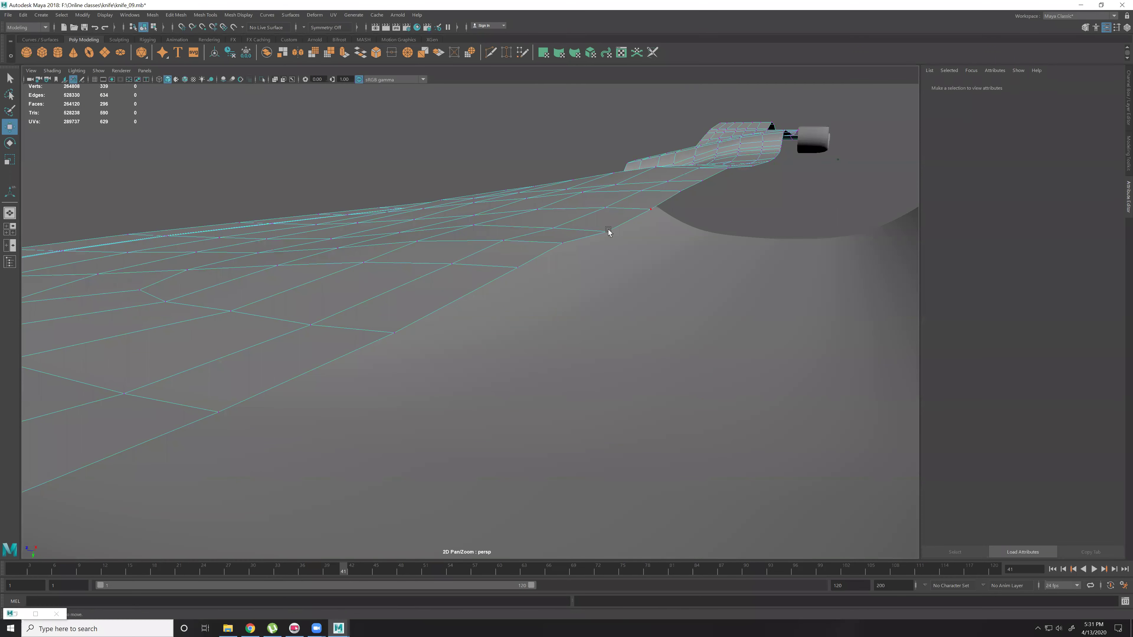
click(607, 231)
key(space)
key(space)
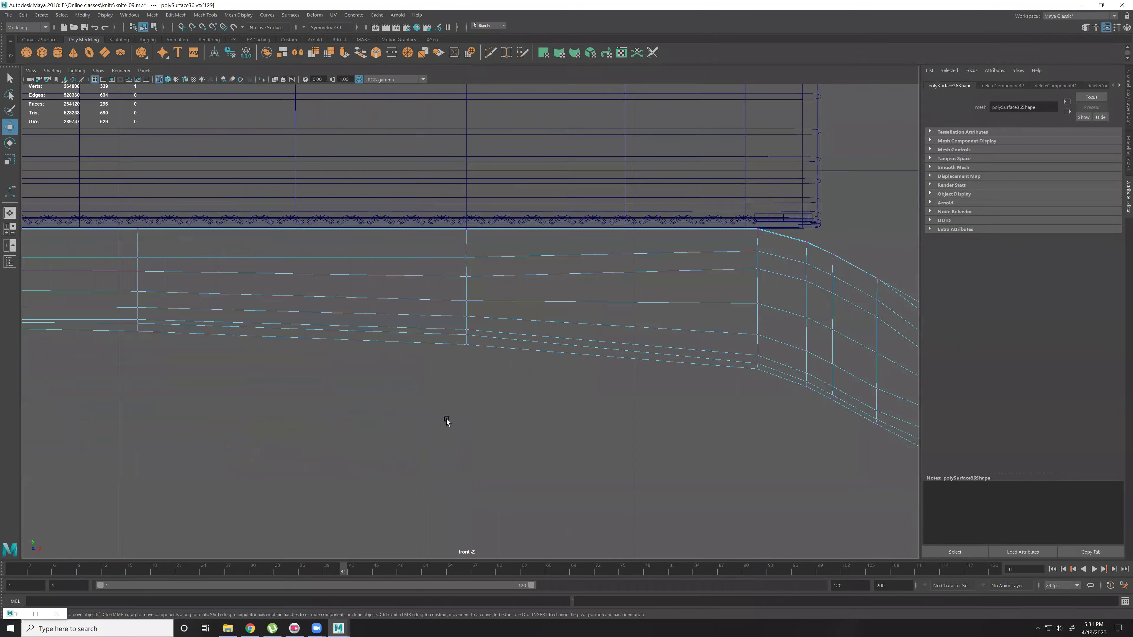
scroll(447, 422, up, 6)
scroll(512, 369, up, 2)
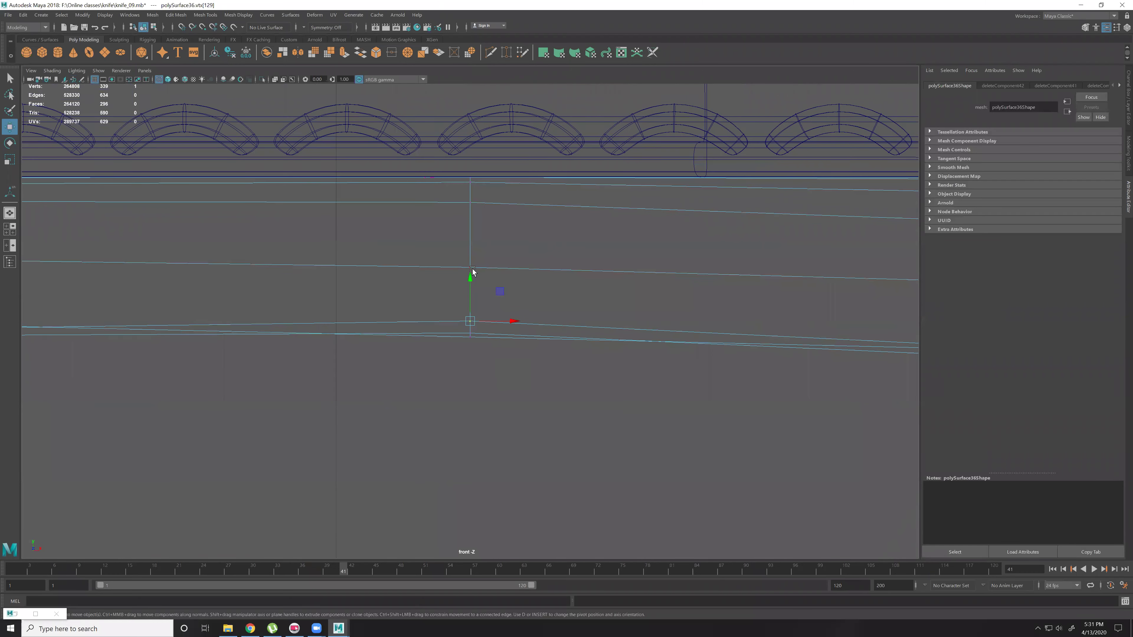
drag(472, 279, 474, 302)
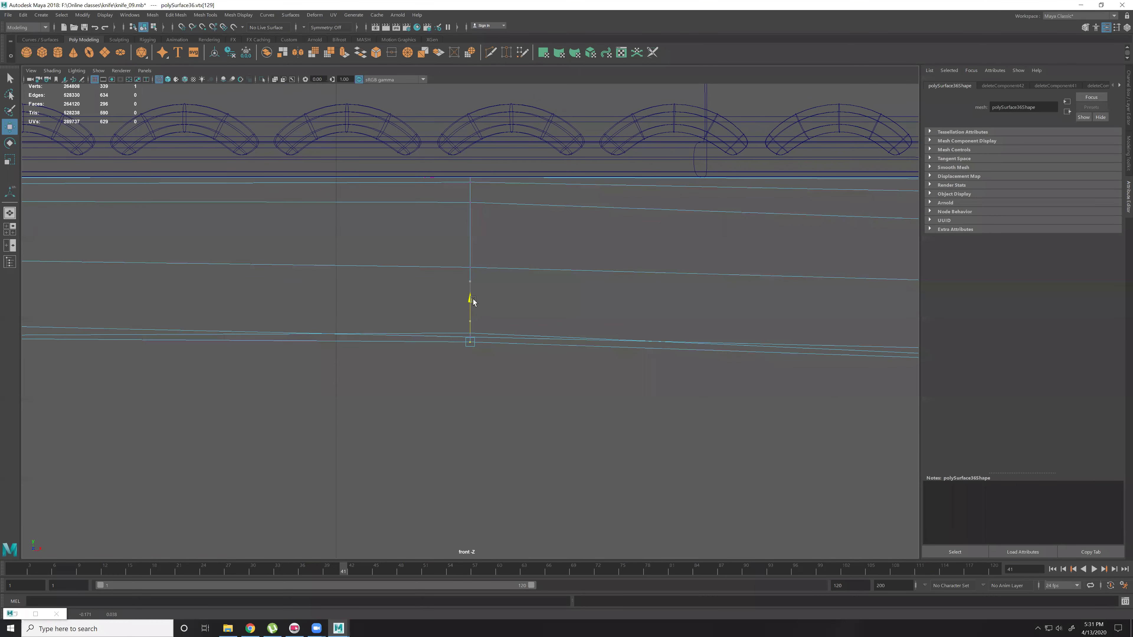
Select three neighbouring vertices in one row near the base's rounded end and scale them vertically in the front view.
key(space)
key(space)
mouse_move(614, 261)
alt+mouse_down()
mouse_move(462, 272)
mouse_move(592, 230)
mouse_move(500, 268)
mouse_move(524, 268)
mouse_move(380, 286)
mouse_move(357, 306)
mouse_move(376, 311)
alt+mouse_up()
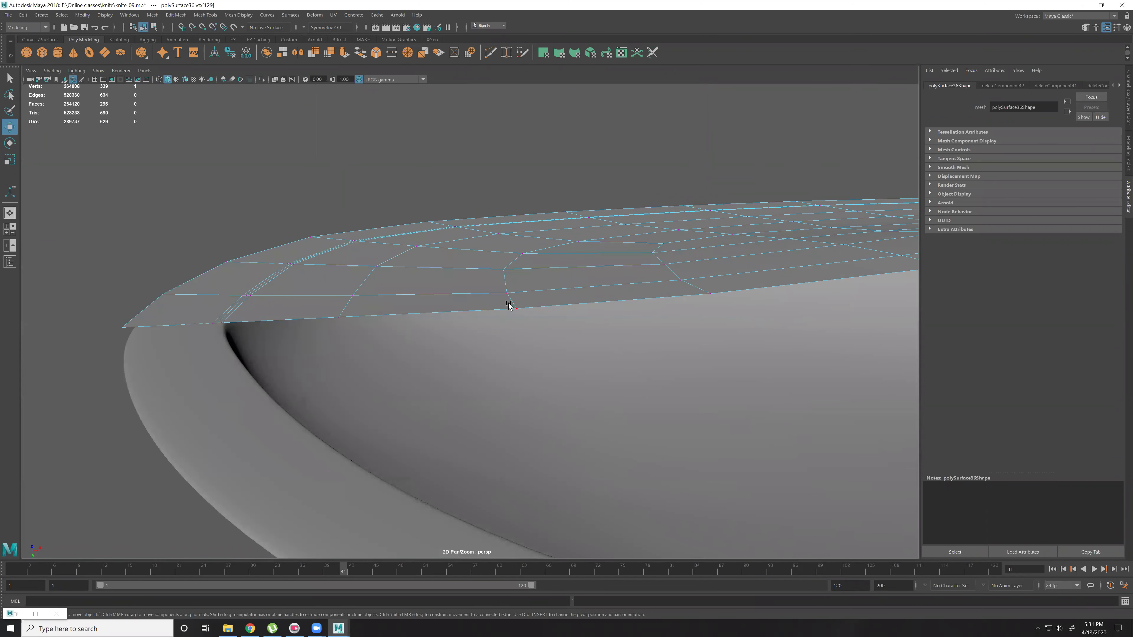
alt+drag(523, 302, 420, 329)
click(417, 332)
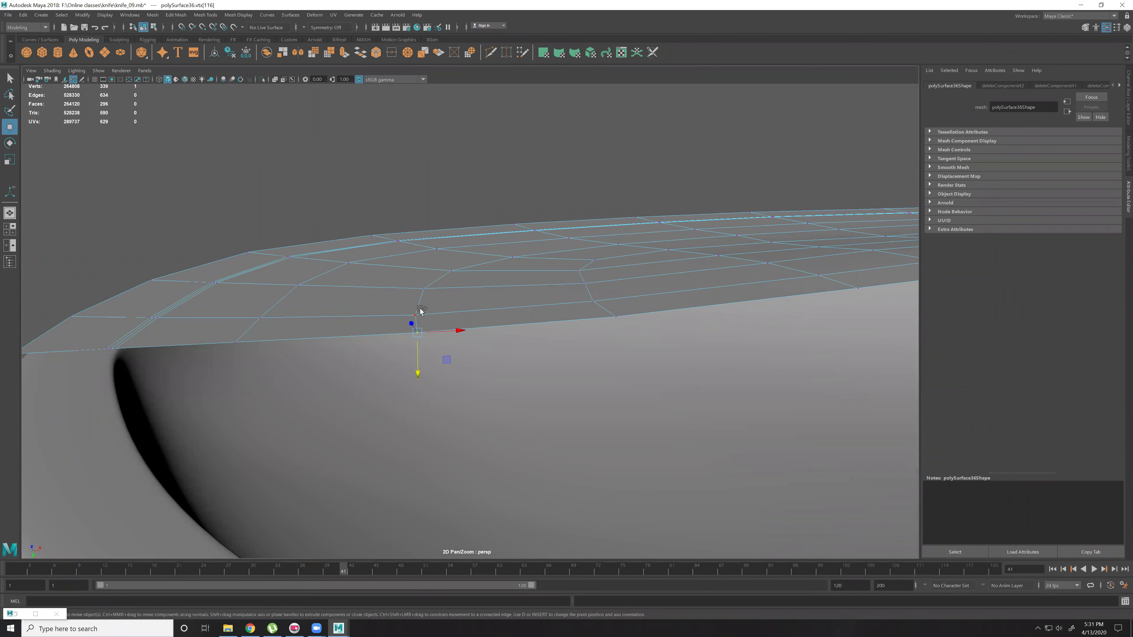
alt+drag(593, 300, 540, 330)
click(542, 330)
shift+click(527, 313)
shift+click(524, 294)
key(space)
key(space)
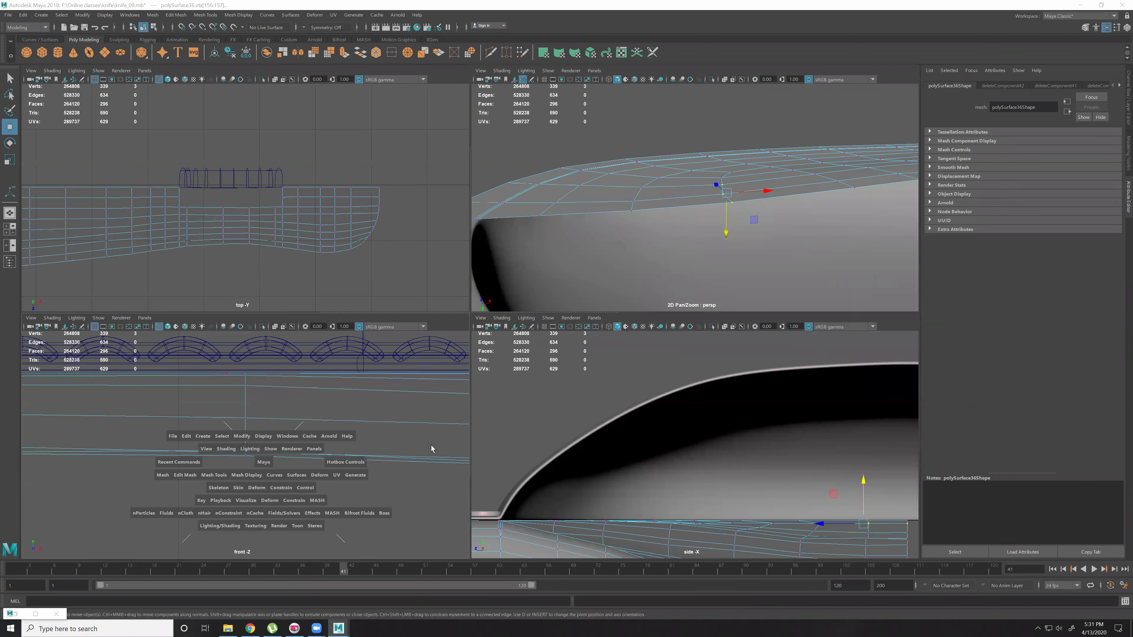
scroll(622, 322, up, 4)
key(r)
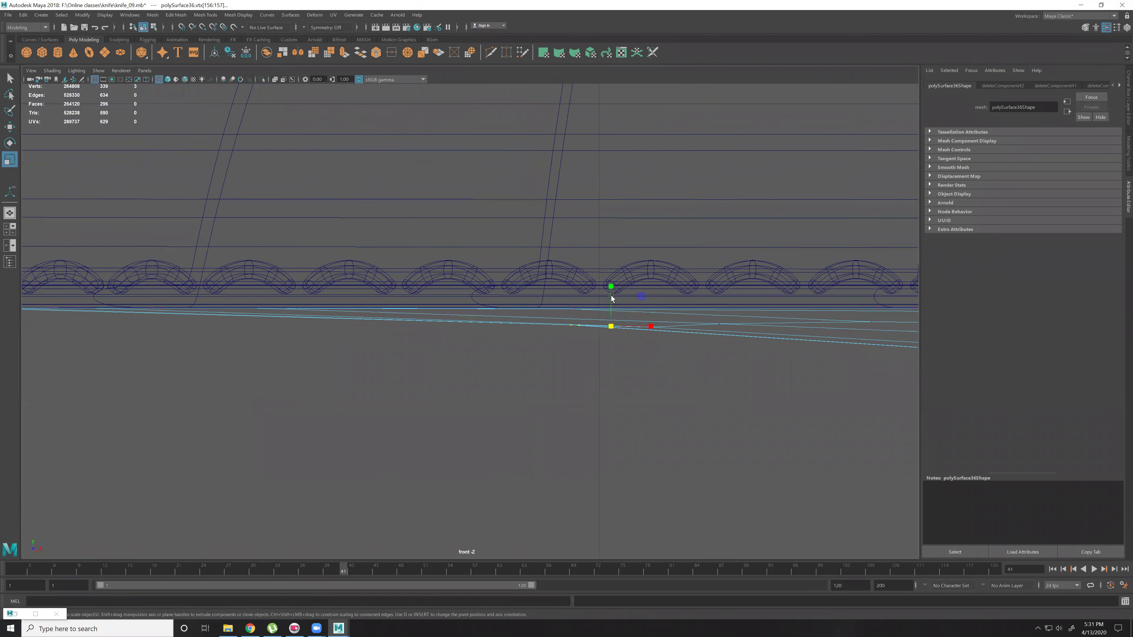
drag(613, 321, 625, 429)
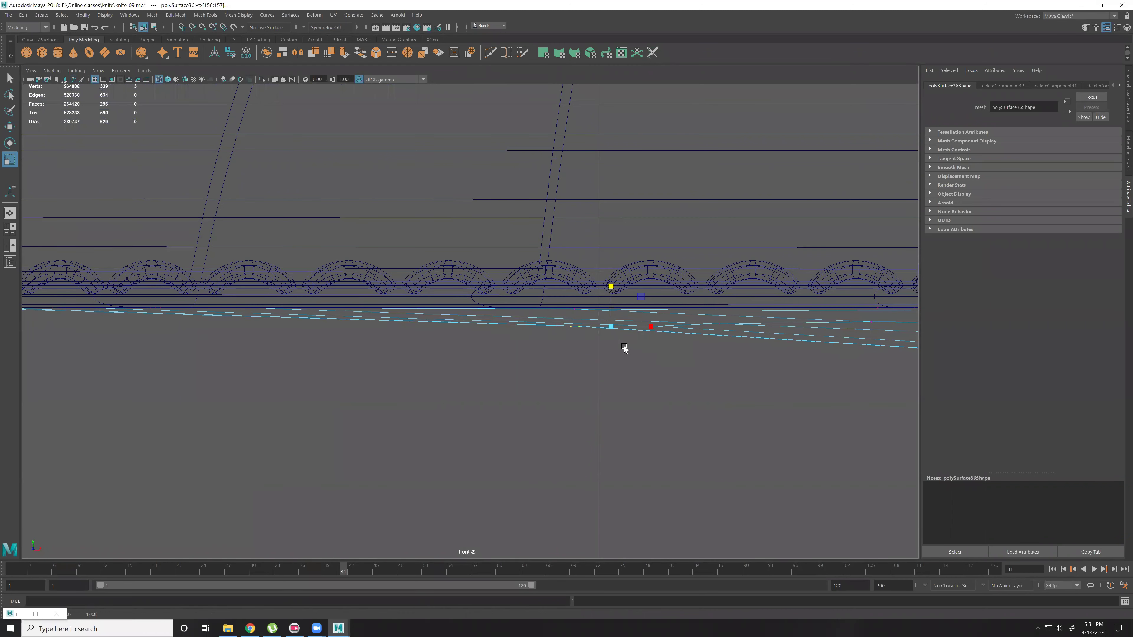
Try to lower just one vertex of that row slightly in the front view, and undo the move.
ctrl+drag(557, 309, 592, 362)
key(w)
drag(650, 282, 650, 288)
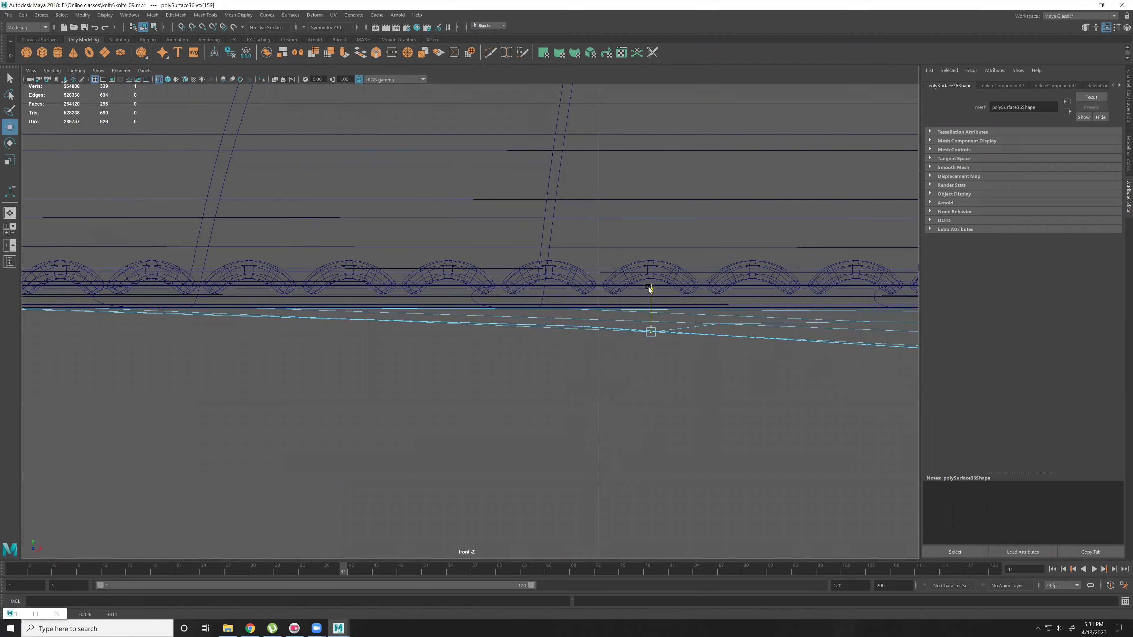
key(space)
key(space)
key(ctrl+z)
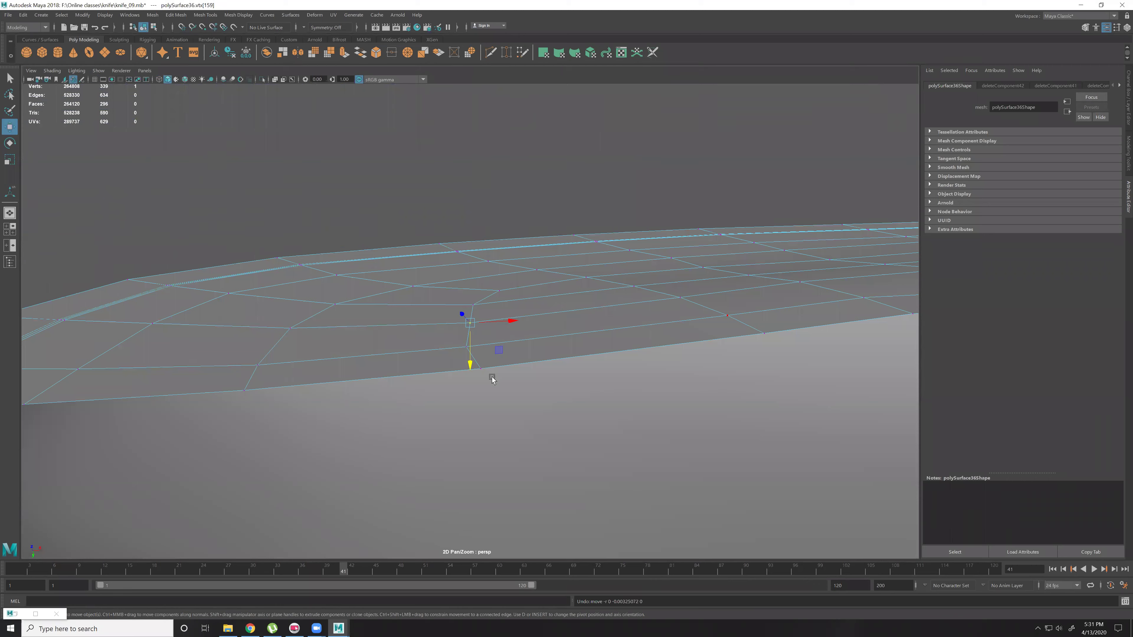
Select the row's vertex on the open centre edge and lower it slightly in the front view.
click(485, 370)
key(space)
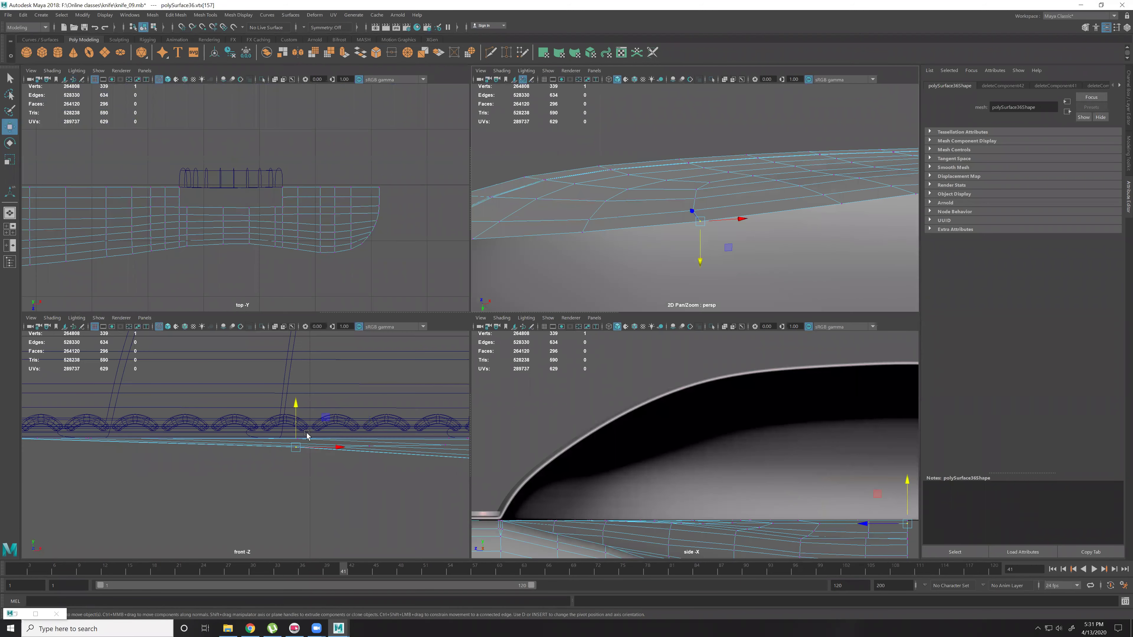
alt+middle_drag(267, 395, 233, 388)
alt+right_drag(233, 388, 379, 455)
drag(353, 377, 350, 382)
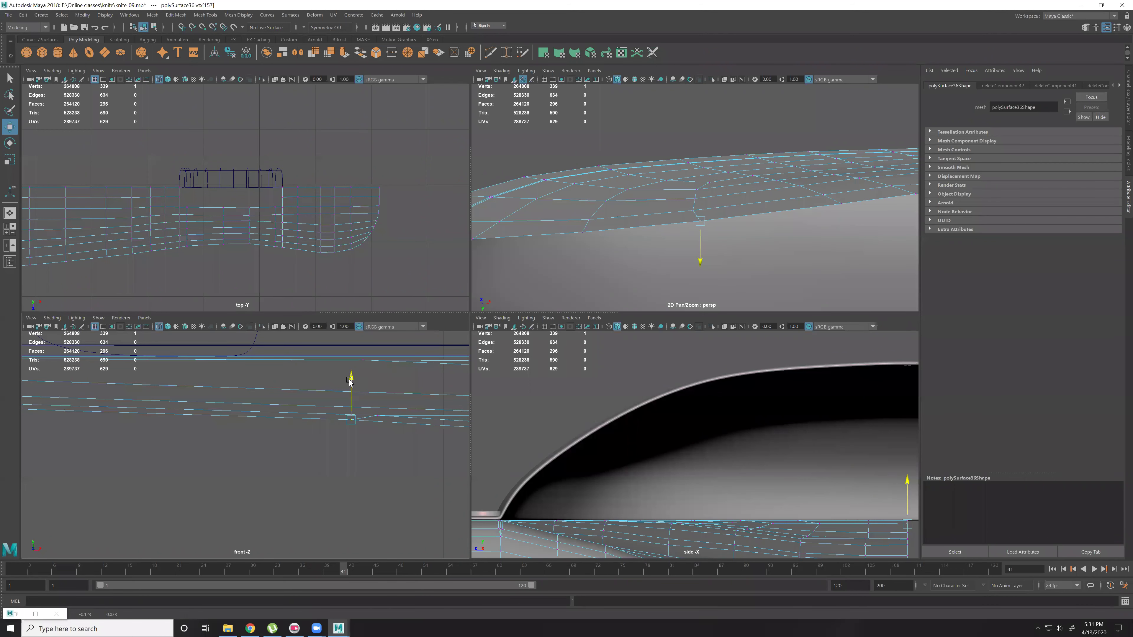
Select the row's next vertex inward from the centre edge and adjust its height in the front view.
click(694, 198)
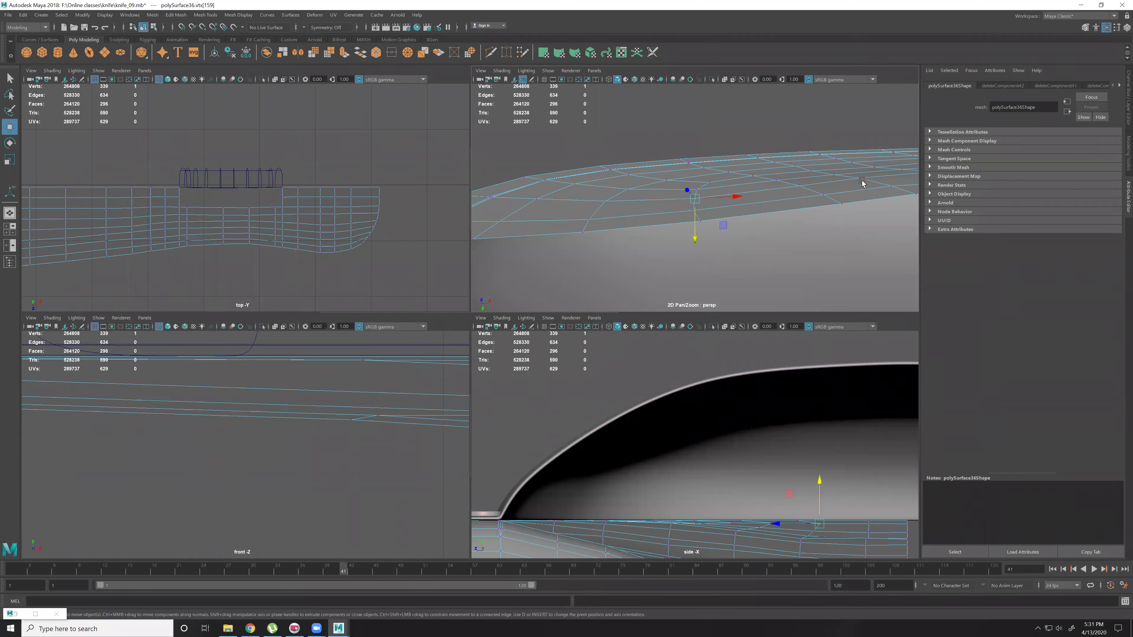
click(693, 210)
middle_drag(391, 466, 390, 466)
middle_drag(476, 447, 477, 446)
key(ctrl+z)
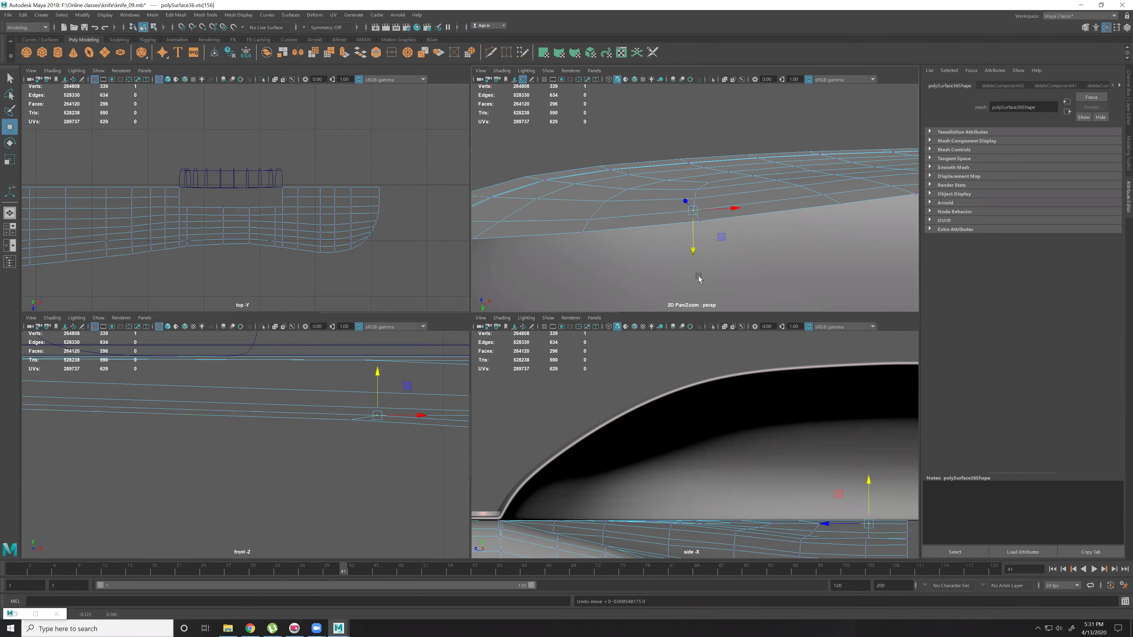
middle_drag(413, 464, 406, 466)
Add the row's adjacent inward vertex to the selection and lower both vertices slightly in the front view.
click(744, 227)
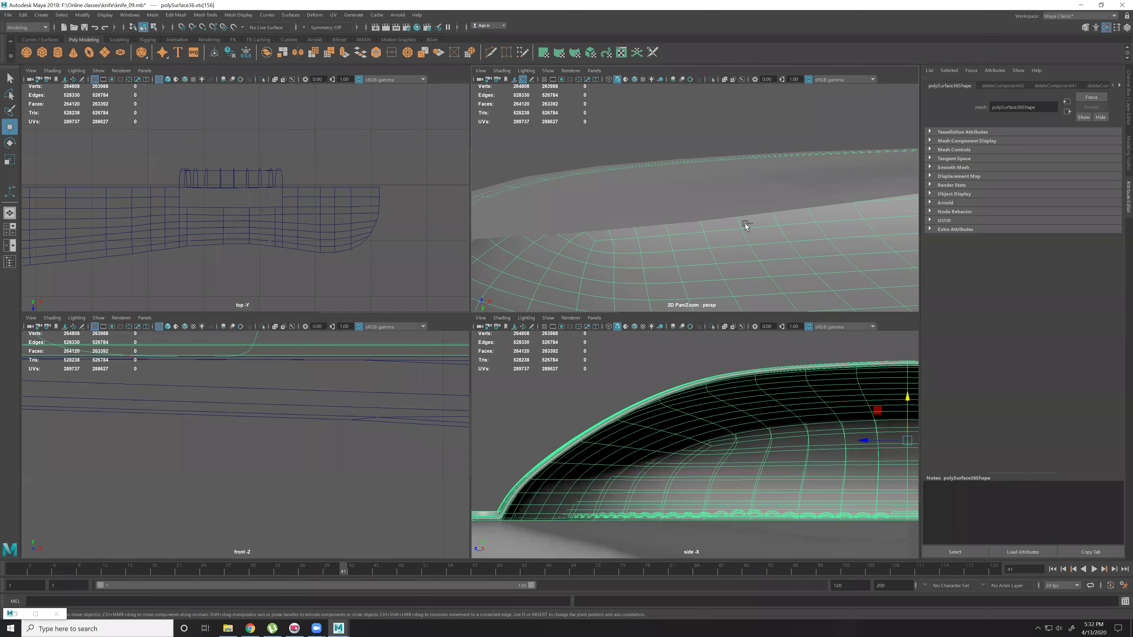
key(ctrl+z)
shift+click(697, 188)
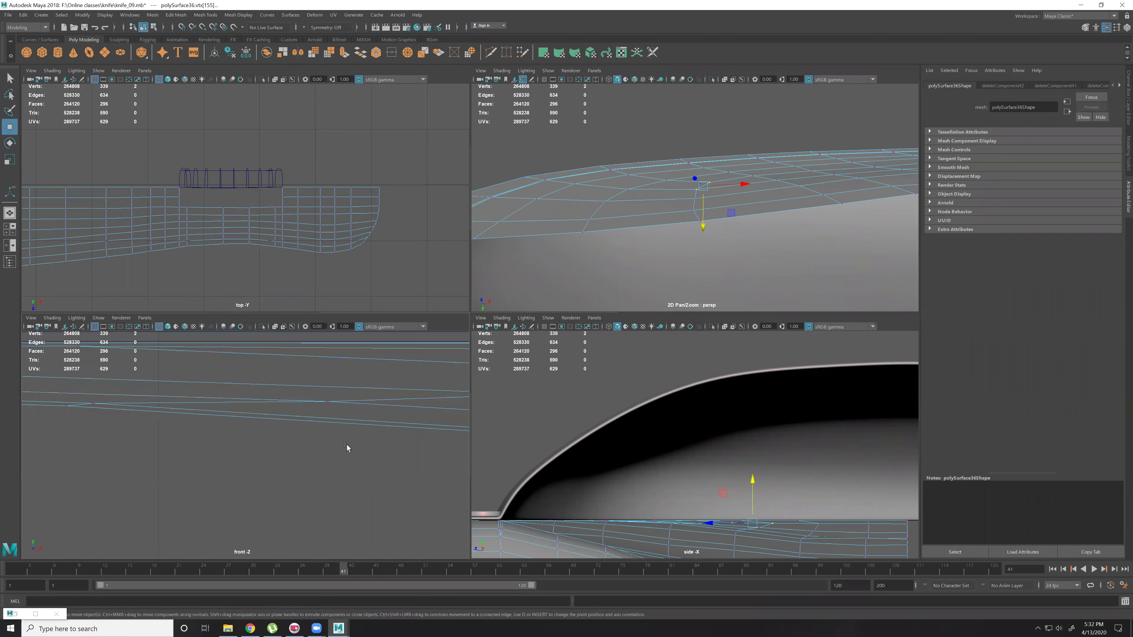
key(f)
scroll(332, 501, up, 5)
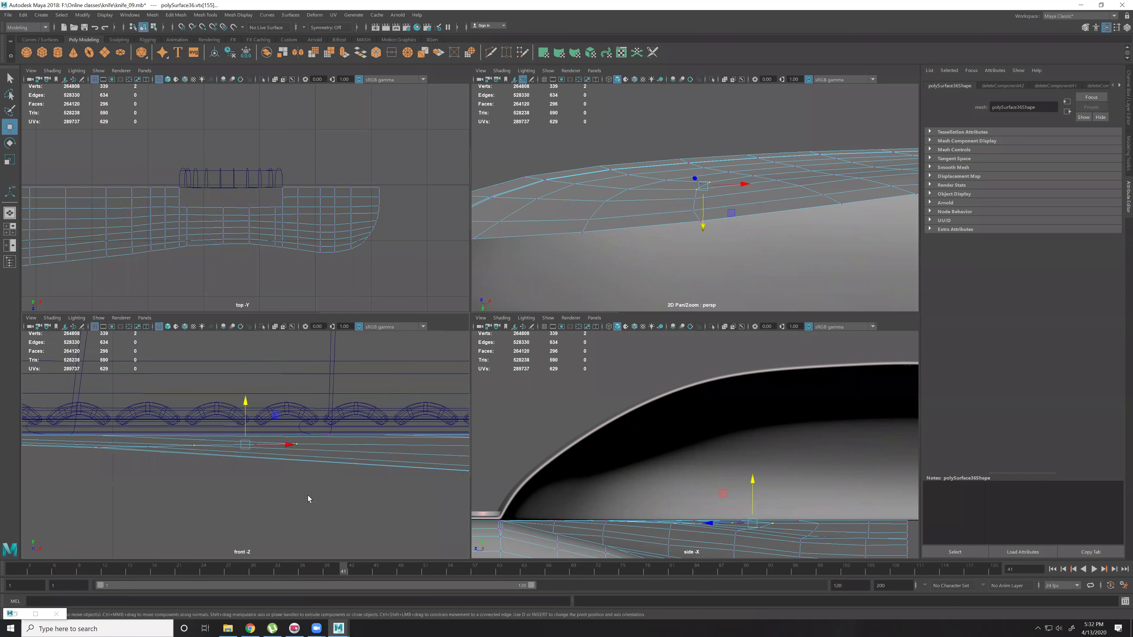
key(space)
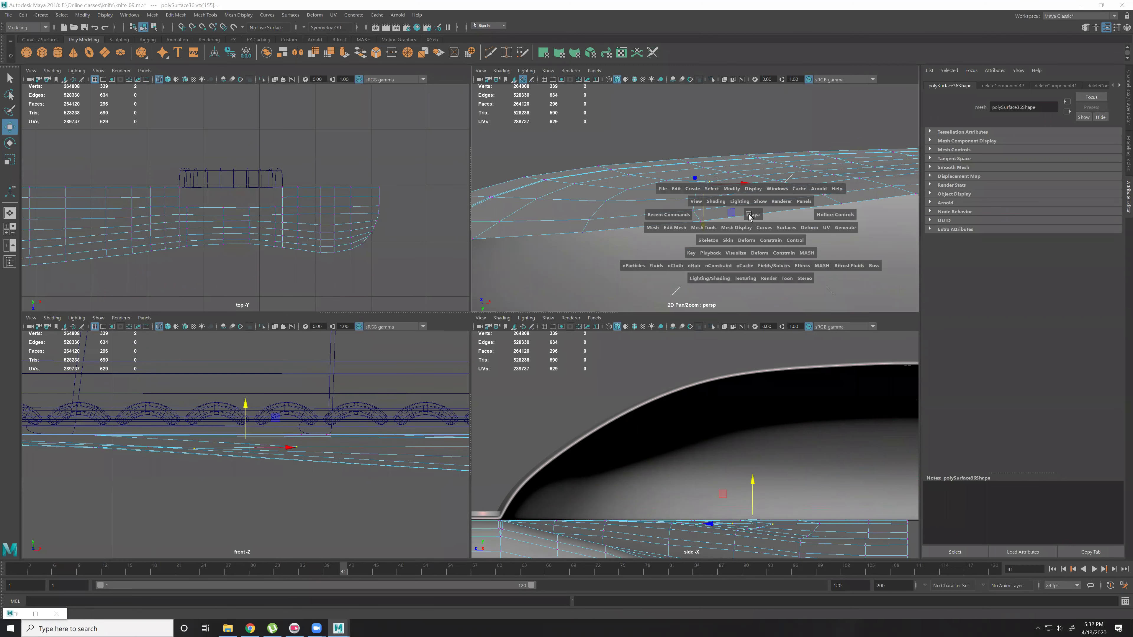
alt+drag(700, 311, 521, 290)
scroll(520, 290, up, 5)
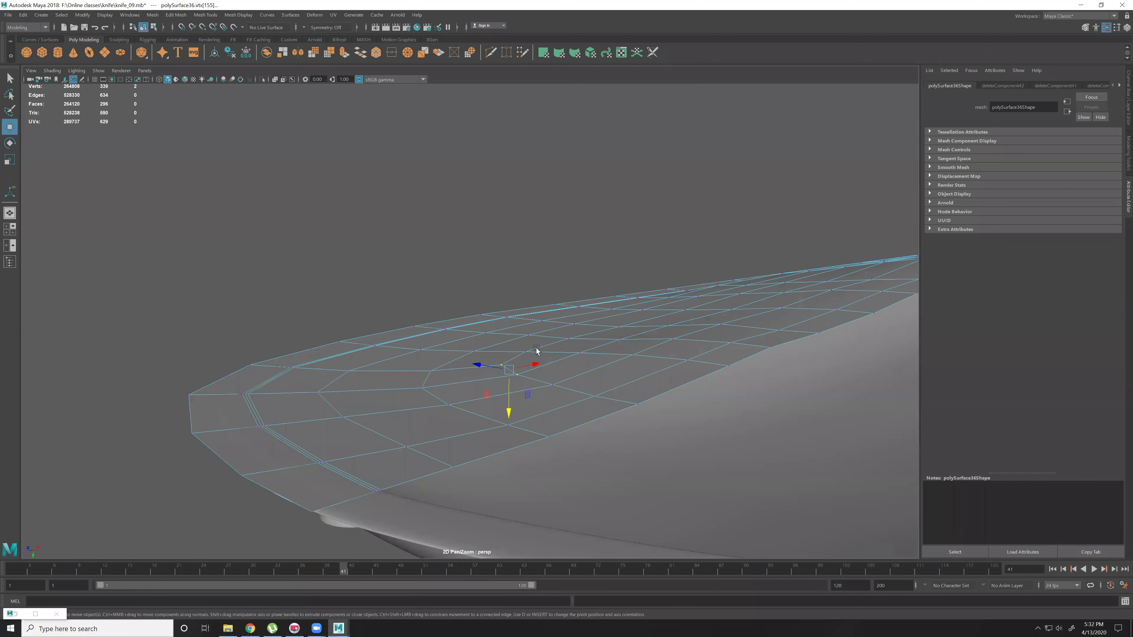
Select the vertex on the open centre edge beyond the rounded end and adjust its height in the perspective view.
click(548, 369)
alt+drag(642, 430, 631, 361)
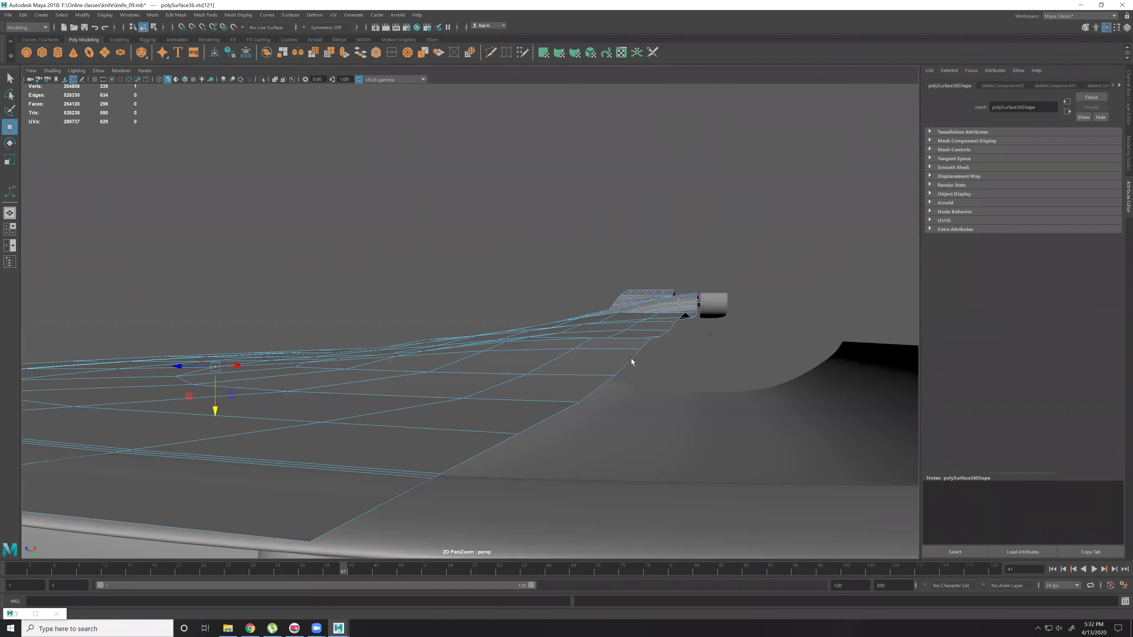
scroll(631, 361, down, 2)
click(610, 376)
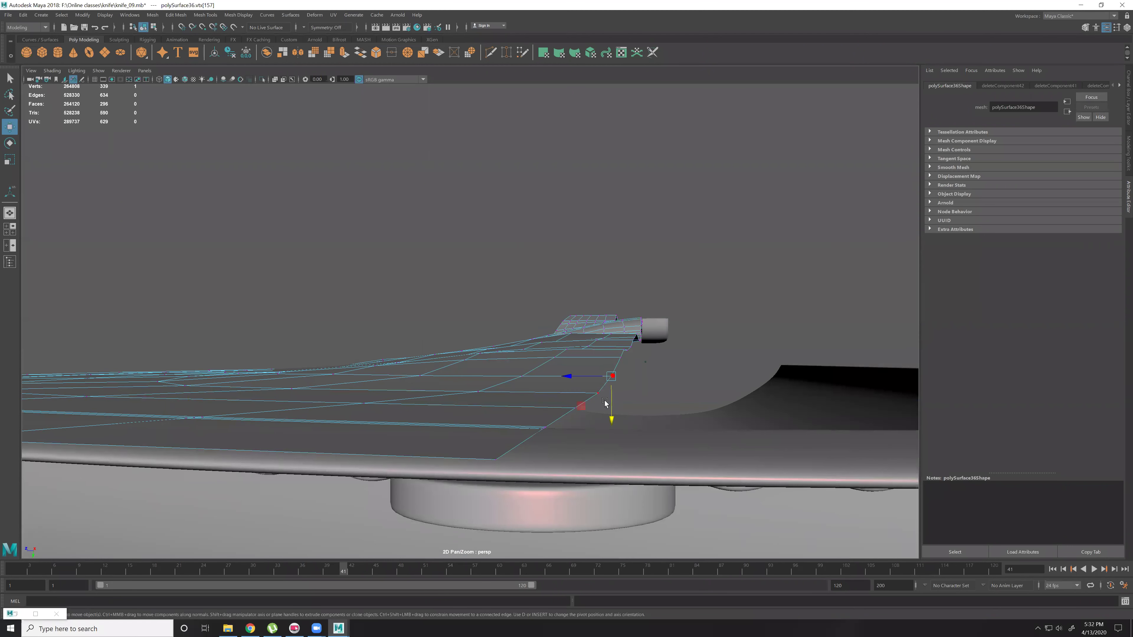
mouse_move(612, 405)
mouse_down()
mouse_move(648, 392)
mouse_move(600, 397)
mouse_move(613, 387)
mouse_up()
Select the neighbouring vertex on the open centre edge and lower it slightly in the front view.
click(598, 393)
click(554, 366)
key(space)
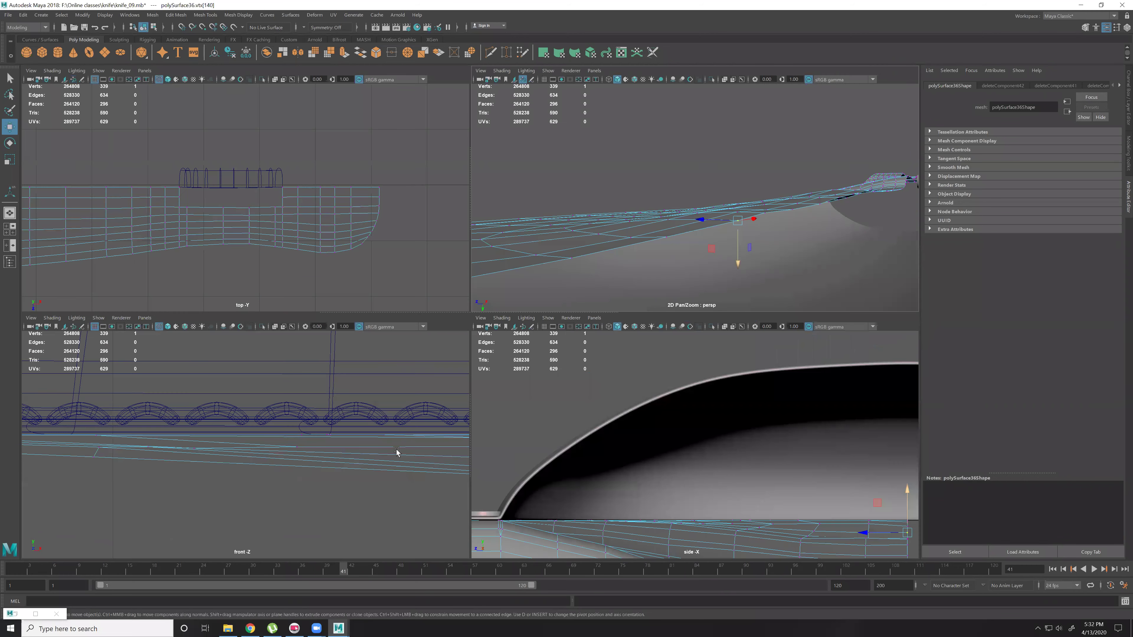
key(space)
key(f)
scroll(597, 521, down, 8)
scroll(455, 288, up, 10)
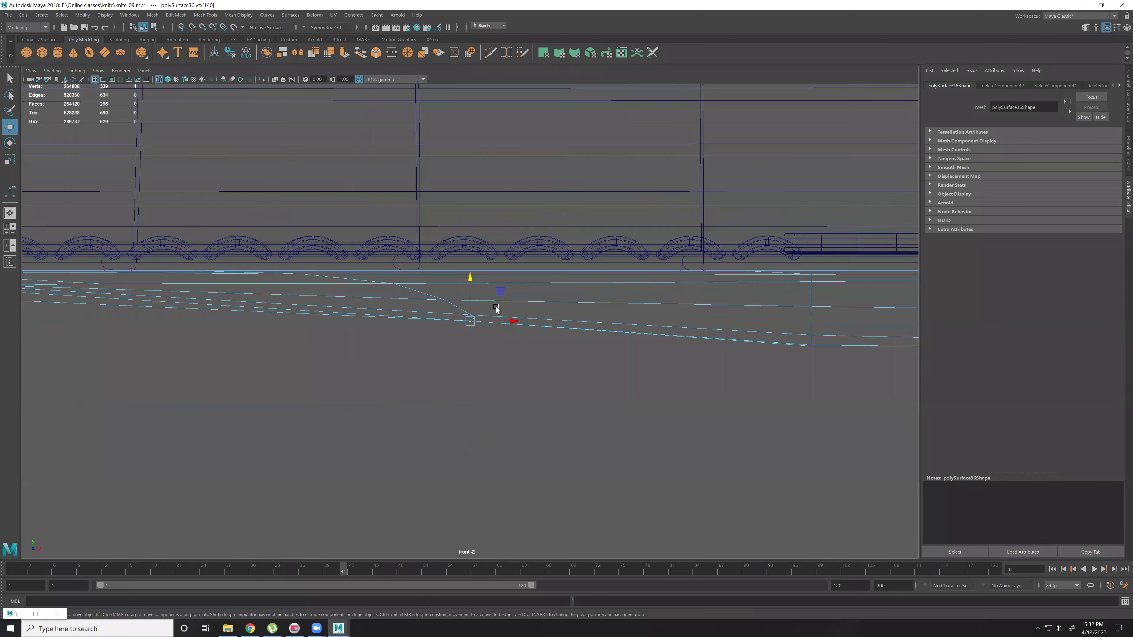
drag(471, 290, 471, 299)
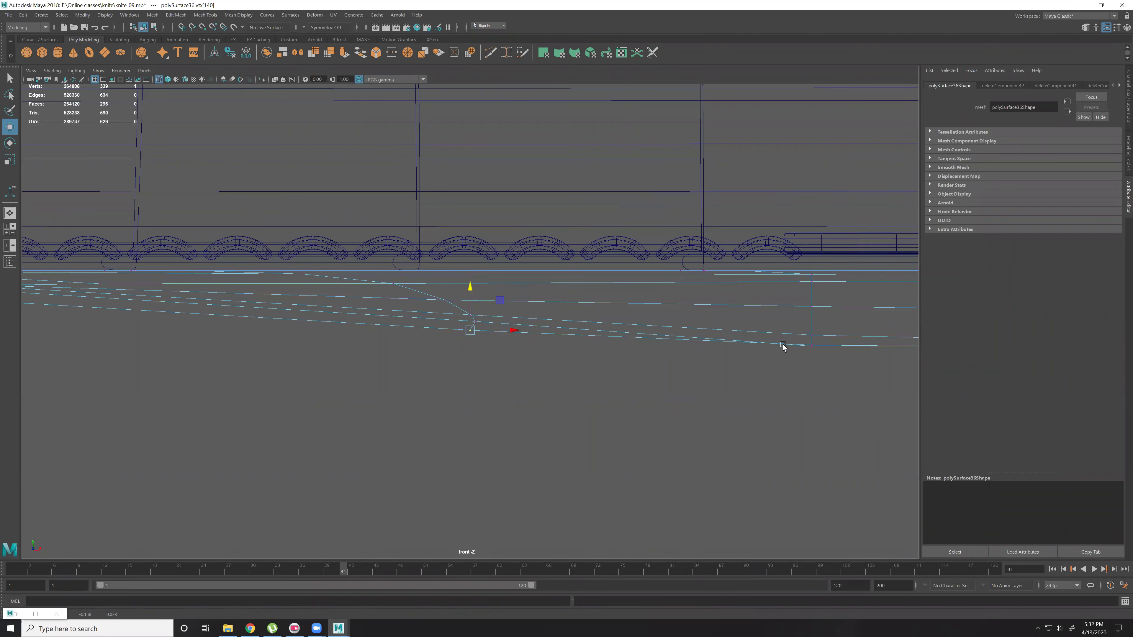
Select the detailed pouch mesh covering the base surface and hide it.
key(space)
alt+drag(772, 223, 798, 273)
alt+drag(700, 278, 677, 214)
scroll(622, 182, down, 5)
scroll(677, 214, up, 5)
right_drag(678, 212, 727, 179)
scroll(650, 172, down, 5)
alt+drag(649, 173, 667, 177)
click(681, 162)
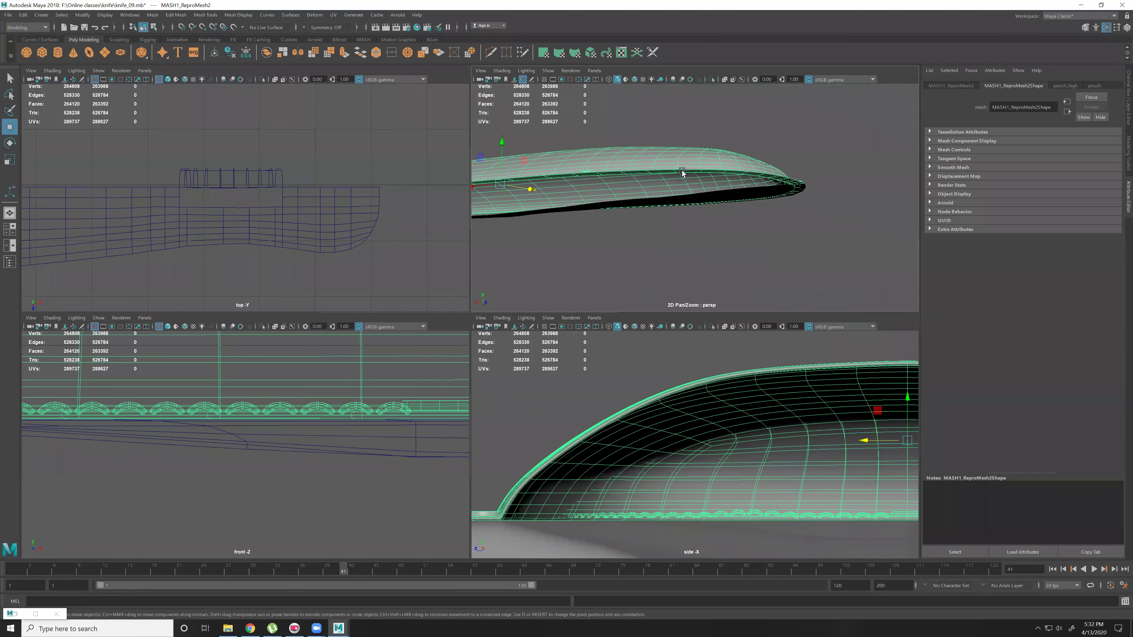
key(ctrl+h)
Switch the half base surface back to vertex selection.
alt+drag(661, 220, 783, 275)
click(698, 188)
scroll(783, 276, up, 5)
alt+middle_drag(784, 276, 702, 208)
scroll(714, 212, up, 2)
alt+drag(728, 217, 709, 255)
right_drag(710, 254, 677, 255)
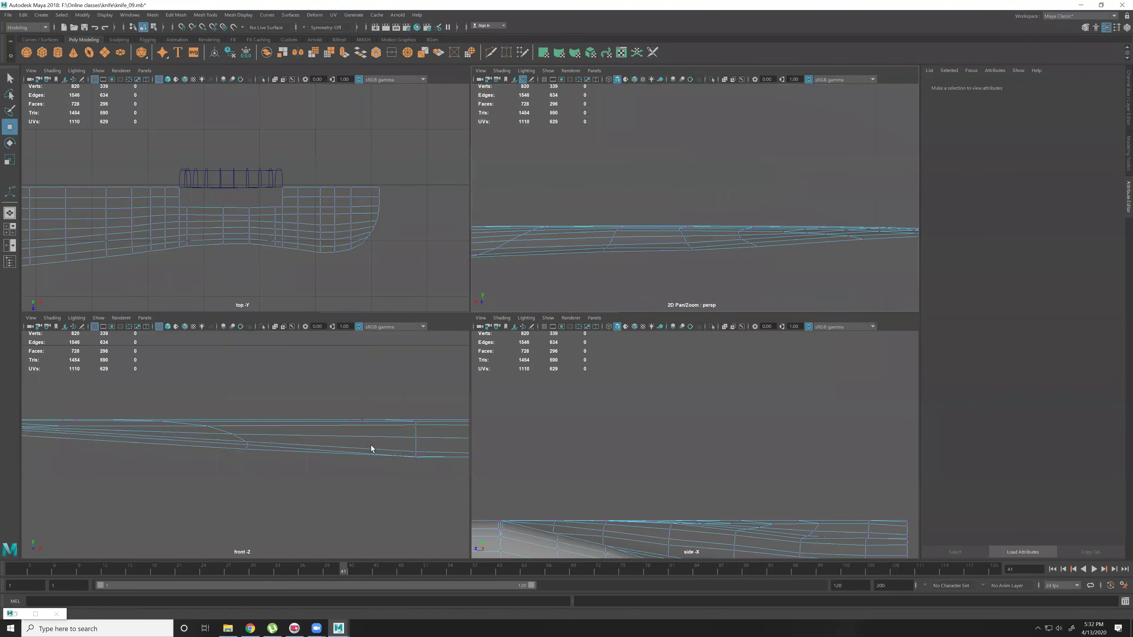
Select two adjacent vertices just inside the open centre edge and lower them slightly in the perspective view.
key(space)
alt+drag(503, 301, 419, 375)
click(357, 391)
click(406, 385)
shift+click(445, 416)
click(490, 378)
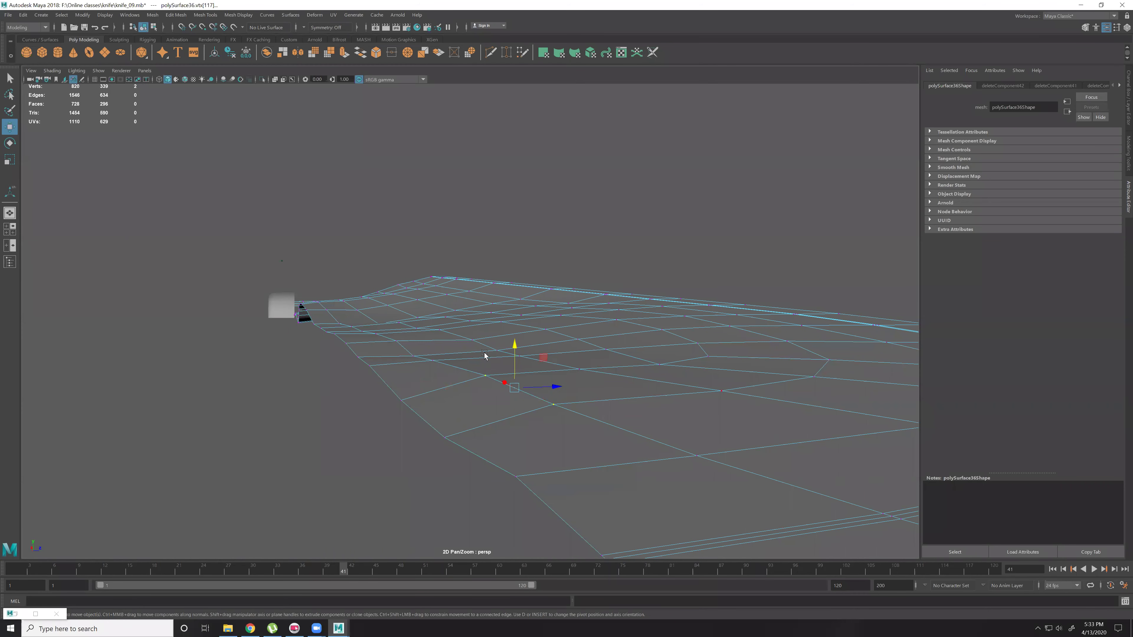
drag(514, 347, 517, 362)
Adjust the height of the neighbouring inner vertex to even out the surface, and reselect the vertex beside the centre edge.
click(612, 373)
drag(577, 331, 523, 394)
click(526, 412)
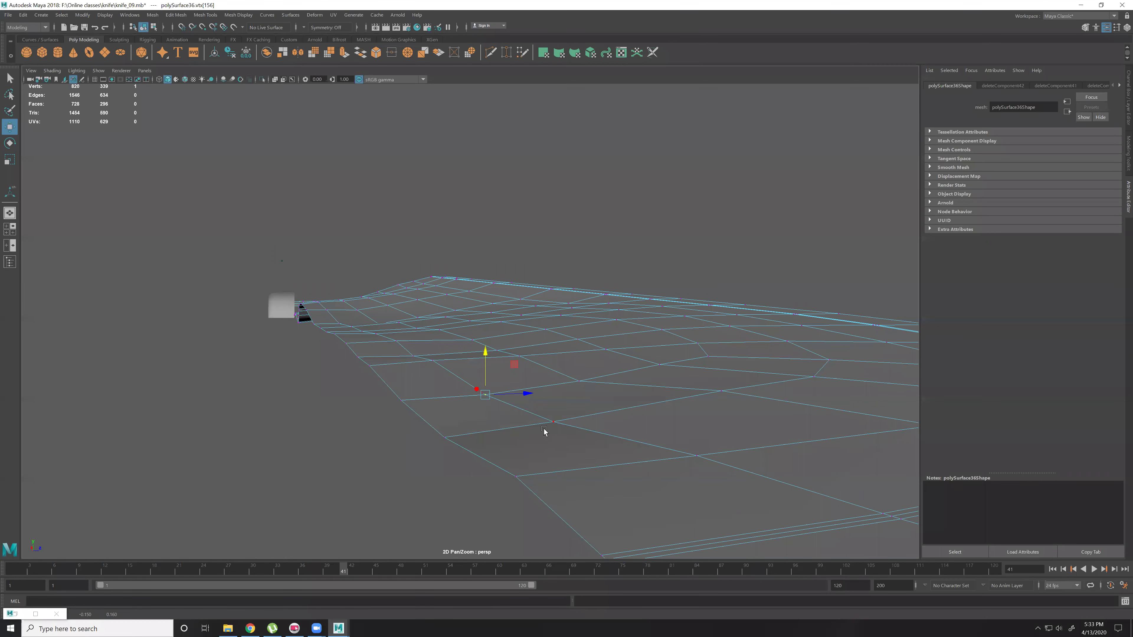
middle_drag(423, 413, 469, 405)
alt+drag(576, 401, 431, 411)
scroll(424, 426, up, 3)
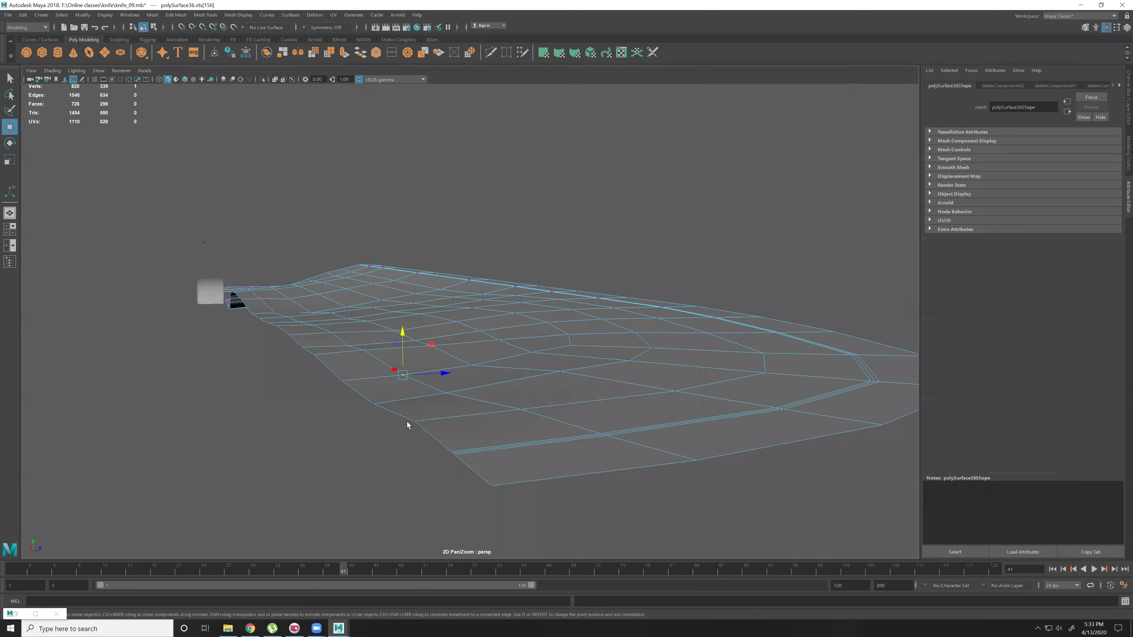
shift+click(383, 402)
shift+click(350, 377)
shift+click(320, 355)
shift+click(304, 343)
shift+click(288, 333)
alt+drag(288, 334, 402, 423)
click(712, 542)
alt+drag(712, 542, 738, 528)
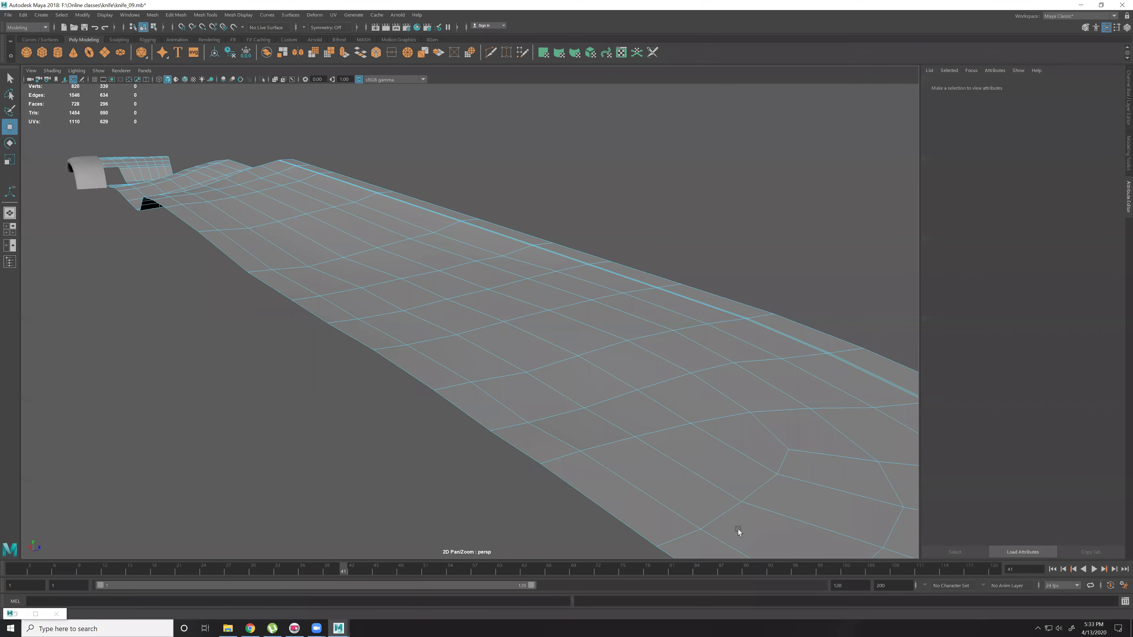
Try to select the open centre edge as one edge loop.
alt+middle_drag(738, 529, 698, 446)
click(701, 469)
alt+middle_drag(446, 402, 517, 434)
alt+drag(517, 435, 269, 257)
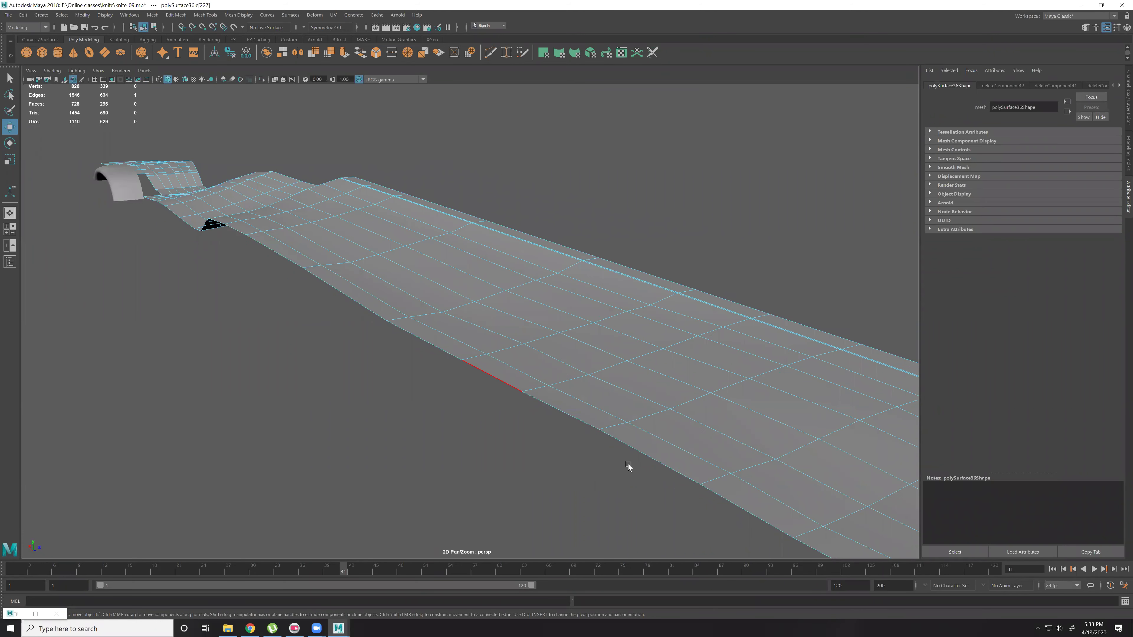
alt+drag(630, 465, 741, 502)
click(788, 523)
click(790, 515)
double_click(706, 473)
key(f)
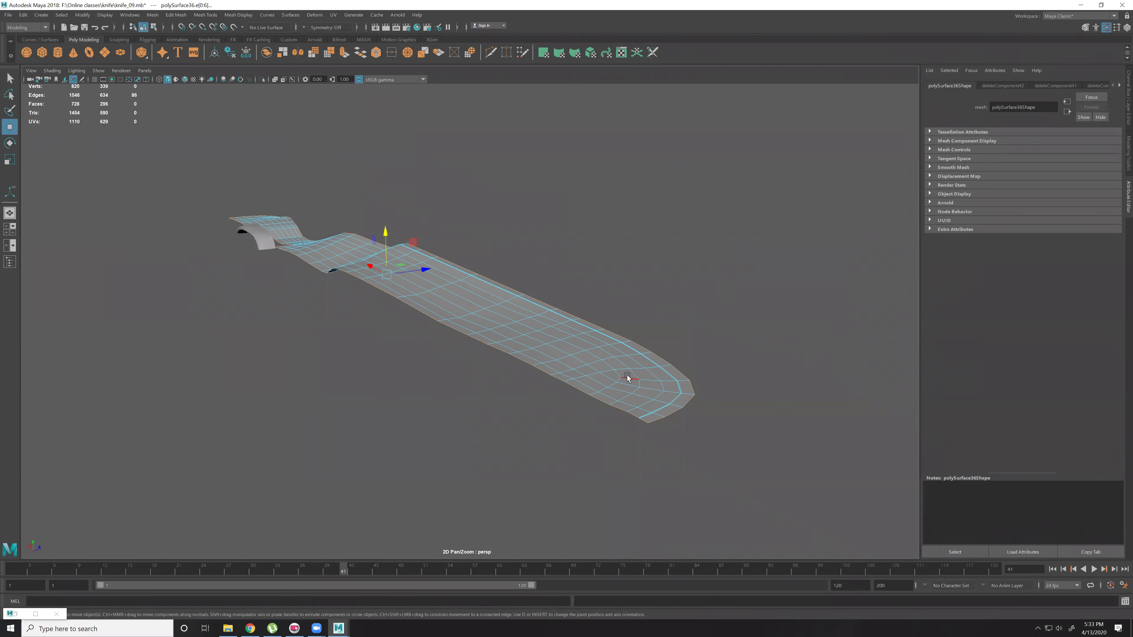
scroll(623, 388, up, 5)
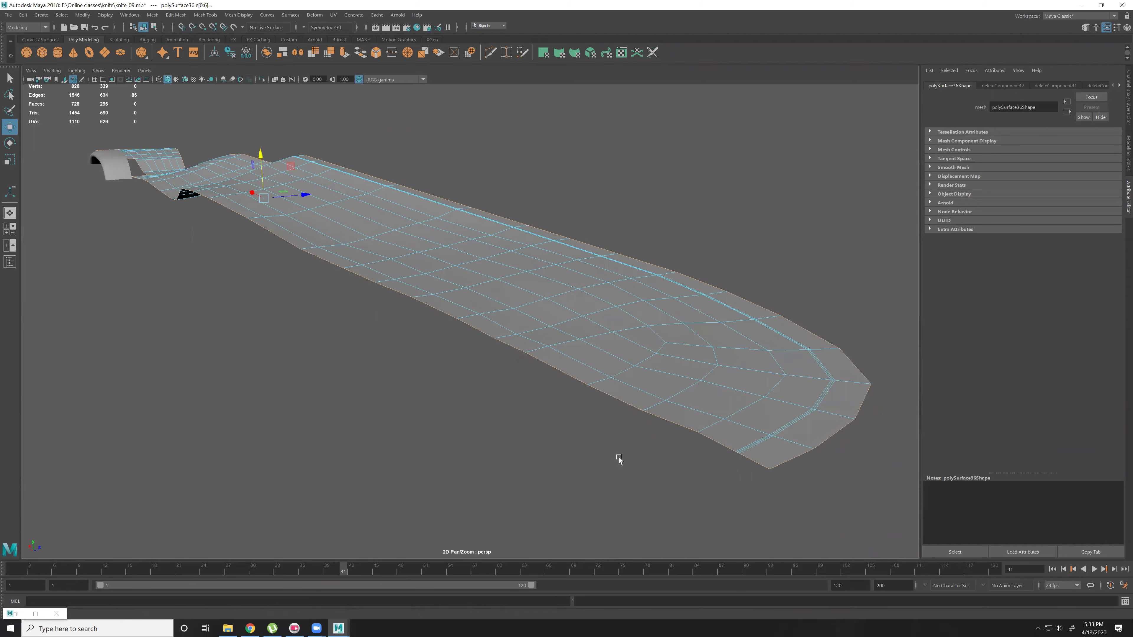
Try to select only the part of the centre edge between the rounded end and the stepped section.
click(618, 403)
click(618, 404)
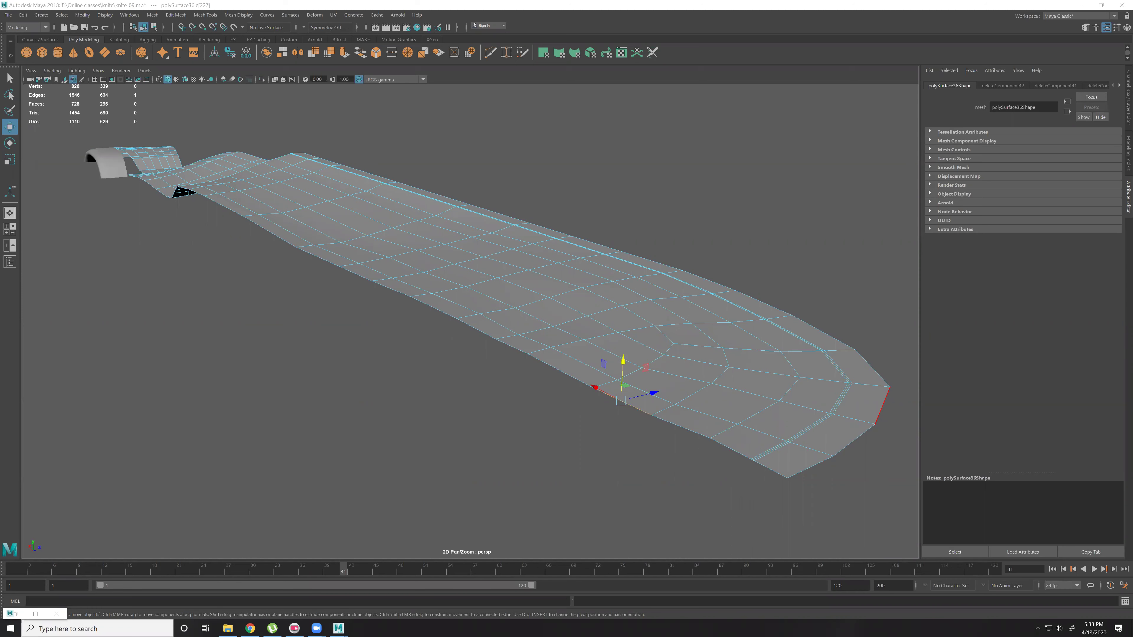
alt+middle_drag(591, 344, 677, 289)
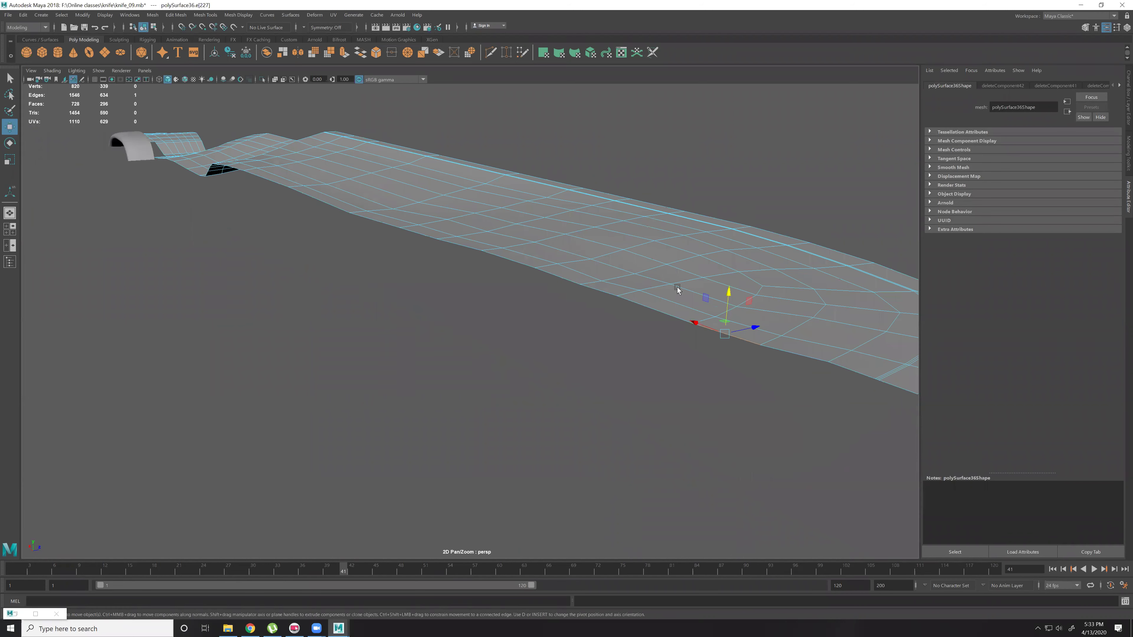
click(668, 381)
click(724, 332)
alt+drag(547, 285, 432, 309)
alt+drag(772, 261, 492, 280)
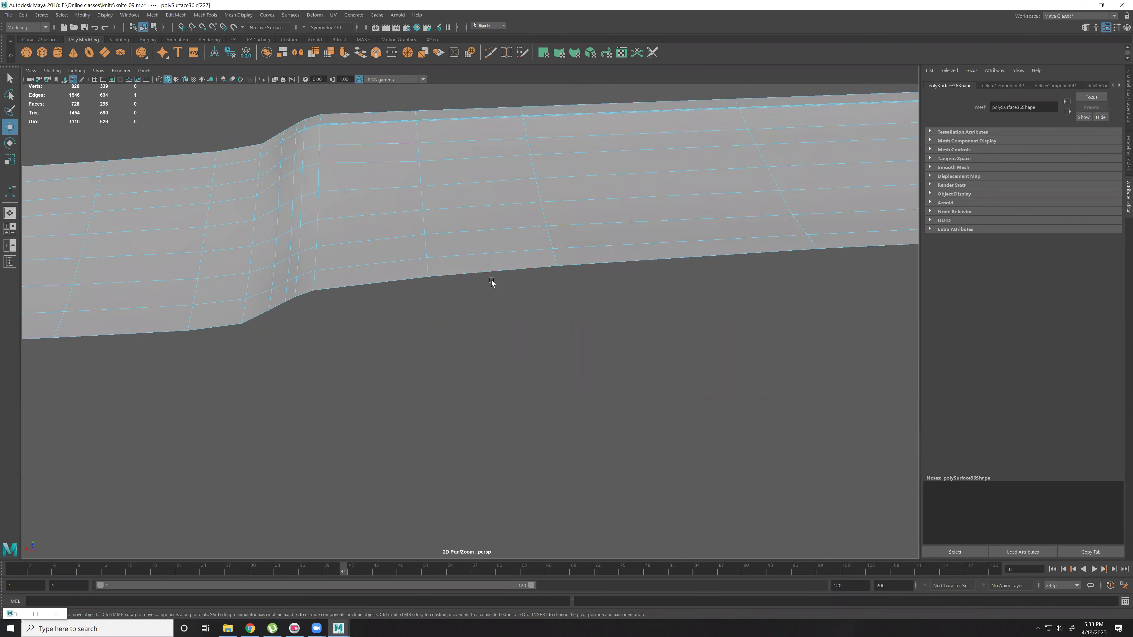
double_click(463, 273)
alt+drag(630, 336, 576, 308)
alt+middle_drag(728, 323, 581, 242)
alt+drag(466, 281, 473, 307)
click(473, 306)
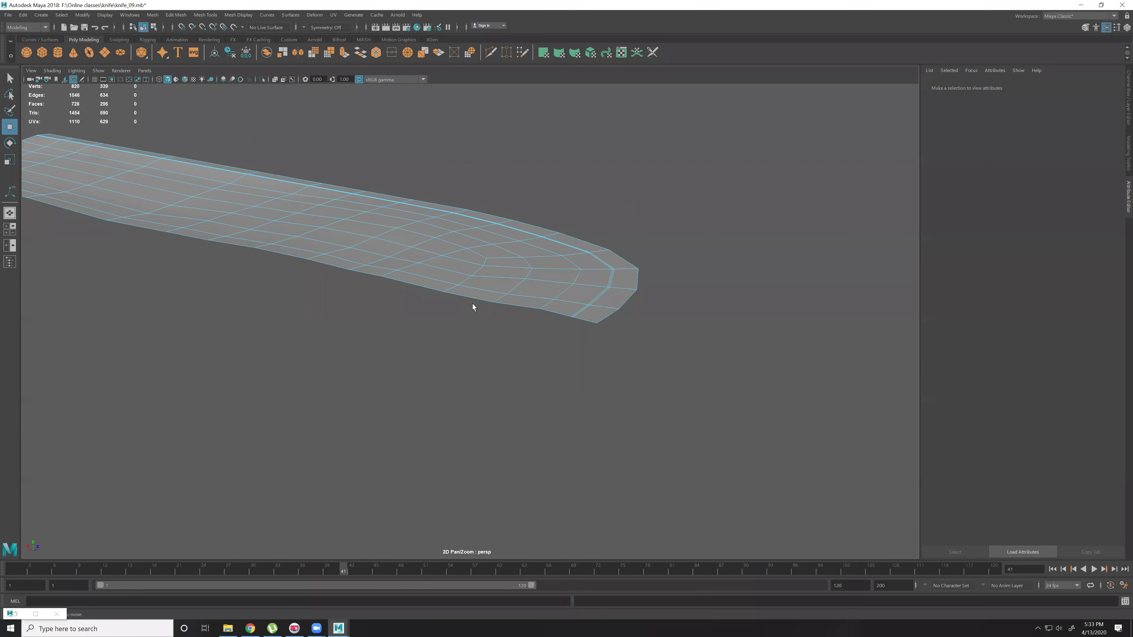
Select the run of centre-edge segments from near the rounded end to the stepped section and convert it to vertices.
click(471, 299)
alt+drag(362, 278, 386, 320)
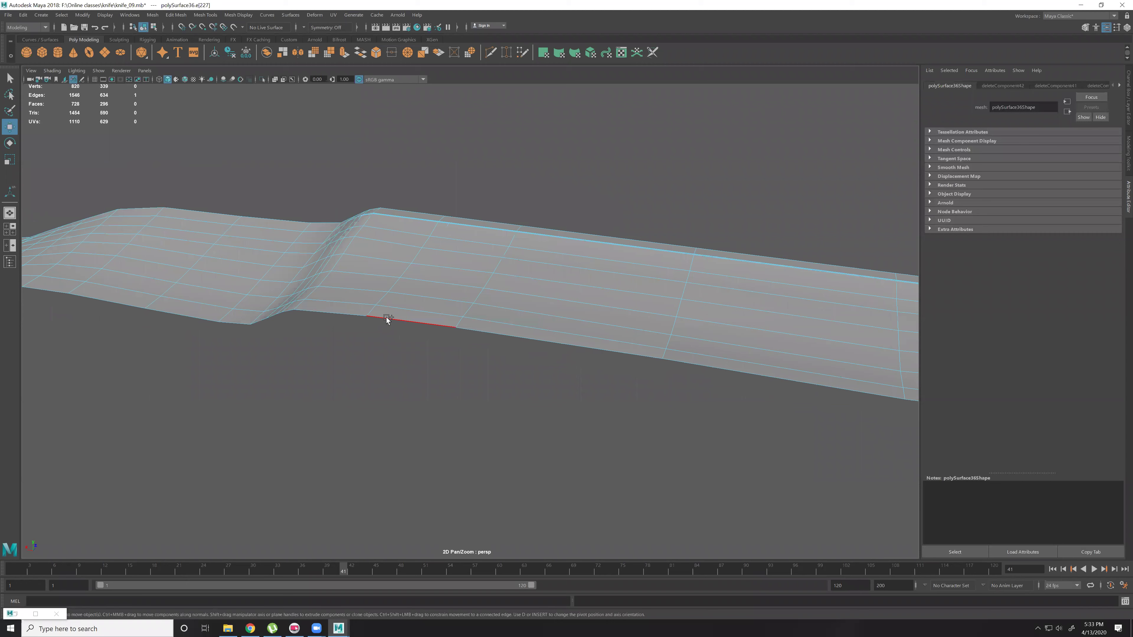
double_click(386, 320)
alt+drag(548, 366, 552, 311)
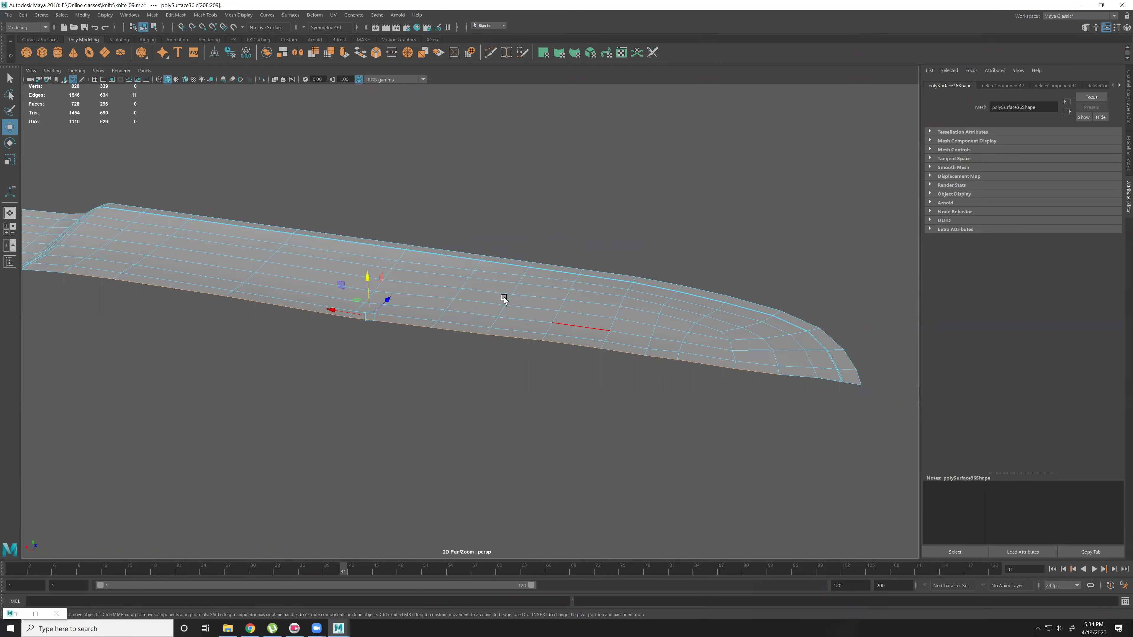
shift+right_click(499, 308)
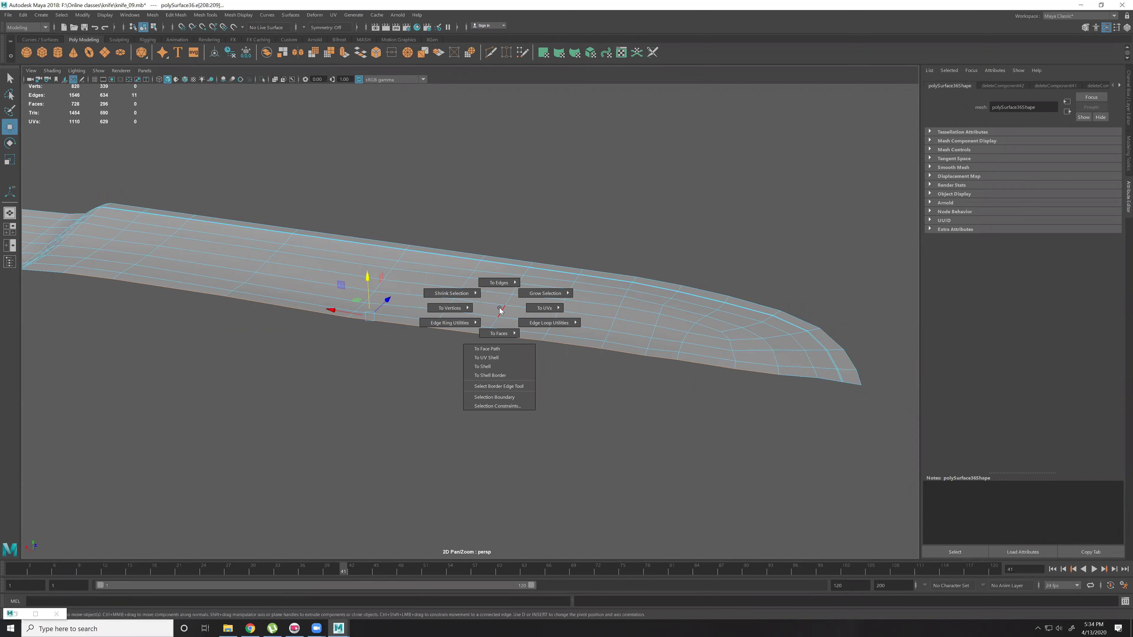
mouse_move(451, 308)
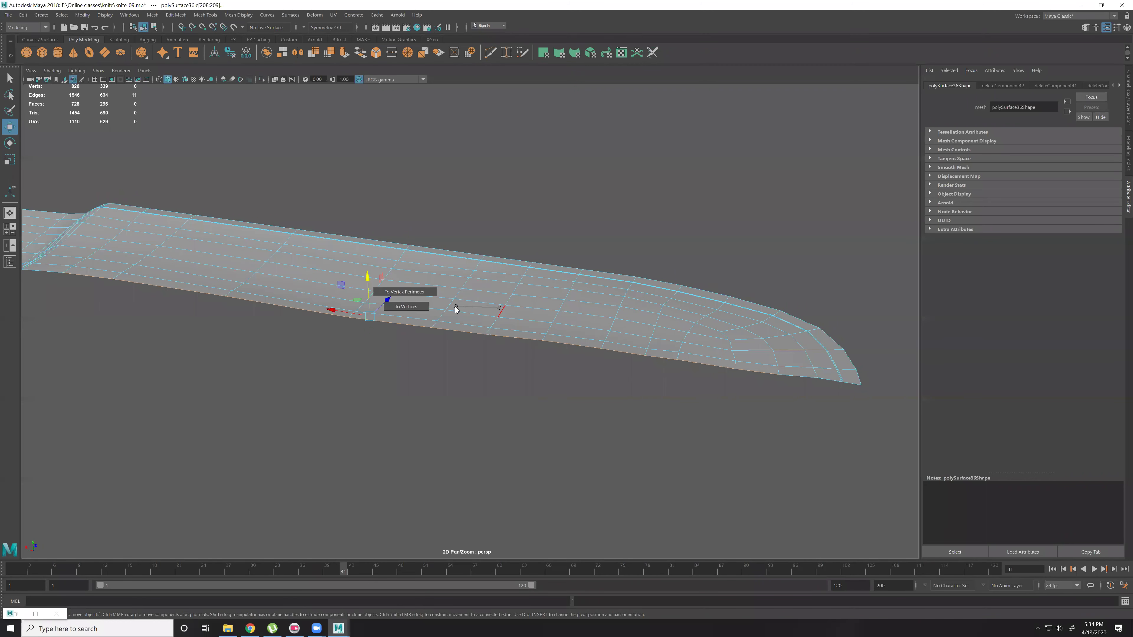
click(407, 306)
Try to flatten the selected centre-edge vertices vertically by scaling and rotate the row slightly.
alt+drag(526, 340, 528, 309)
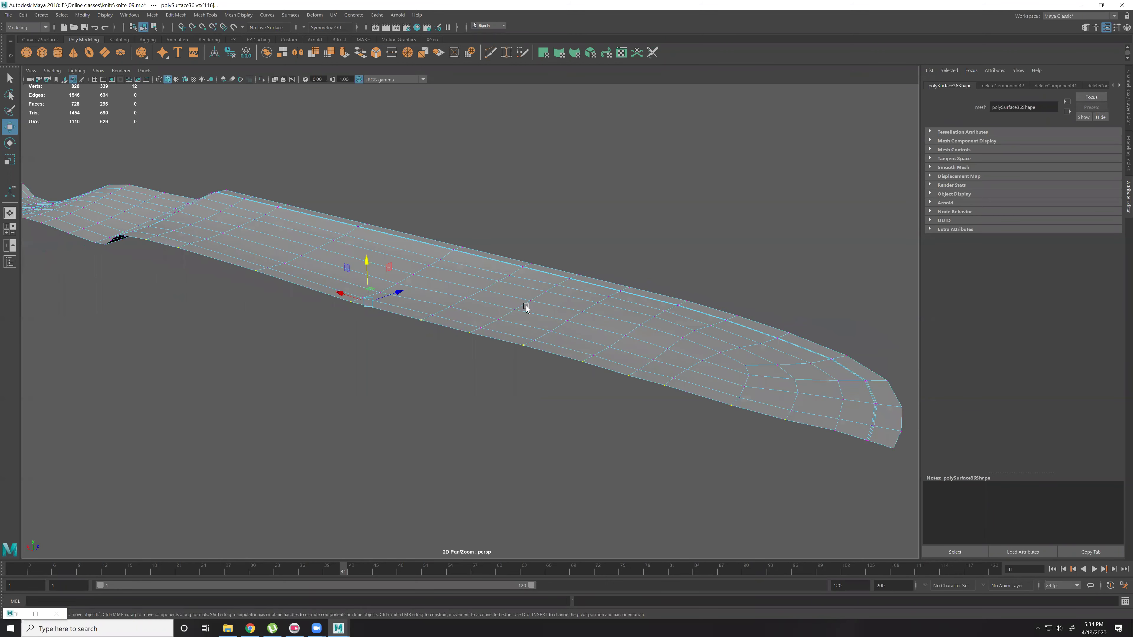
alt+middle_drag(528, 309, 393, 232)
alt+right_drag(527, 285, 628, 325)
alt+middle_drag(628, 326, 803, 373)
alt+drag(399, 288, 498, 369)
key(r)
alt+right_drag(633, 376, 624, 361)
key(e)
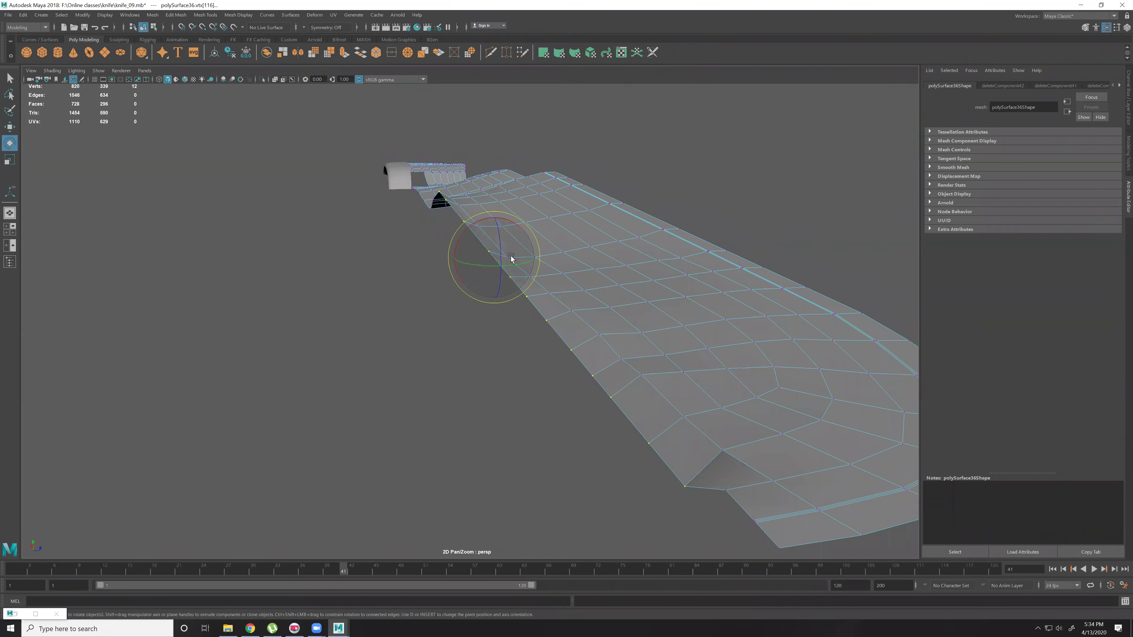
drag(499, 243, 501, 253)
Snap the selection's pivot to the row's vertex nearest the stepped section and scale the row flat vertically.
alt+drag(640, 347, 386, 292)
alt+right_drag(386, 292, 424, 299)
alt+middle_drag(423, 299, 473, 316)
key(w)
key(d)
key(v)
middle_click(453, 256)
key(r)
drag(454, 217, 670, 287)
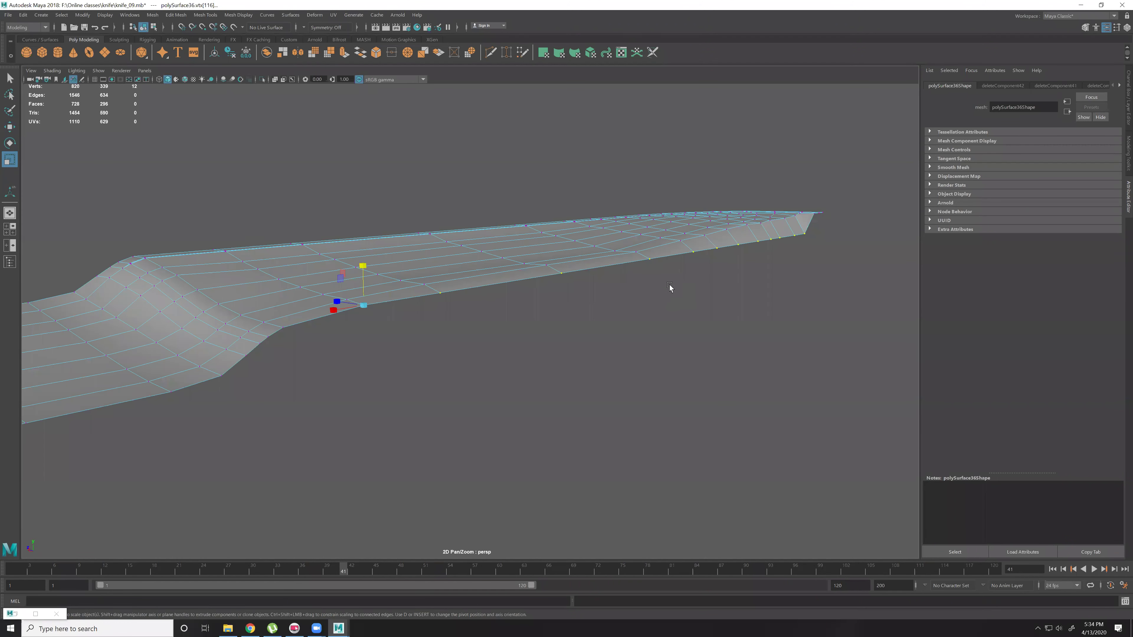
Rotate the flattened vertex row about its snapped pivot to follow the surface, refining the angle in the front view.
key(e)
drag(347, 279, 345, 278)
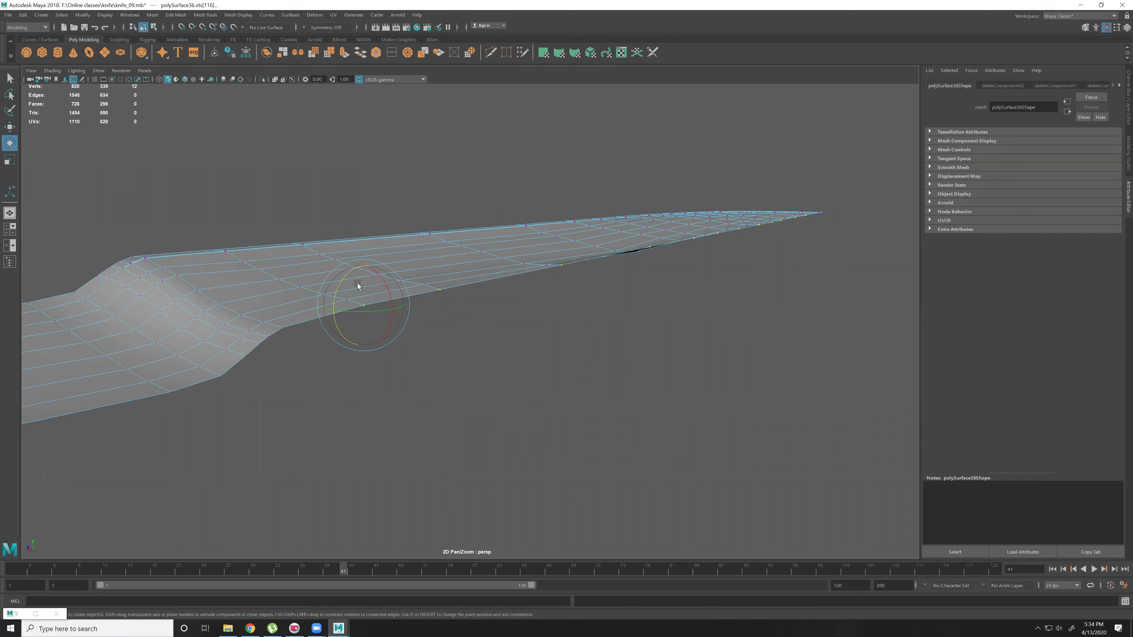
key(space)
key(space)
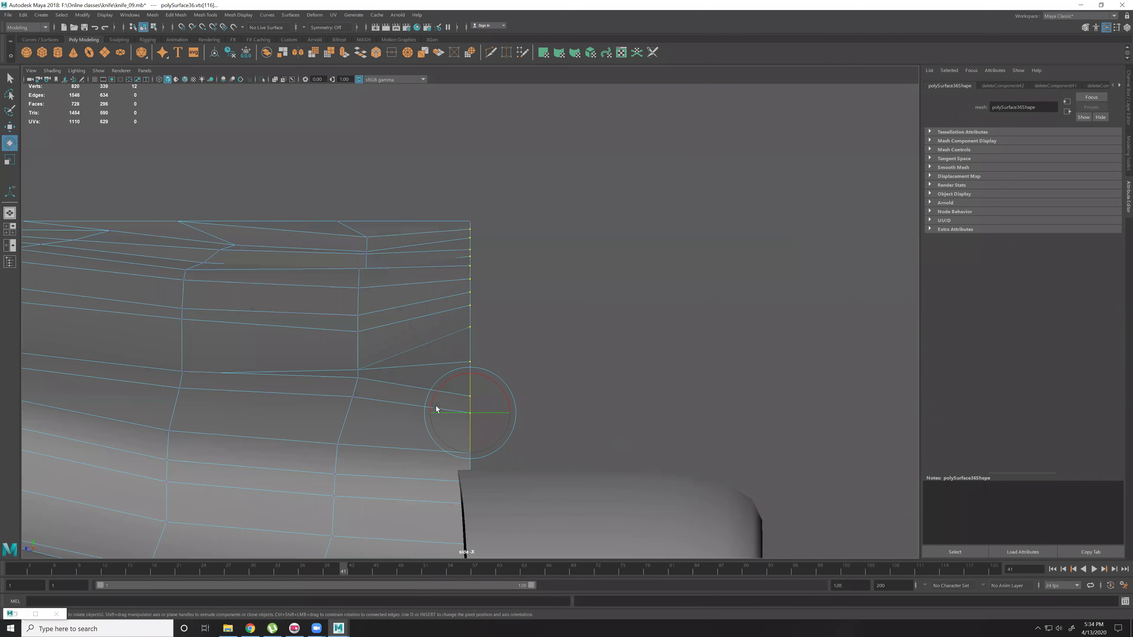
key(space)
key(space)
alt+middle_drag(493, 402, 257, 416)
scroll(723, 352, up, 2)
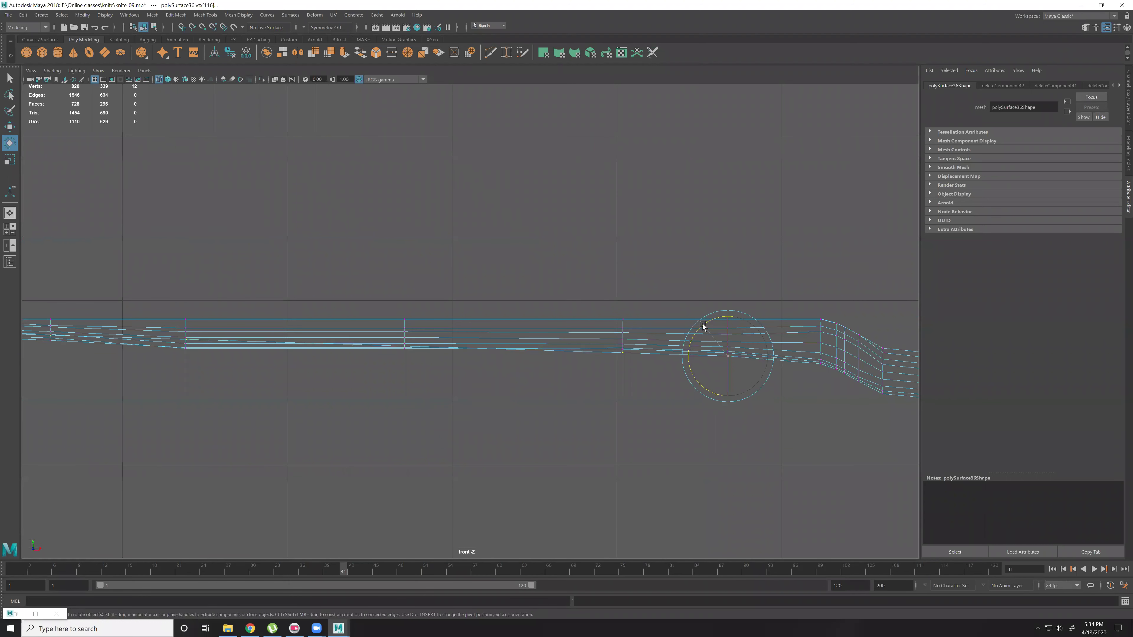
drag(703, 327, 700, 327)
Deselect the centre-edge vertices nearest the stepped section and raise the remaining vertices of the row slightly.
alt+middle_drag(700, 326, 620, 357)
key(w)
ctrl+drag(659, 321, 734, 403)
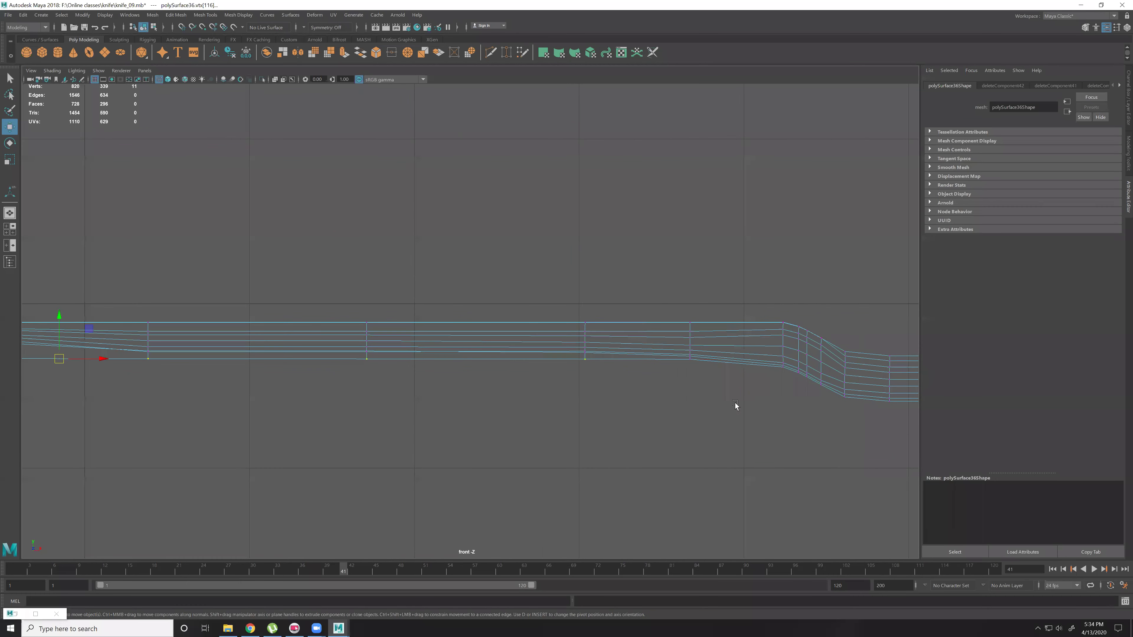
ctrl+drag(543, 316, 711, 458)
alt+middle_drag(471, 370, 814, 406)
alt+middle_drag(48, 392, 520, 368)
alt+middle_drag(863, 382, 410, 380)
ctrl+drag(694, 335, 756, 402)
alt+middle_drag(526, 363, 662, 384)
drag(337, 334, 339, 331)
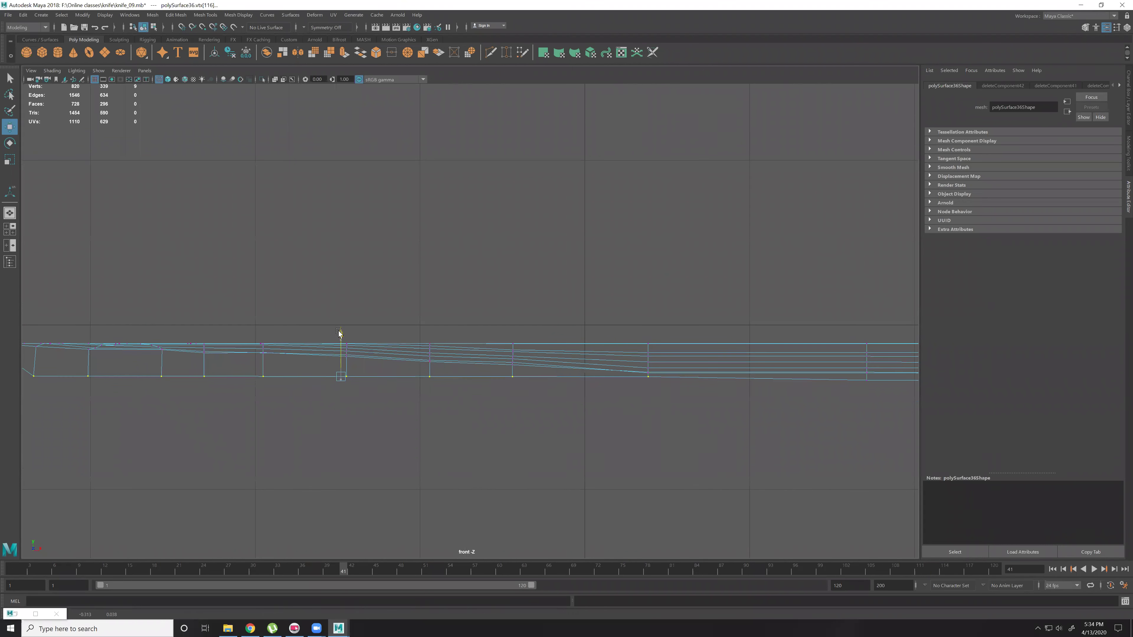
Keep dropping vertices from the stepped-section end of the selection, raising the rest of the centre edge slightly each time.
ctrl+drag(610, 359, 674, 399)
alt+middle_drag(589, 395, 671, 416)
middle_drag(505, 442, 497, 434)
ctrl+drag(612, 410, 573, 379)
alt+middle_drag(501, 427, 584, 446)
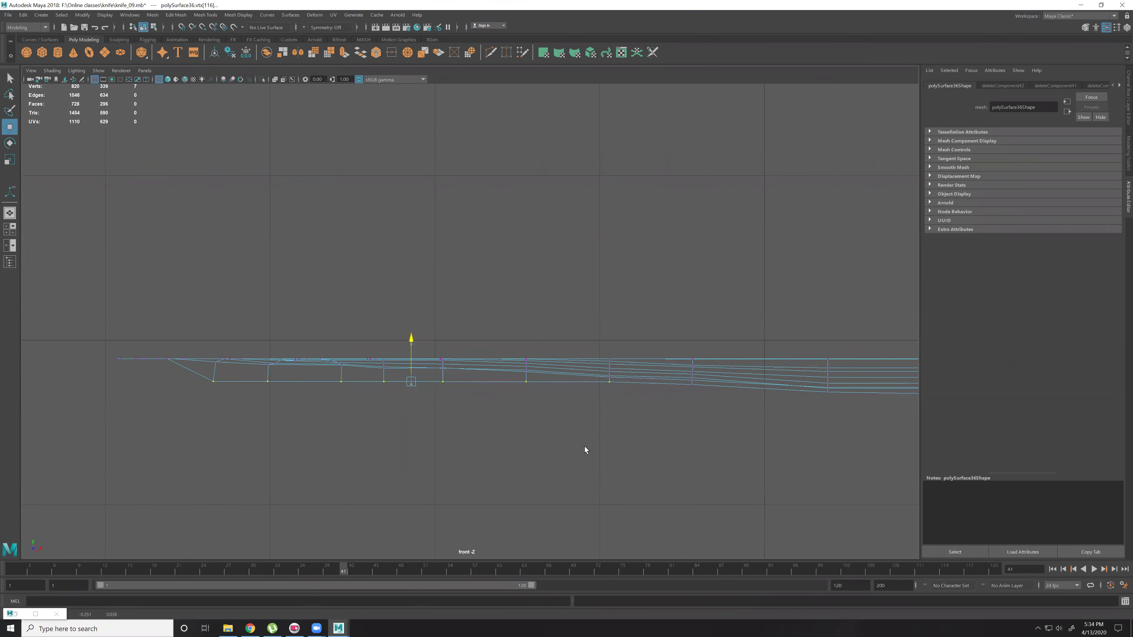
ctrl+drag(588, 402, 625, 373)
alt+middle_drag(586, 436, 658, 428)
middle_drag(609, 447, 607, 442)
ctrl+drag(660, 330, 567, 436)
alt+middle_drag(559, 425, 635, 435)
middle_drag(600, 454, 598, 452)
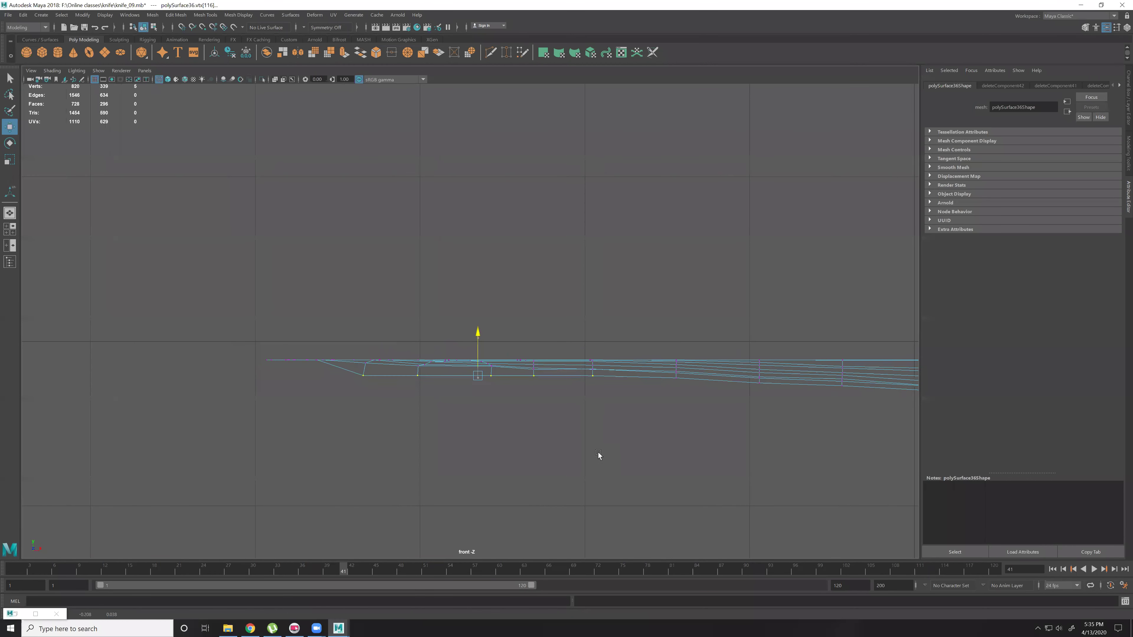
Taper the last centre-edge vertices upward toward the rounded end, narrowing the selection from four vertices to one between moves.
ctrl+drag(589, 449, 631, 379)
alt+middle_drag(557, 438, 618, 436)
ctrl+drag(662, 317, 607, 395)
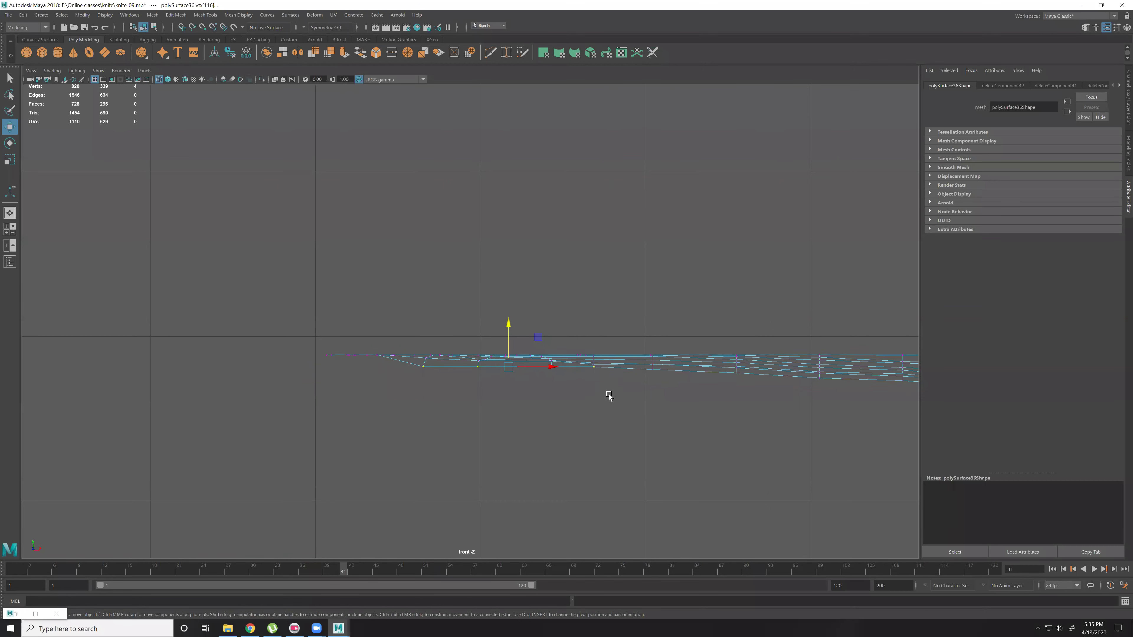
alt+right_drag(577, 369, 658, 459)
middle_drag(658, 458, 655, 456)
ctrl+drag(654, 473, 729, 388)
middle_drag(627, 480, 629, 476)
ctrl+drag(686, 363, 594, 462)
middle_drag(498, 480, 498, 476)
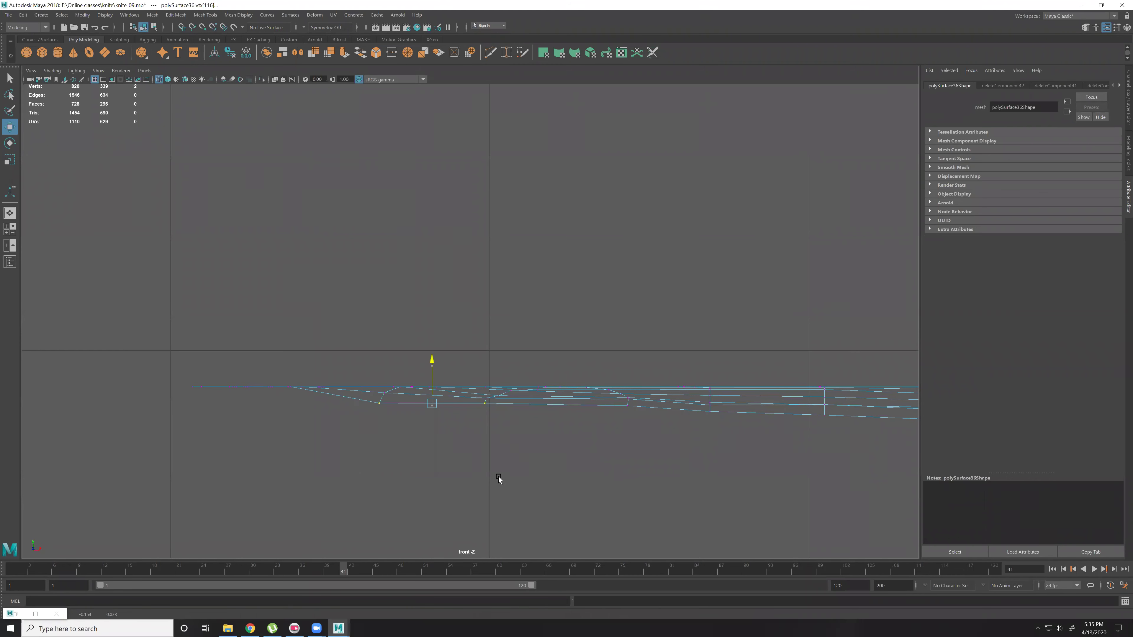
key(ctrl+z)
middle_drag(399, 470, 398, 465)
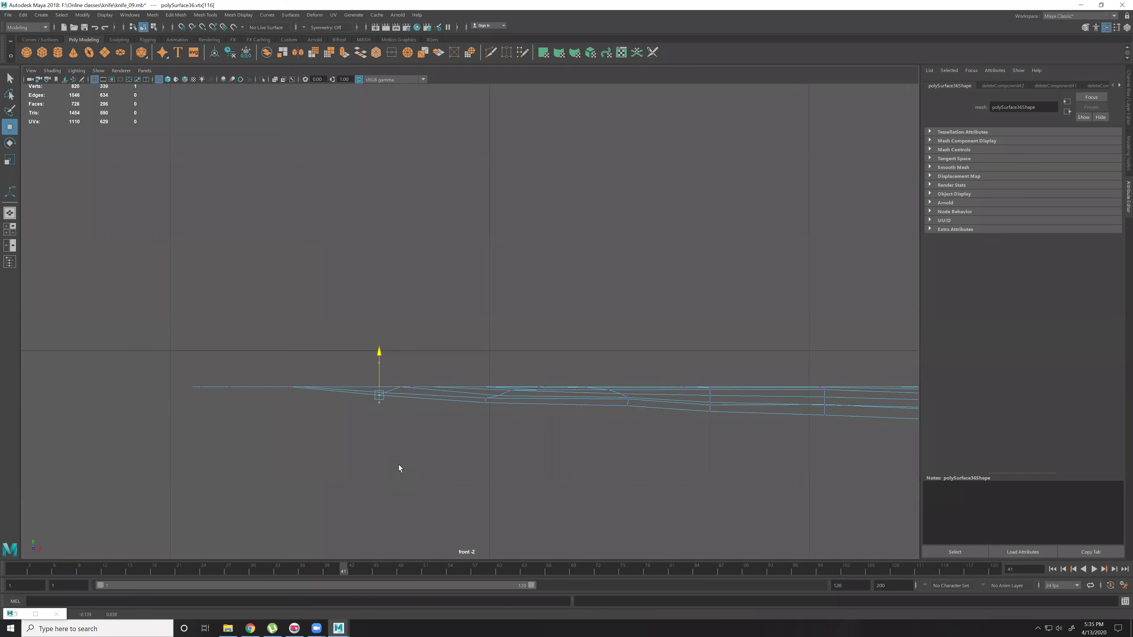
In the perspective view, select the edge row just inside the open centre edge up to the stepped section and convert it to vertices.
key(space)
key(space)
alt+drag(631, 340, 429, 270)
scroll(442, 280, down, 5)
alt+drag(455, 319, 540, 418)
click(494, 363)
alt+drag(530, 365, 334, 354)
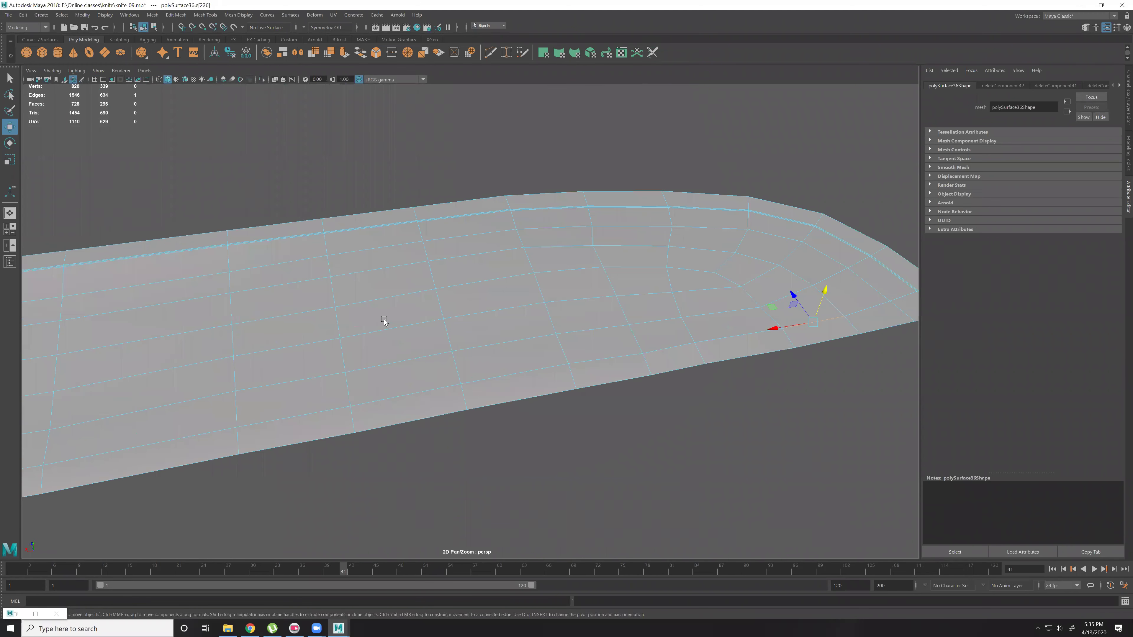
alt+drag(384, 319, 365, 334)
alt+drag(279, 333, 576, 344)
double_click(498, 324)
click(514, 340)
shift+double_click(713, 317)
ctrl+right_drag(480, 292, 374, 302)
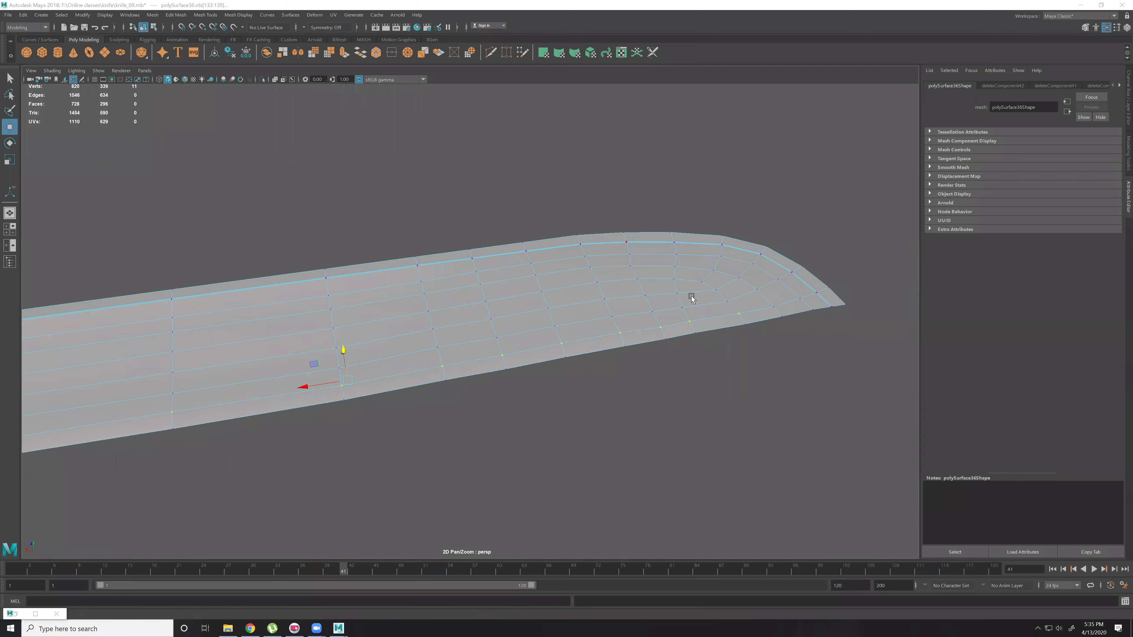
Snap the second row's pivot to its vertex nearest the stepped section and scale the row flat vertically.
alt+drag(627, 327, 448, 268)
alt+middle_drag(448, 268, 731, 369)
scroll(731, 369, up, 4)
key(d)
key(v)
click(529, 259)
key(r)
alt+drag(518, 409, 409, 241)
key(w)
key(ctrl+z)
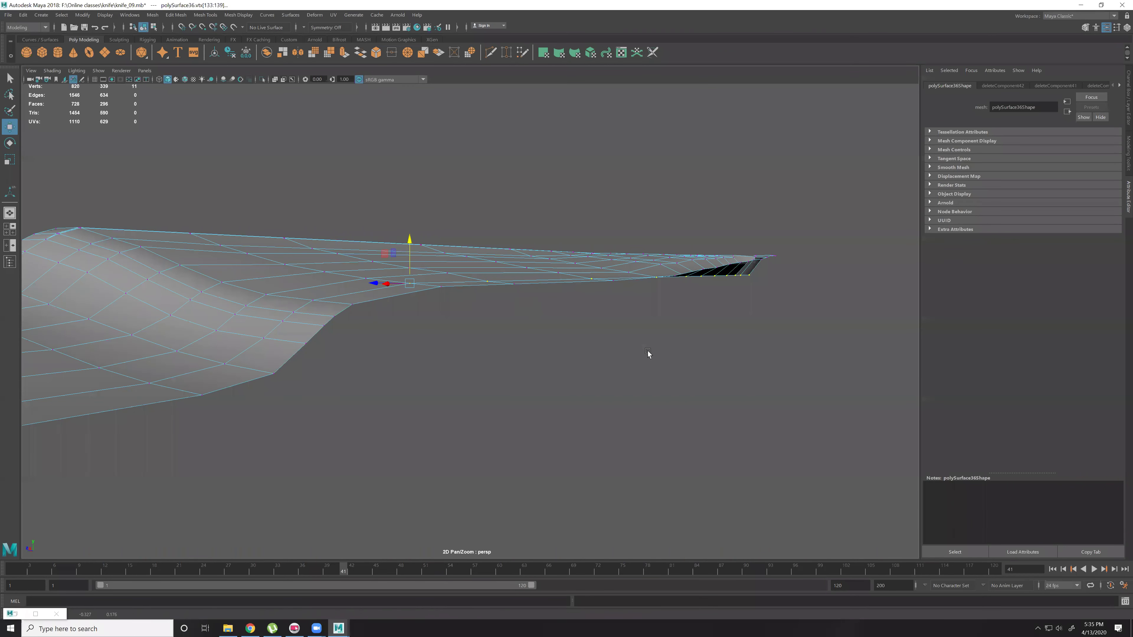
In the front view, rotate the flattened second row about its snapped pivot to follow the surface slope.
key(space)
key(space)
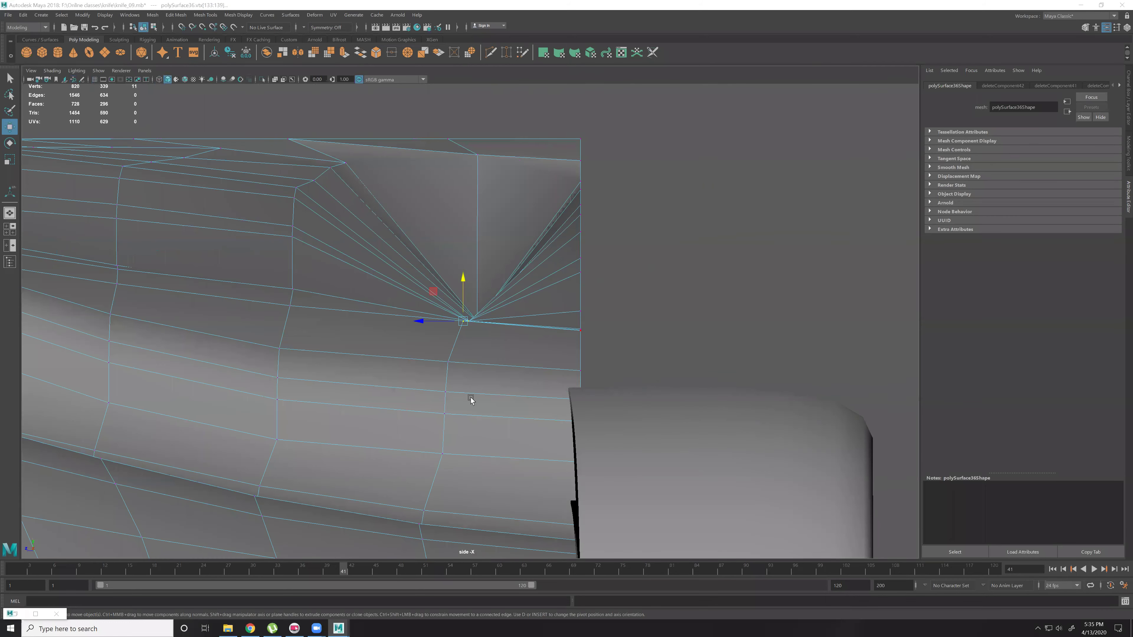
key(space)
key(space)
alt+right_drag(520, 311, 650, 339)
alt+middle_drag(650, 339, 484, 346)
alt+right_drag(484, 346, 730, 417)
key(e)
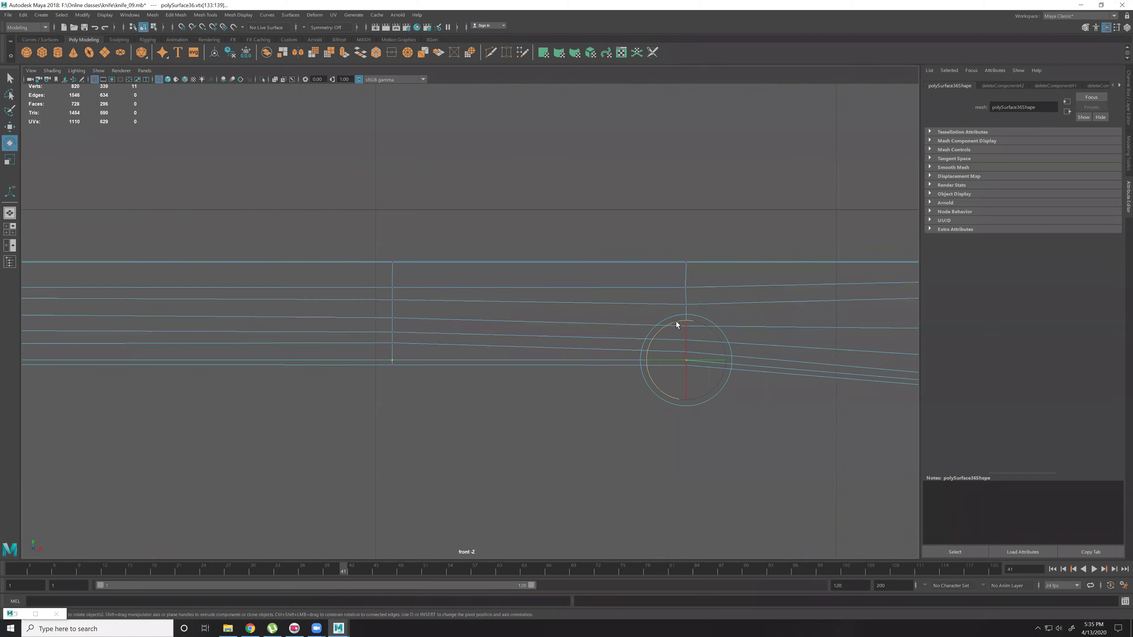
scroll(457, 372, down, 5)
scroll(362, 321, up, 6)
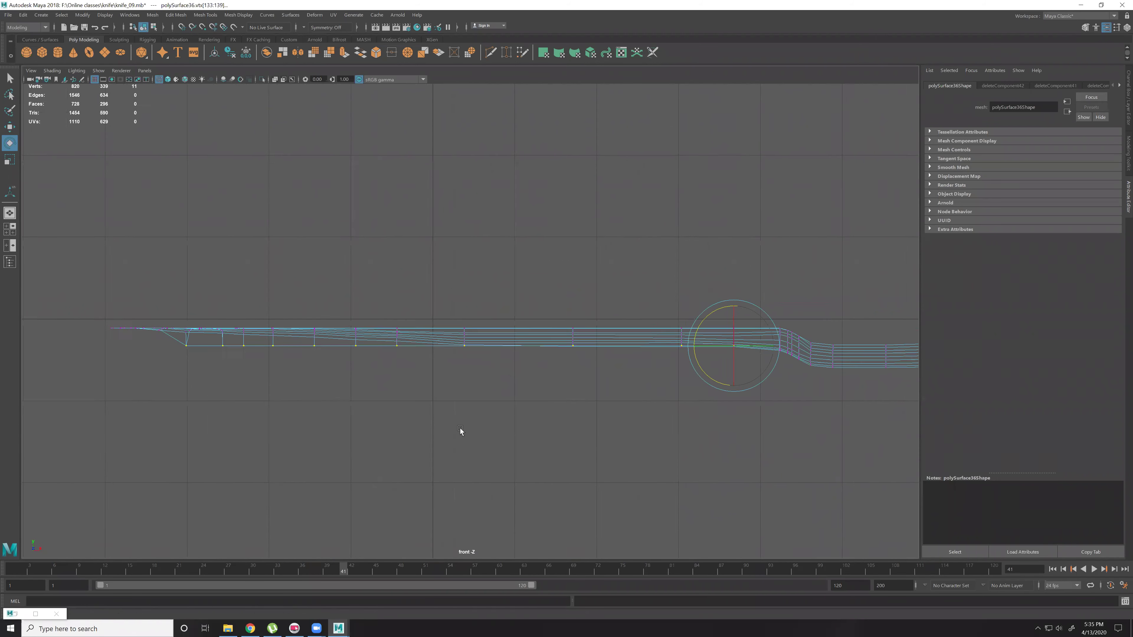
middle_drag(467, 409, 464, 407)
key(ctrl+z)
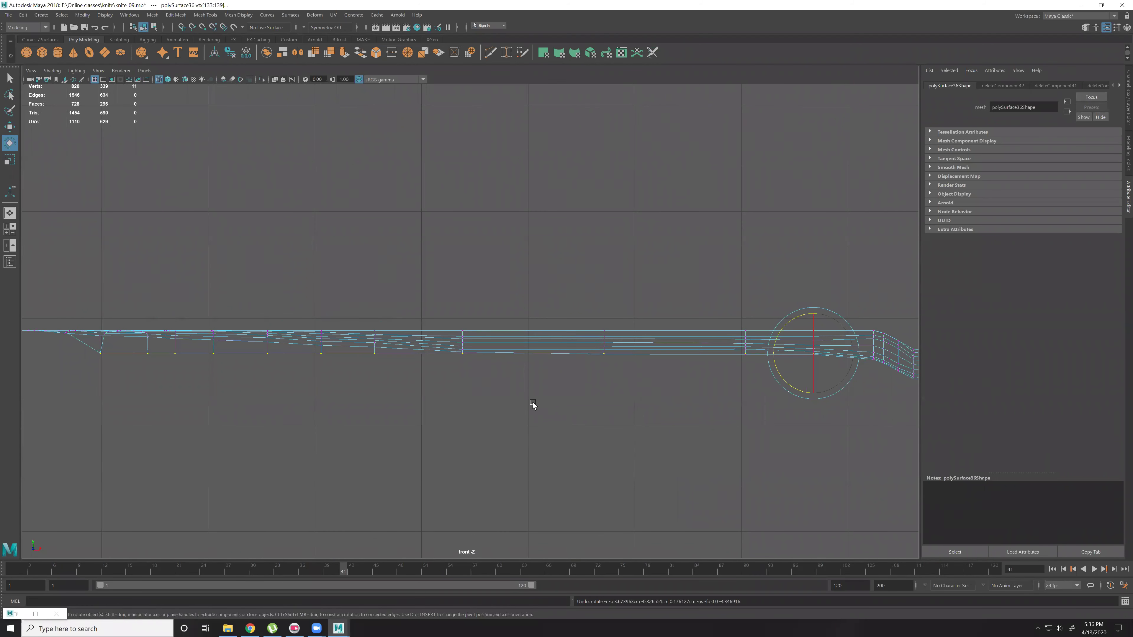
drag(778, 334, 778, 333)
Deselect second-row vertices one by one from the stepped-section end, lowering the remaining ones slightly to sit along the surface.
alt+middle_drag(612, 366, 439, 376)
alt+right_drag(439, 376, 692, 470)
key(w)
scroll(767, 440, up, 5)
ctrl+drag(860, 318, 793, 404)
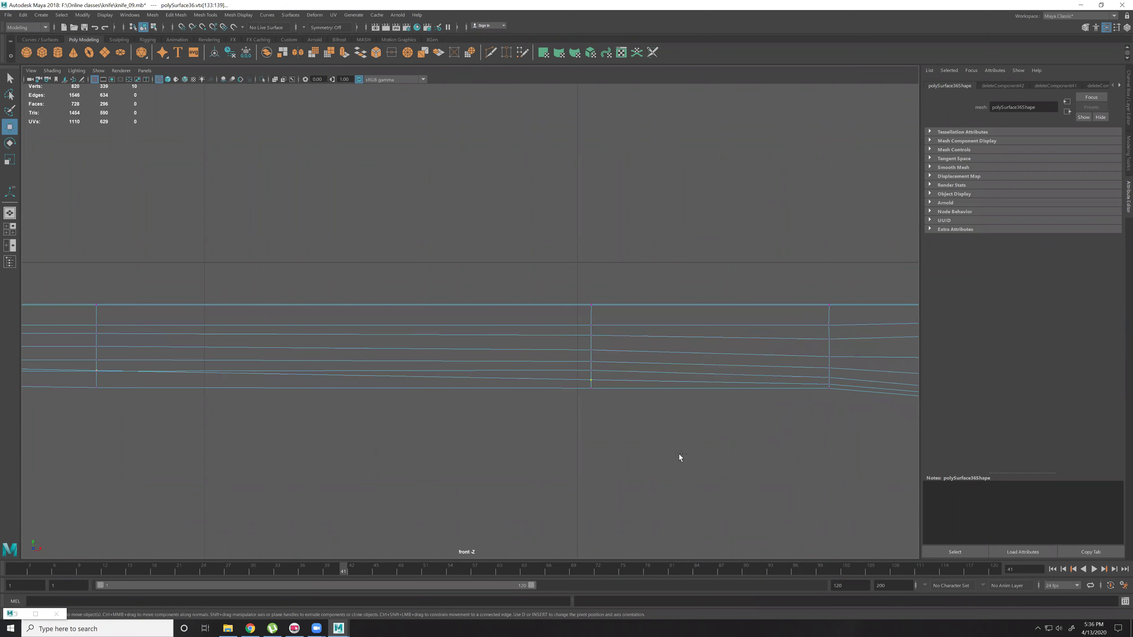
middle_drag(593, 439, 592, 442)
alt+middle_drag(518, 436, 628, 434)
ctrl+drag(793, 338, 665, 403)
alt+middle_drag(371, 453, 604, 457)
ctrl+drag(646, 307, 392, 437)
alt+middle_drag(285, 476, 669, 482)
alt+middle_drag(346, 461, 617, 460)
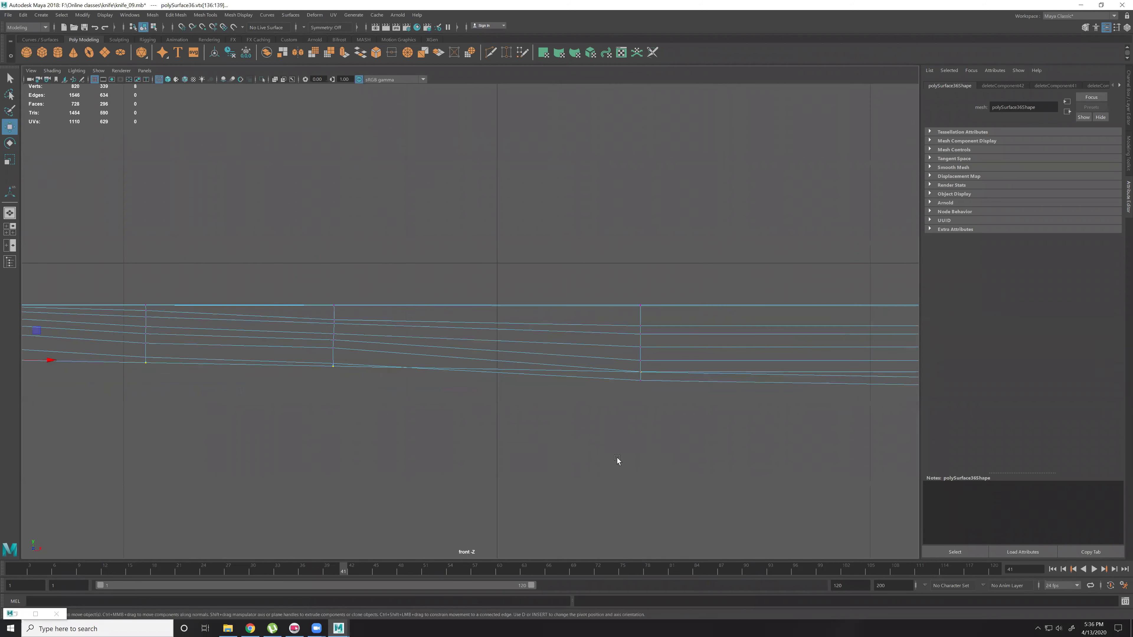
middle_drag(674, 401, 671, 413)
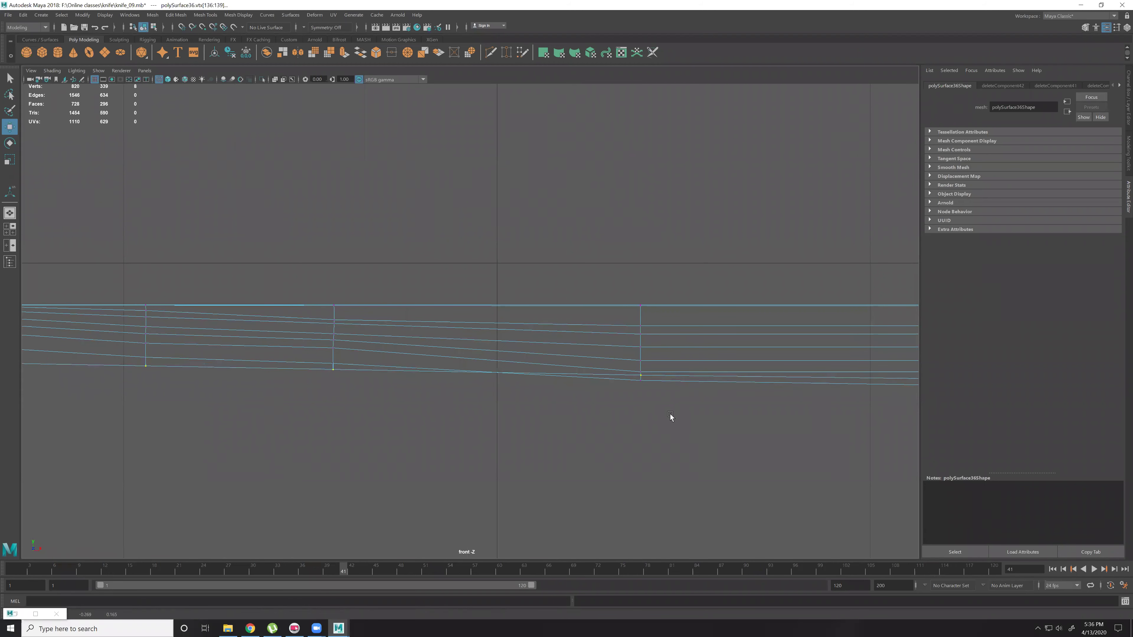
Continue deselecting along the second row toward the rounded end and raise the remaining vertices in small increments.
ctrl+drag(713, 324, 385, 463)
middle_drag(385, 463, 388, 450)
ctrl+drag(414, 308, 296, 427)
alt+middle_drag(295, 427, 614, 455)
middle_drag(512, 462, 507, 460)
ctrl+drag(536, 342, 450, 449)
mouse_move(451, 449)
alt+middle_down()
mouse_move(465, 476)
mouse_move(453, 470)
alt+middle_up()
ctrl+drag(533, 325, 392, 429)
ctrl+drag(486, 319, 355, 447)
alt+middle_drag(174, 488, 522, 480)
ctrl+drag(575, 357, 535, 435)
alt+middle_drag(523, 395, 612, 410)
scroll(513, 464, up, 2)
middle_drag(469, 489, 465, 487)
Reduce the selection to the second row's last vertices near the rounded end and raise them slightly.
ctrl+drag(556, 404, 486, 448)
alt+middle_drag(381, 493, 506, 484)
scroll(532, 508, up, 2)
alt+middle_drag(510, 524, 524, 475)
ctrl+drag(692, 269, 488, 485)
alt+middle_drag(415, 480, 705, 480)
middle_drag(521, 472, 519, 470)
Select the two neighbouring vertices at the rounded end of the rows and scale them slightly in the vertical direction.
scroll(482, 439, down, 2)
alt+middle_drag(360, 389, 473, 424)
scroll(501, 477, up, 2)
alt+middle_drag(545, 505, 543, 478)
scroll(543, 478, up, 2)
drag(530, 398, 498, 428)
key(r)
mouse_move(507, 370)
mouse_down()
mouse_move(502, 393)
mouse_move(504, 366)
mouse_up()
key(w)
Return to the perspective view, select the whole surface and inspect its shape in smooth preview.
key(space)
key(space)
key(f)
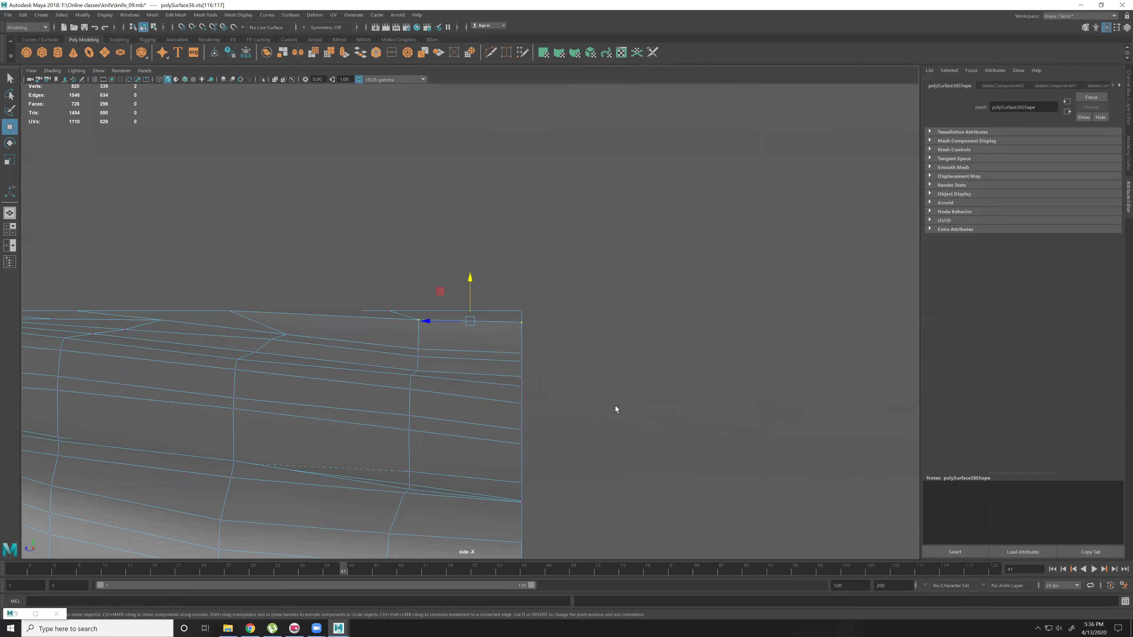
alt+right_drag(615, 406, 472, 402)
key(f)
key(space)
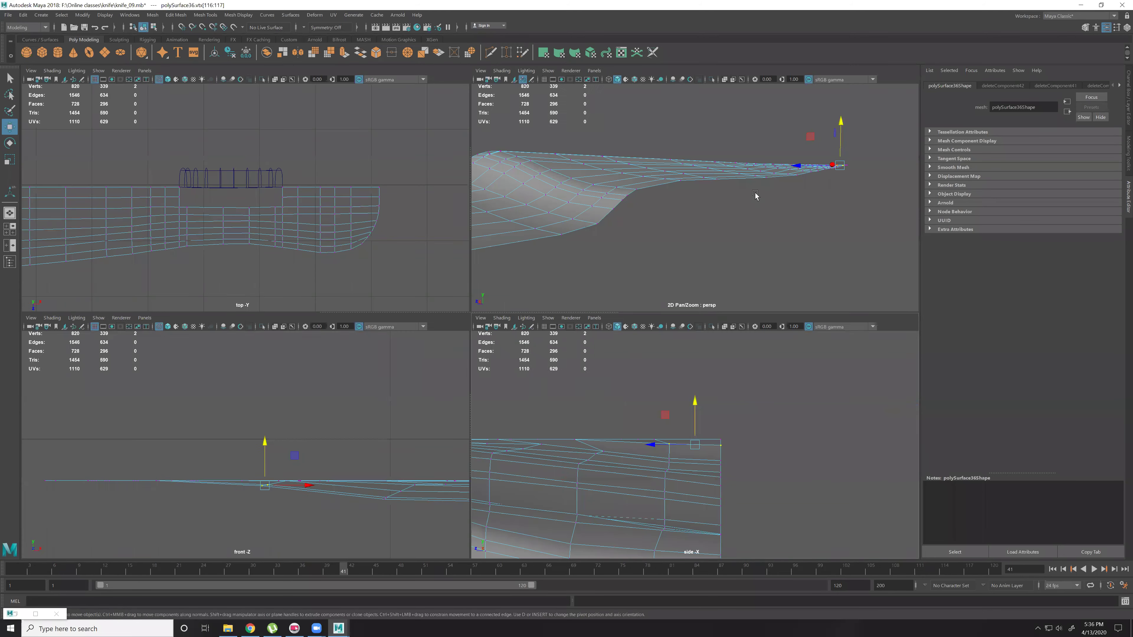
key(space)
alt+right_drag(597, 323, 538, 319)
scroll(583, 325, up, 5)
alt+drag(538, 319, 567, 323)
right_drag(567, 323, 602, 295)
click(846, 354)
click(503, 302)
key(3)
click(606, 361)
alt+drag(606, 360, 630, 424)
alt+drag(616, 443, 649, 466)
Orbit to the rounded end and select two neighbouring vertices on the row just inside the centre edge.
right_drag(648, 481, 640, 445)
double_click(644, 480)
alt+drag(657, 488, 668, 462)
right_drag(665, 458, 638, 456)
click(673, 454)
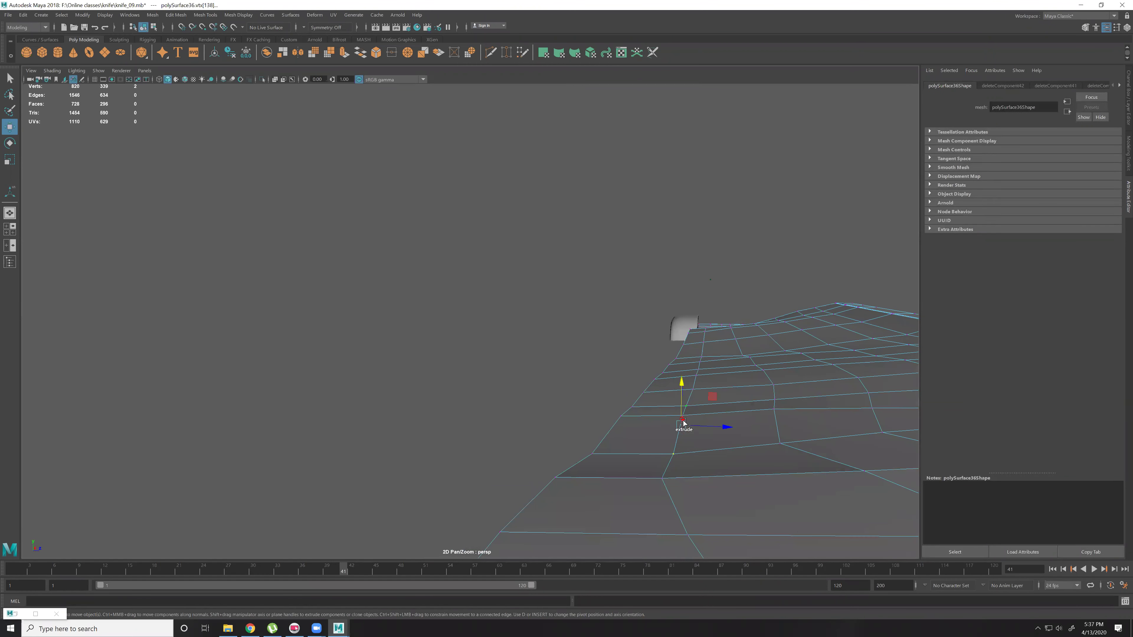
Try to scale the two selected vertices vertically.
key(r)
drag(682, 387, 687, 444)
key(ctrl+z)
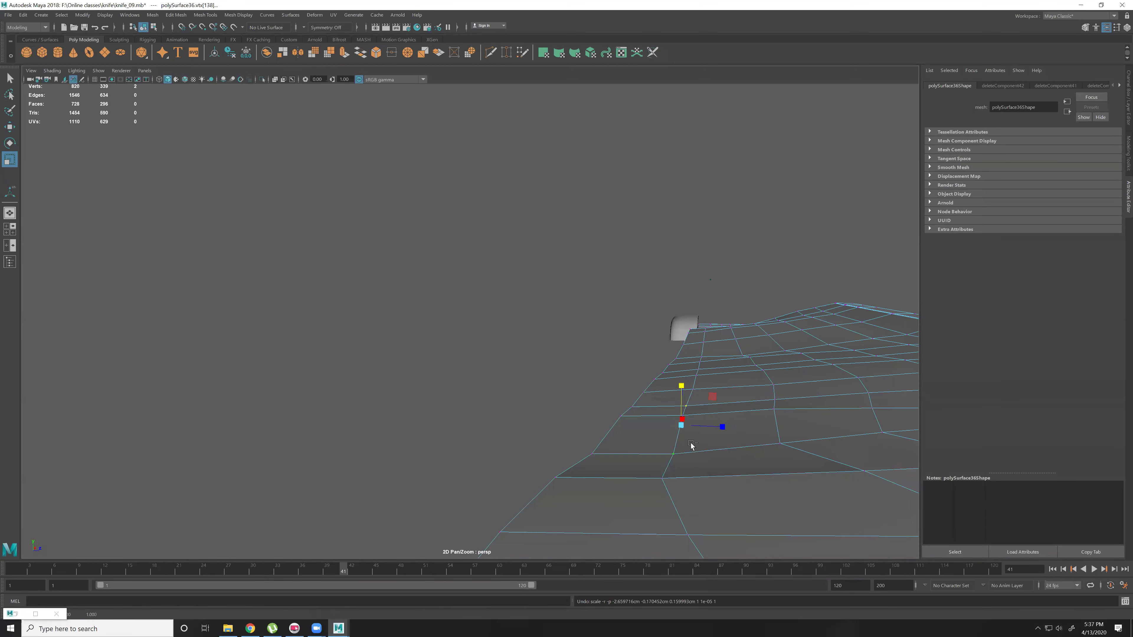
Raise the two selected vertices slightly along the vertical axis.
key(w)
drag(681, 389, 679, 380)
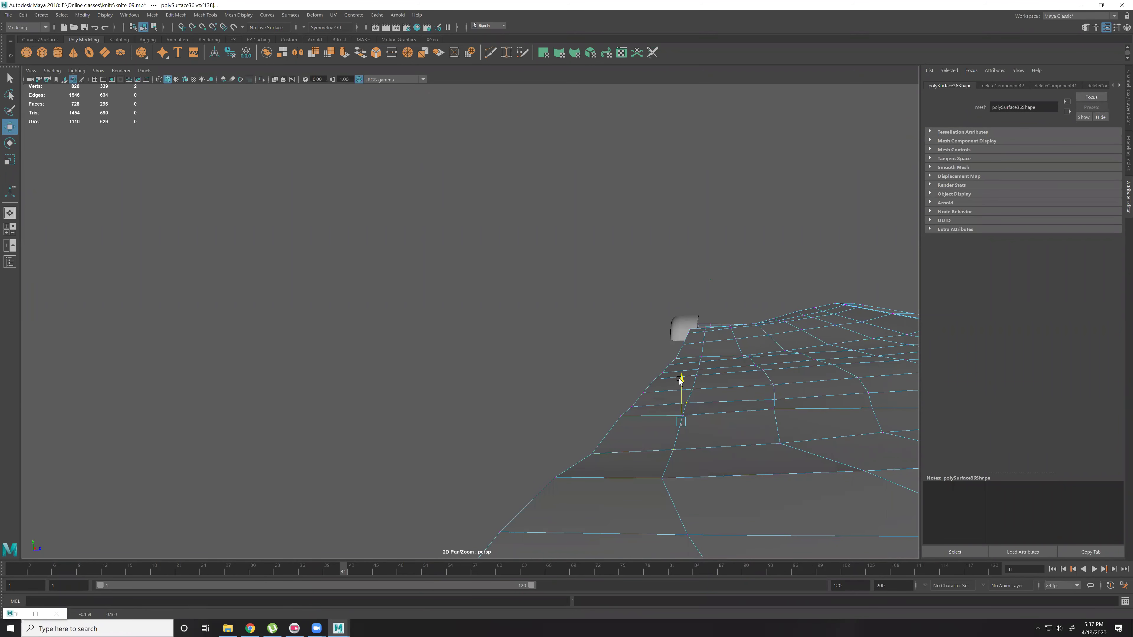
scroll(685, 388, down, 2)
Try to select the edge segments of the next inner row from the rounded end to the stepped section.
alt+drag(722, 413, 748, 435)
right_drag(733, 407, 731, 379)
click(718, 405)
alt+drag(699, 309, 607, 409)
shift+click(593, 379)
key(f)
scroll(621, 406, down, 4)
alt+middle_drag(621, 406, 902, 440)
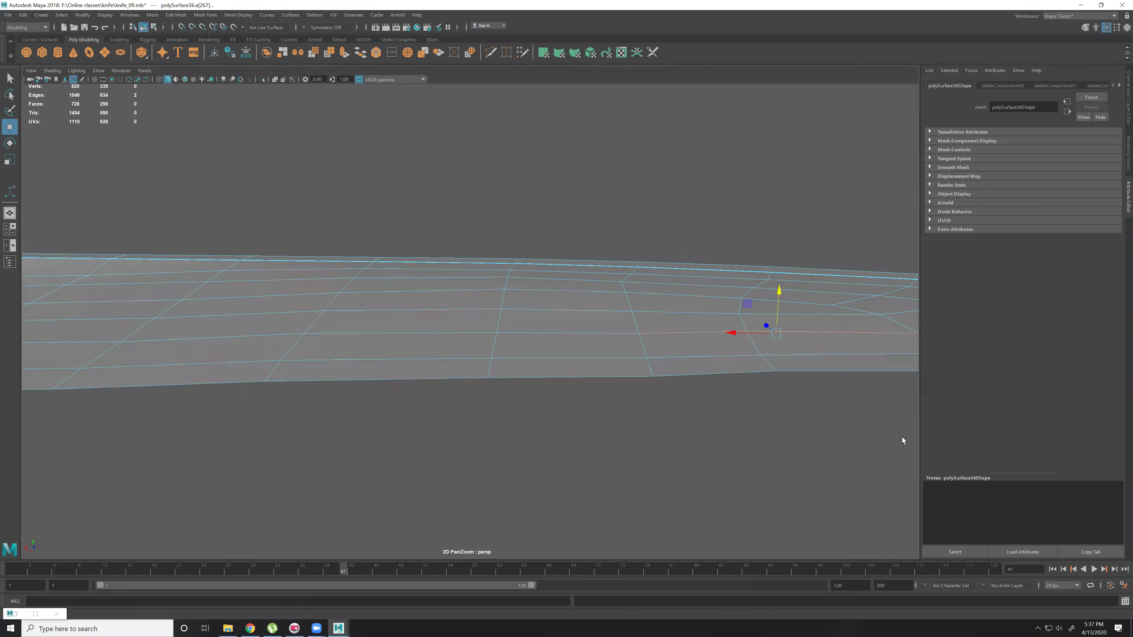
scroll(530, 392, down, 4)
alt+middle_drag(531, 393, 914, 428)
alt+drag(487, 339, 404, 367)
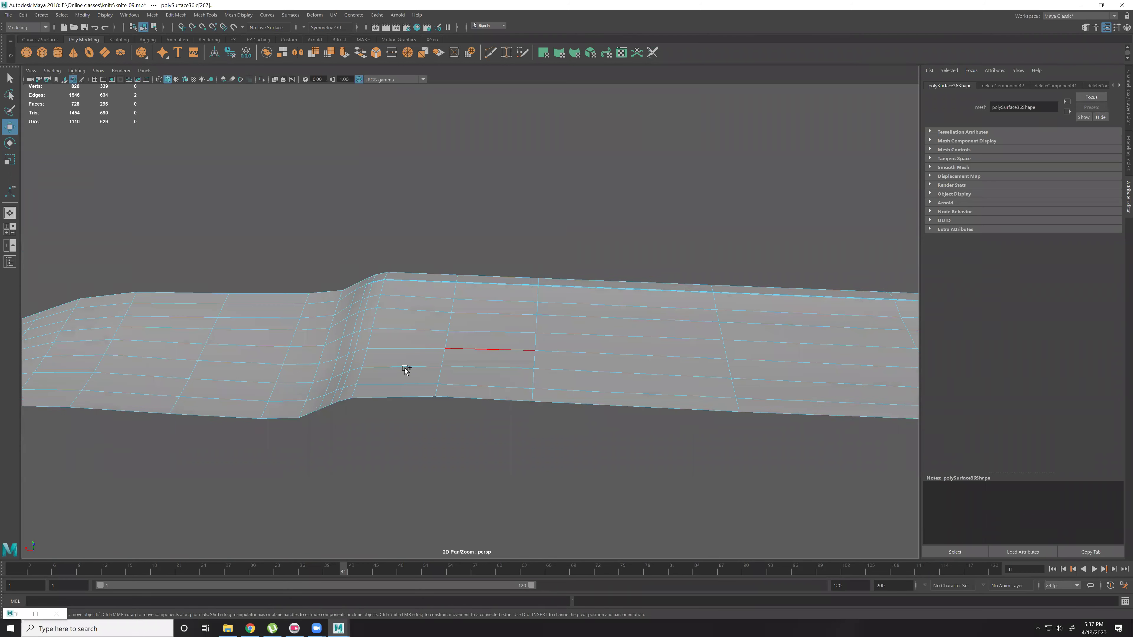
alt+drag(684, 377, 442, 344)
shift+double_click(441, 344)
key(f)
Select the edge segments of the second row in from the open centre edge, from the stepped section to the rounded end.
click(482, 304)
click(486, 311)
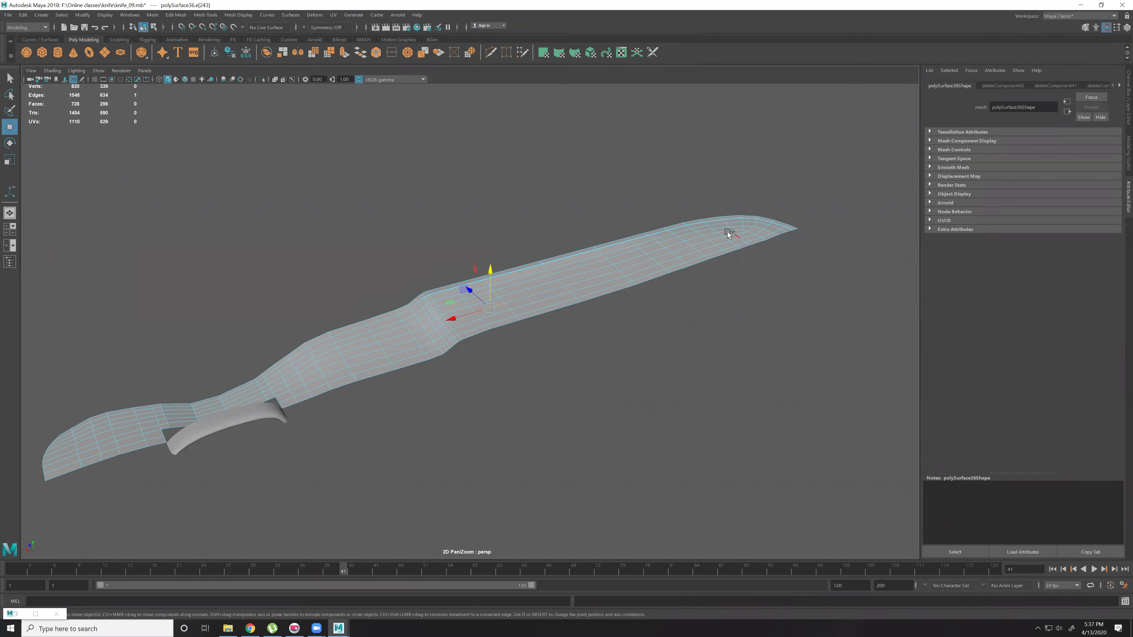
key(f)
alt+drag(546, 269, 655, 271)
key(F9)
alt+middle_drag(635, 329, 727, 263)
right_drag(522, 355, 560, 341)
key(F10)
click(532, 339)
alt+middle_drag(667, 288, 339, 544)
double_click(635, 337)
alt+drag(636, 337, 425, 349)
Scale the edge row flat vertically without its segment at the step, and convert the selection to vertices.
key(r)
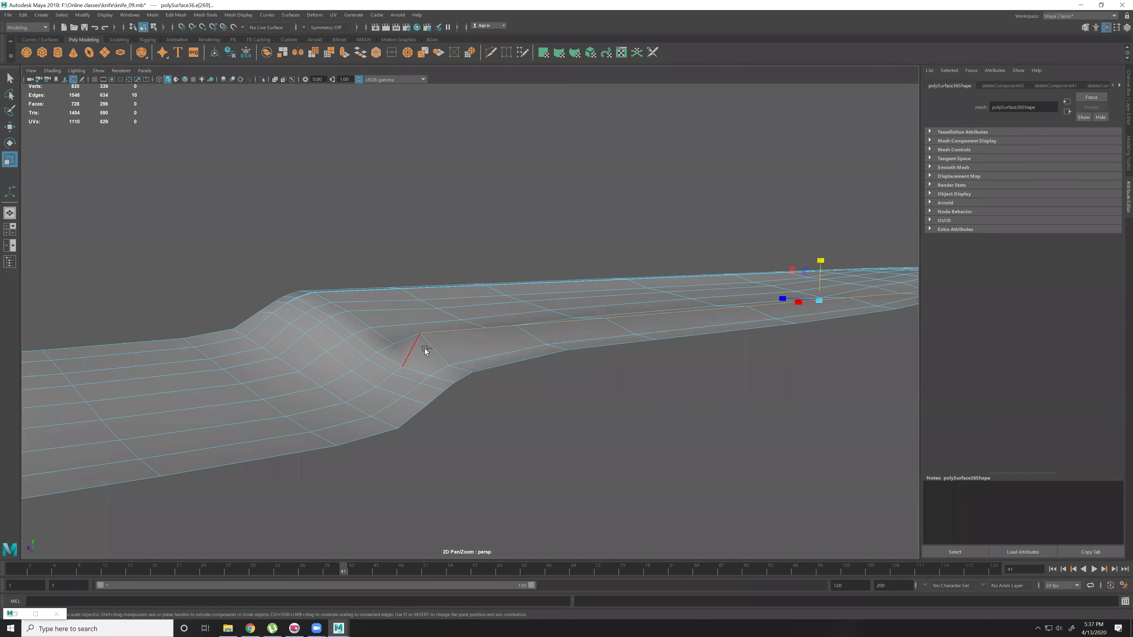
key(w)
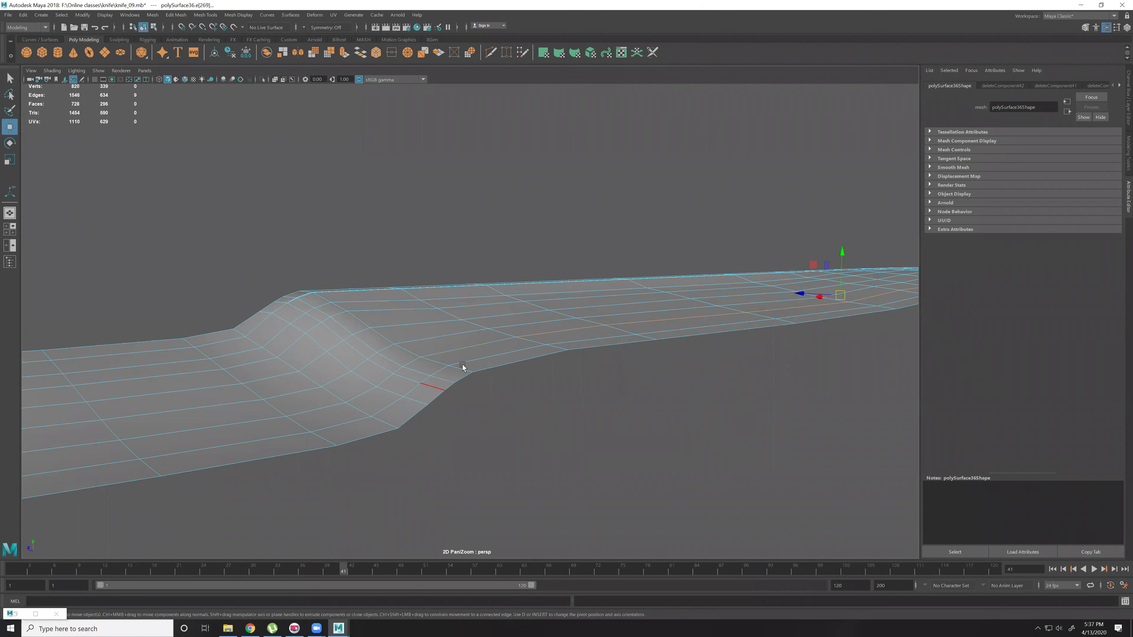
click(511, 338)
key(r)
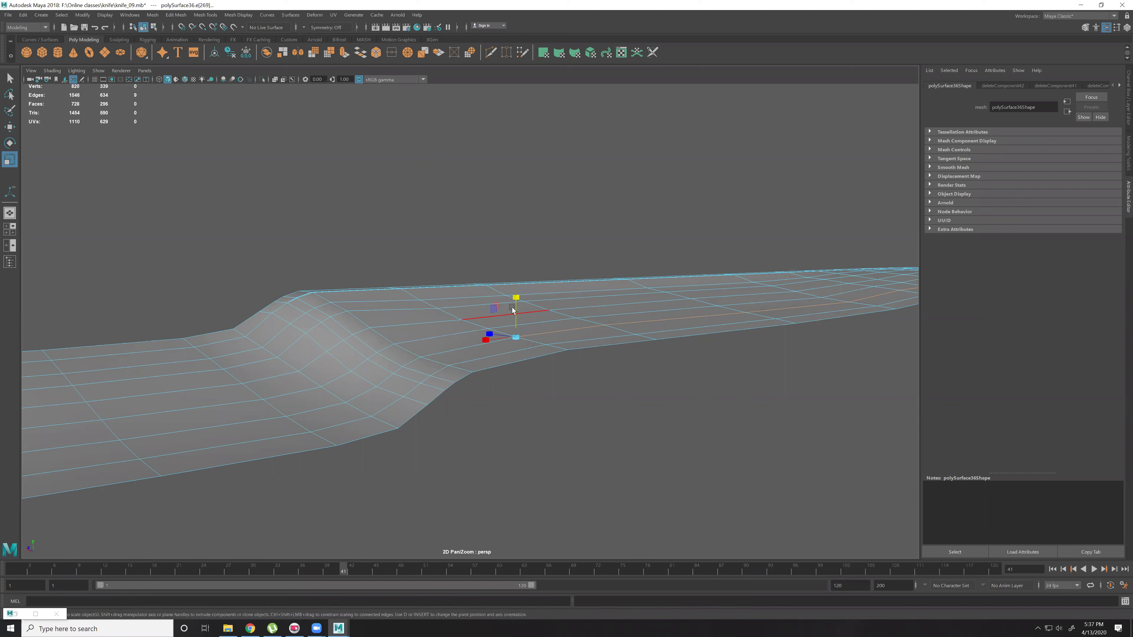
ctrl+right_drag(601, 325, 448, 306)
alt+drag(447, 306, 595, 348)
key(w)
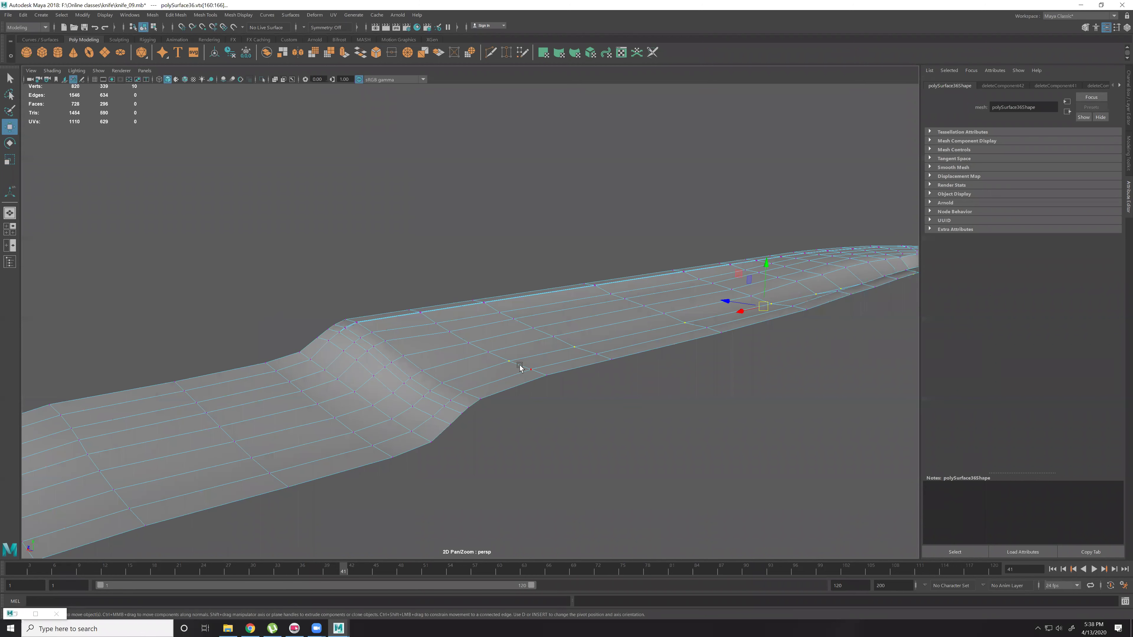
Examine the flattened vertex row close up in the front view.
key(space)
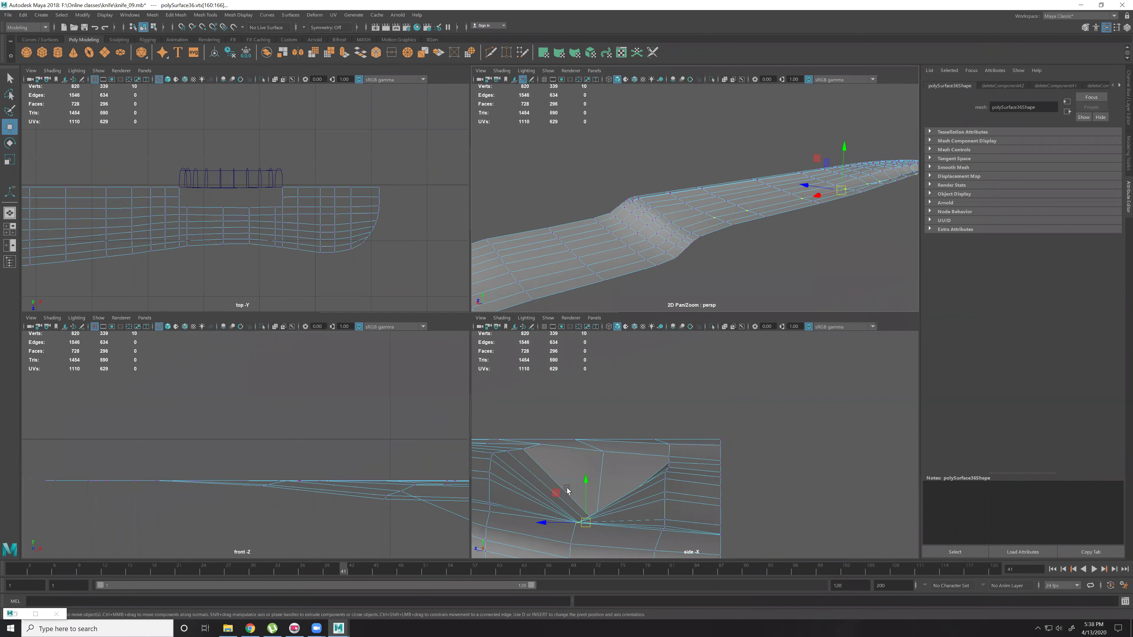
key(space)
alt+middle_drag(630, 422, 754, 396)
alt+middle_drag(401, 378, 615, 374)
alt+middle_drag(875, 386, 597, 394)
alt+middle_drag(783, 386, 549, 397)
scroll(670, 428, up, 1)
alt+right_drag(638, 444, 776, 500)
alt+middle_drag(792, 505, 574, 447)
alt+right_drag(574, 447, 769, 513)
key(ctrl+z)
key(ctrl+z)
key(ctrl+z)
key(f)
click(467, 287)
key(ctrl+z)
alt+middle_drag(594, 304, 399, 297)
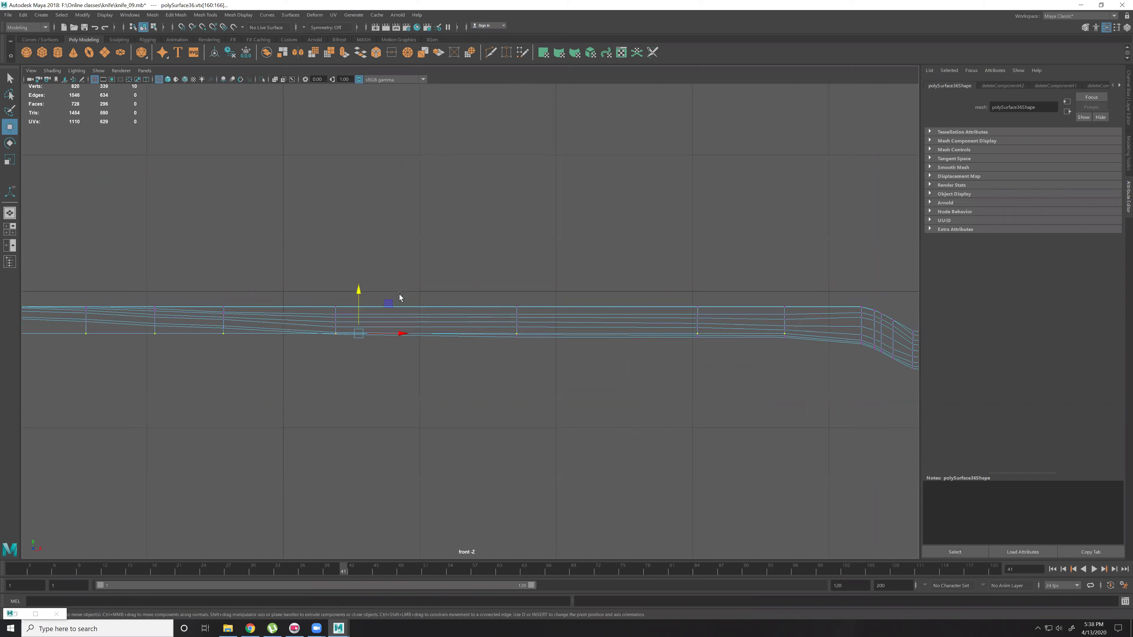
drag(358, 292, 577, 401)
key(ctrl+z)
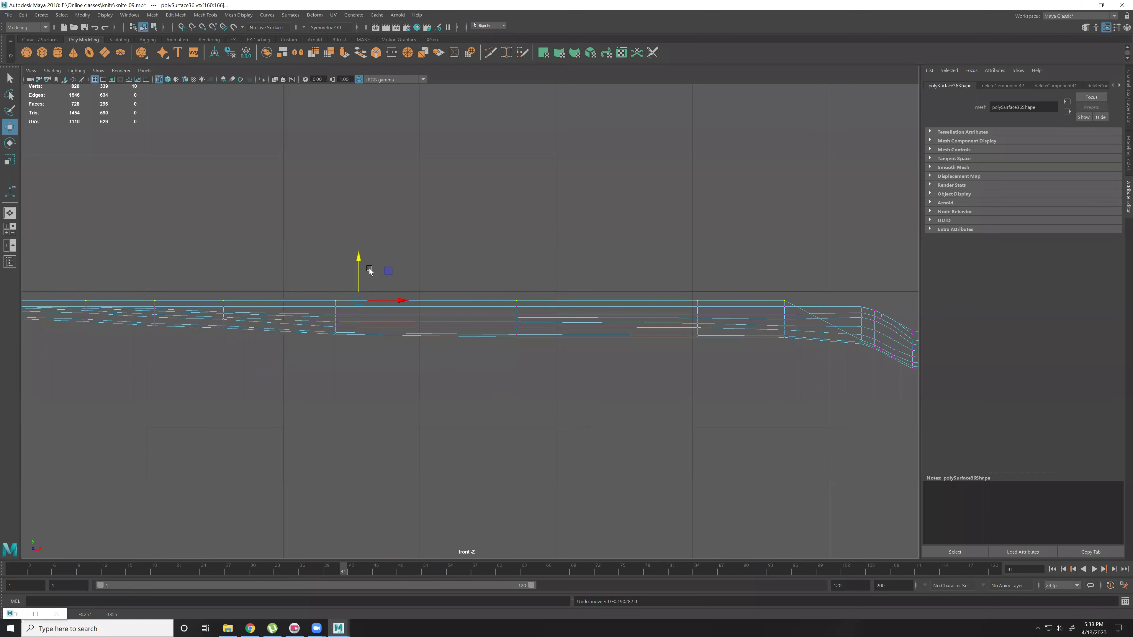
middle_drag(390, 347, 541, 405)
key(ctrl+z)
Adjust the selected row's height in the front view beside the stepped section, and deselect the vertex nearest the step.
drag(358, 259, 360, 263)
alt+middle_drag(770, 354, 556, 332)
alt+right_drag(555, 353, 671, 388)
middle_drag(682, 413, 756, 418)
alt+right_drag(660, 353, 700, 328)
alt+middle_drag(700, 327, 532, 364)
alt+right_drag(532, 364, 665, 343)
middle_drag(726, 457, 715, 544)
ctrl+drag(662, 453, 709, 357)
Raise the remaining row vertices slightly in stages toward the rounded end, deselecting each vertex that lines up with the neighbouring rows.
alt+right_drag(523, 443, 402, 446)
alt+middle_drag(602, 438, 653, 436)
alt+right_drag(473, 352, 615, 352)
alt+right_drag(516, 390, 555, 402)
middle_drag(559, 407, 554, 398)
ctrl+drag(612, 234, 488, 406)
alt+middle_drag(276, 419, 593, 431)
alt+middle_drag(178, 421, 642, 420)
middle_drag(478, 448, 475, 446)
ctrl+drag(571, 232, 402, 451)
alt+middle_drag(412, 424, 696, 412)
alt+middle_drag(236, 407, 751, 419)
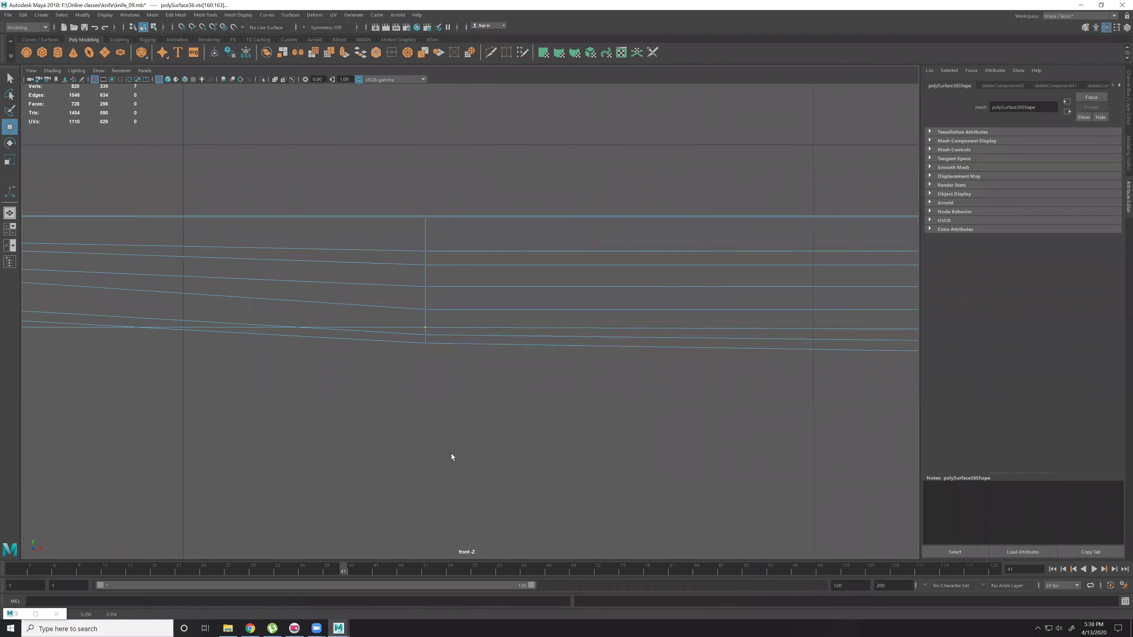
ctrl+drag(521, 268, 324, 451)
Raise the rest of the row twice more, deselecting the vertex nearest the step after each move.
alt+middle_drag(319, 470, 823, 505)
middle_drag(391, 464, 385, 429)
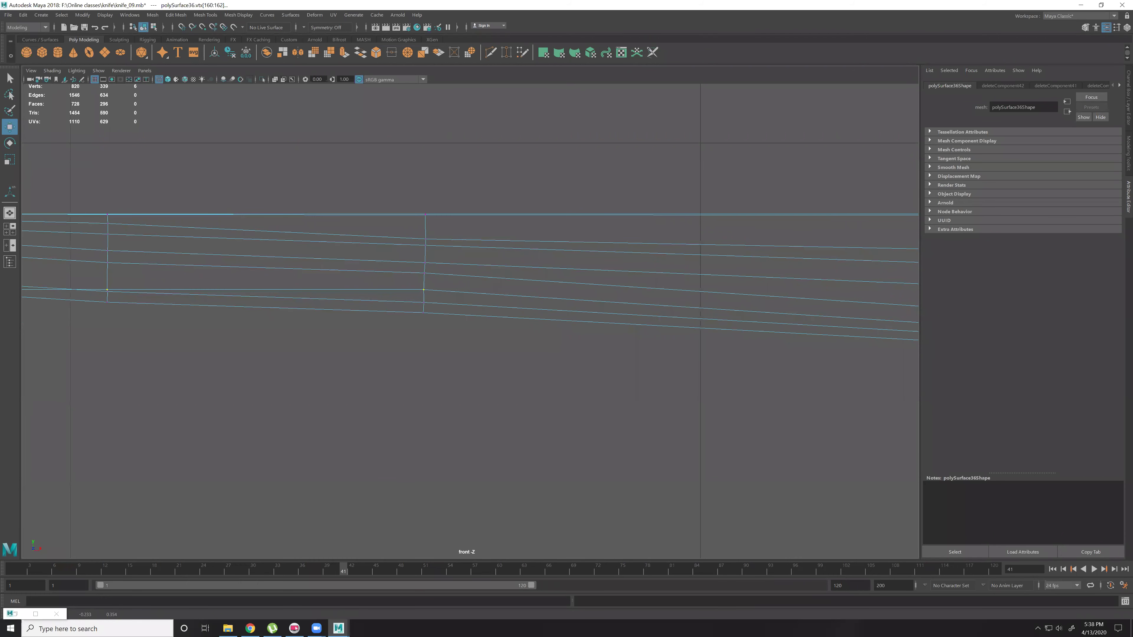
ctrl+drag(639, 165, 294, 438)
alt+middle_drag(239, 410, 914, 362)
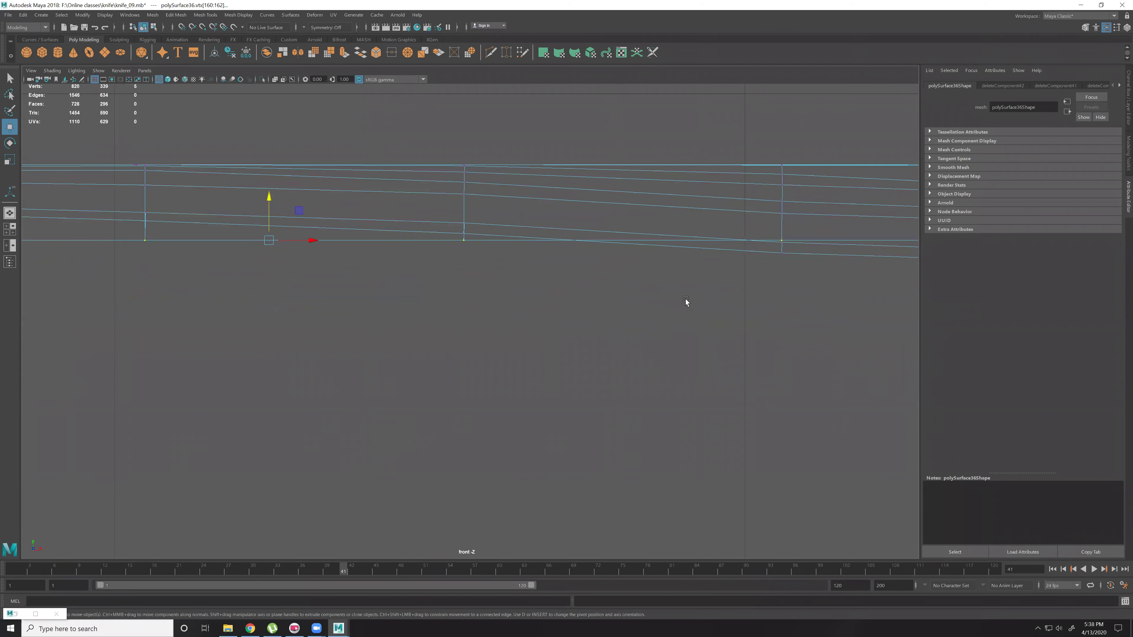
middle_drag(726, 328, 729, 319)
ctrl+drag(871, 161, 745, 328)
Raise the last few row vertices in stages until only the one nearest the rounded end stays selected.
mouse_move(464, 376)
middle_down()
mouse_move(459, 346)
mouse_move(459, 357)
middle_up()
ctrl+drag(629, 161, 295, 386)
alt+middle_drag(288, 375, 536, 382)
middle_drag(531, 364, 532, 350)
ctrl+drag(619, 88, 320, 374)
alt+middle_drag(345, 359, 764, 393)
middle_drag(564, 367, 563, 357)
ctrl+drag(713, 171, 551, 372)
Fine-tune the heights of the two neighbouring vertices where the row reaches the curved end loop.
alt+middle_drag(466, 363, 552, 368)
alt+middle_drag(493, 258, 497, 327)
alt+right_drag(498, 327, 577, 405)
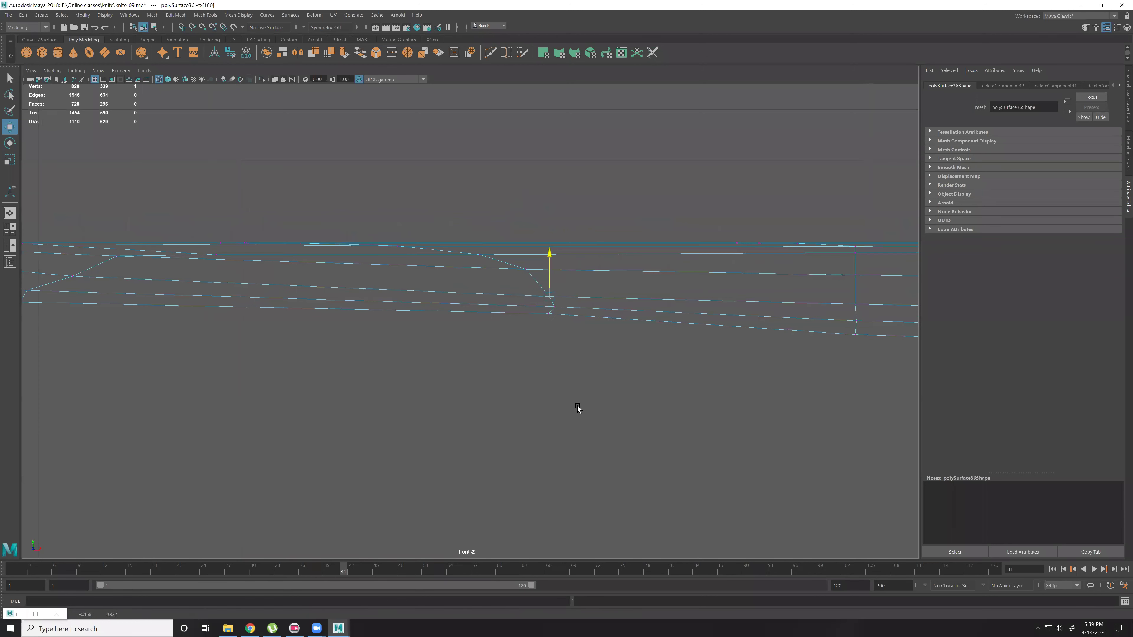
click(557, 309)
drag(549, 264, 549, 263)
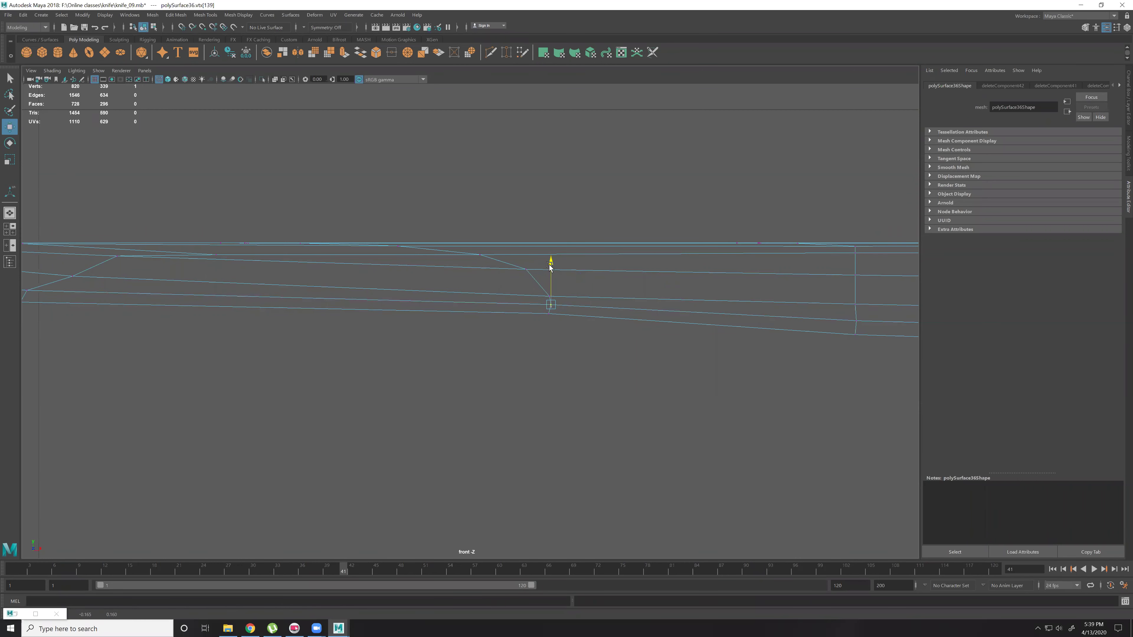
alt+middle_drag(860, 343, 831, 350)
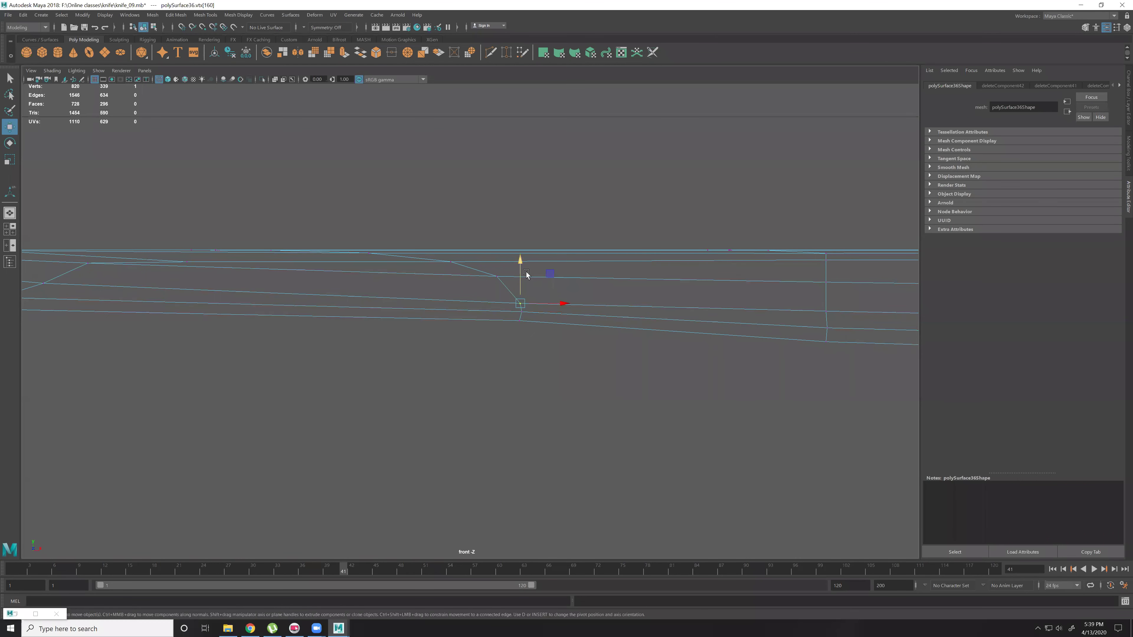
drag(520, 263, 519, 257)
Slide the row vertex nearest the tip slightly along the horizontal axis toward the stepped section.
alt+middle_drag(259, 339, 544, 343)
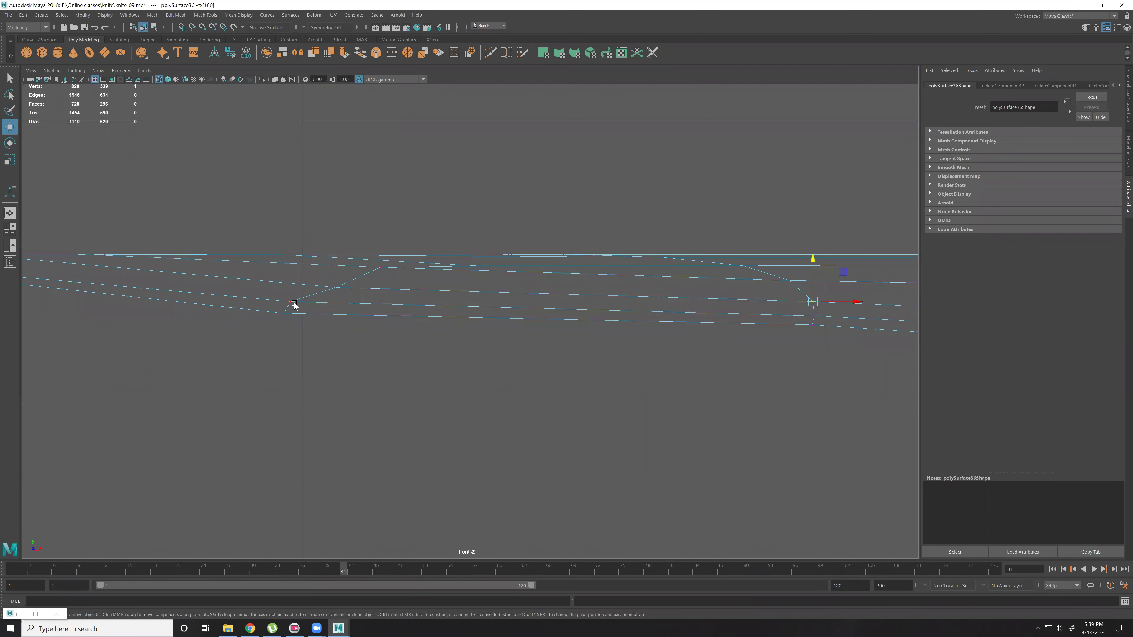
drag(313, 303, 320, 303)
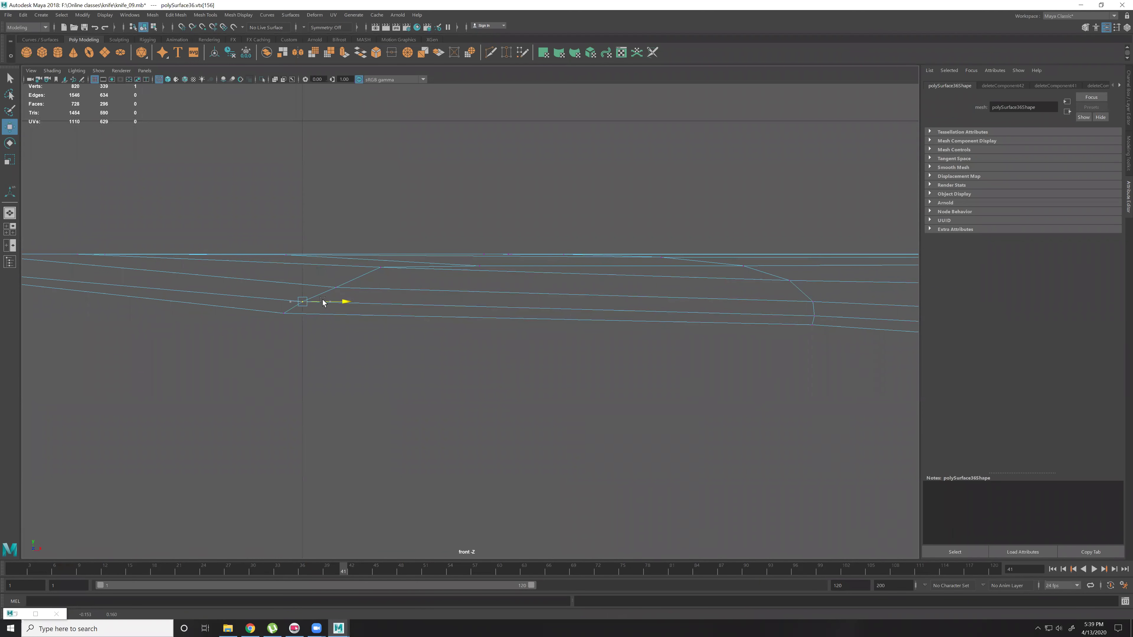
key(space)
key(space)
scroll(523, 300, up, 3)
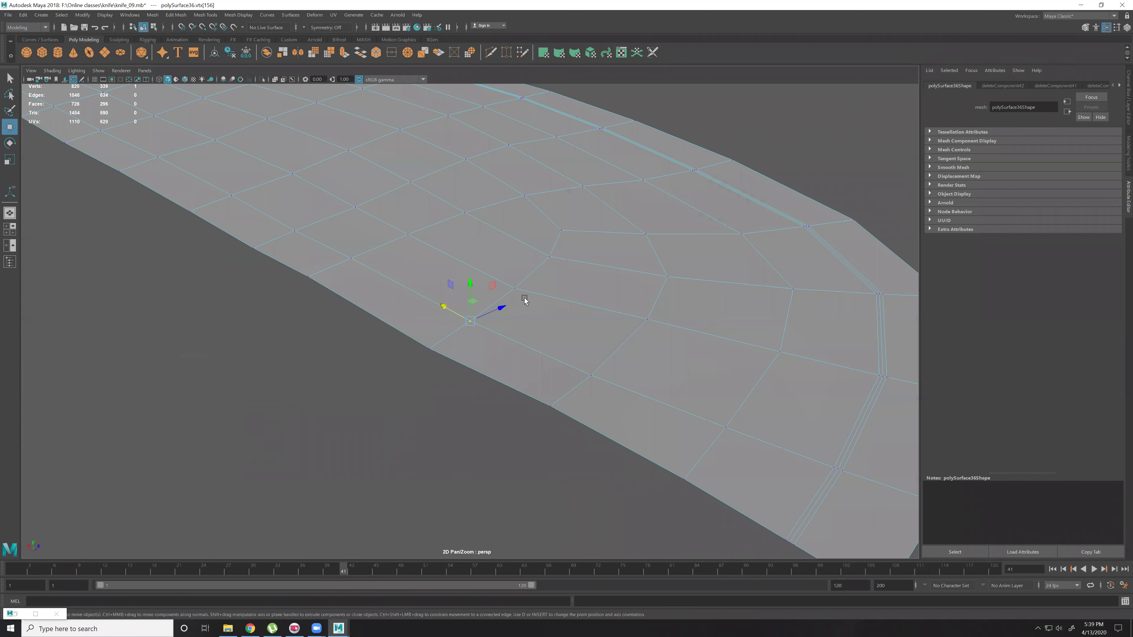
Examine the rounded end in smooth mesh preview and return to the unsmoothed mesh.
scroll(524, 300, down, 5)
alt+drag(524, 300, 490, 305)
alt+middle_drag(490, 304, 561, 338)
alt+drag(560, 339, 620, 340)
right_drag(620, 340, 644, 319)
key(3)
click(718, 251)
alt+drag(718, 251, 641, 361)
click(632, 370)
key(1)
Examine the whole surface in smooth mesh preview from several angles for unevenness, and return to the unsmoothed mesh.
scroll(632, 370, down, 5)
alt+drag(552, 348, 503, 339)
key(3)
click(723, 412)
click(568, 350)
alt+right_drag(568, 349, 631, 438)
alt+drag(632, 438, 647, 338)
click(779, 339)
alt+drag(779, 339, 610, 359)
click(441, 413)
key(1)
scroll(478, 413, up, 2)
alt+drag(477, 414, 464, 435)
Select an uneven middle-row vertex on the long section and lower it slightly in the shaded front view.
click(464, 435)
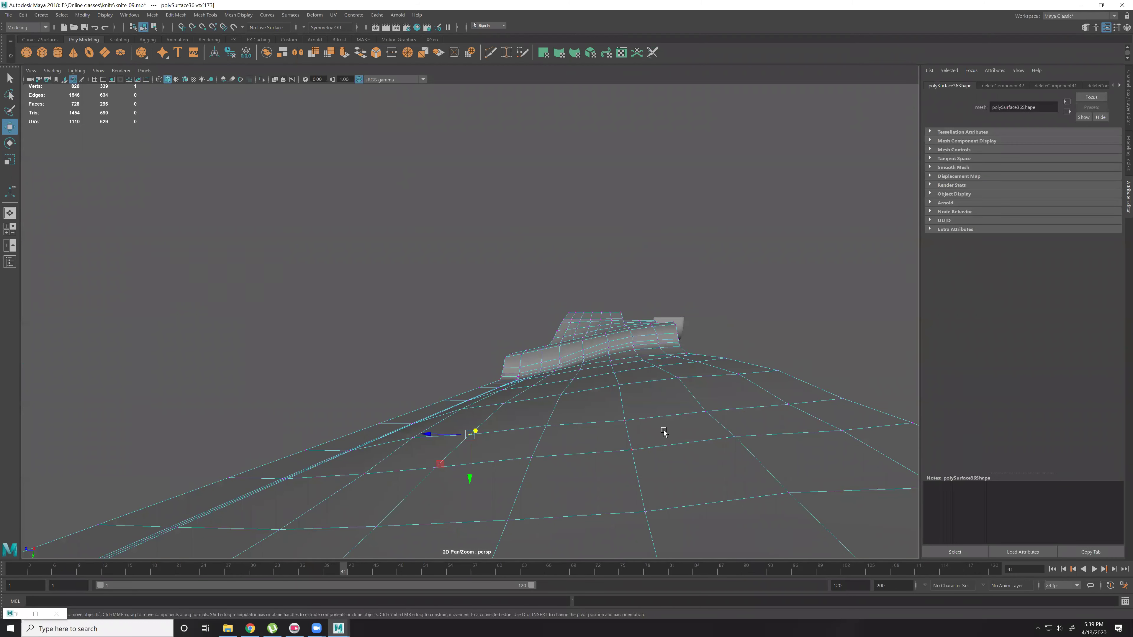
key(f)
alt+drag(653, 426, 640, 473)
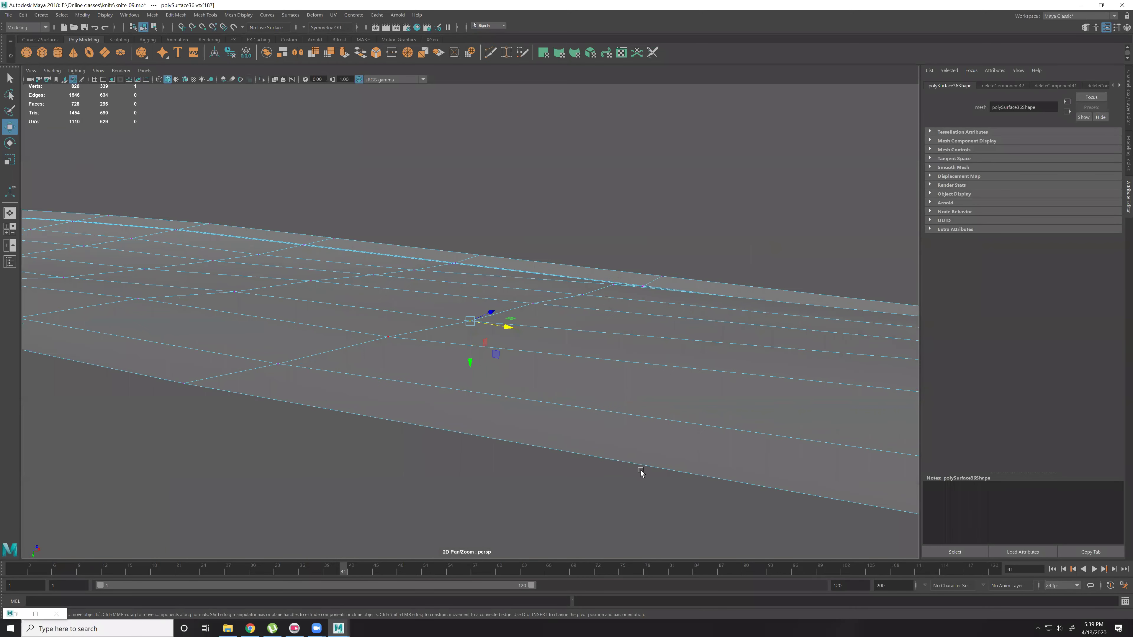
key(space)
key(space)
key(f)
scroll(473, 383, up, 2)
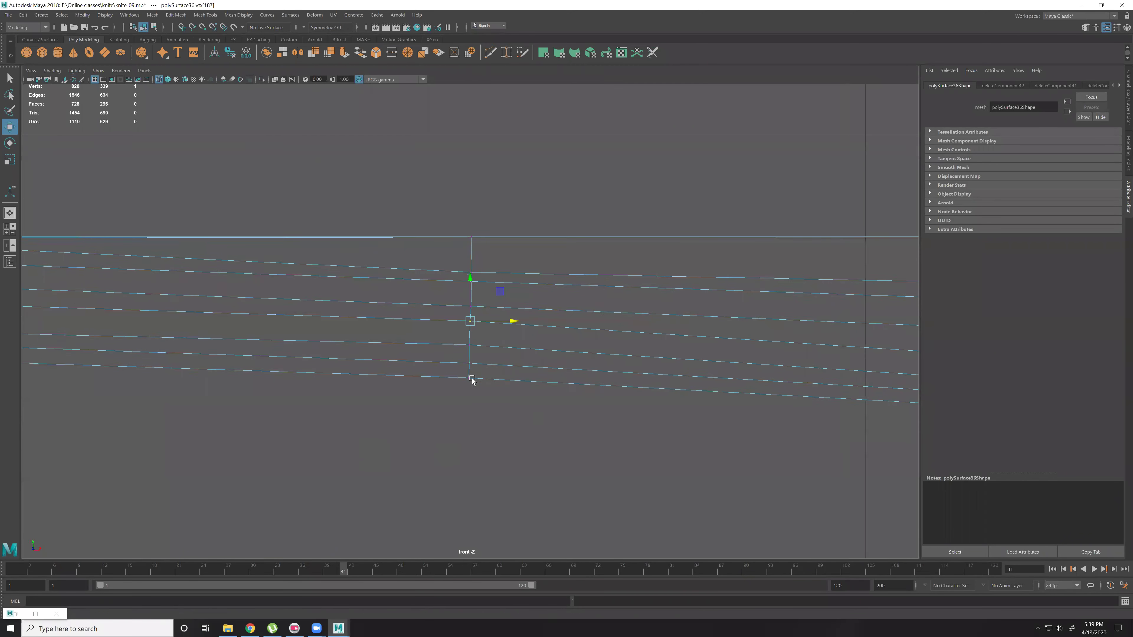
key(5)
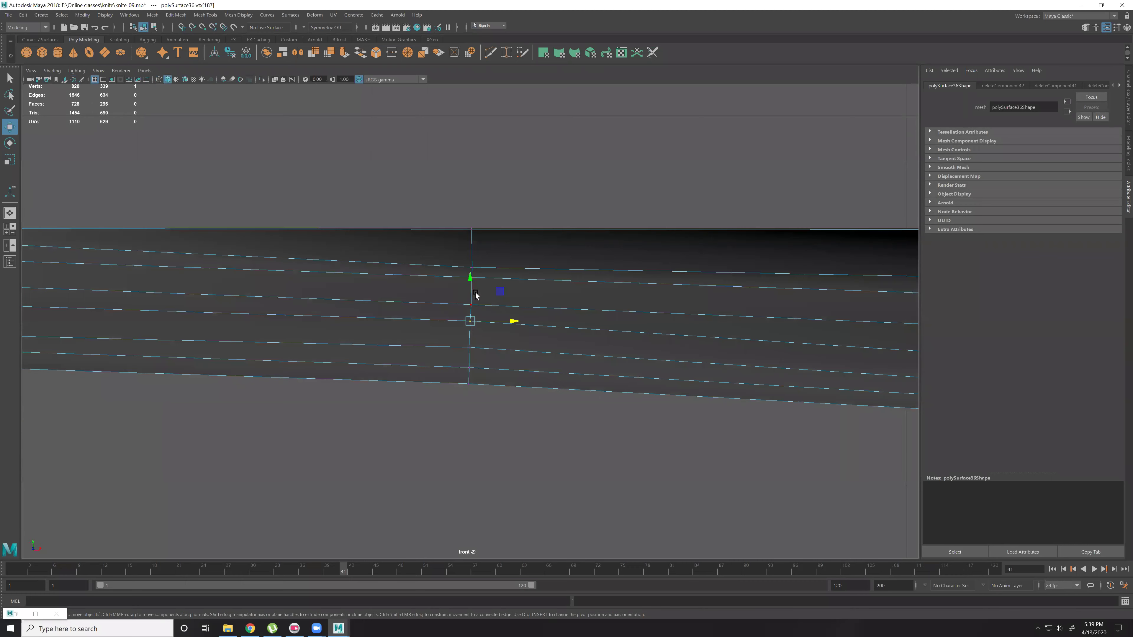
drag(470, 283, 470, 288)
Raise three lower vertices of the next column toward the step slightly to even out the row spacing.
alt+middle_drag(769, 341, 270, 322)
alt+middle_drag(640, 345, 640, 361)
click(639, 350)
drag(643, 313, 643, 307)
click(643, 376)
drag(643, 338, 643, 332)
click(643, 391)
drag(643, 359, 643, 355)
Examine the row spacing along the long section up to the step in the front view.
scroll(644, 357, down, 10)
alt+middle_drag(719, 366, 646, 402)
alt+middle_drag(291, 359, 447, 366)
scroll(447, 366, up, 4)
alt+middle_drag(484, 421, 67, 394)
alt+middle_drag(862, 382, 533, 379)
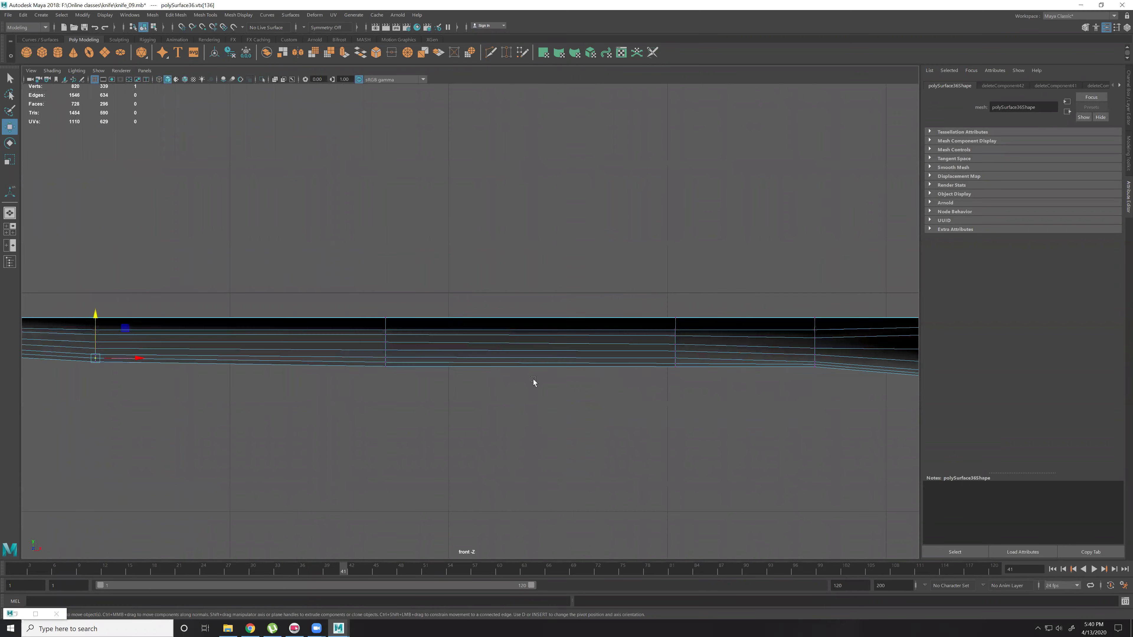
alt+middle_drag(659, 370, 571, 376)
key(space)
key(space)
Nudge uneven inner-row vertices of the long section slightly along the vertical axis in the perspective view.
alt+drag(659, 376, 698, 379)
click(608, 358)
drag(607, 378, 606, 373)
click(523, 334)
drag(531, 362, 531, 359)
alt+middle_drag(488, 352, 551, 404)
drag(543, 400, 543, 397)
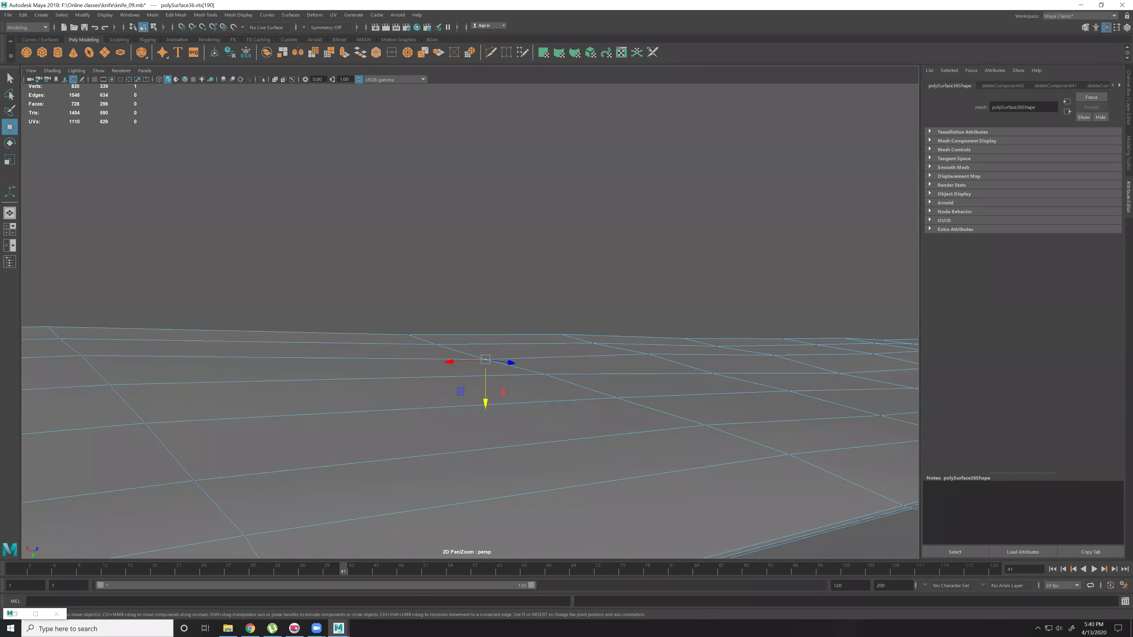
Select the neighbouring vertex on the row just inside the open centre edge and shift it slightly vertically.
alt+drag(515, 425, 544, 445)
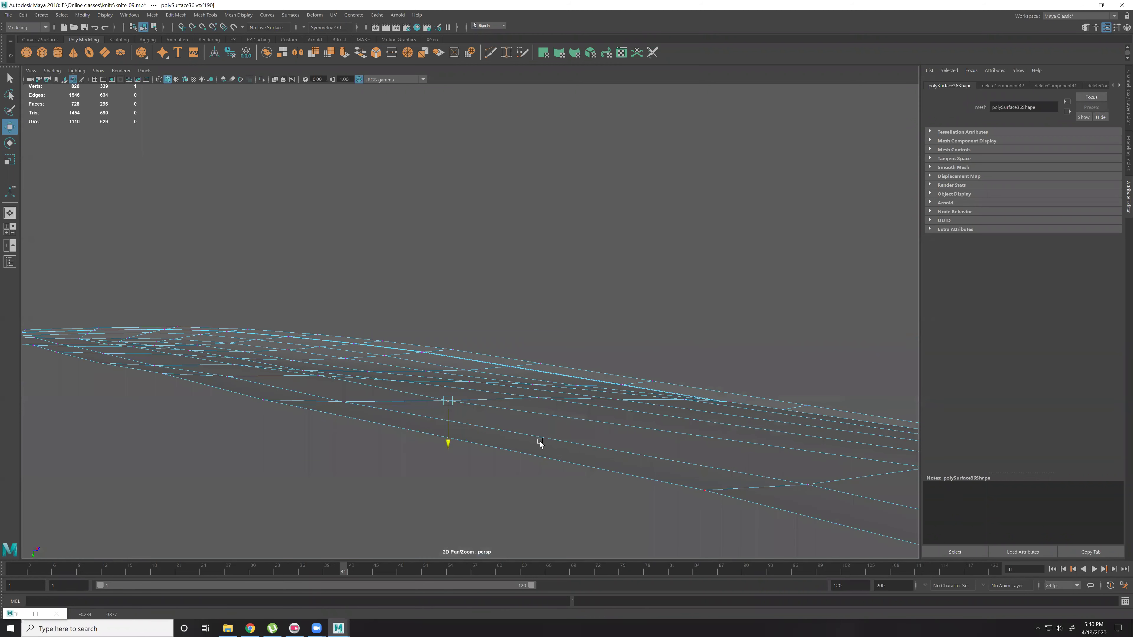
click(345, 403)
middle_drag(459, 436, 460, 432)
alt+right_drag(687, 474, 635, 438)
alt+drag(635, 439, 657, 440)
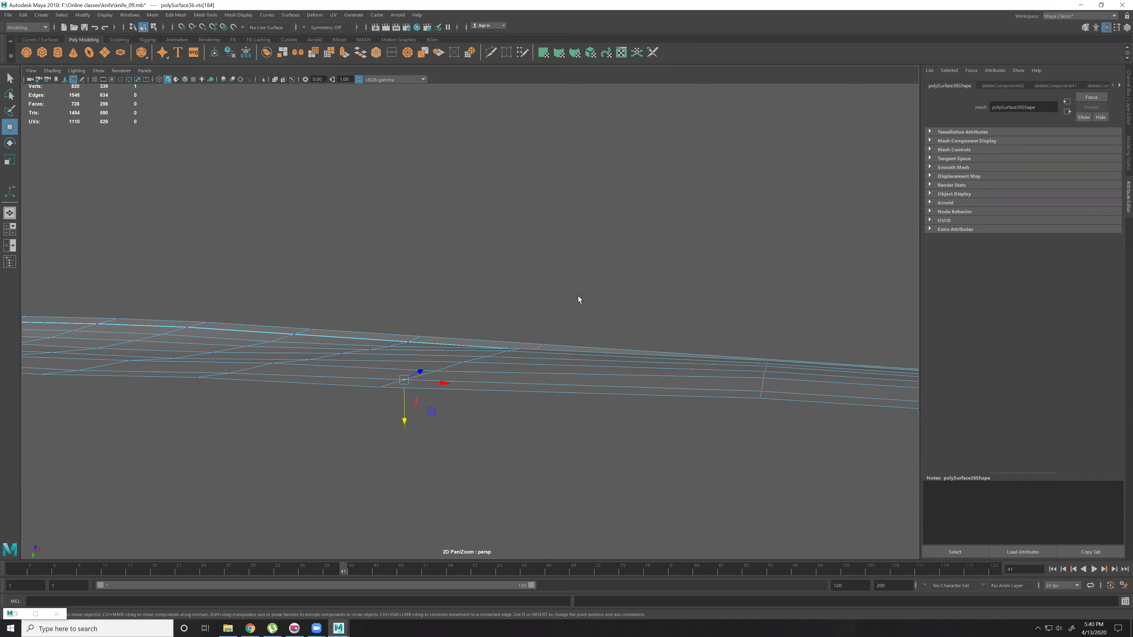
Select the inner-row vertex at the foot of the step and check how the surrounding rows flow into it.
alt+drag(572, 390, 365, 376)
alt+middle_drag(365, 376, 210, 389)
alt+drag(469, 379, 416, 348)
click(416, 348)
alt+drag(504, 352, 529, 375)
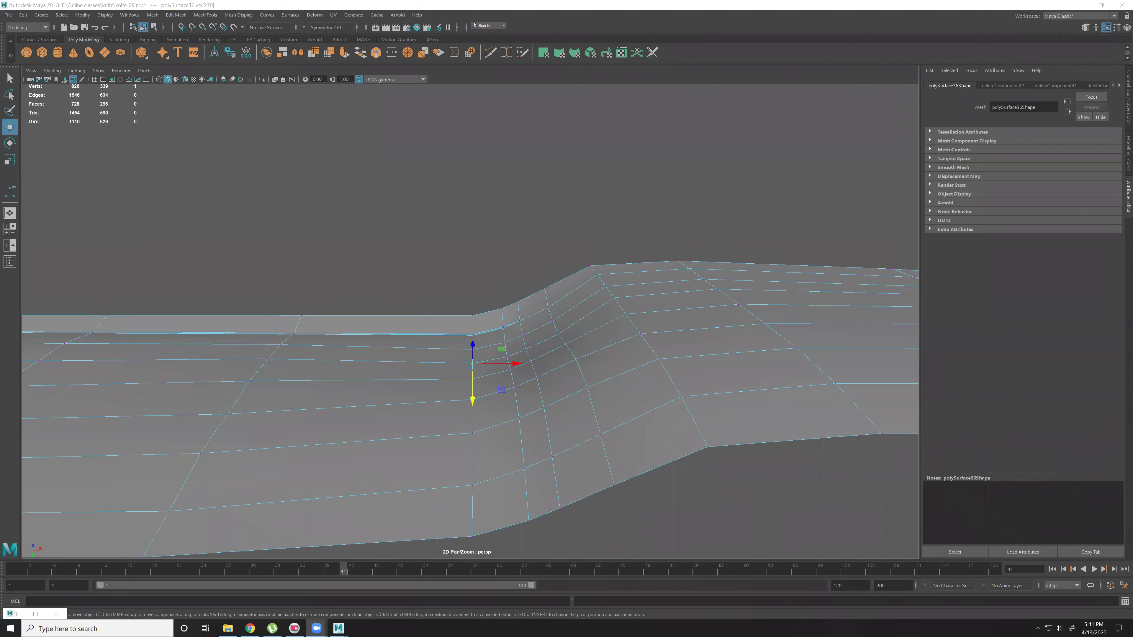
alt+drag(535, 377, 480, 358)
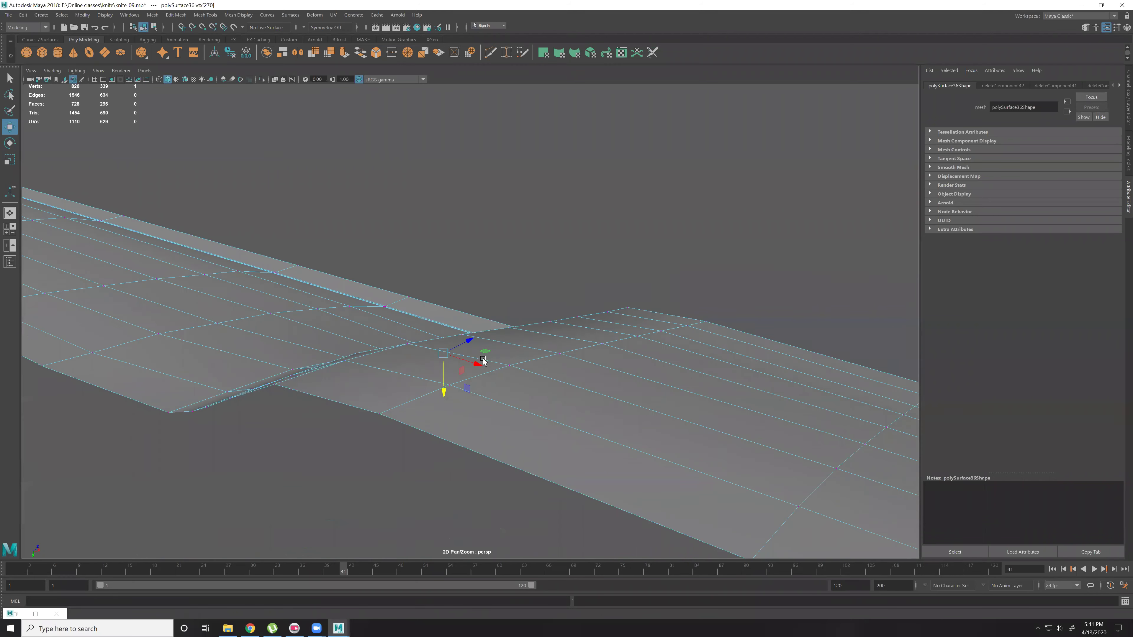
alt+drag(343, 290, 466, 356)
scroll(485, 394, up, 1)
drag(482, 399, 607, 357)
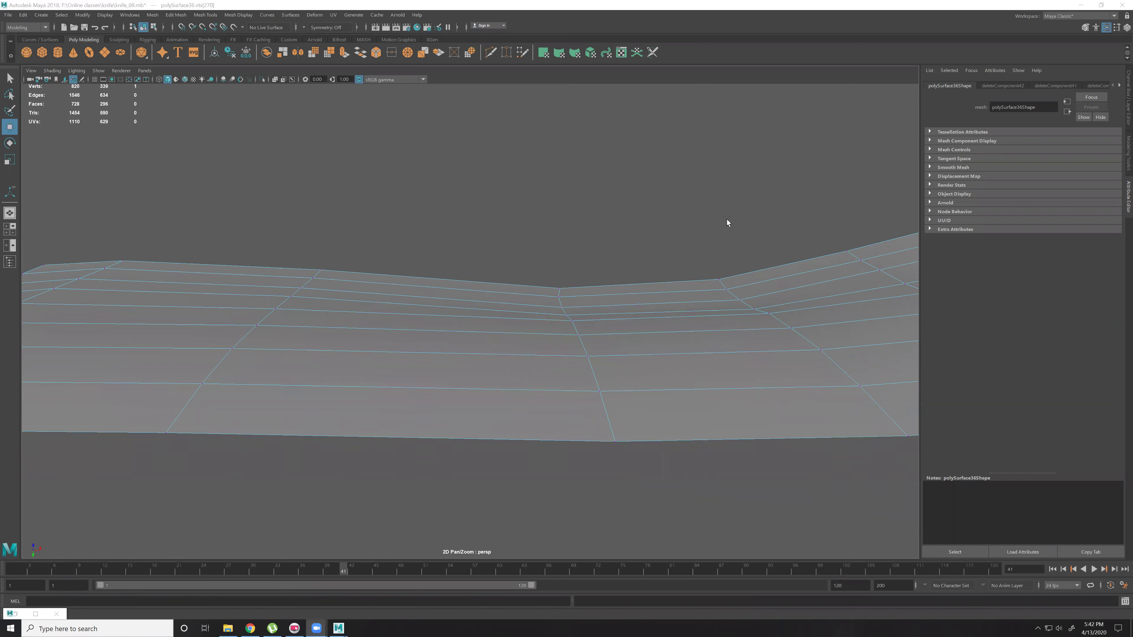
Examine the row flow of the half surface between the step and the rounded end from several low angles.
alt+drag(579, 365, 542, 392)
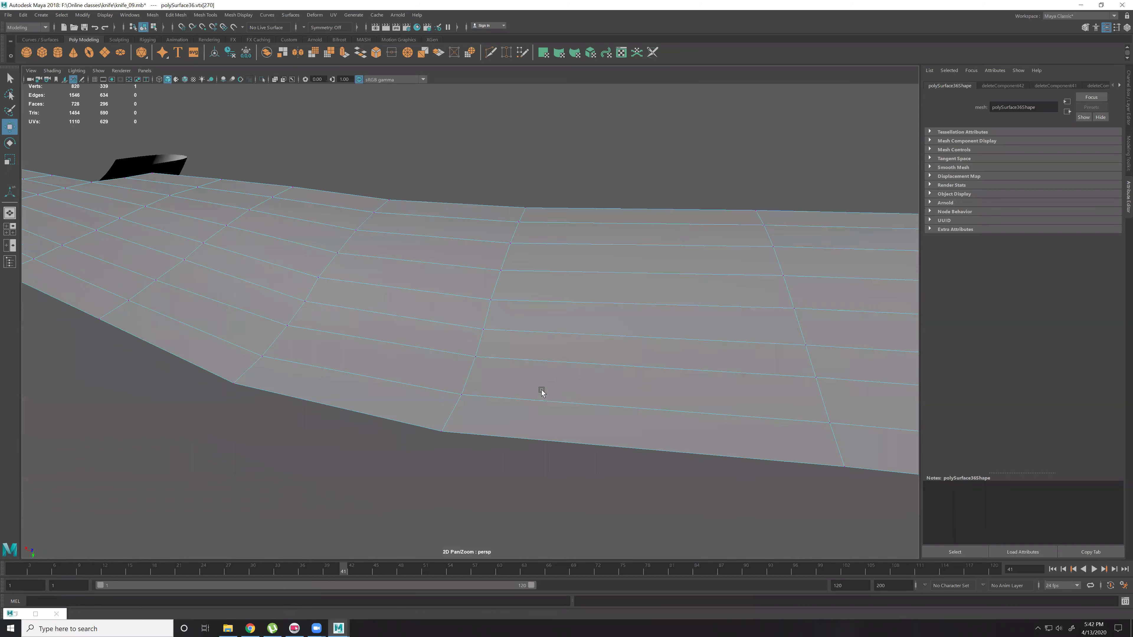
scroll(542, 391, down, 5)
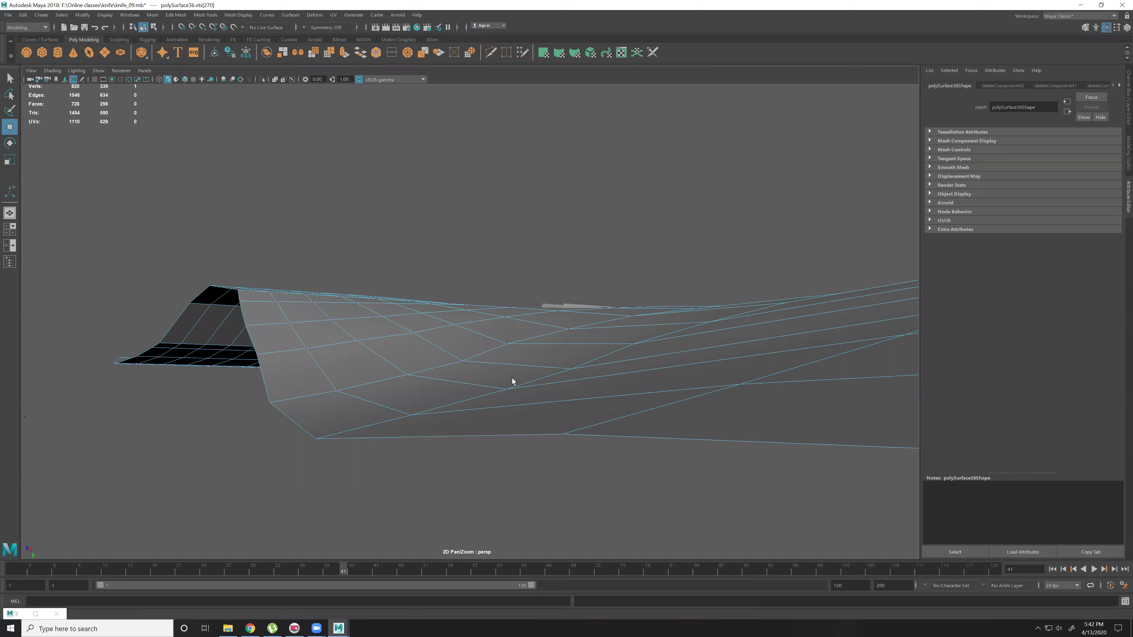
scroll(512, 379, up, 6)
alt+drag(574, 401, 590, 383)
scroll(584, 357, down, 5)
scroll(601, 346, up, 2)
scroll(580, 339, down, 2)
scroll(574, 331, up, 1)
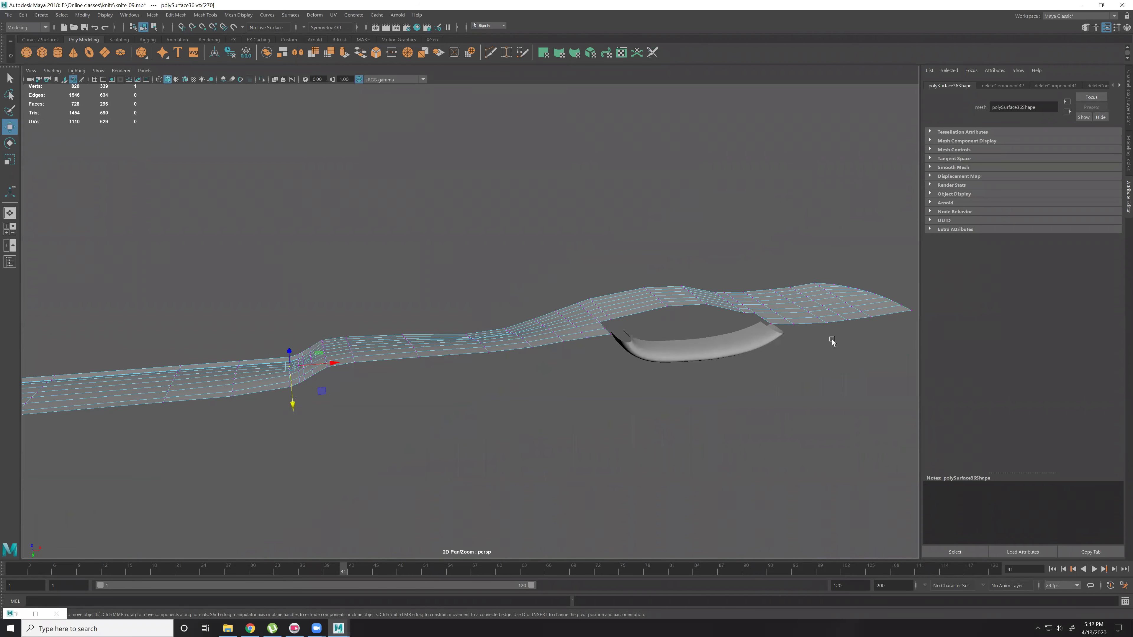
scroll(847, 330, up, 4)
scroll(669, 333, down, 4)
scroll(624, 339, up, 1)
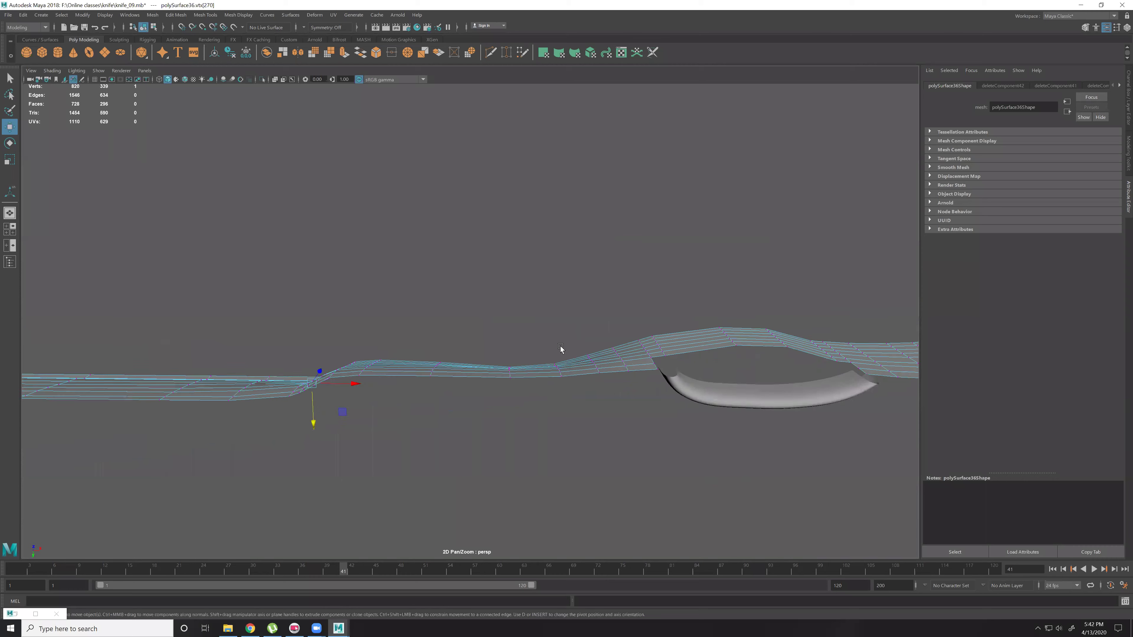
alt+drag(616, 349, 594, 364)
alt+right_drag(593, 364, 720, 435)
alt+drag(696, 431, 567, 407)
alt+middle_drag(562, 384, 793, 517)
alt+drag(793, 517, 540, 354)
Shift two neighbouring inner vertices near the rounded end slightly along the vertical axis and isolate one of them.
click(579, 413)
shift+click(621, 390)
shift+click(665, 373)
shift+click(573, 292)
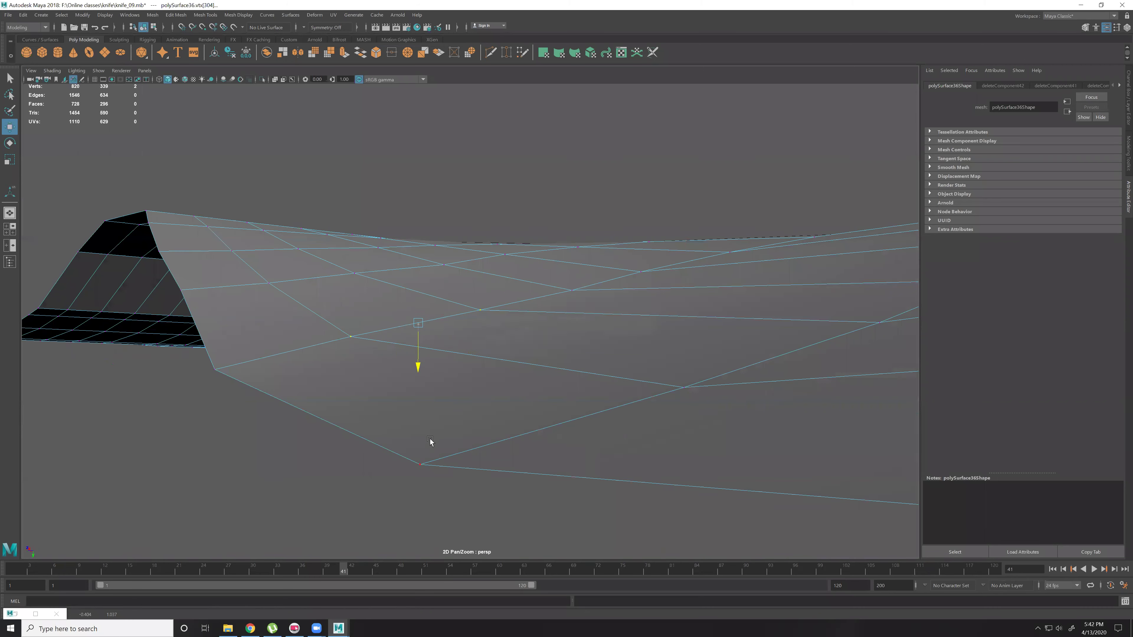
ctrl+click(480, 309)
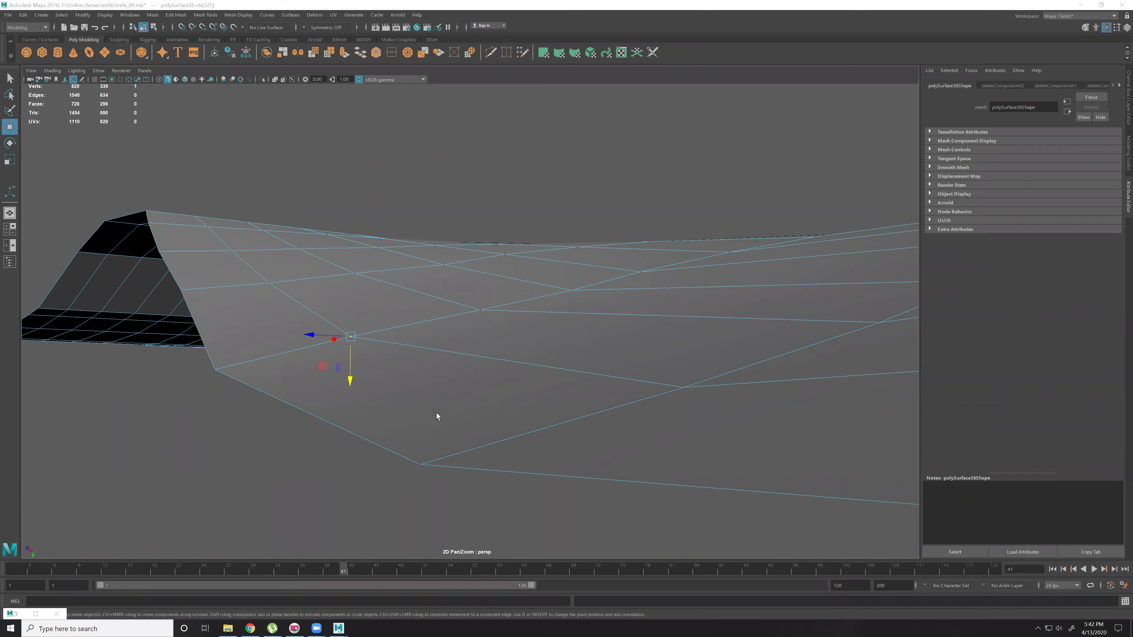
Check the half surface in smooth preview for unevenness and return it to the unsmoothed display.
alt+drag(347, 271, 700, 203)
right_drag(700, 203, 874, 146)
alt+drag(460, 351, 407, 258)
alt+drag(677, 334, 544, 331)
alt+drag(484, 311, 412, 309)
key(3)
click(601, 371)
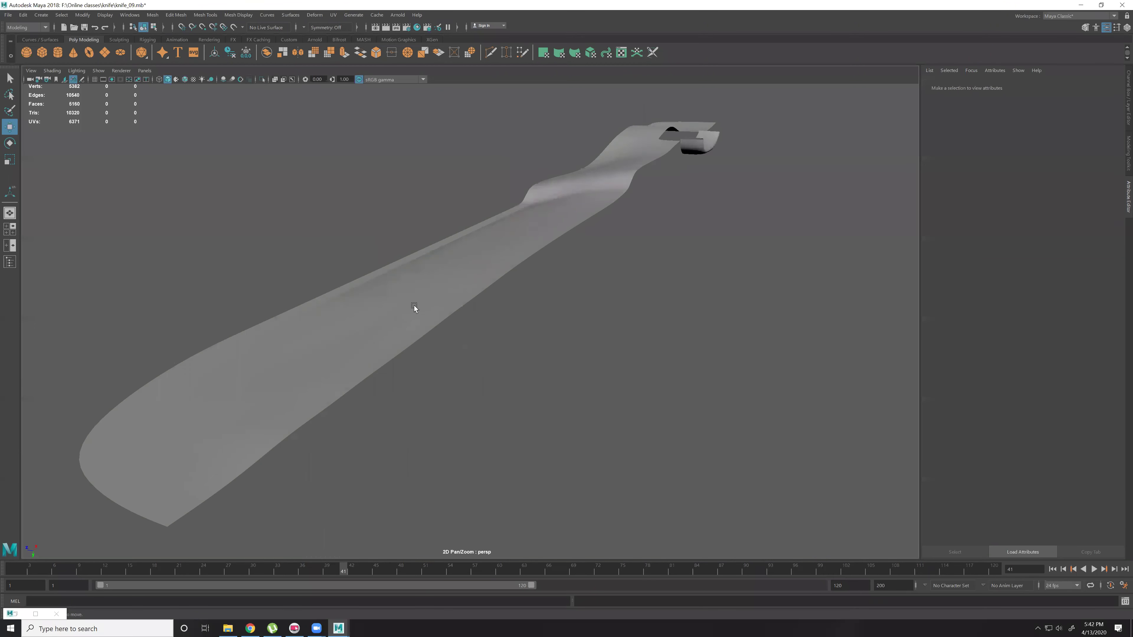
click(412, 309)
click(545, 387)
alt+drag(546, 387, 636, 282)
click(609, 280)
key(1)
key(3)
click(738, 391)
click(520, 316)
key(1)
Apply Average Vertices repeatedly to the inner vertices at the rounded end, using 10 iterations.
alt+drag(521, 316, 663, 302)
right_drag(663, 302, 554, 335)
click(613, 278)
key(f)
alt+drag(554, 335, 353, 331)
alt+drag(472, 279, 520, 299)
shift+right_drag(519, 300, 725, 247)
click(500, 269)
key(g)
key(g)
key(g)
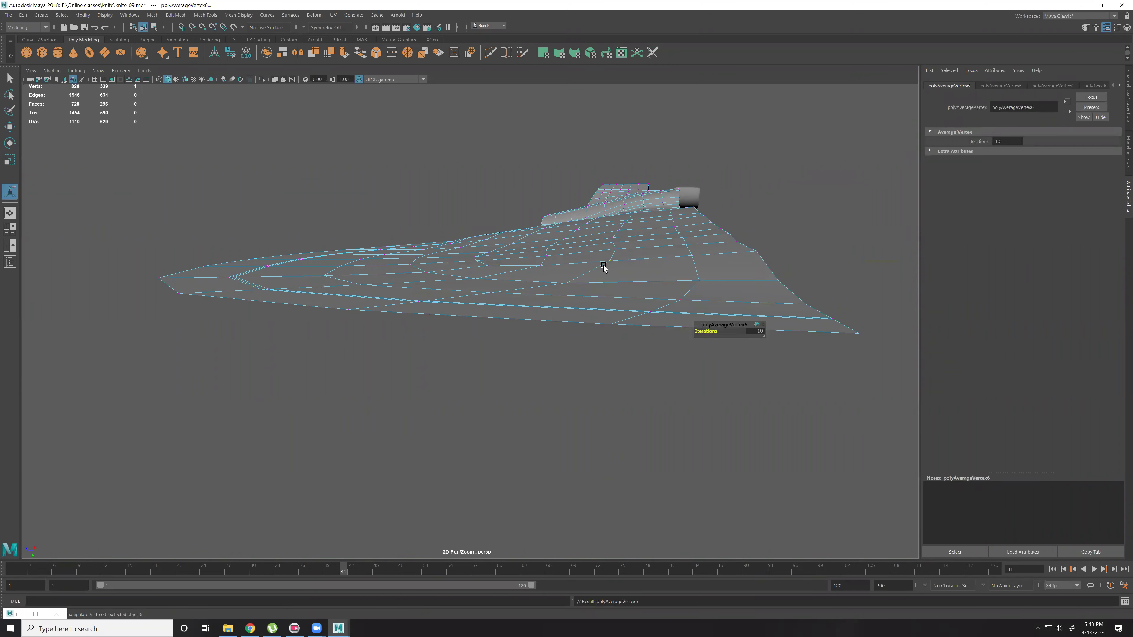
key(g)
alt+drag(577, 270, 597, 284)
alt+right_drag(598, 285, 695, 280)
alt+right_drag(627, 233, 657, 243)
alt+drag(657, 243, 630, 199)
drag(677, 152, 482, 399)
drag(698, 120, 718, 245)
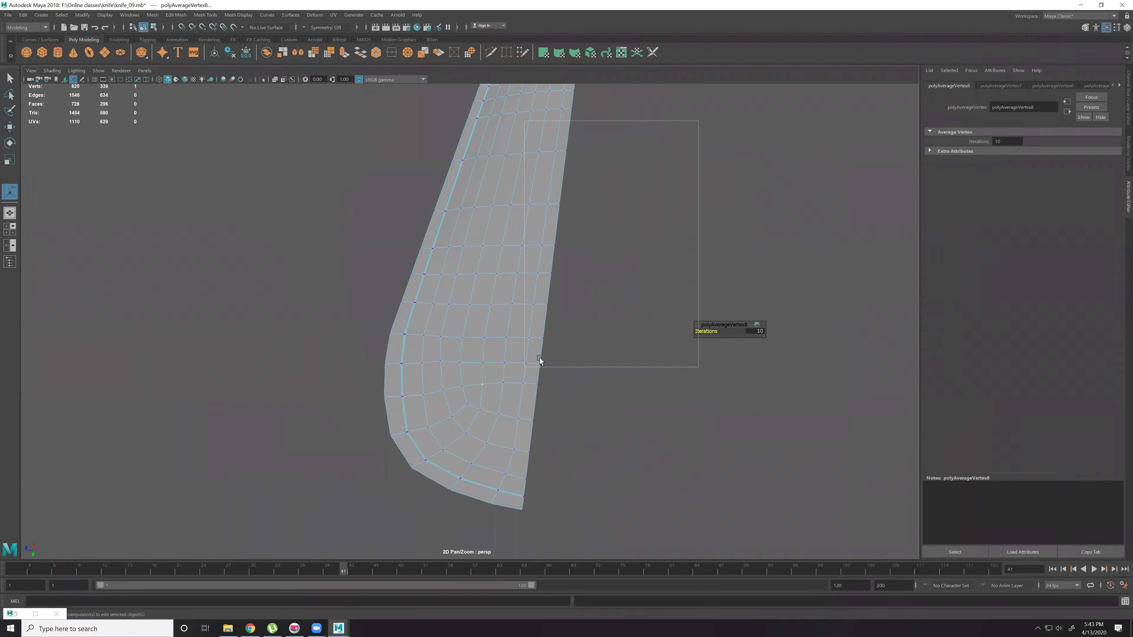
alt+drag(608, 339, 447, 394)
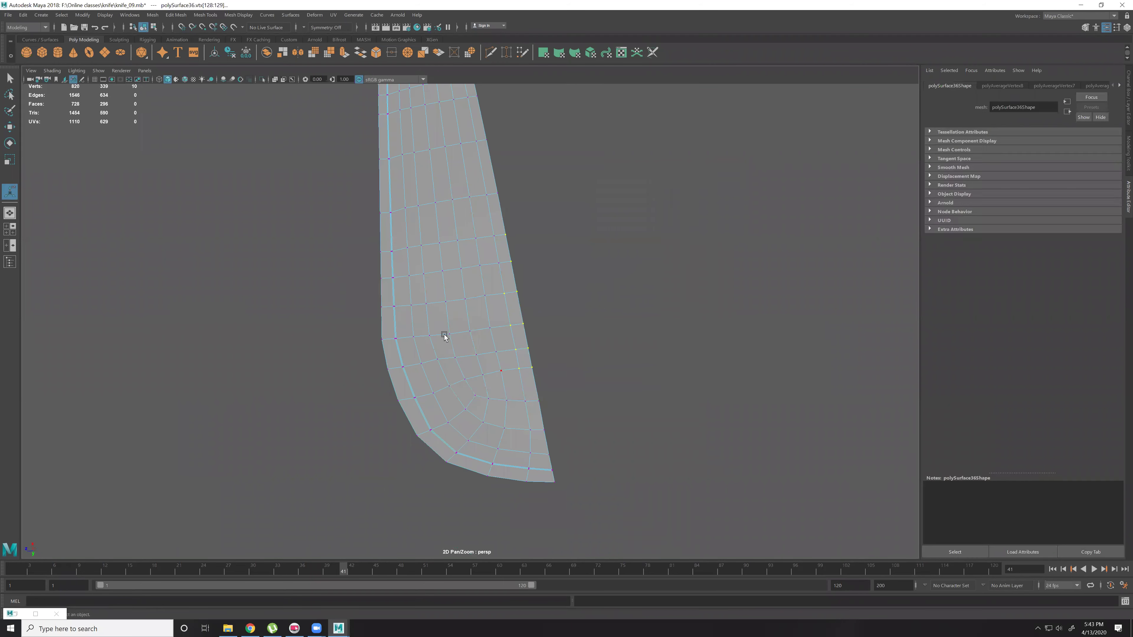
In the top view, select the inner-row vertices from the rounded end to just before the step, leaving out the outer rows.
key(space)
key(space)
scroll(449, 333, down, 3)
drag(402, 269, 819, 372)
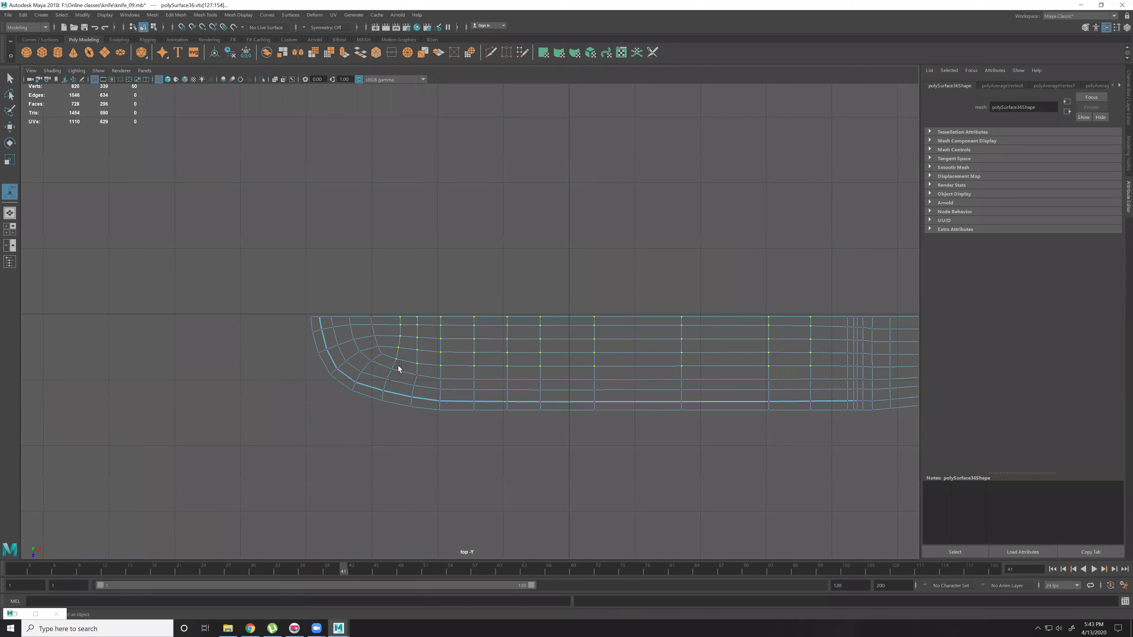
ctrl+drag(388, 355, 463, 404)
shift+click(441, 365)
shift+click(415, 365)
shift+click(396, 359)
key(space)
key(space)
alt+drag(687, 299, 444, 315)
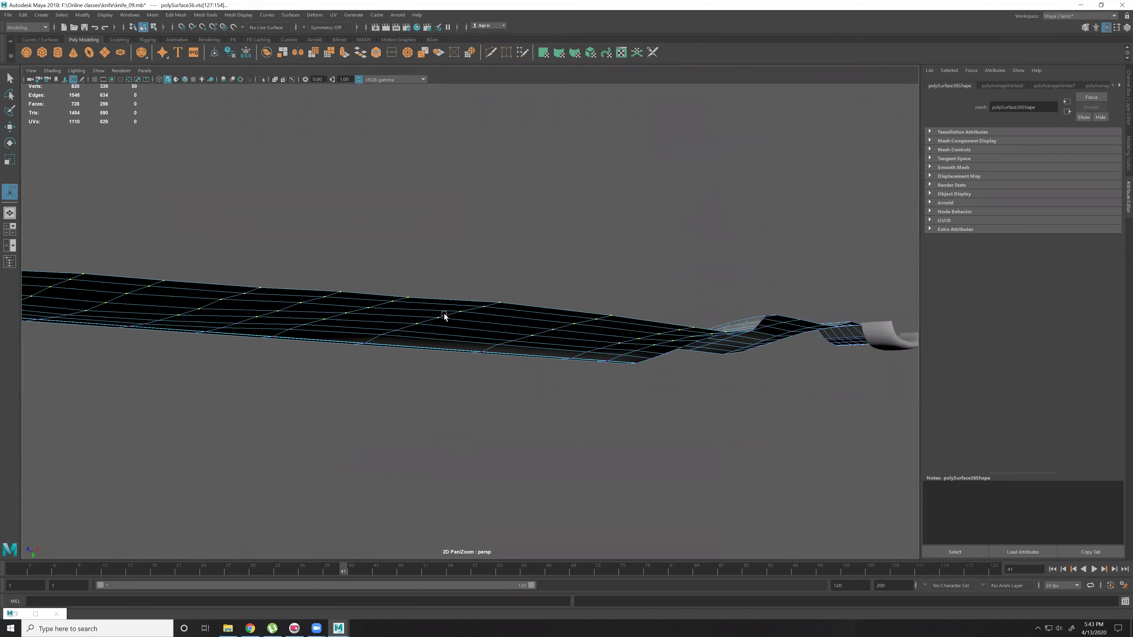
alt+drag(561, 372, 609, 385)
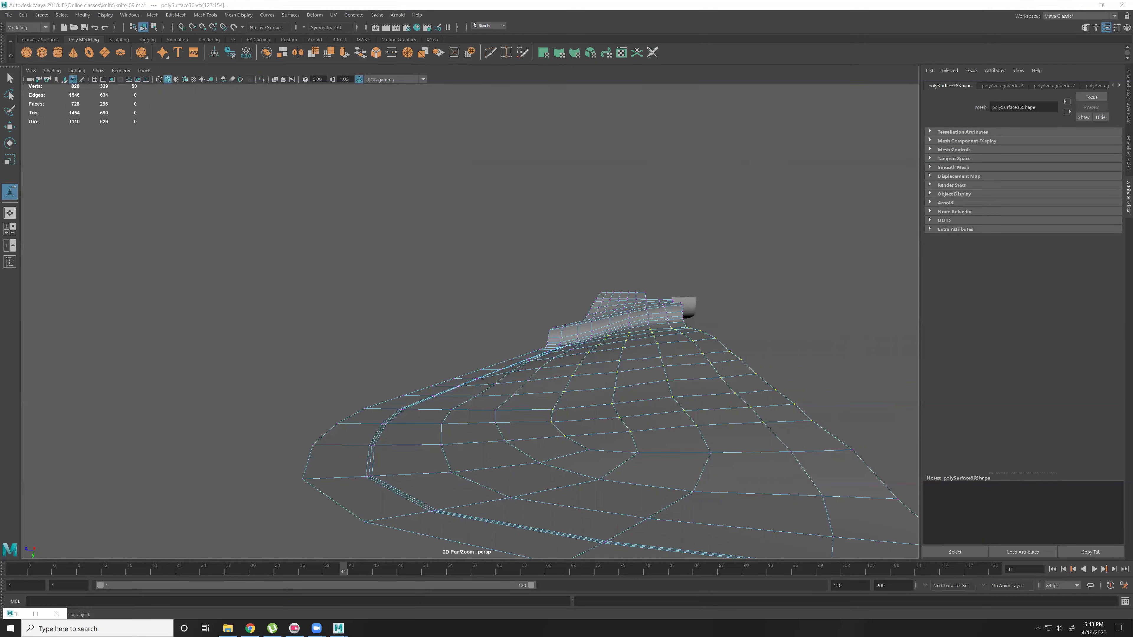
Apply Average Vertices with 10 iterations to the selected inner-row vertices of the long section.
shift+right_click(621, 368)
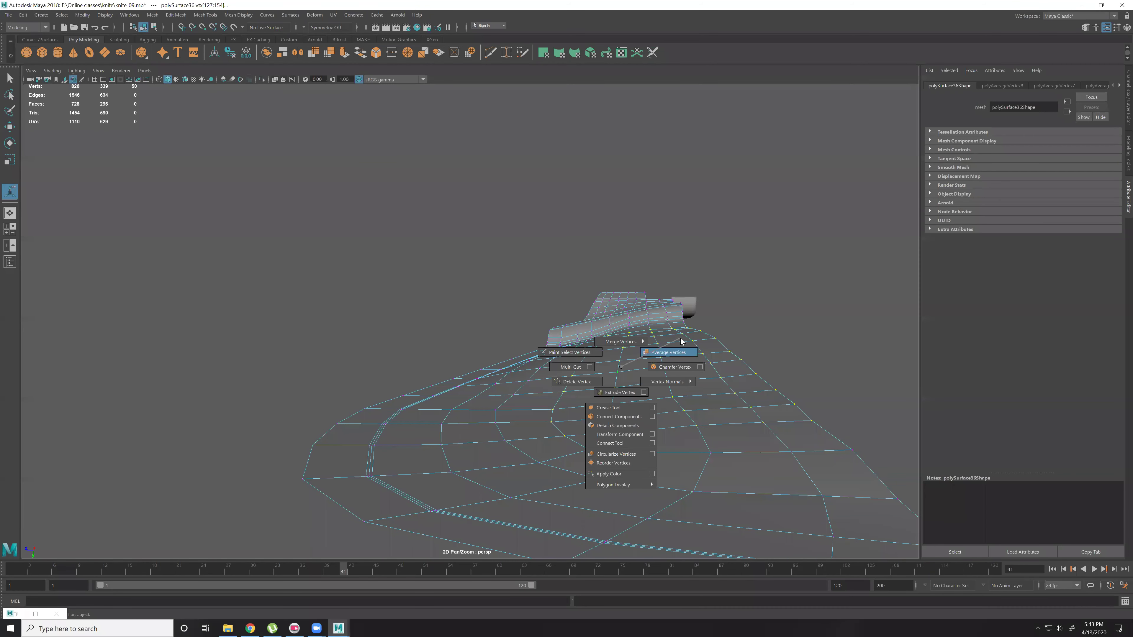
click(672, 353)
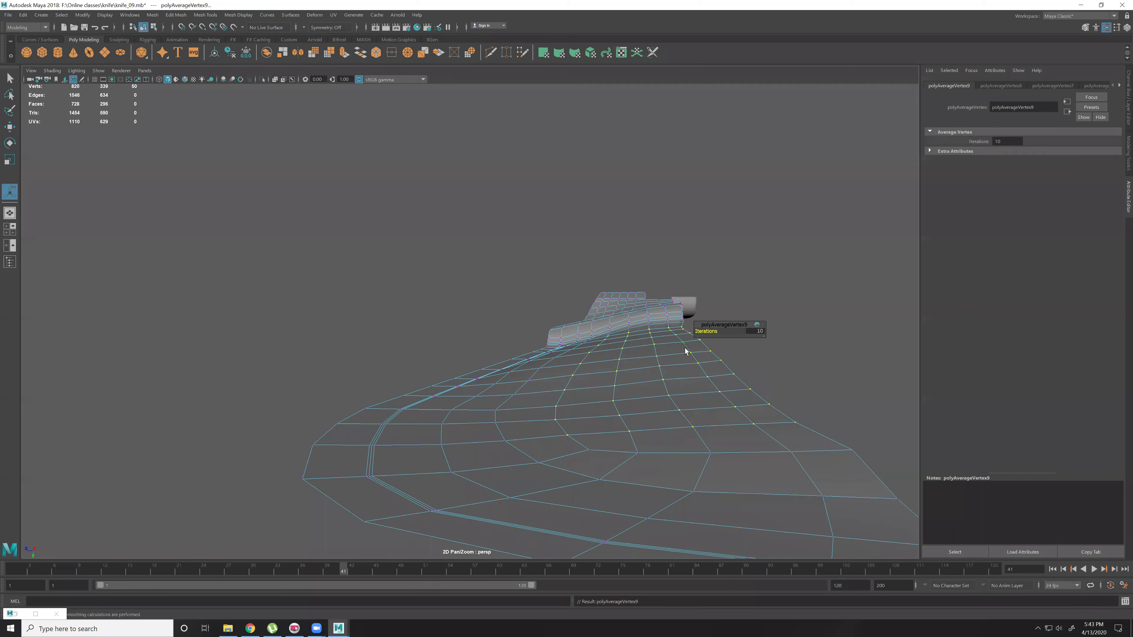
key(ctrl+z)
click(664, 372)
key(g)
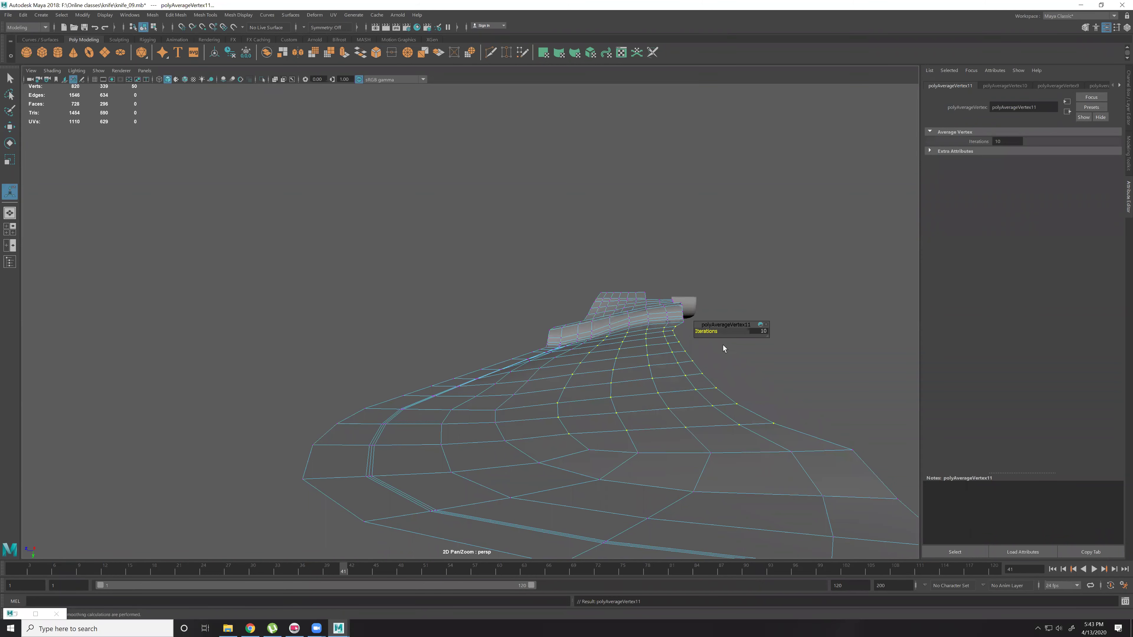
Undo the last averaging passes on the inner rows of the long section.
alt+drag(734, 381, 698, 385)
alt+drag(766, 330, 691, 379)
key(ctrl+z)
key(ctrl+z)
key(ctrl+z)
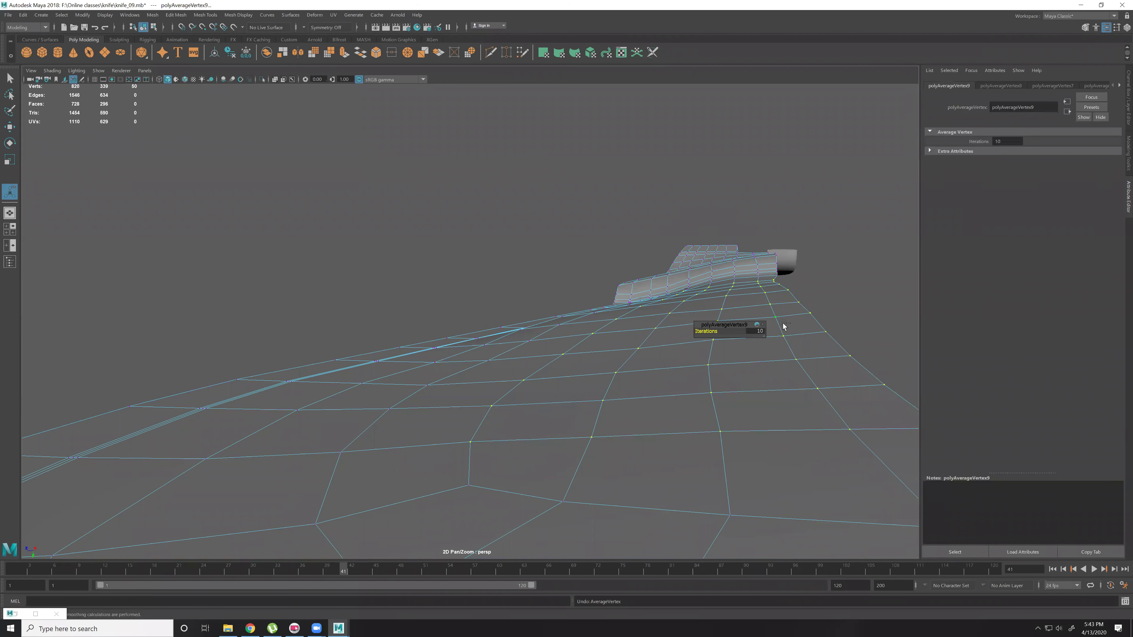
Average the selected inner-row vertices three more times with 10 iterations each.
alt+drag(783, 348, 664, 315)
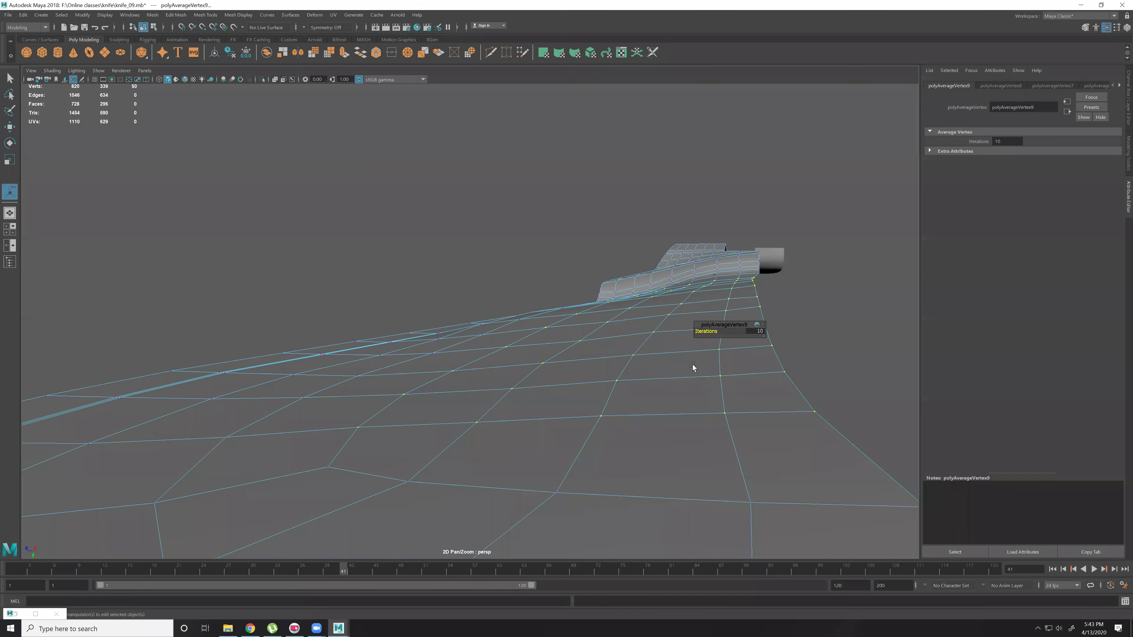
key(g)
key(g)
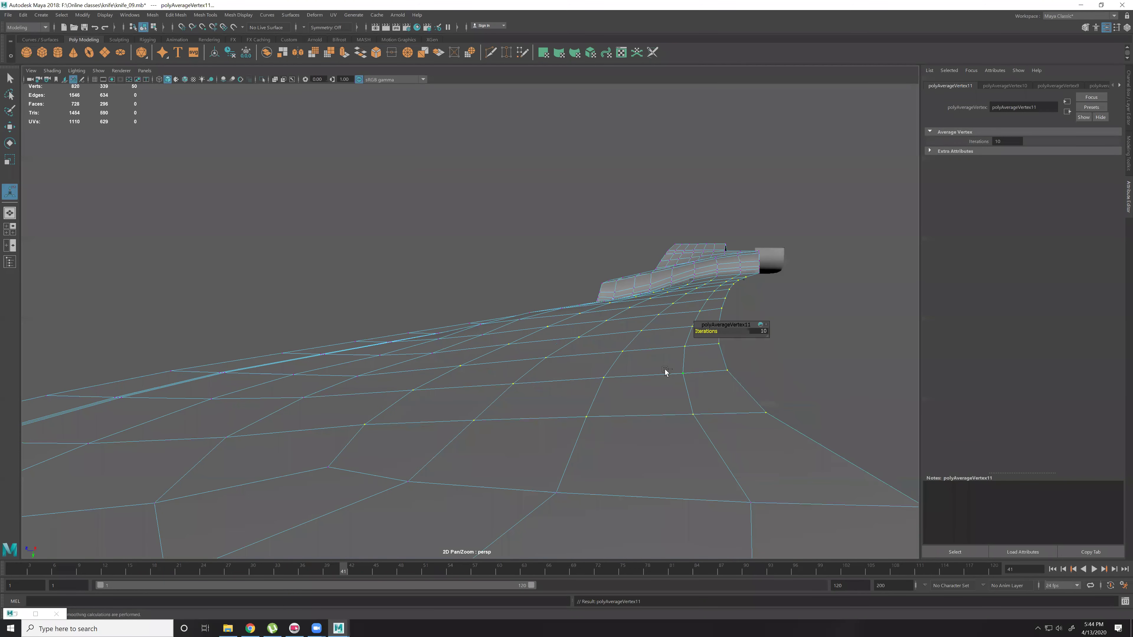
key(g)
alt+drag(800, 367, 652, 298)
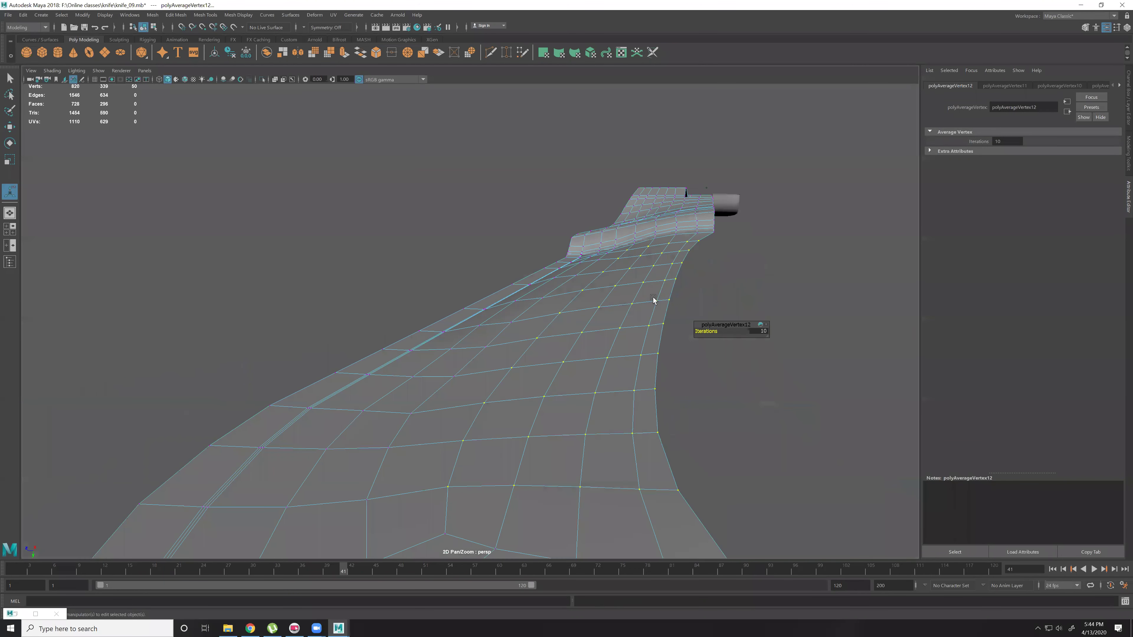
scroll(692, 252, down, 1)
alt+drag(692, 252, 666, 396)
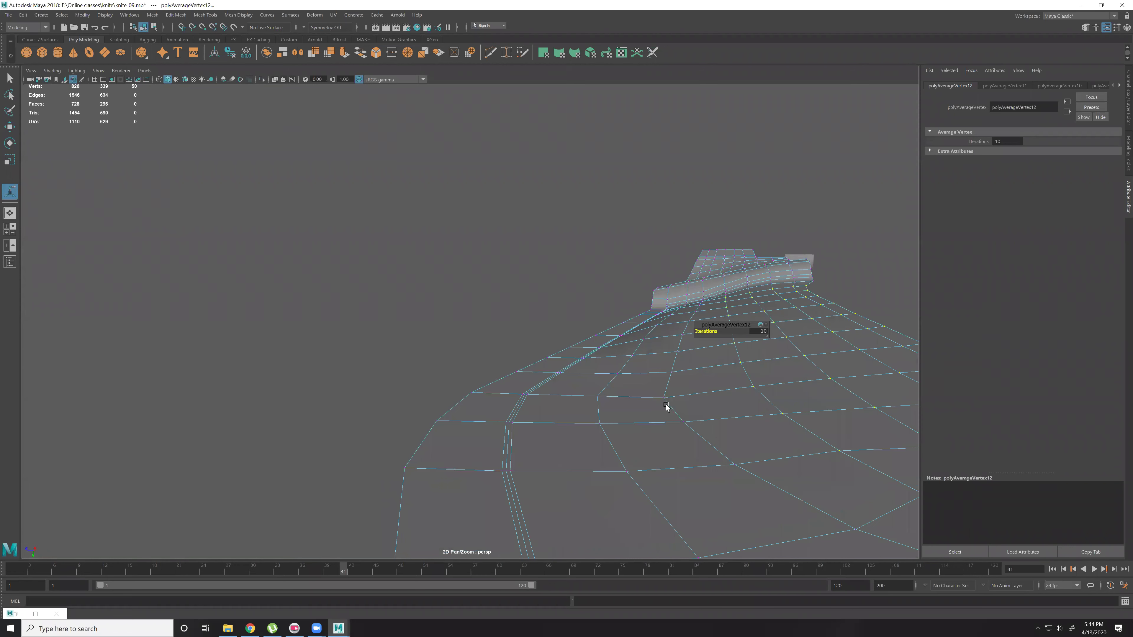
Select the vertices of the next row toward the outer edge up to the step and average them twice.
click(664, 399)
shift+click(675, 372)
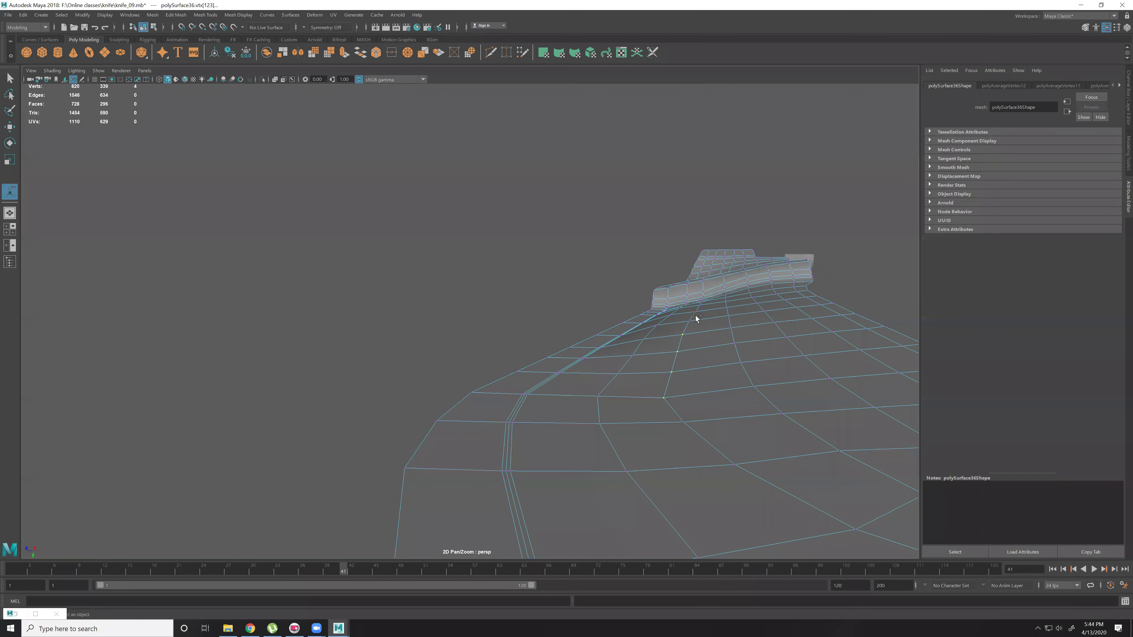
shift+click(702, 306)
alt+drag(711, 303, 725, 317)
key(g)
key(g)
alt+middle_drag(717, 303, 704, 221)
alt+drag(704, 221, 636, 176)
alt+drag(658, 230, 642, 207)
alt+drag(575, 322, 470, 318)
In the top view, straighten the open centre edge by scaling its edges flat from a pivot snapped to its rounded-end vertex.
key(space)
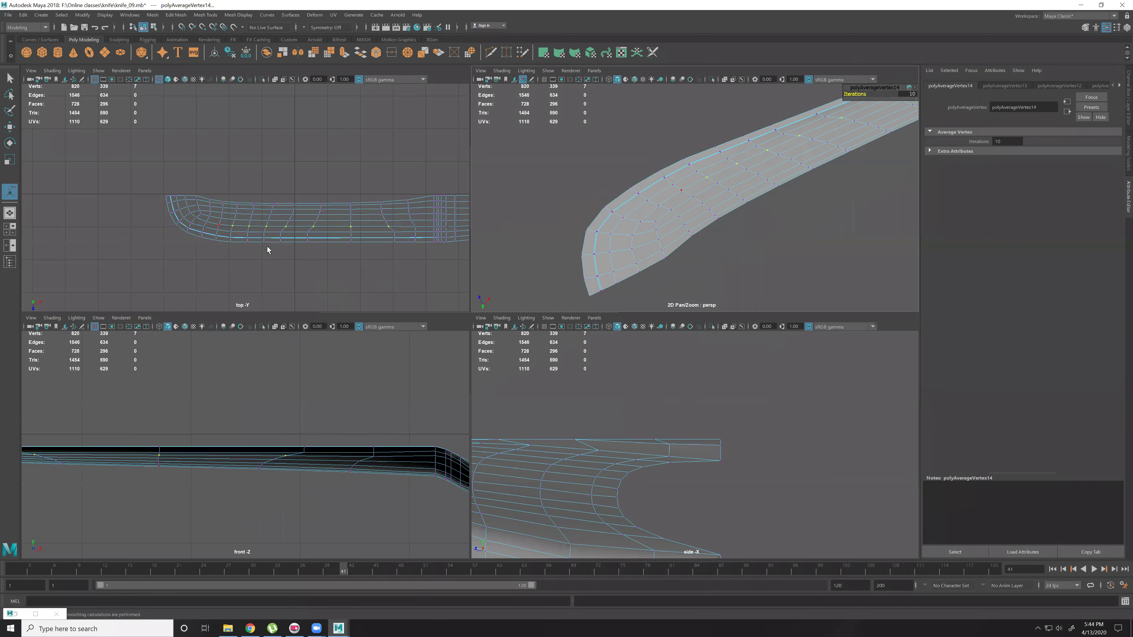
key(space)
scroll(521, 338, up, 1)
alt+middle_drag(183, 269, 400, 263)
right_drag(399, 263, 378, 241)
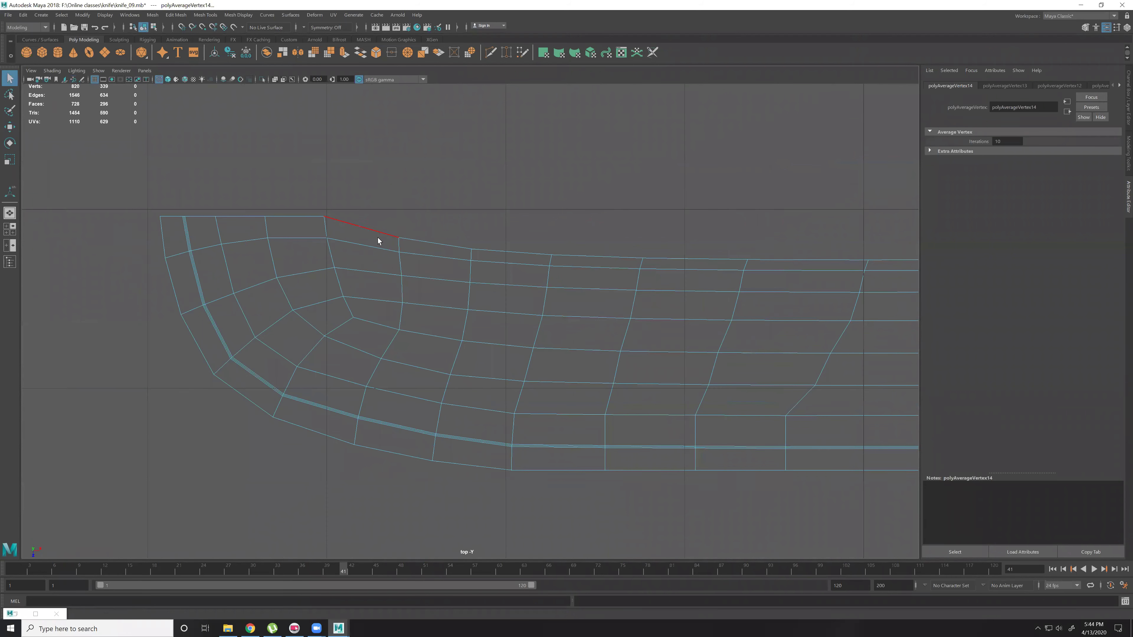
alt+drag(838, 259, 387, 252)
alt+middle_drag(830, 255, 460, 252)
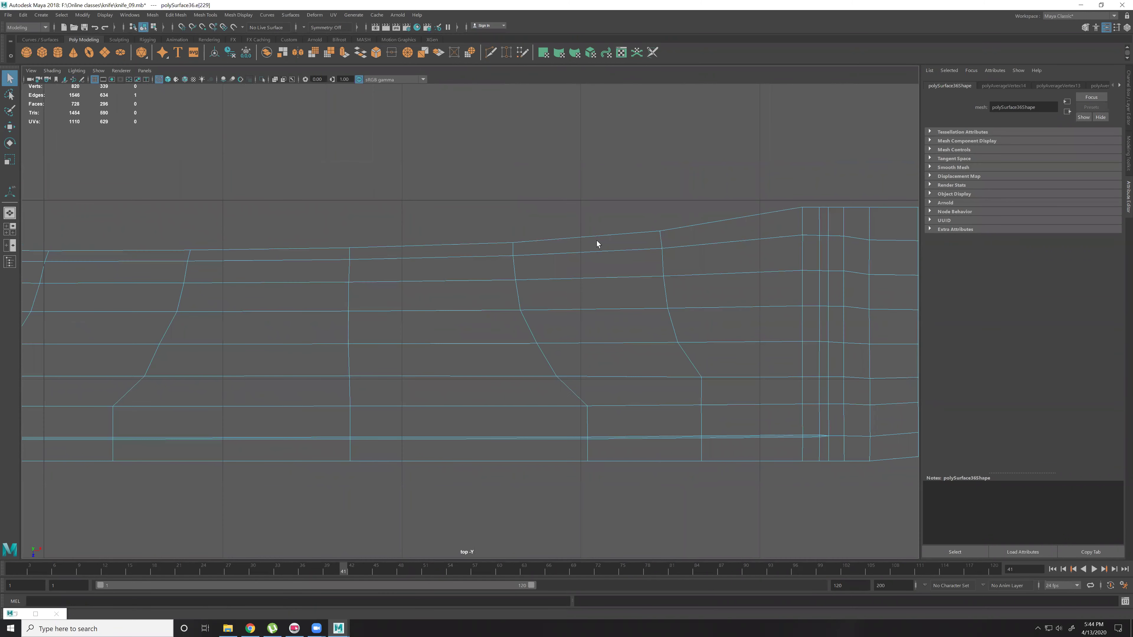
shift+double_click(616, 235)
scroll(616, 235, down, 2)
alt+middle_drag(54, 203, 710, 274)
key(w)
key(d)
key(v)
click(367, 306)
key(r)
drag(365, 341, 373, 205)
Straighten the first inner edge row up to the step by snapping the pivot to its rounded-end vertex and scaling it flat widthwise.
click(448, 335)
alt+middle_drag(803, 334, 390, 310)
alt+middle_drag(821, 316, 734, 321)
scroll(364, 341, down, 8)
alt+middle_drag(441, 297, 607, 299)
scroll(618, 373, up, 6)
key(w)
key(d)
middle_drag(742, 378, 451, 335)
key(v)
click(562, 316)
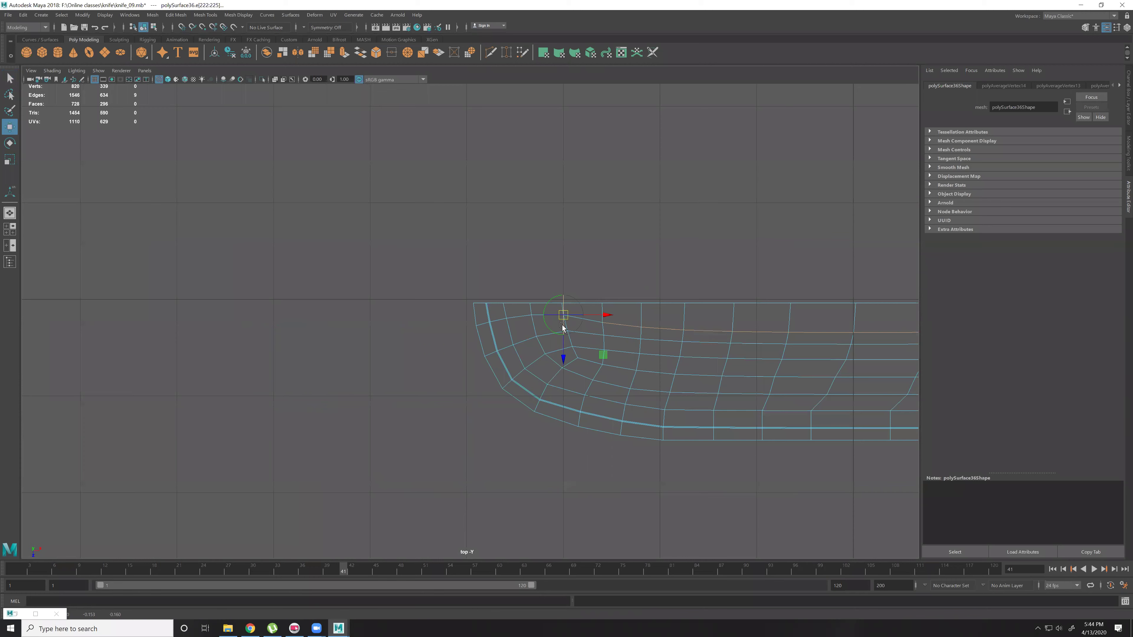
key(d)
key(r)
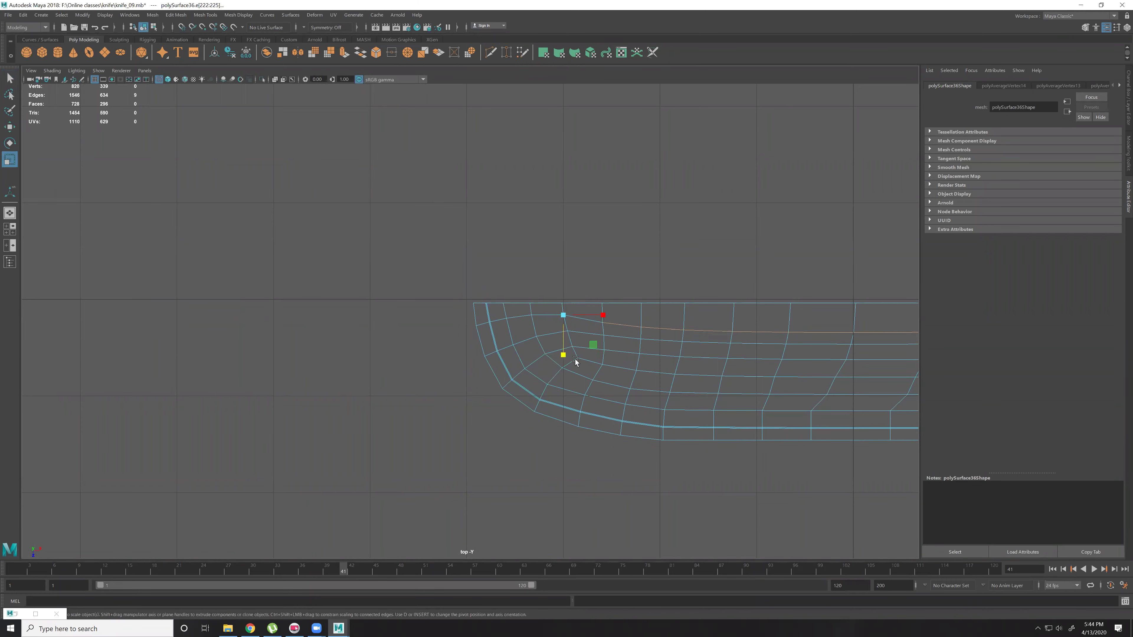
drag(563, 355, 562, 289)
Flatten the second inner edge row across the width with the Scale tool, pivoting on its vertex near the rounded end.
alt+middle_drag(788, 345, 404, 304)
mouse_move(905, 298)
alt+middle_down()
mouse_move(531, 295)
mouse_move(689, 308)
alt+middle_up()
scroll(679, 338, up, 1)
alt+middle_drag(591, 320, 774, 326)
alt+middle_drag(266, 310, 350, 311)
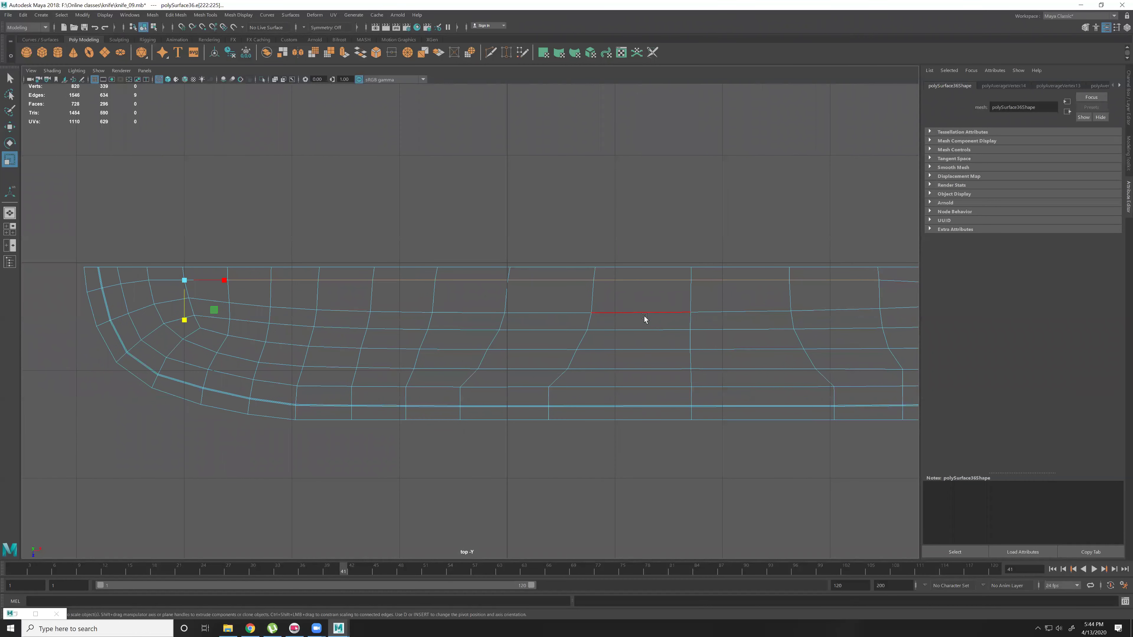
alt+middle_drag(746, 314, 621, 284)
alt+middle_drag(375, 284, 645, 296)
click(387, 296)
key(w)
middle_drag(387, 297, 379, 294)
key(r)
drag(381, 330, 385, 281)
Select the third inner edge row up to the step, snap its pivot to the starting vertex, and scale it into a straight line.
alt+middle_drag(800, 329, 546, 307)
click(766, 295)
alt+middle_drag(239, 298, 394, 303)
shift+double_click(349, 299)
key(w)
key(d)
key(v)
middle_drag(317, 299, 315, 298)
key(r)
drag(322, 334, 326, 188)
In the top view, straighten the next inner edge rows of the half surface widthwise, pivoting at their rounded-end vertices.
click(816, 326)
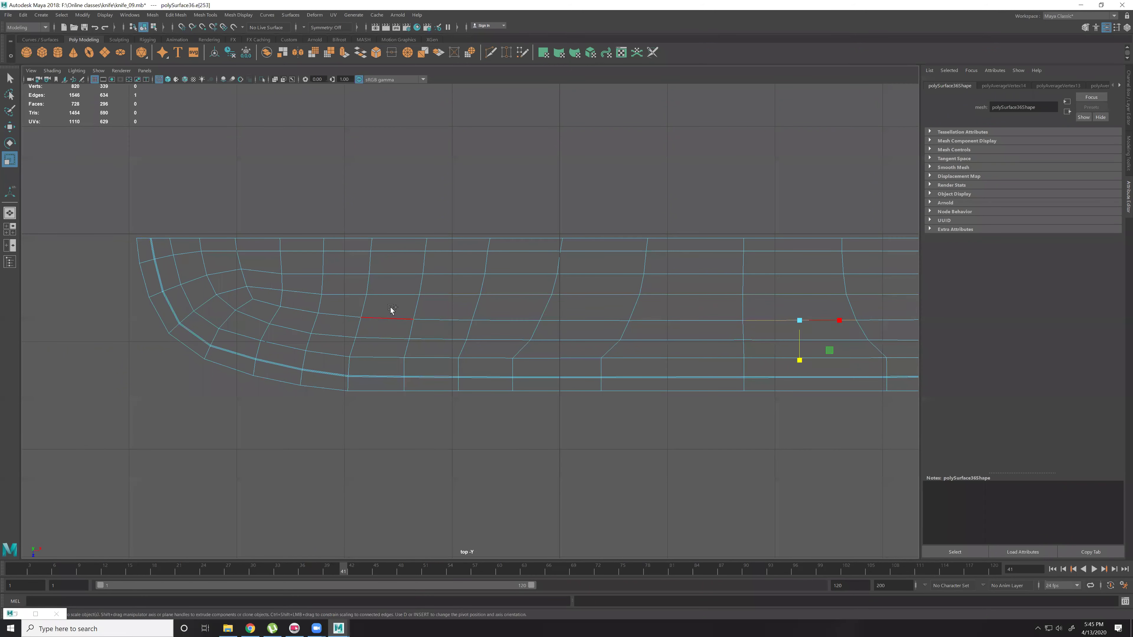
key(w)
double_click(366, 317)
drag(359, 355, 365, 290)
Inspect the half surface in perspective with its smoothed preview, checking the bend near the rounded end.
key(space)
key(space)
alt+drag(684, 304, 551, 352)
click(639, 299)
click(533, 296)
key(3)
click(654, 327)
alt+drag(580, 280, 488, 314)
click(586, 299)
Adjust the height of the vertices beside the open centre edge near the rounded end with the Move tool.
alt+middle_drag(534, 303, 573, 297)
right_drag(566, 301, 495, 319)
click(485, 330)
key(w)
mouse_move(472, 319)
shift+mouse_down()
mouse_move(451, 323)
mouse_move(476, 309)
shift+mouse_up()
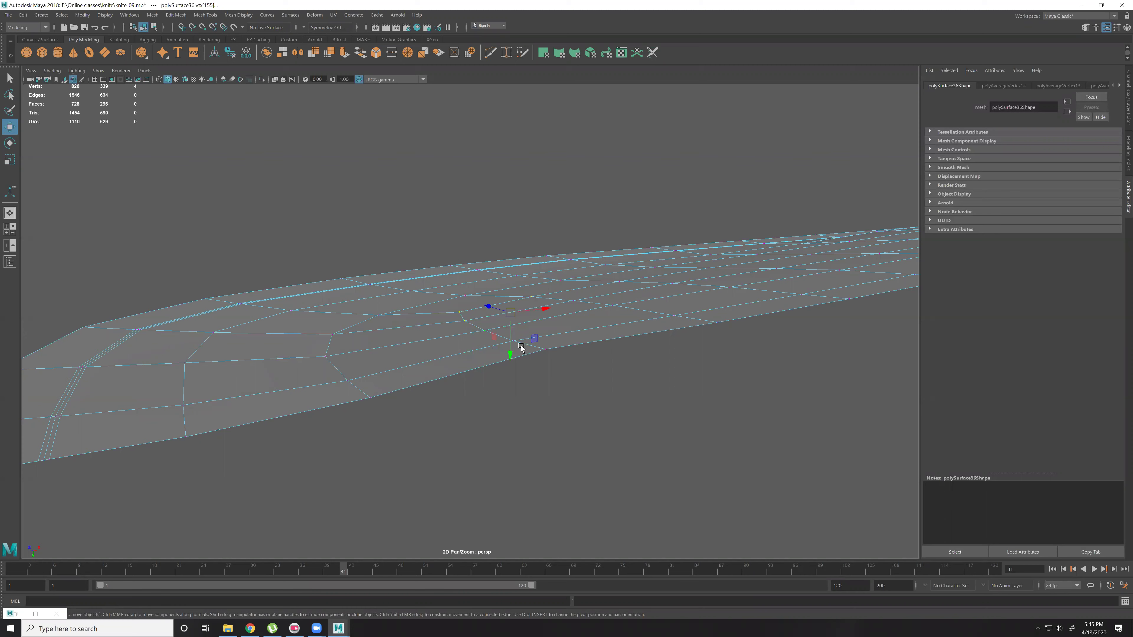
drag(513, 350, 347, 314)
alt+middle_drag(347, 313, 422, 345)
click(432, 339)
shift+click(442, 343)
drag(436, 366, 436, 362)
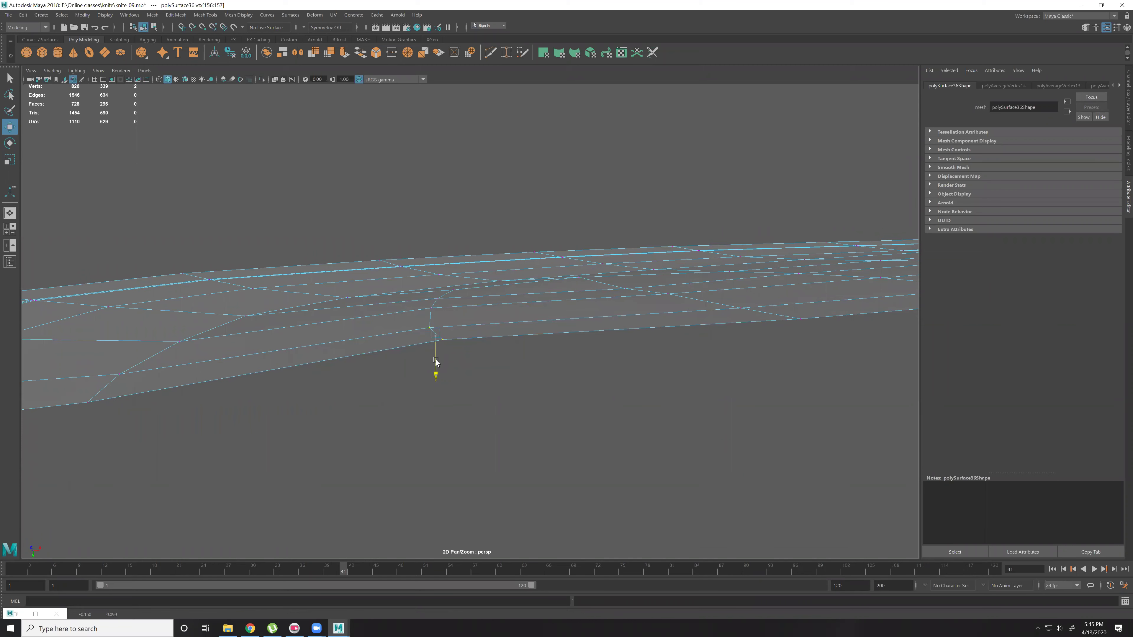
Preview the half surface smoothed and examine the curvature along the open centre edge.
alt+drag(681, 312, 598, 362)
right_drag(542, 292, 562, 266)
key(3)
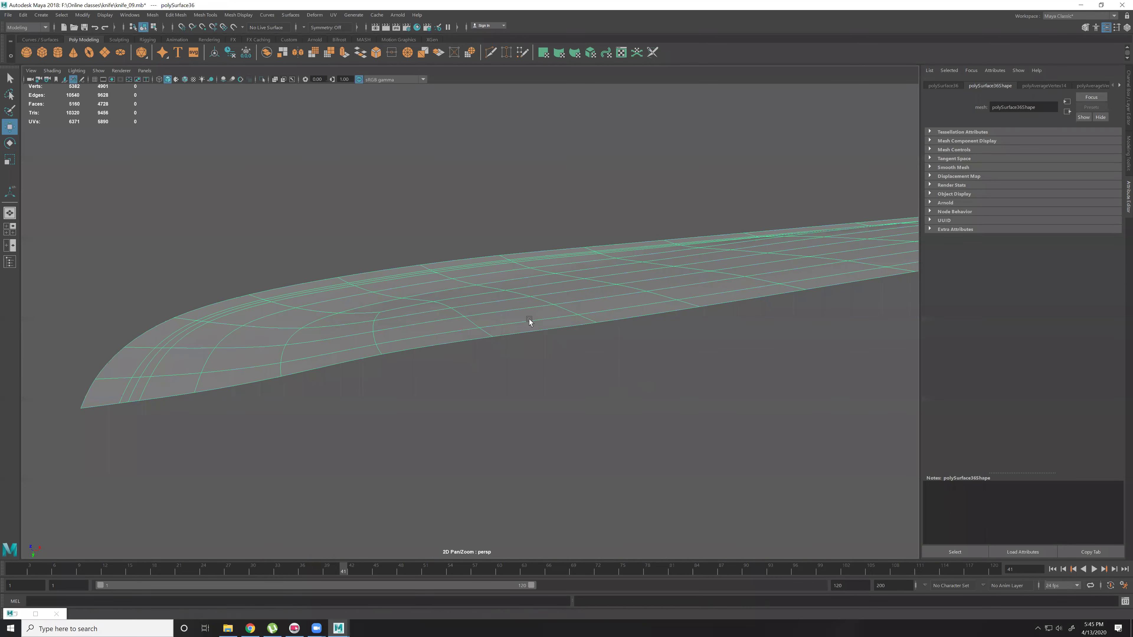
alt+drag(529, 318, 642, 400)
click(528, 327)
alt+drag(528, 327, 578, 326)
click(484, 335)
Select successive crosswise edge rows of the unsmoothed half surface, working from the rounded end towards the step.
key(1)
alt+middle_drag(578, 326, 623, 329)
alt+right_drag(585, 374, 618, 375)
right_drag(575, 340, 576, 312)
click(581, 343)
shift+click(477, 313)
alt+drag(462, 317, 519, 349)
shift+click(510, 344)
shift+double_click(502, 298)
alt+drag(513, 305, 485, 383)
shift+click(479, 386)
shift+double_click(380, 267)
alt+drag(328, 328, 396, 344)
shift+click(382, 387)
shift+double_click(272, 269)
alt+middle_drag(206, 330, 391, 353)
shift+click(318, 422)
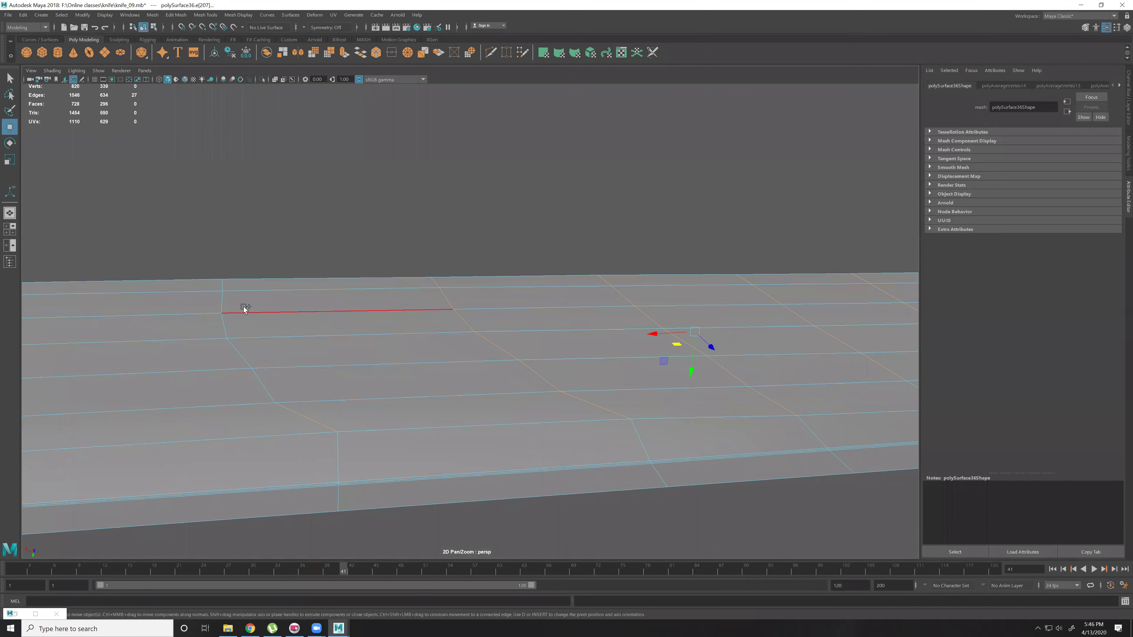
shift+double_click(222, 289)
alt+drag(233, 299, 291, 393)
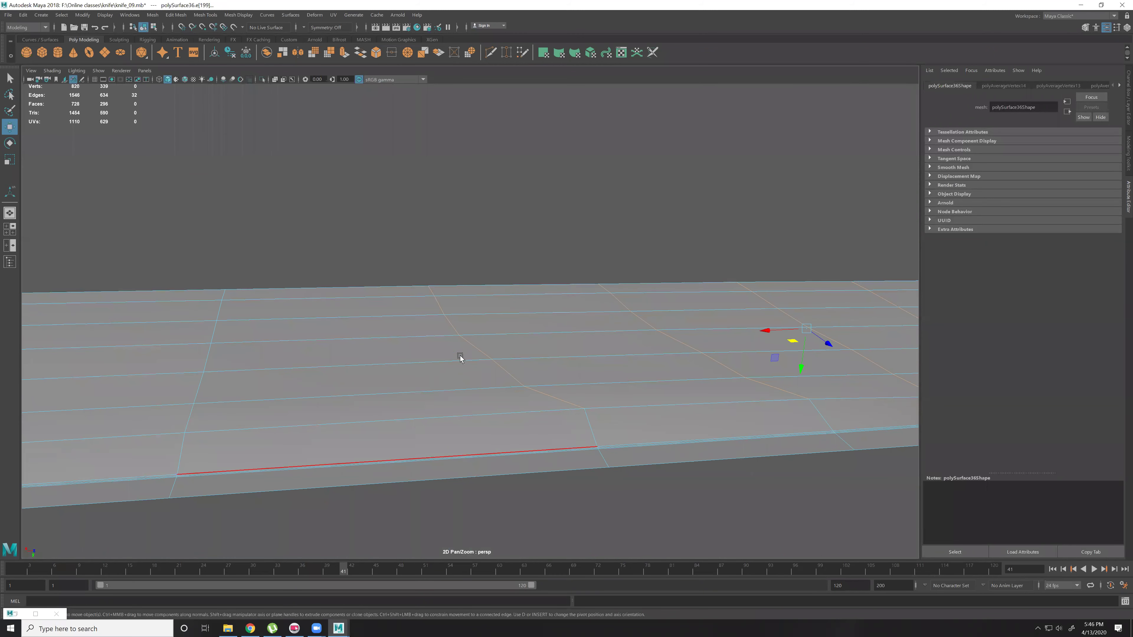
scroll(460, 355, down, 4)
key(f)
scroll(724, 403, down, 4)
alt+drag(709, 392, 448, 388)
Nudge individual vertices at the rounded end vertically in a low side view to even out the surface profile.
right_drag(663, 287, 665, 286)
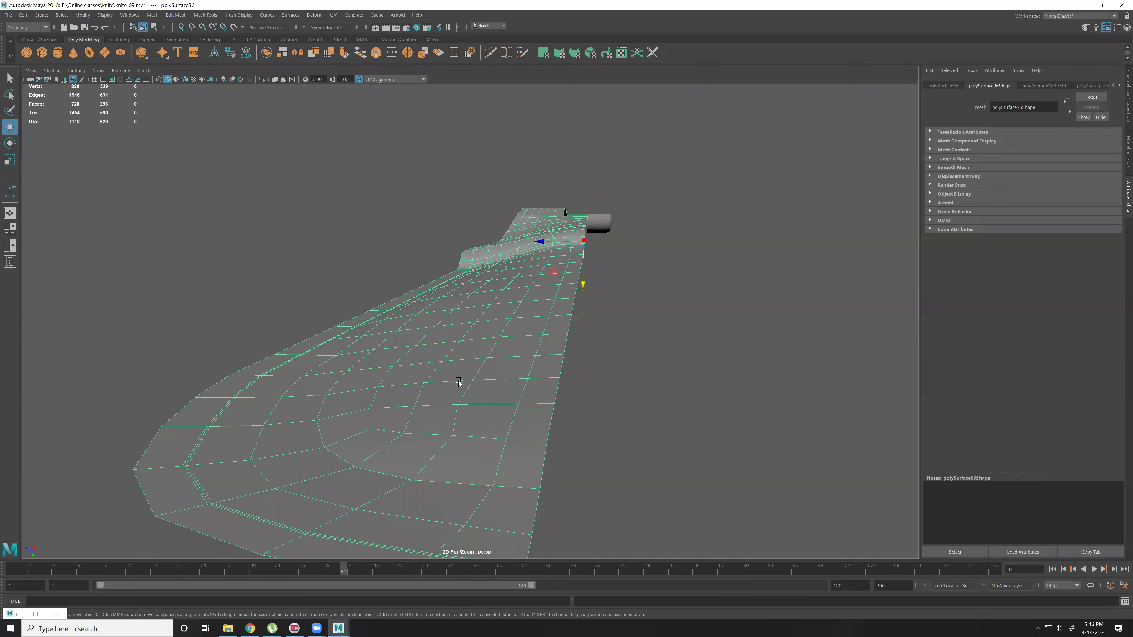
alt+middle_drag(459, 380, 504, 354)
right_drag(504, 354, 373, 377)
alt+drag(461, 371, 516, 349)
click(516, 348)
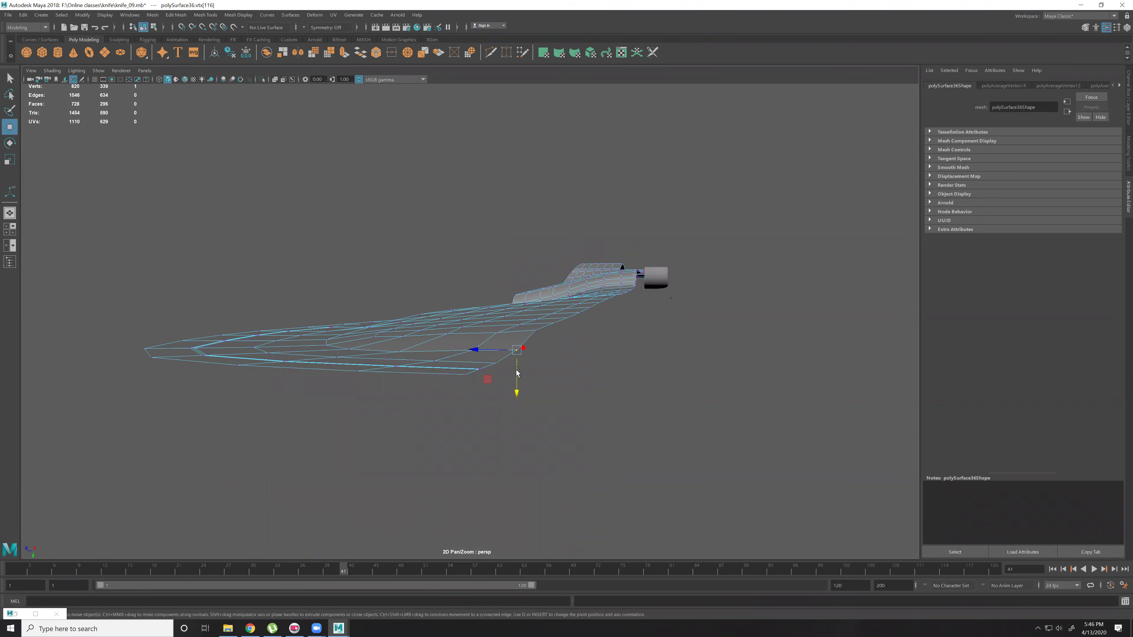
click(478, 352)
middle_drag(598, 385, 596, 379)
click(399, 352)
middle_drag(510, 374, 508, 371)
Turn on the smoothed preview of the half surface and examine its profile and shading from several angles.
right_drag(597, 275, 622, 252)
key(3)
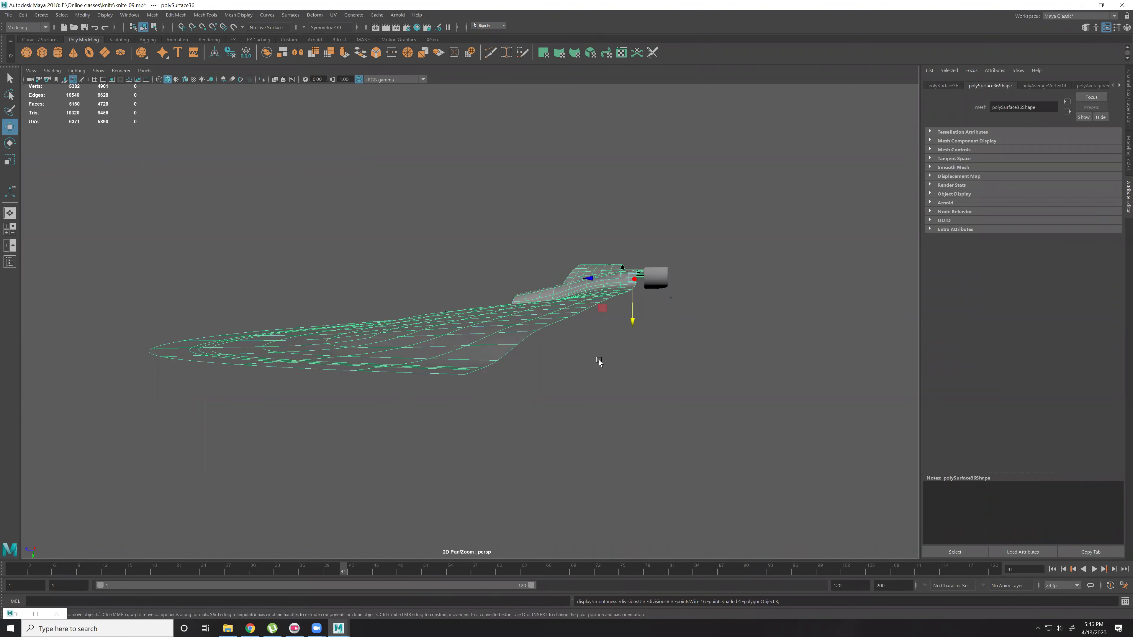
click(598, 359)
alt+drag(598, 360, 580, 362)
click(494, 344)
scroll(494, 343, down, 5)
click(612, 355)
scroll(488, 348, up, 1)
alt+drag(489, 348, 632, 342)
alt+middle_drag(803, 441, 589, 380)
scroll(589, 380, up, 3)
alt+drag(588, 380, 519, 314)
click(517, 312)
key(1)
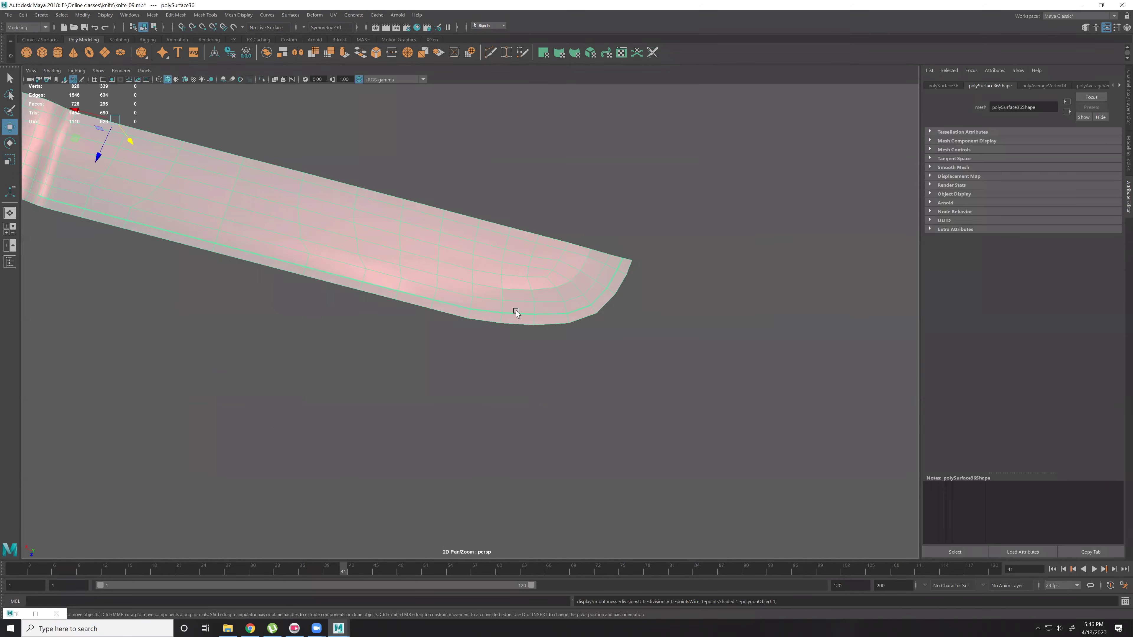
Compare the smoothed and unsmoothed display of the rounded end up close to check its shading.
scroll(462, 331, up, 3)
key(3)
click(503, 308)
click(490, 281)
key(1)
alt+drag(516, 284, 392, 326)
key(3)
click(489, 385)
click(538, 335)
key(1)
alt+drag(592, 358, 351, 252)
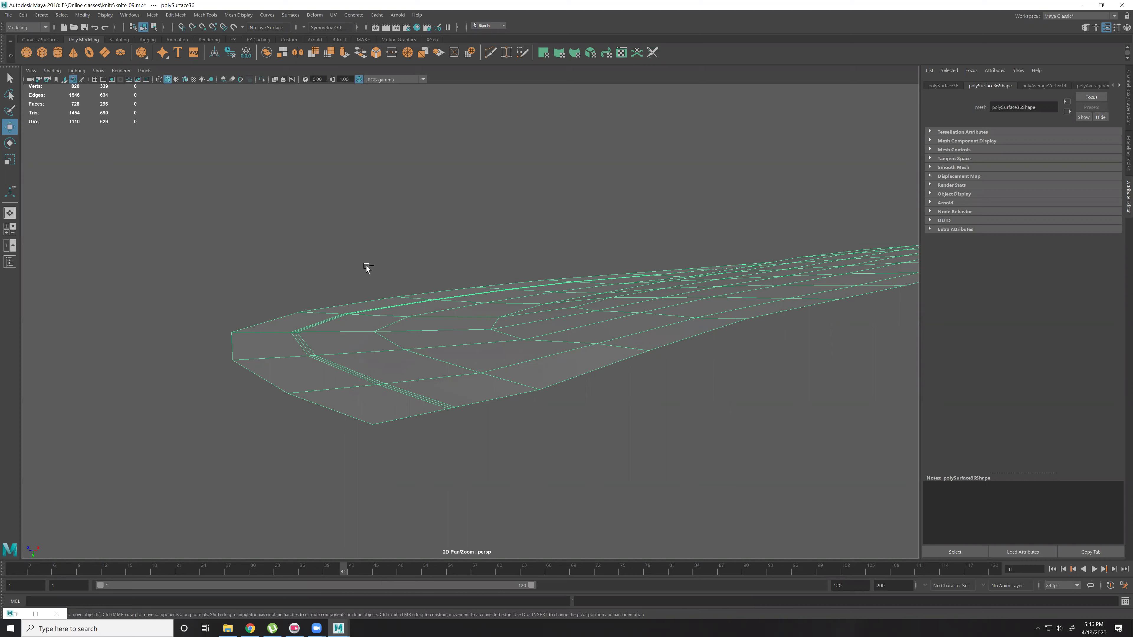
Show the hidden pouch body again and view the half surface against its rim.
scroll(366, 266, down, 5)
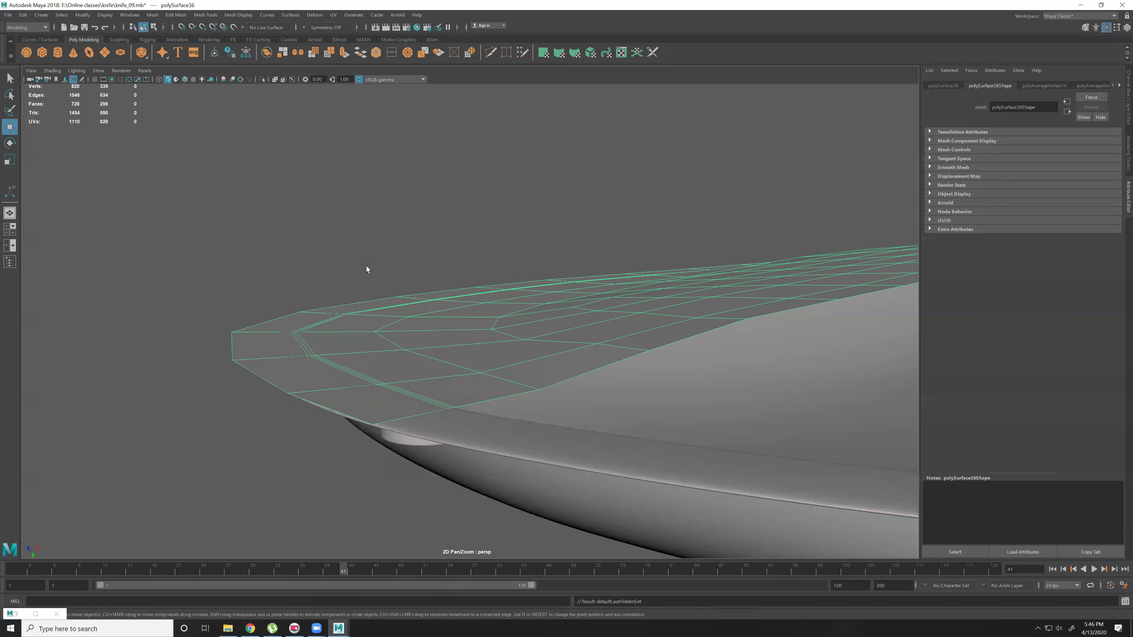
mouse_move(580, 440)
alt+mouse_down()
mouse_move(602, 424)
mouse_move(620, 436)
mouse_move(600, 358)
mouse_move(607, 380)
alt+mouse_up()
alt+drag(600, 429, 587, 484)
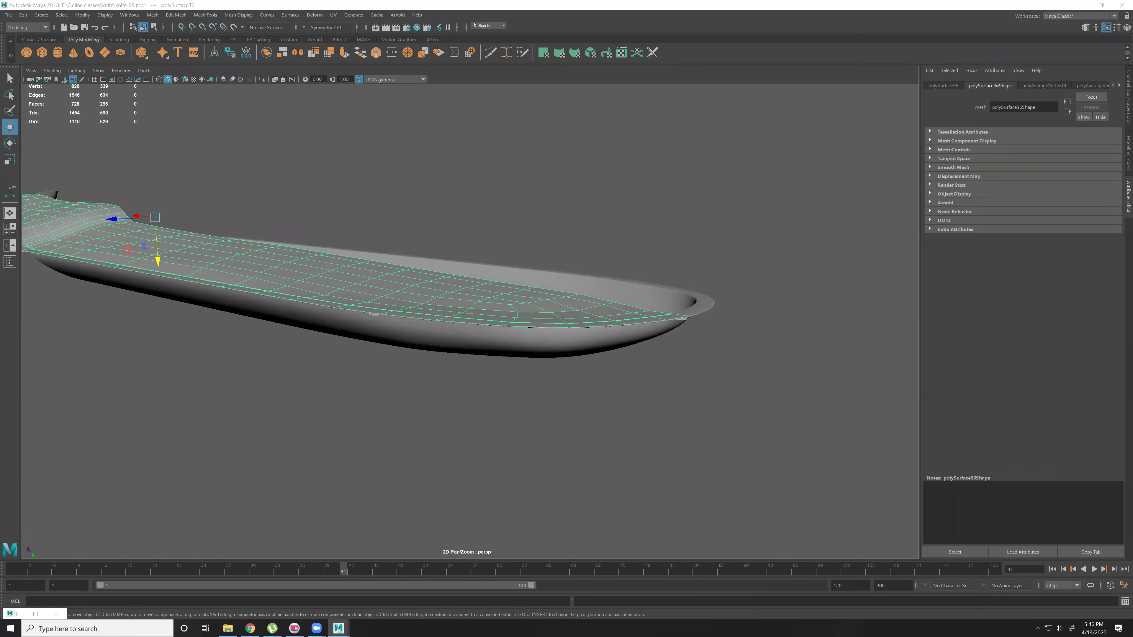
Switch to the IrfanView reference images and examine the back and edge shapes of the leather knife sheaths.
scroll(760, 198, down, 2)
scroll(761, 202, down, 2)
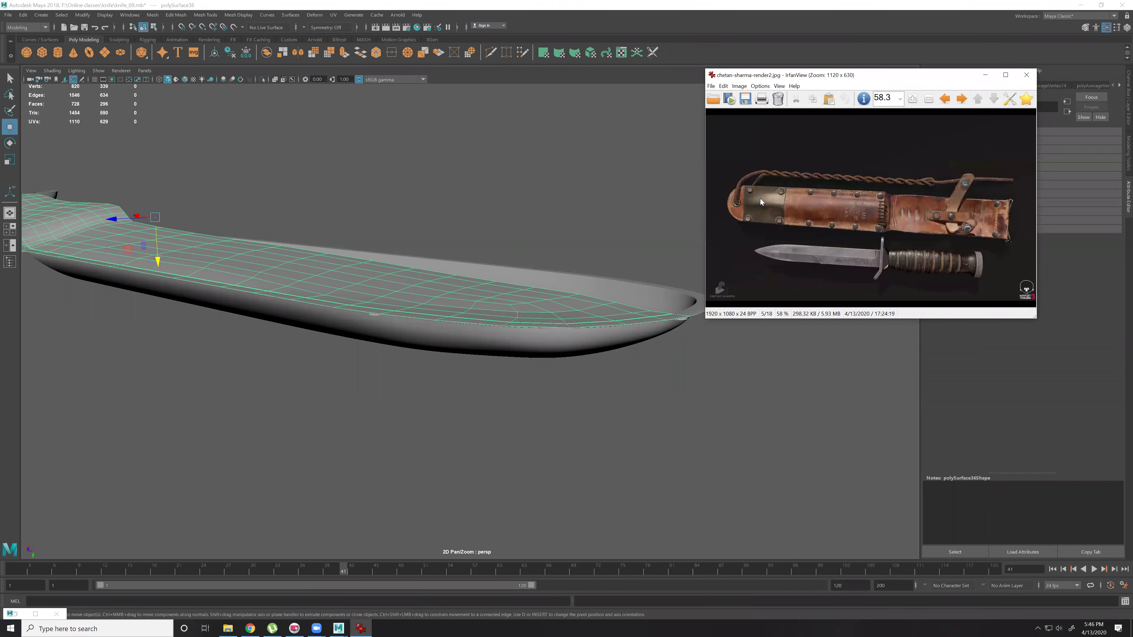
scroll(761, 202, down, 1)
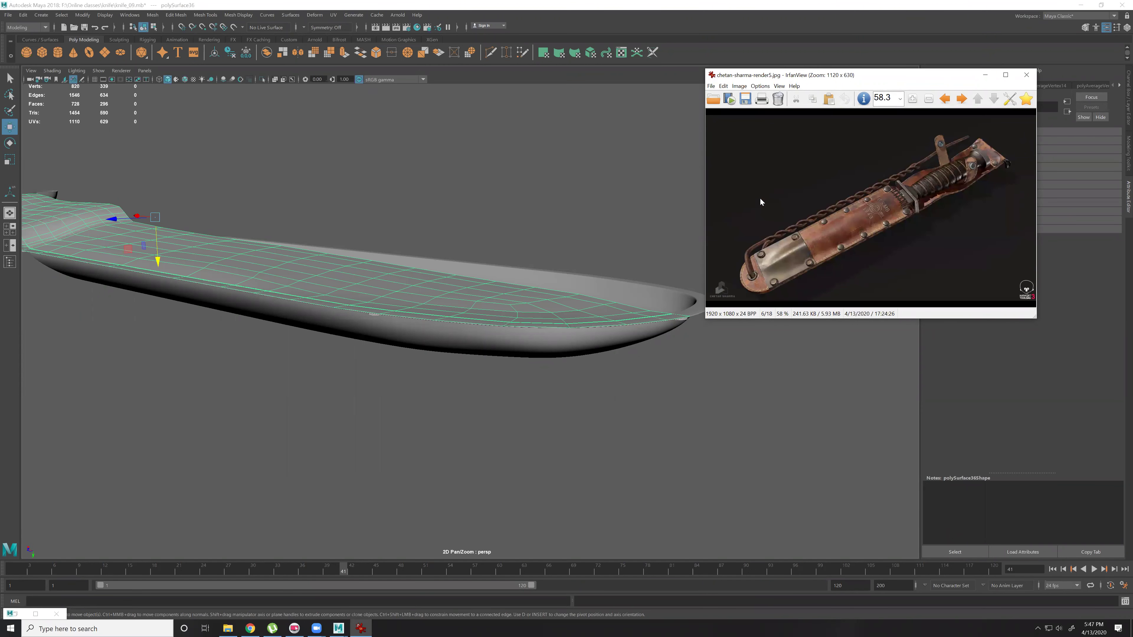
scroll(760, 202, down, 2)
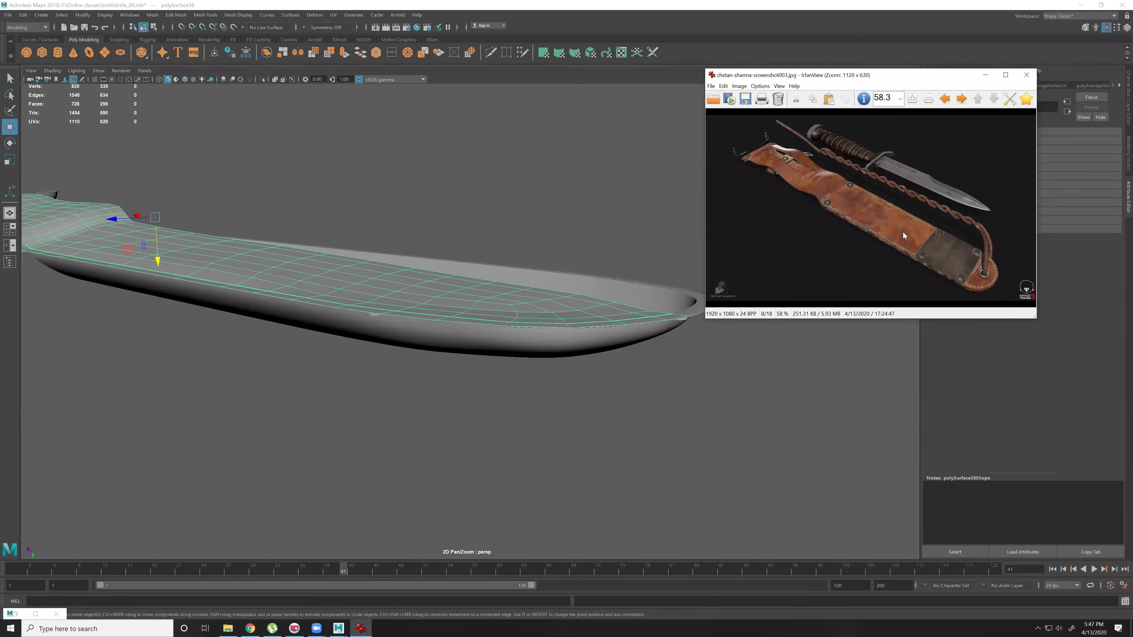
scroll(902, 232, down, 1)
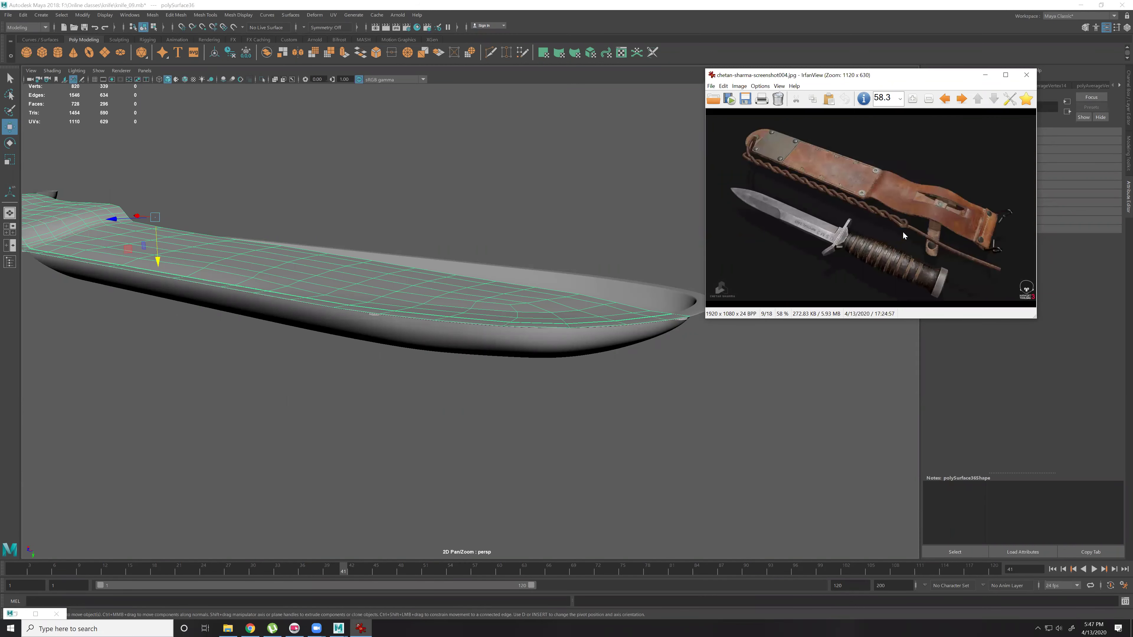
scroll(903, 231, down, 1)
scroll(902, 231, up, 1)
drag(765, 125, 951, 230)
click(835, 181)
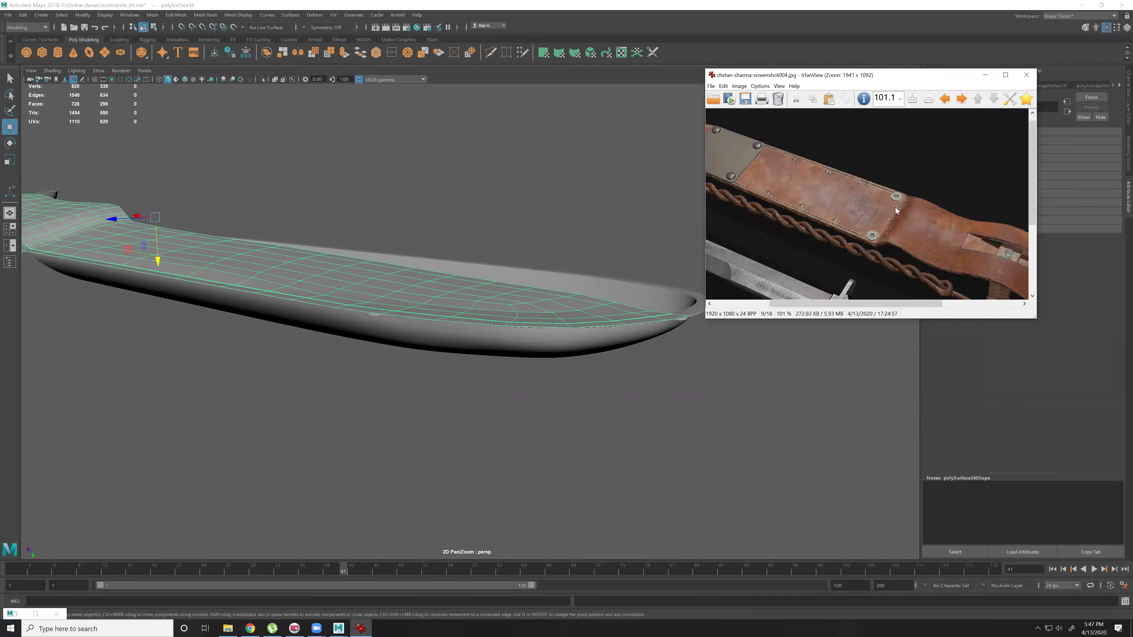
scroll(895, 207, down, 1)
scroll(894, 207, down, 1)
scroll(895, 207, down, 1)
scroll(894, 207, down, 5)
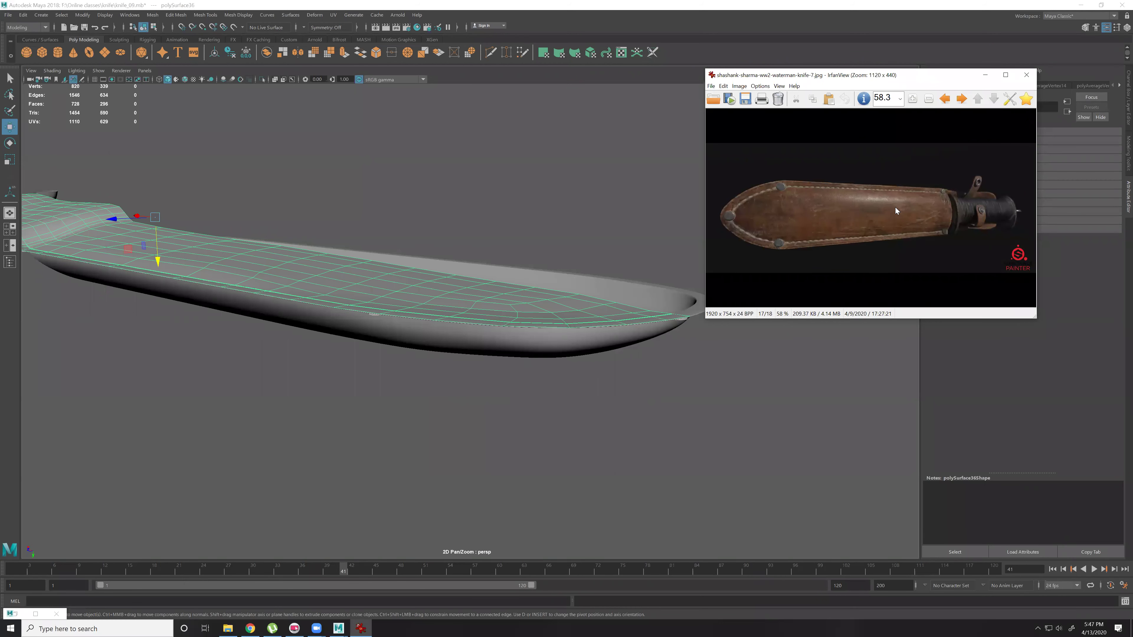
scroll(895, 208, up, 7)
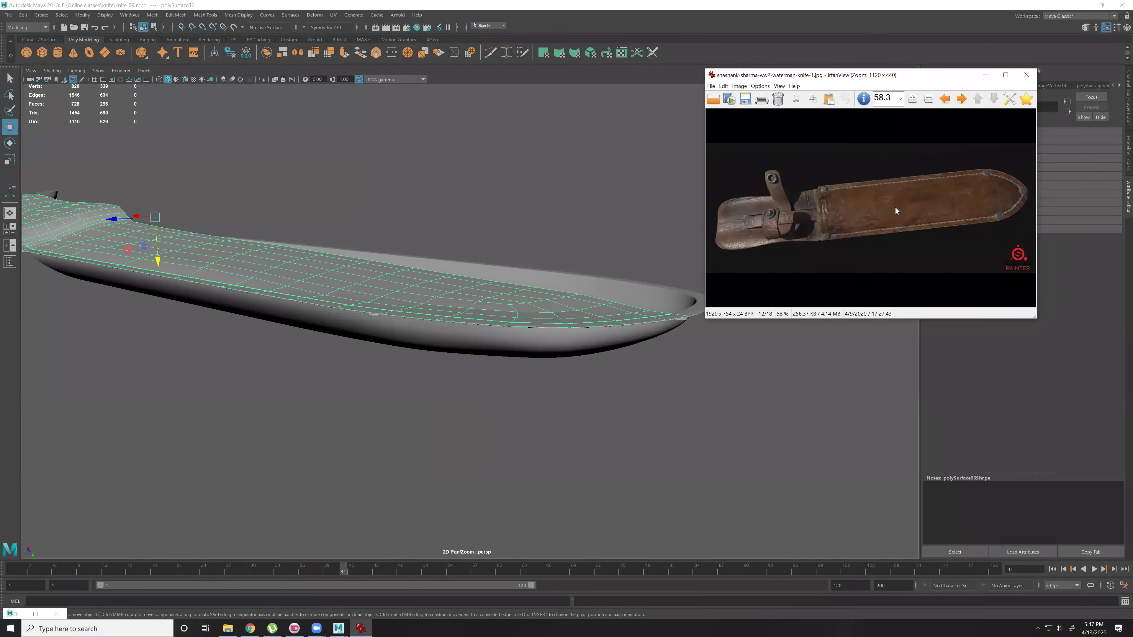
scroll(895, 210, down, 1)
Back in Maya, shift two neighbouring inner vertices near the rounded end vertically and select the vertex beside them.
alt+drag(654, 369, 242, 281)
alt+right_drag(242, 282, 189, 315)
alt+drag(188, 315, 308, 314)
alt+middle_drag(307, 314, 362, 342)
alt+drag(363, 342, 462, 340)
alt+middle_drag(518, 402, 469, 366)
alt+drag(469, 366, 474, 274)
alt+middle_drag(593, 223, 474, 373)
alt+drag(475, 373, 577, 461)
right_drag(605, 486, 575, 484)
click(599, 484)
shift+click(589, 516)
key(r)
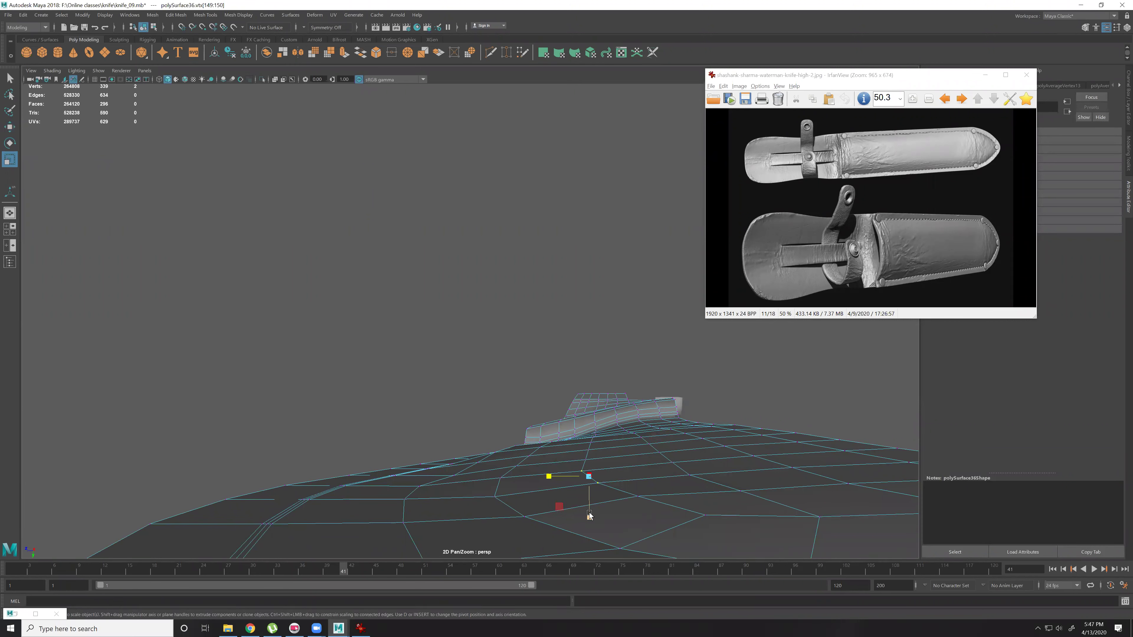
key(w)
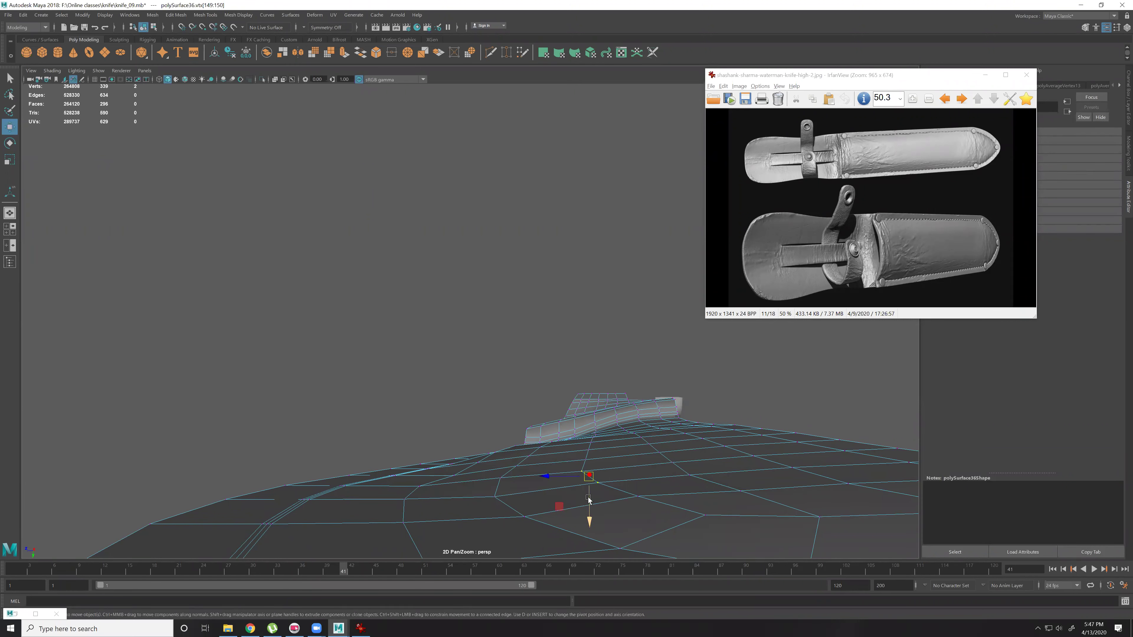
drag(588, 499, 588, 495)
click(635, 507)
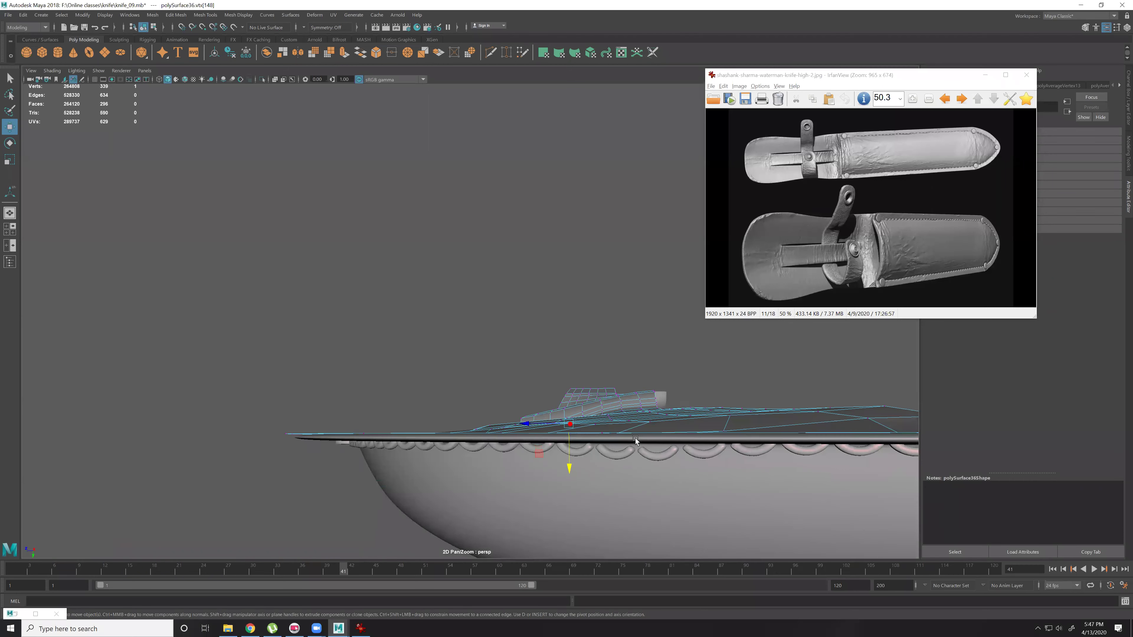